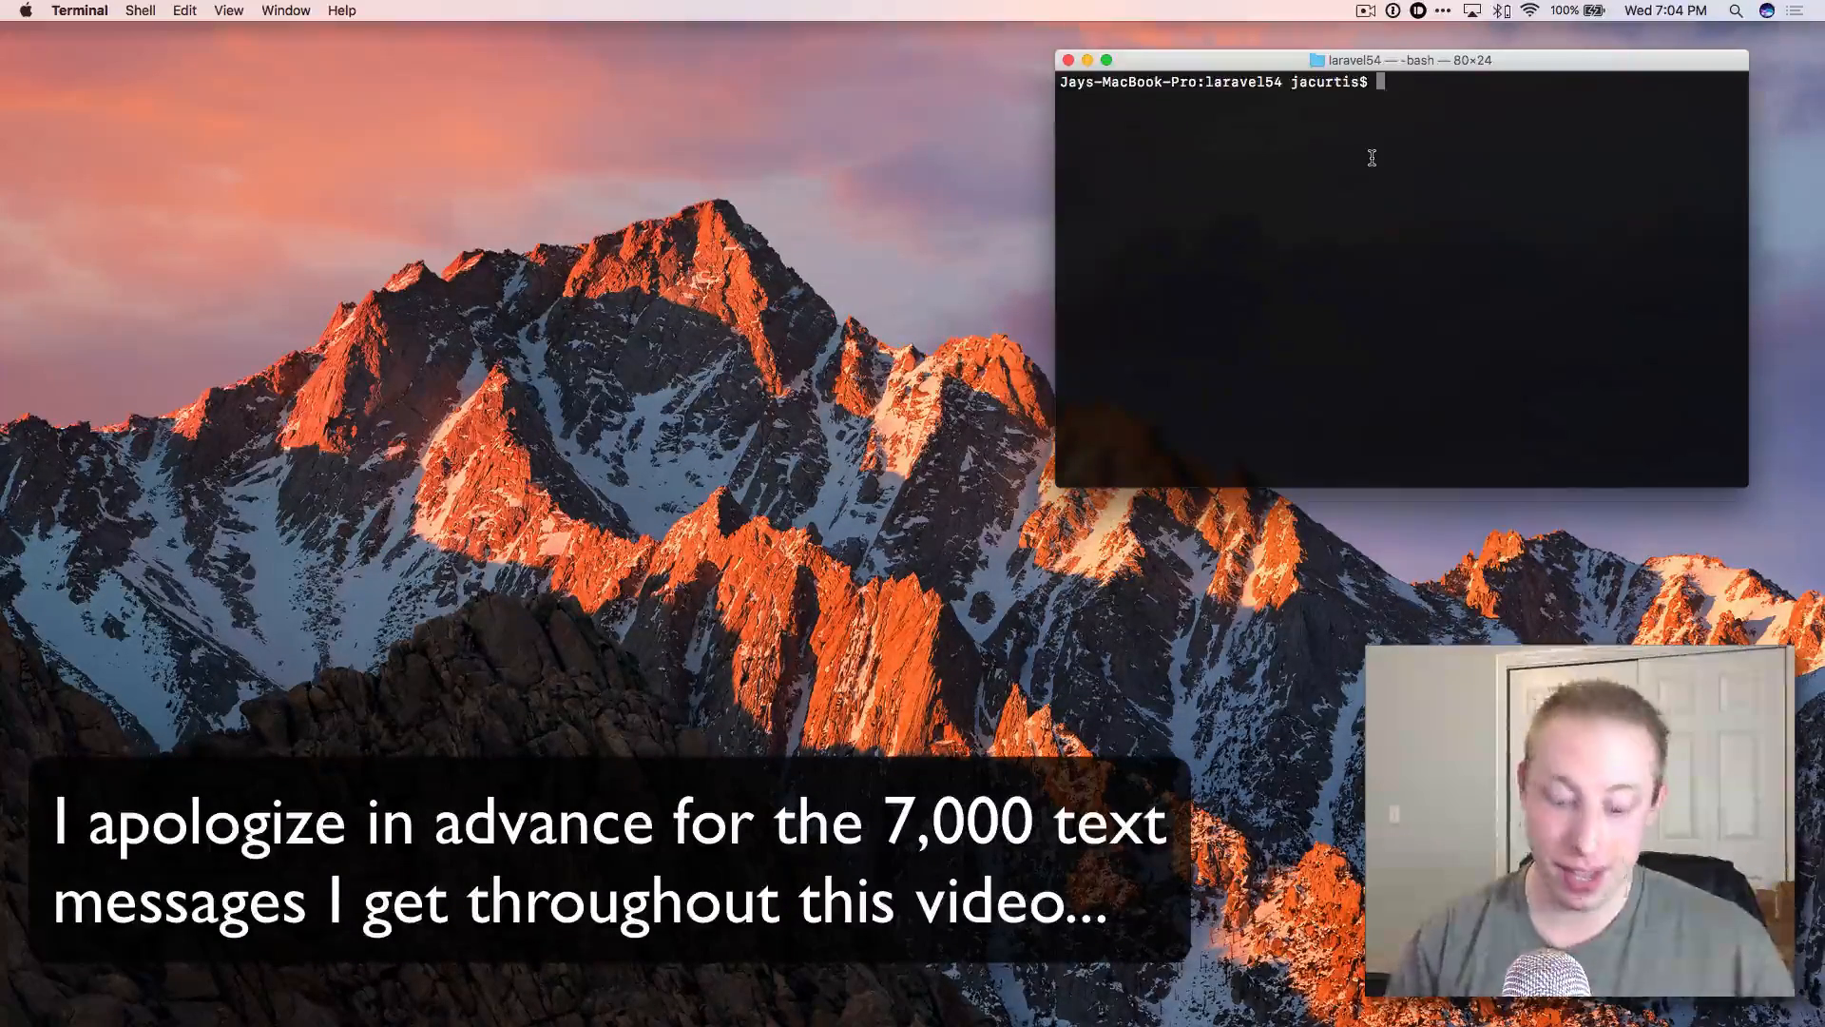
type("cd ")
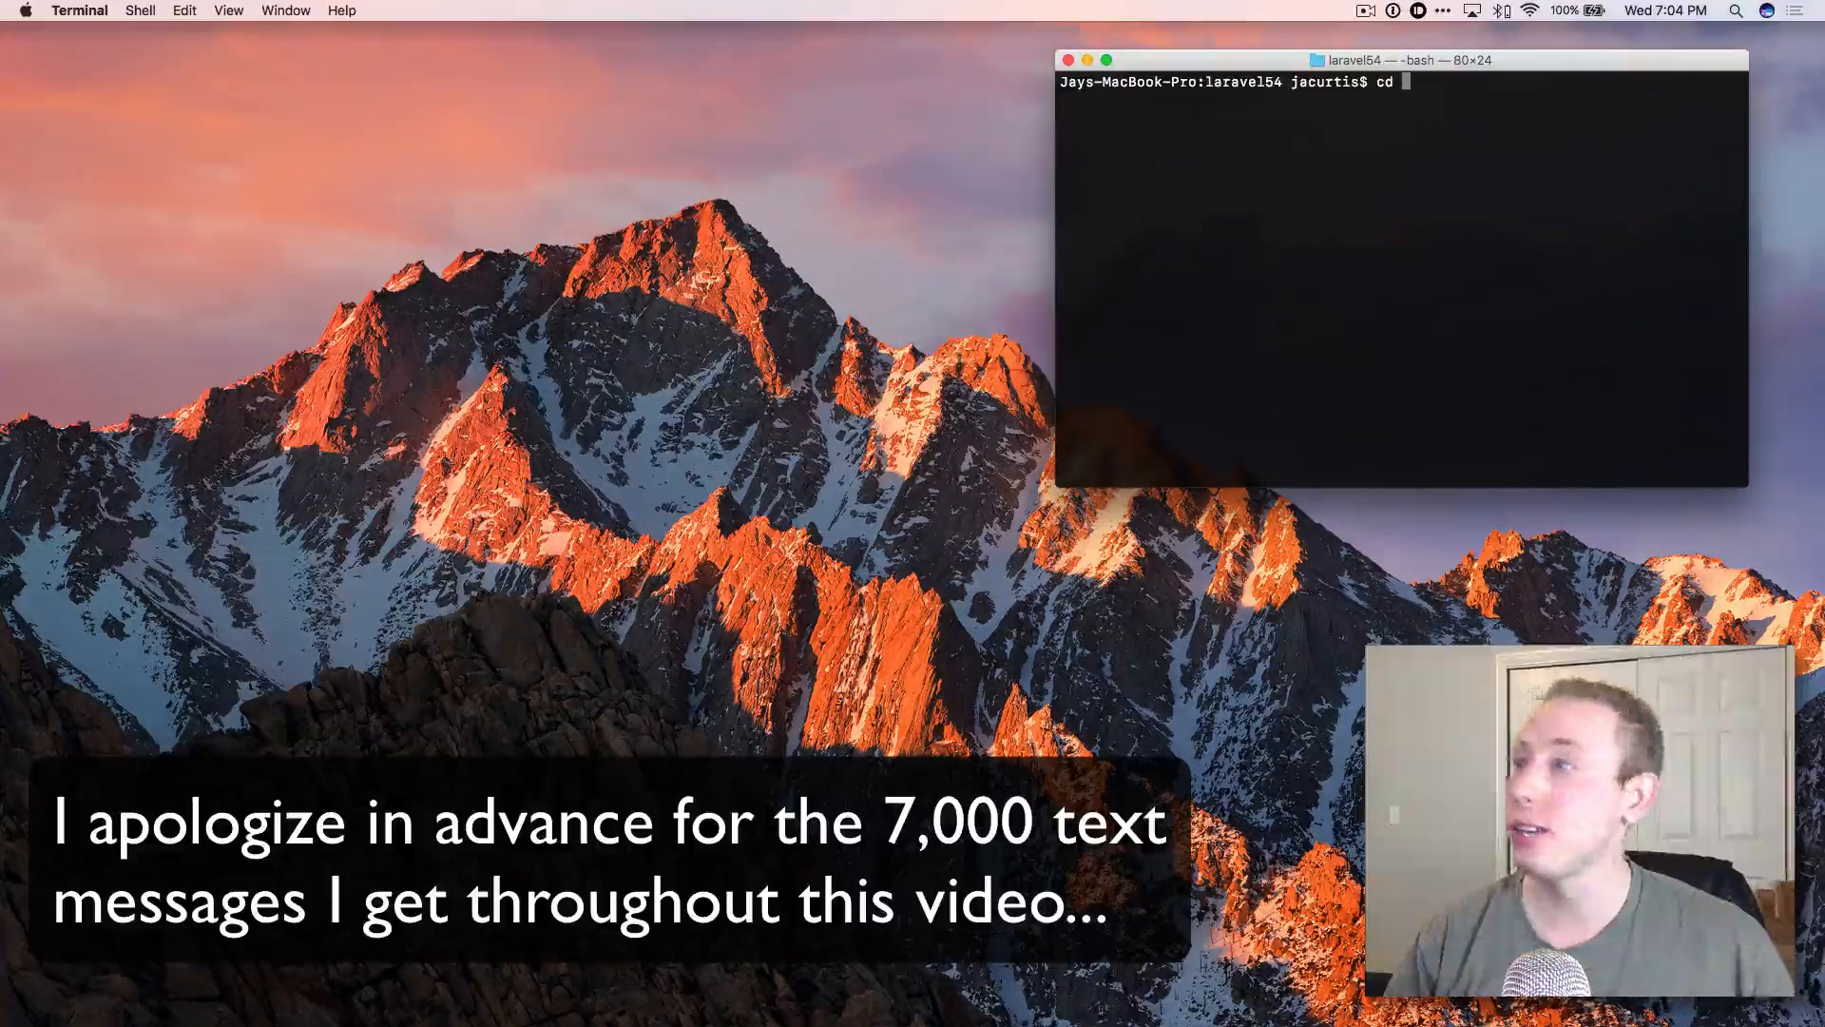
type("Sit")
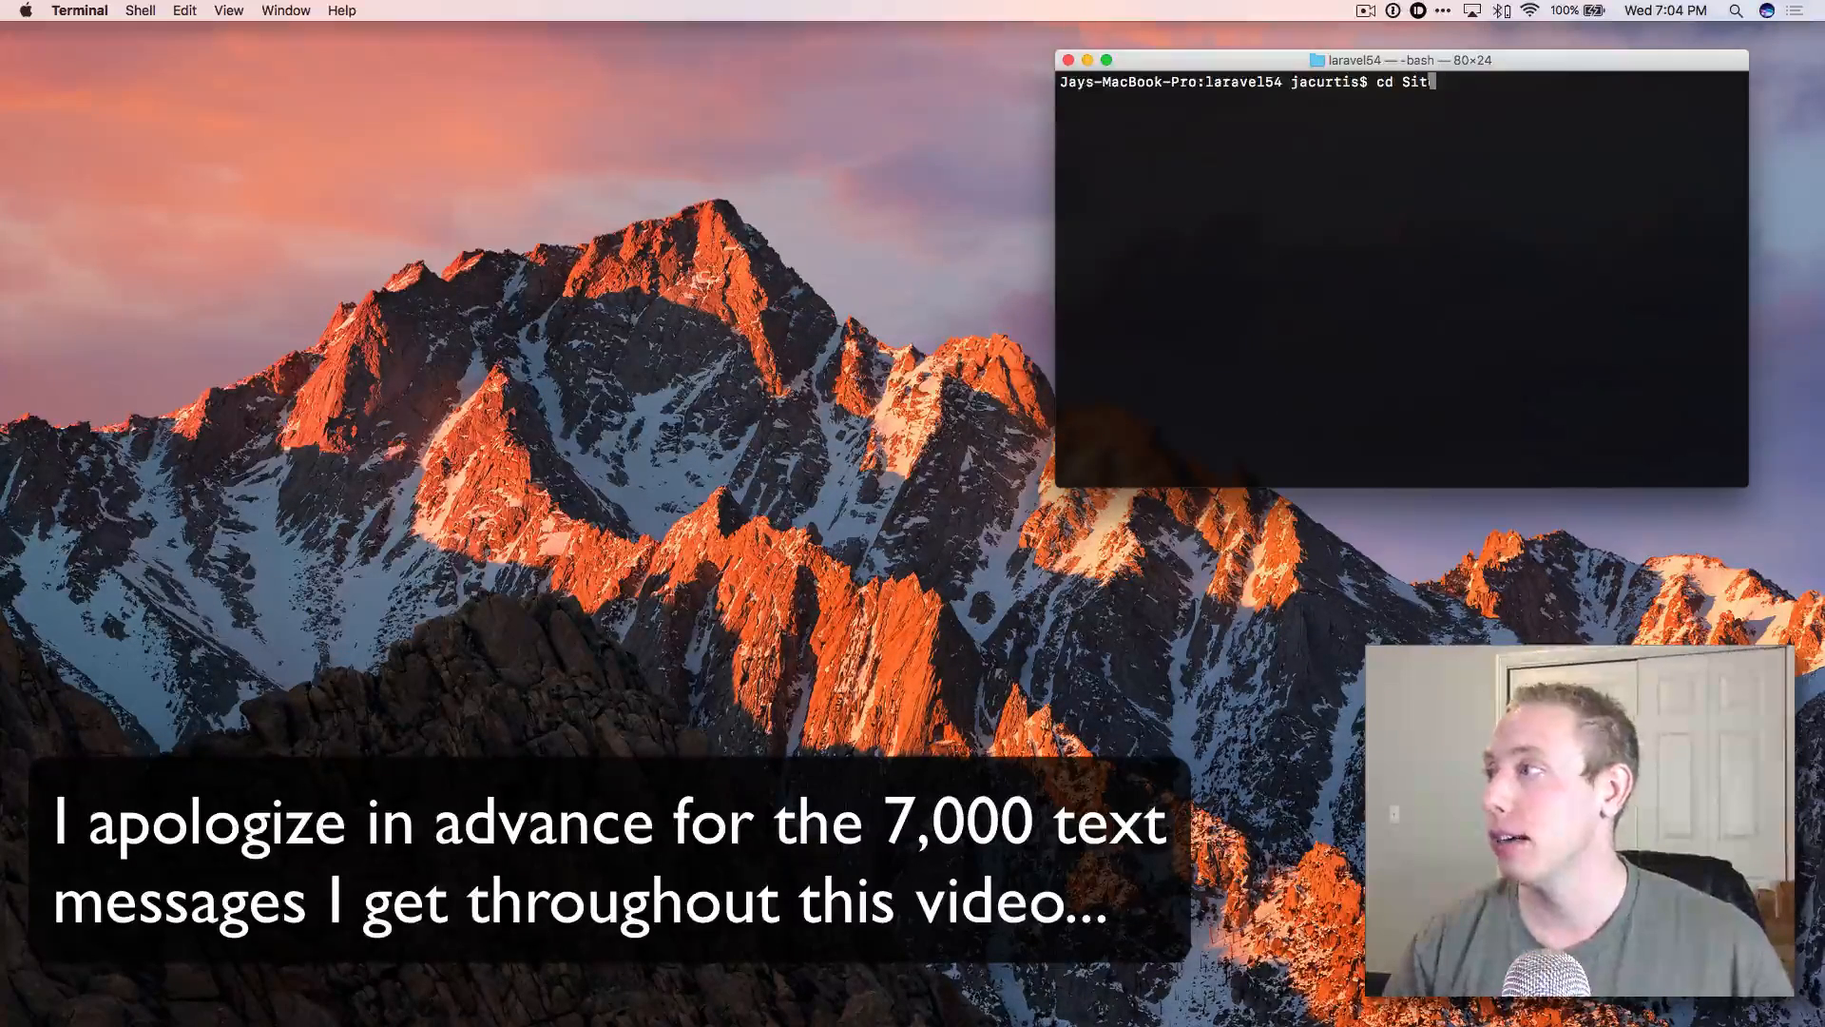
Run php artisan make so Artisan reports the command is undefined and lists make: subcommands.
key("BackSpace")
key("BackSpace")
key("BackSpace")
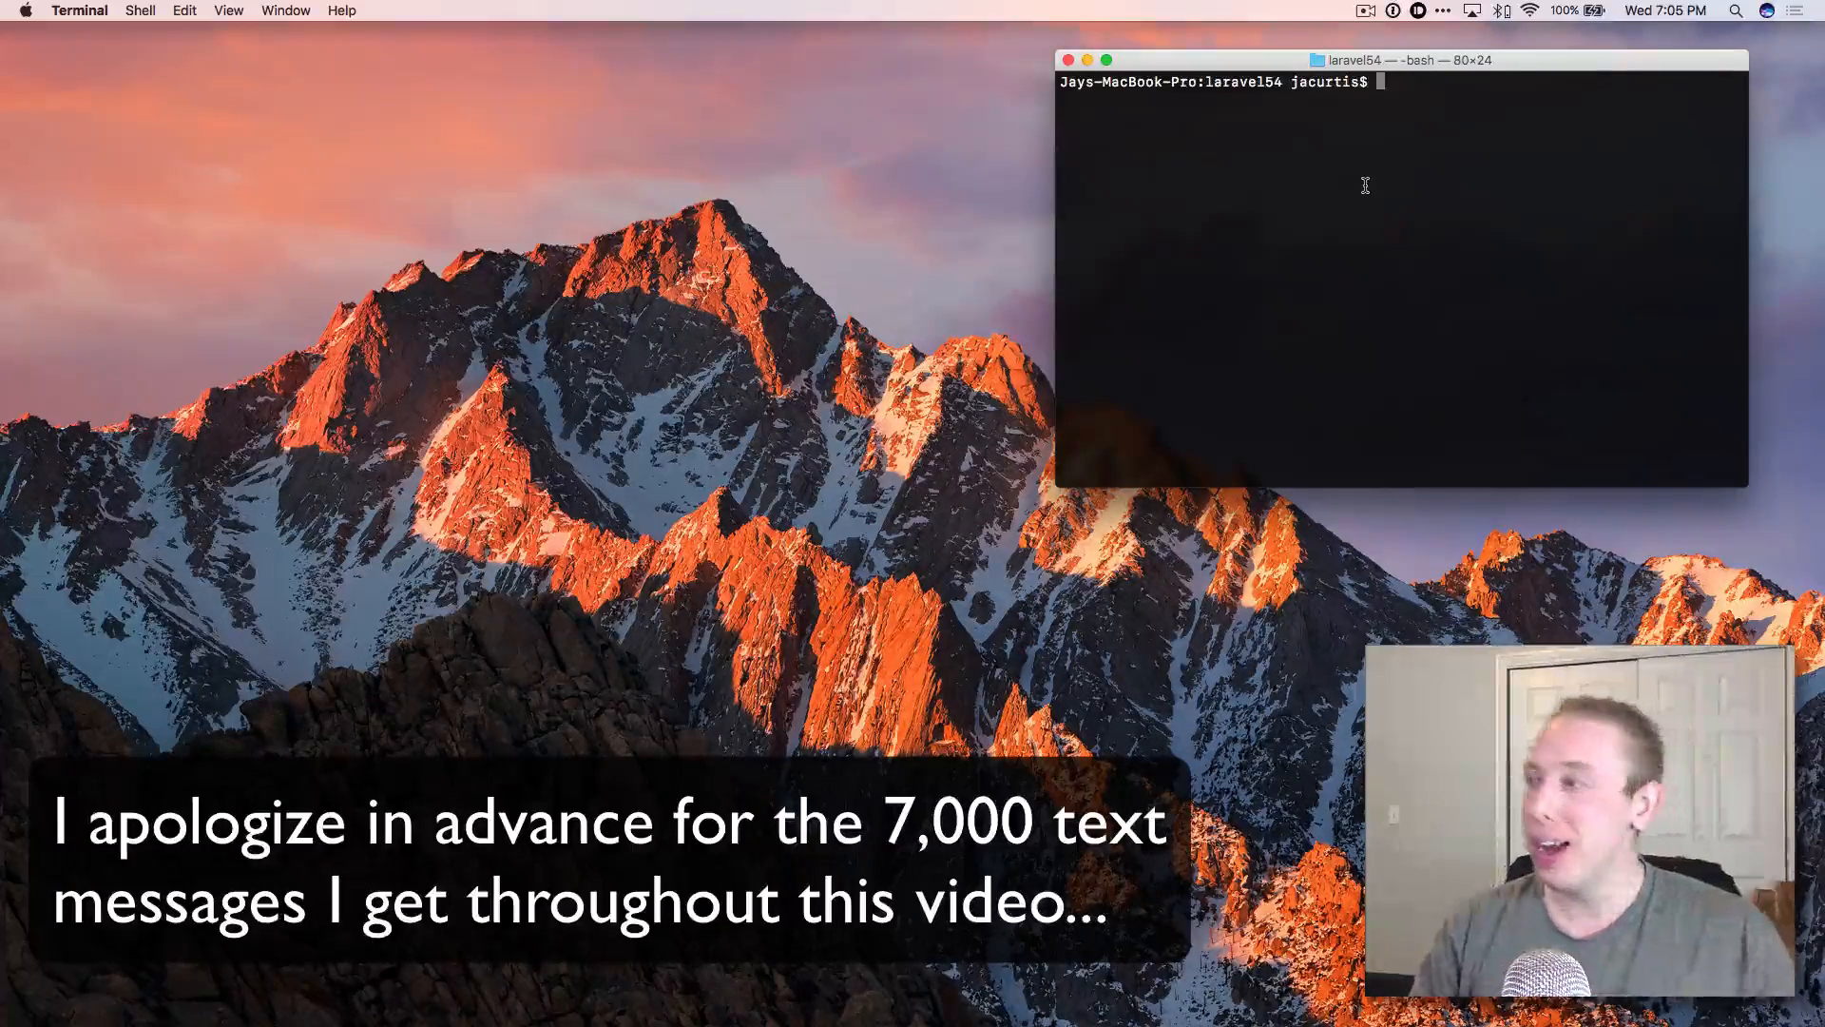
type("php a")
key("BackSpace")
key("BackSpace")
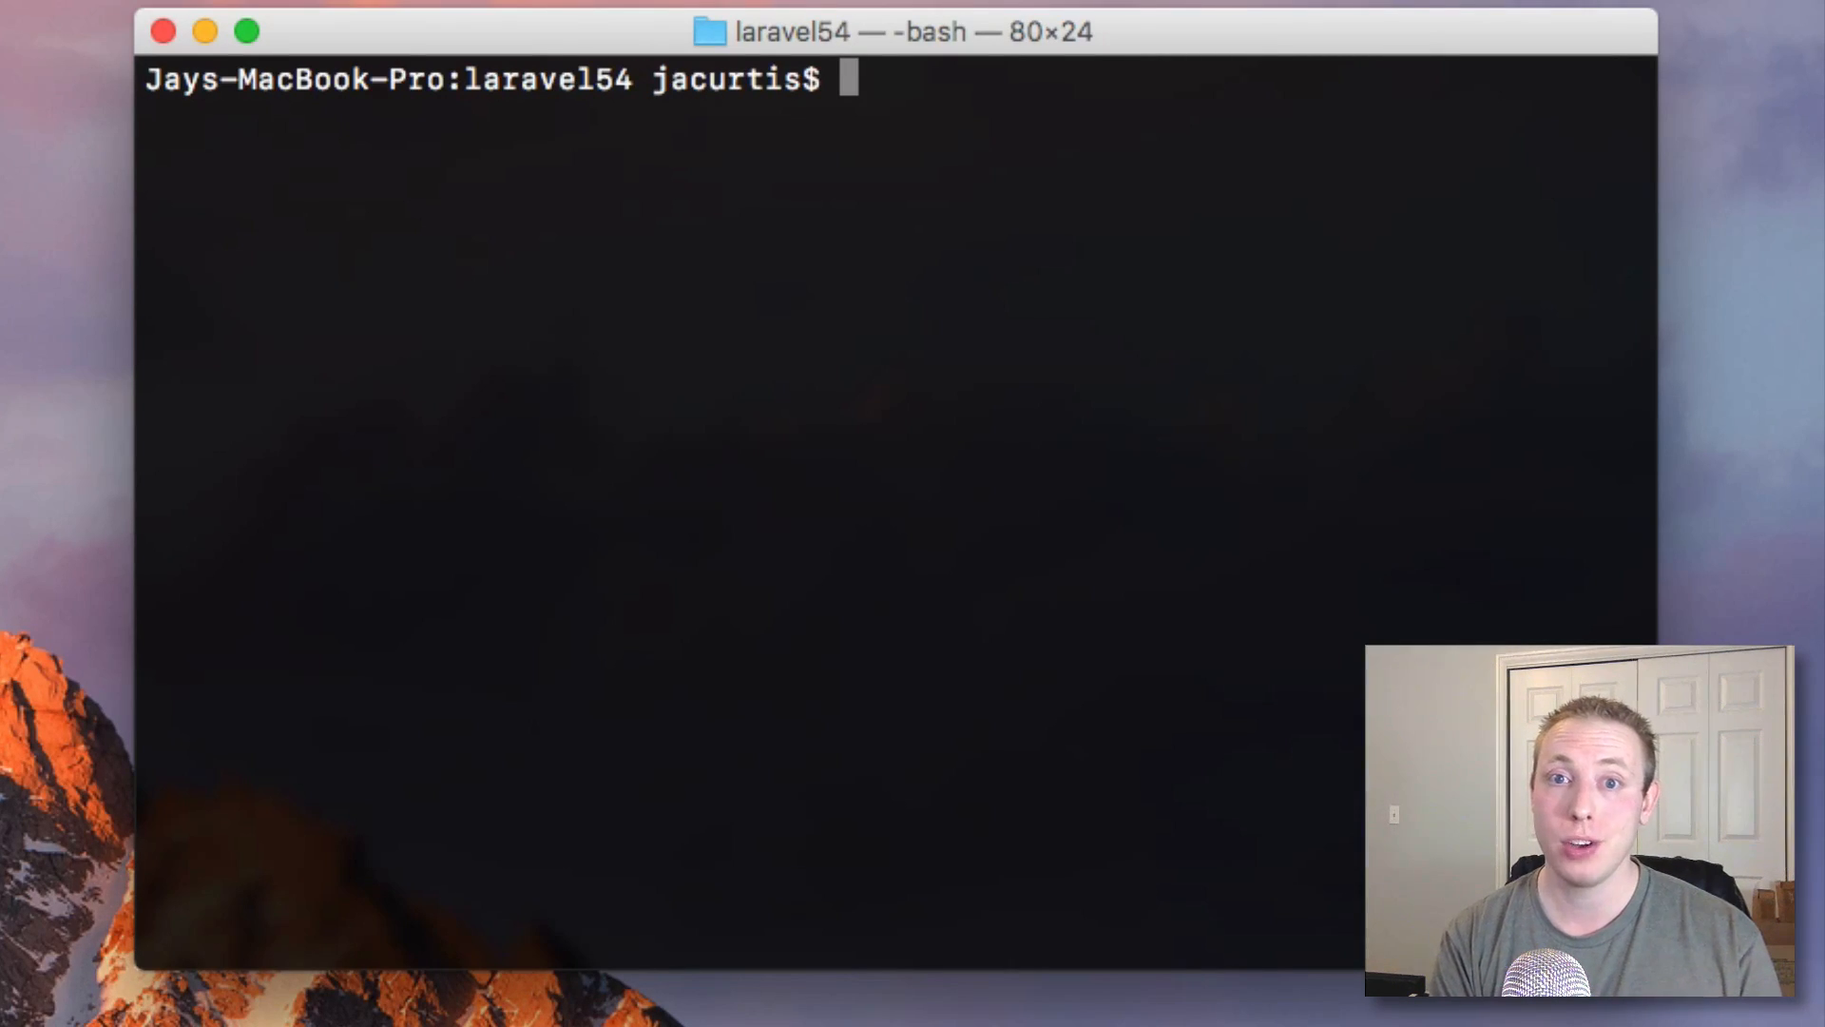
type("php artisan")
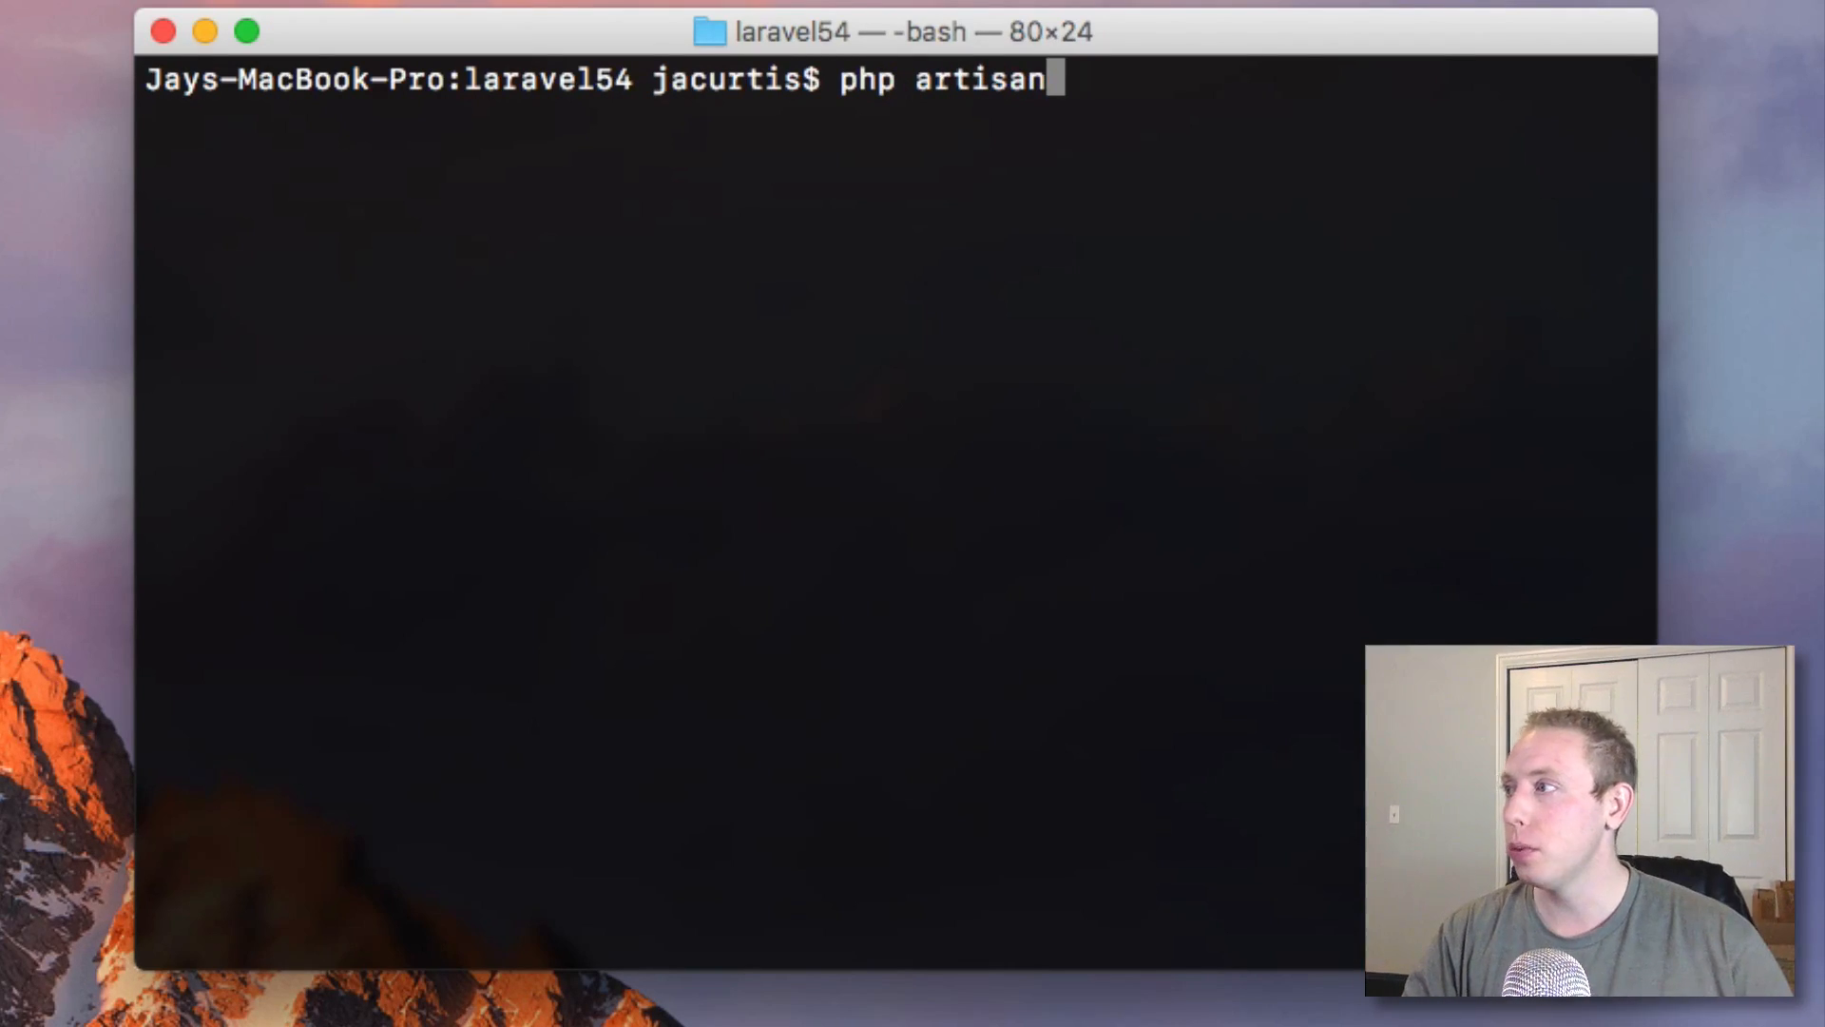
type(" male:")
key("BackSpace")
key("BackSpace")
key("BackSpace")
type("j")
key("BackSpace")
type("ke")
key("Return")
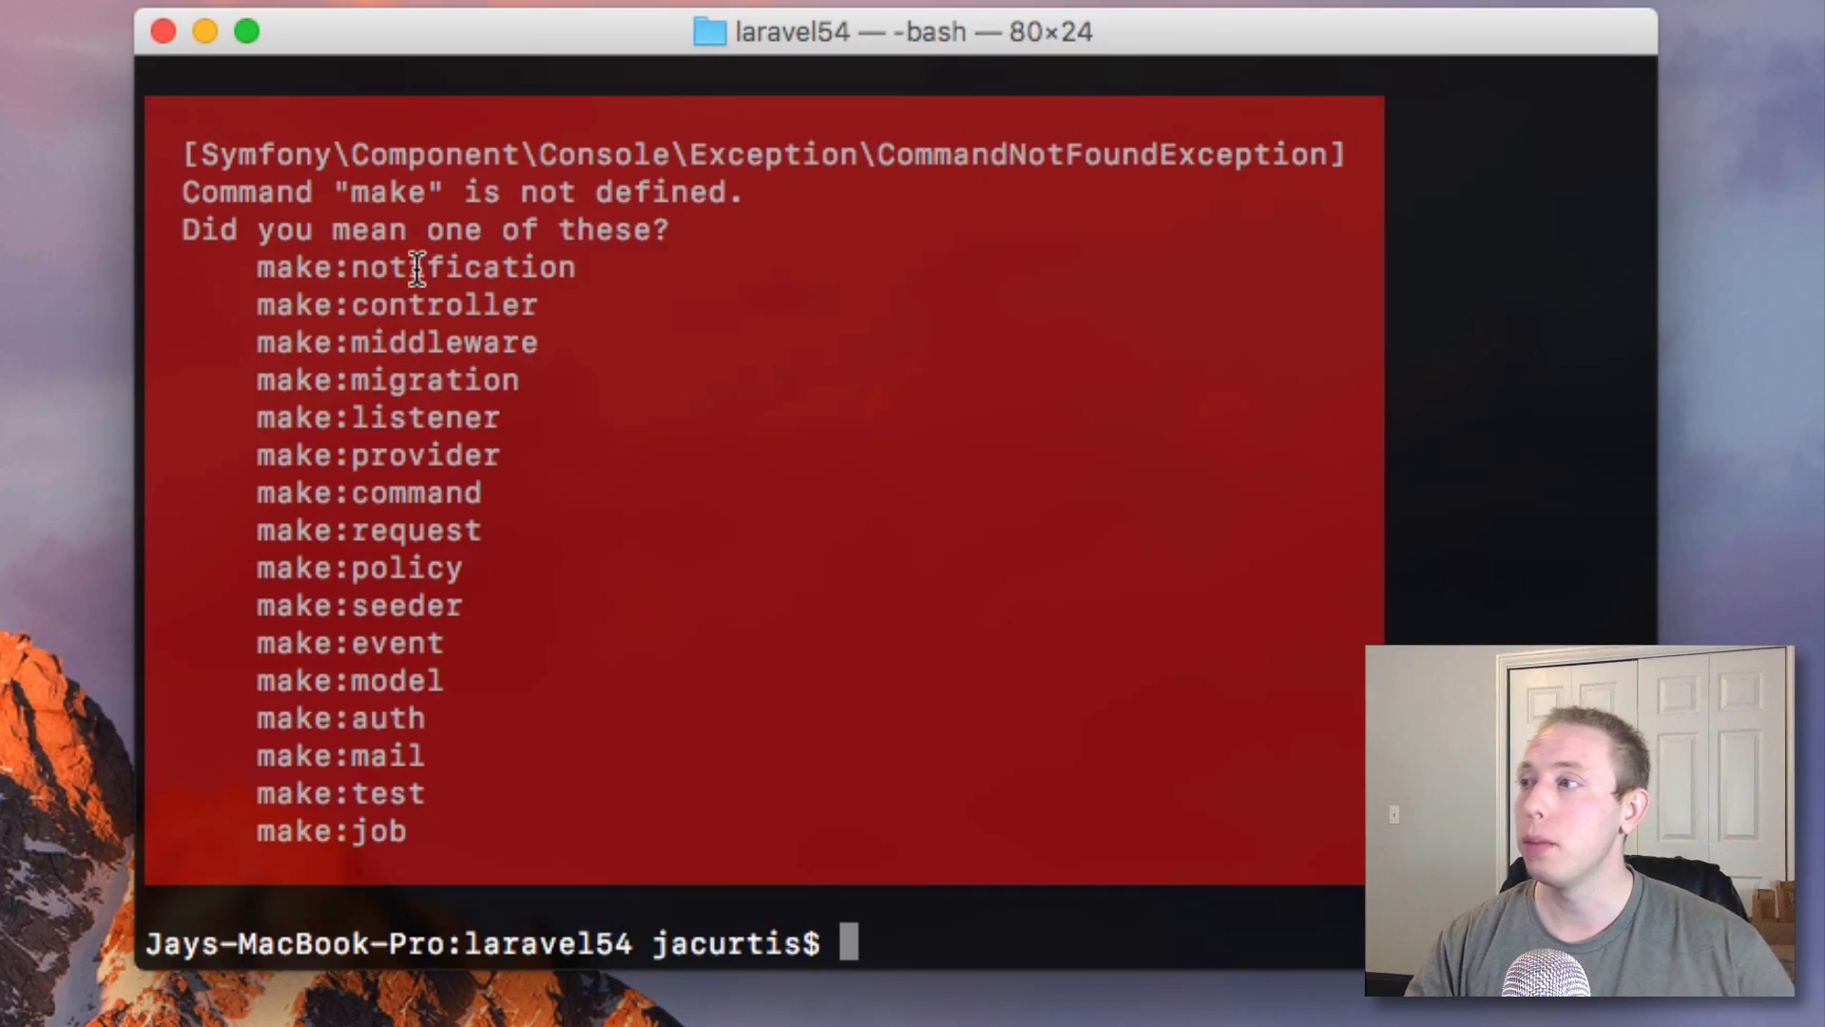
Highlight entries like make:notification and make:migration in the listing while explaining.
left_click_drag(417, 268, 559, 268)
left_click(364, 308)
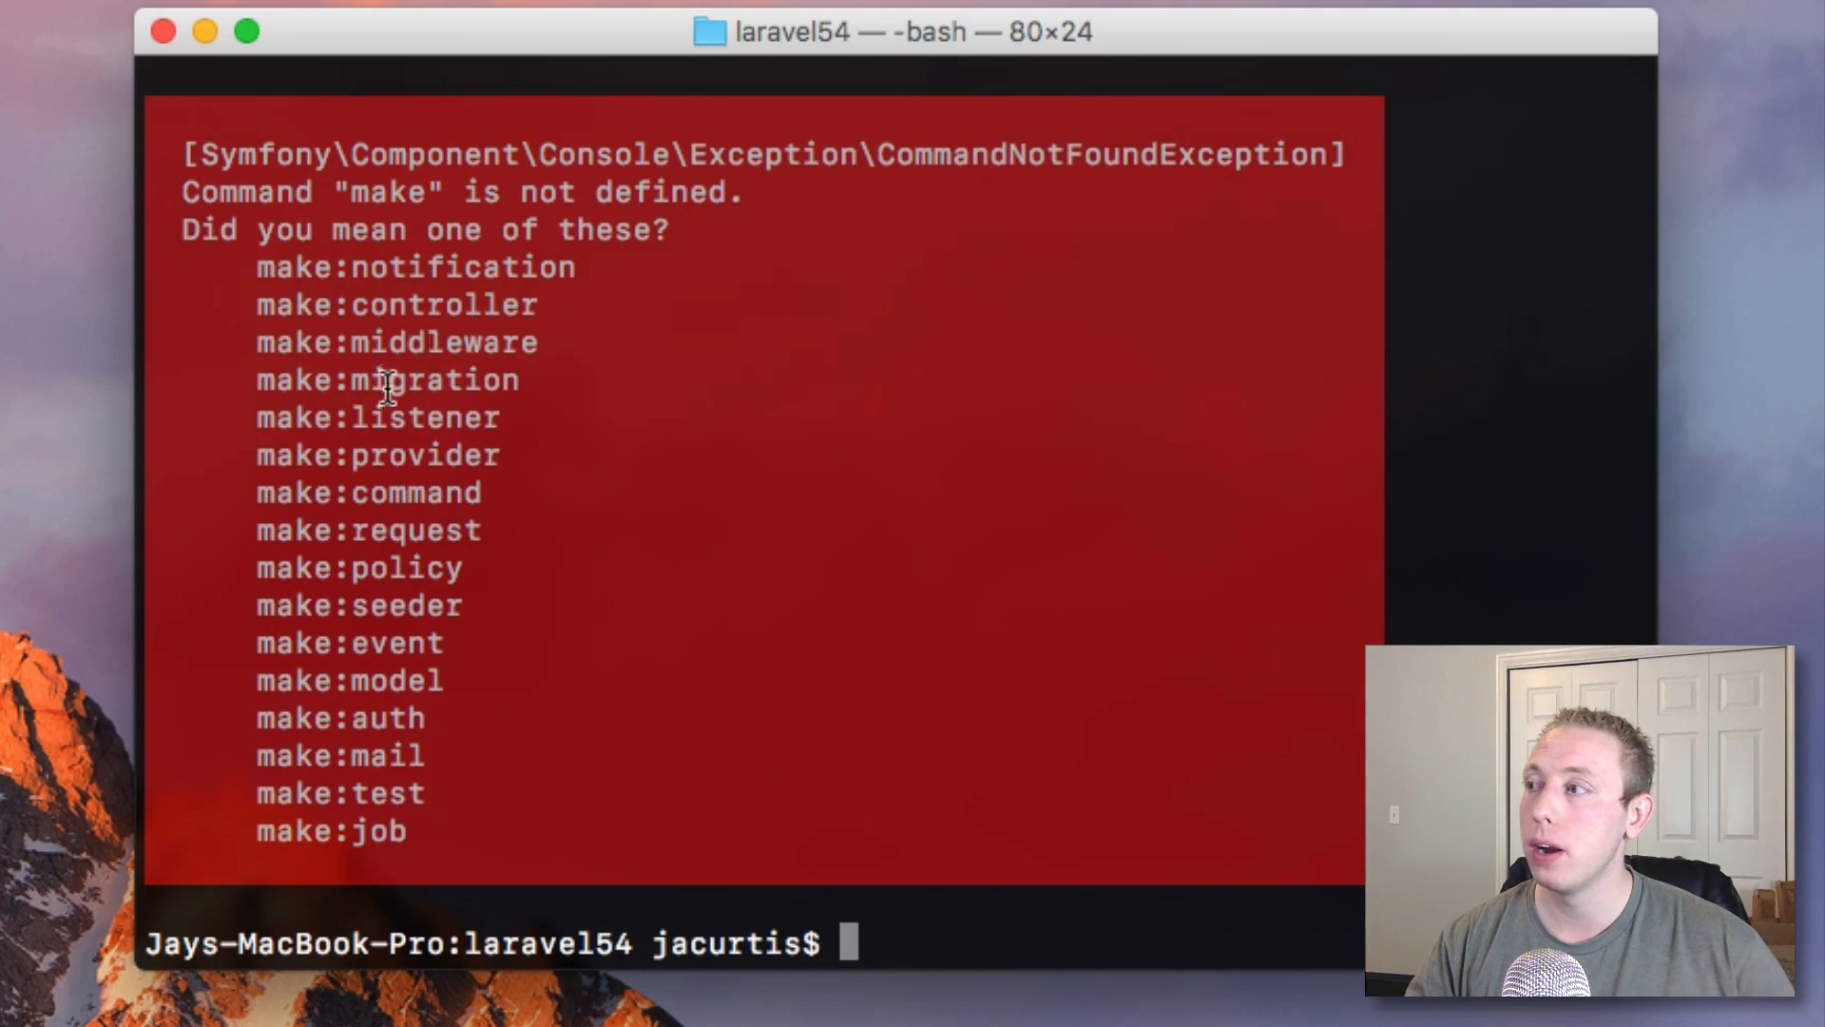
left_click_drag(374, 380, 443, 418)
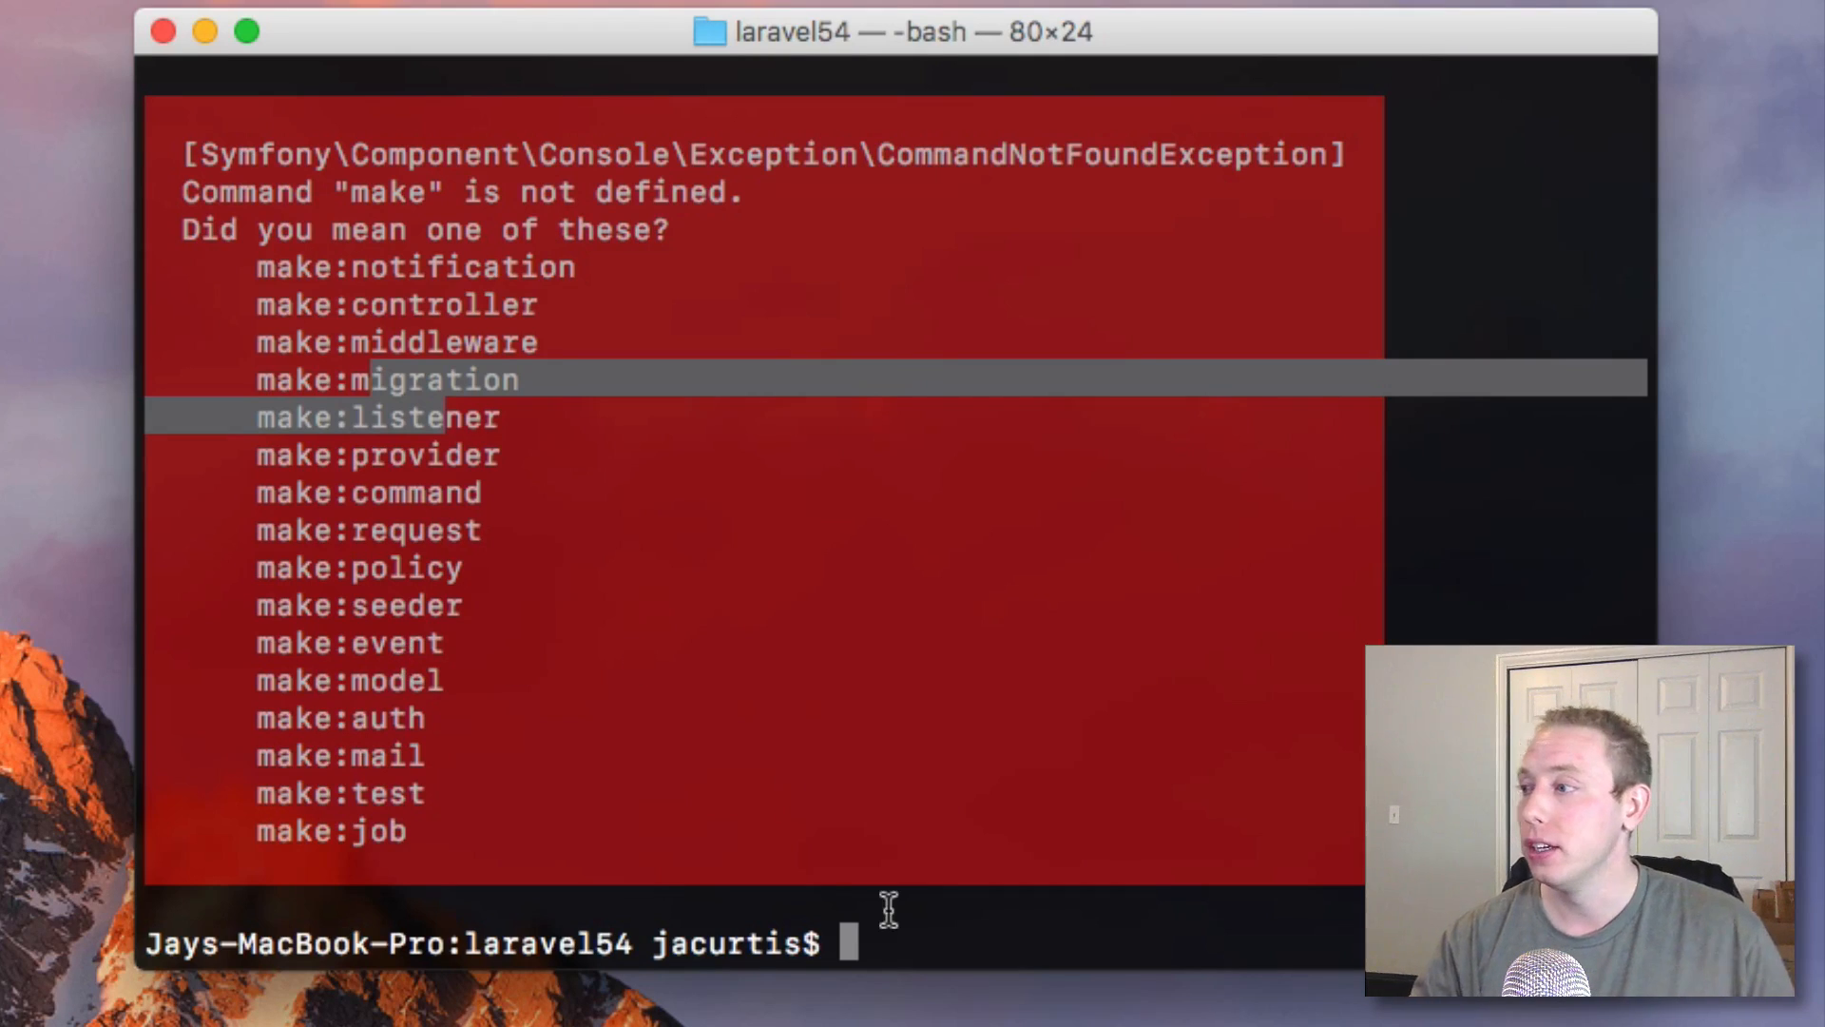
left_click(894, 941)
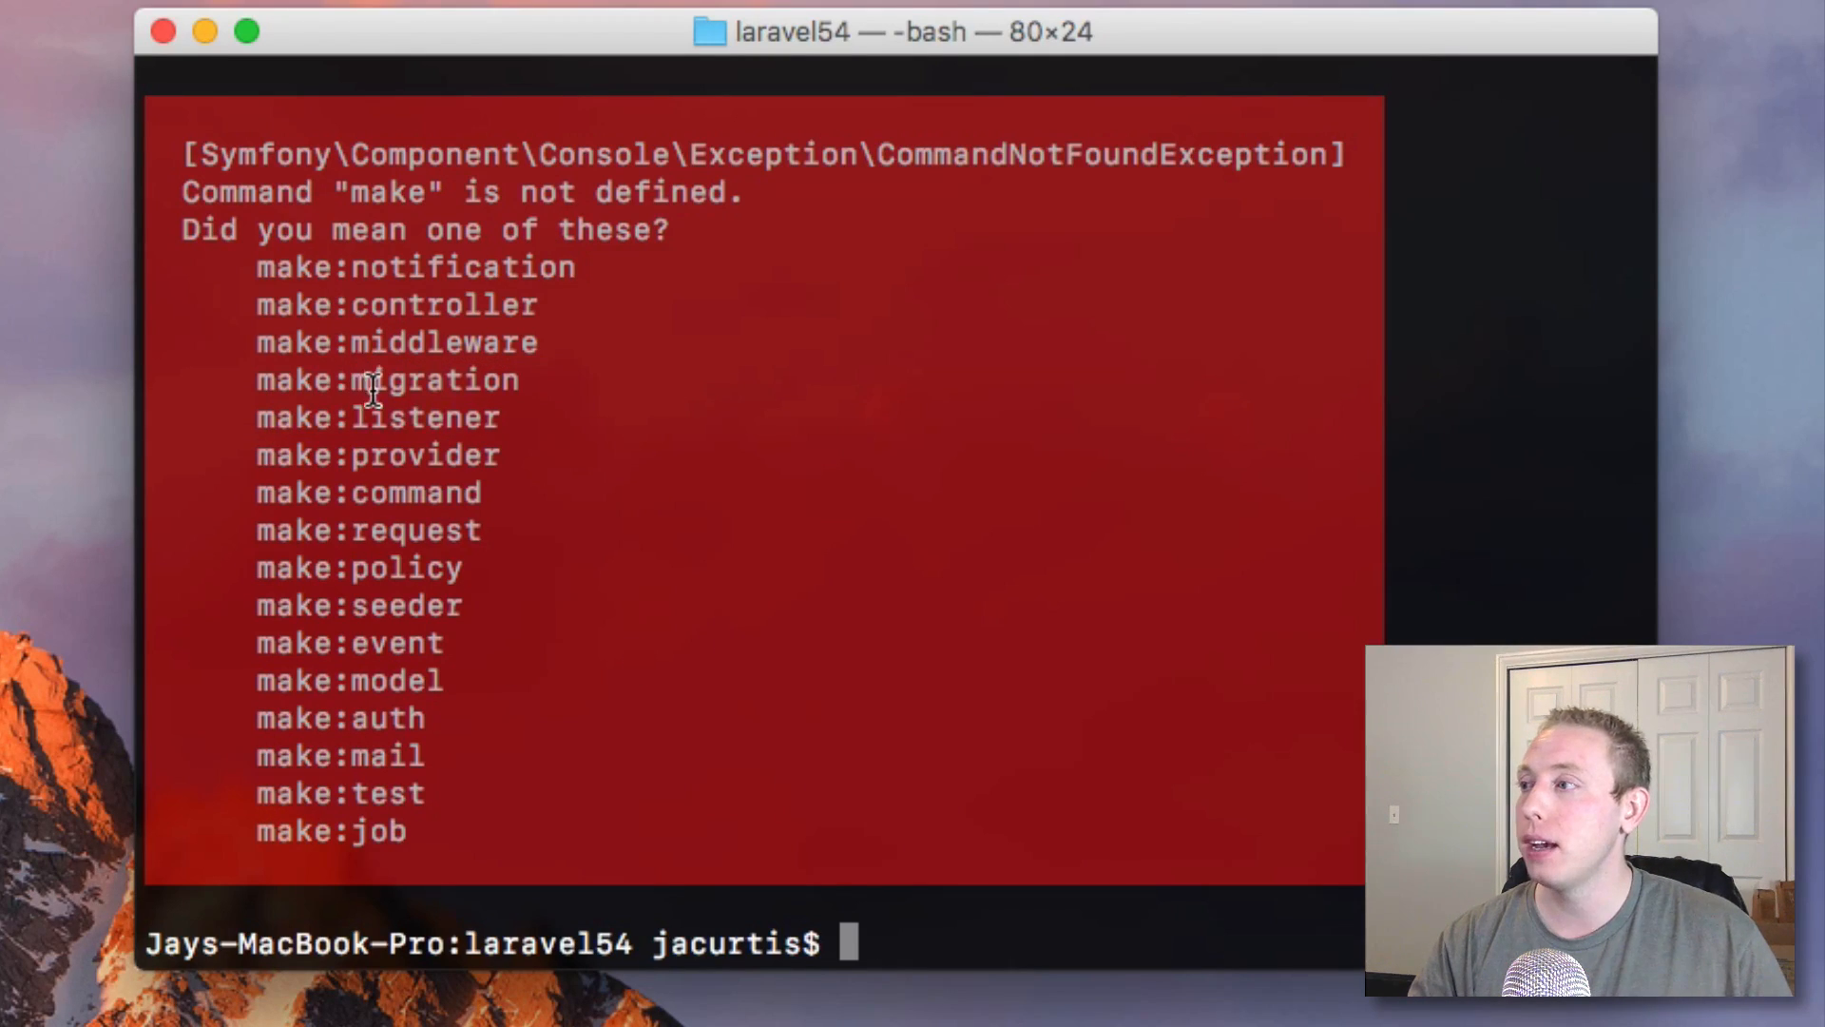
left_click_drag(351, 380, 648, 377)
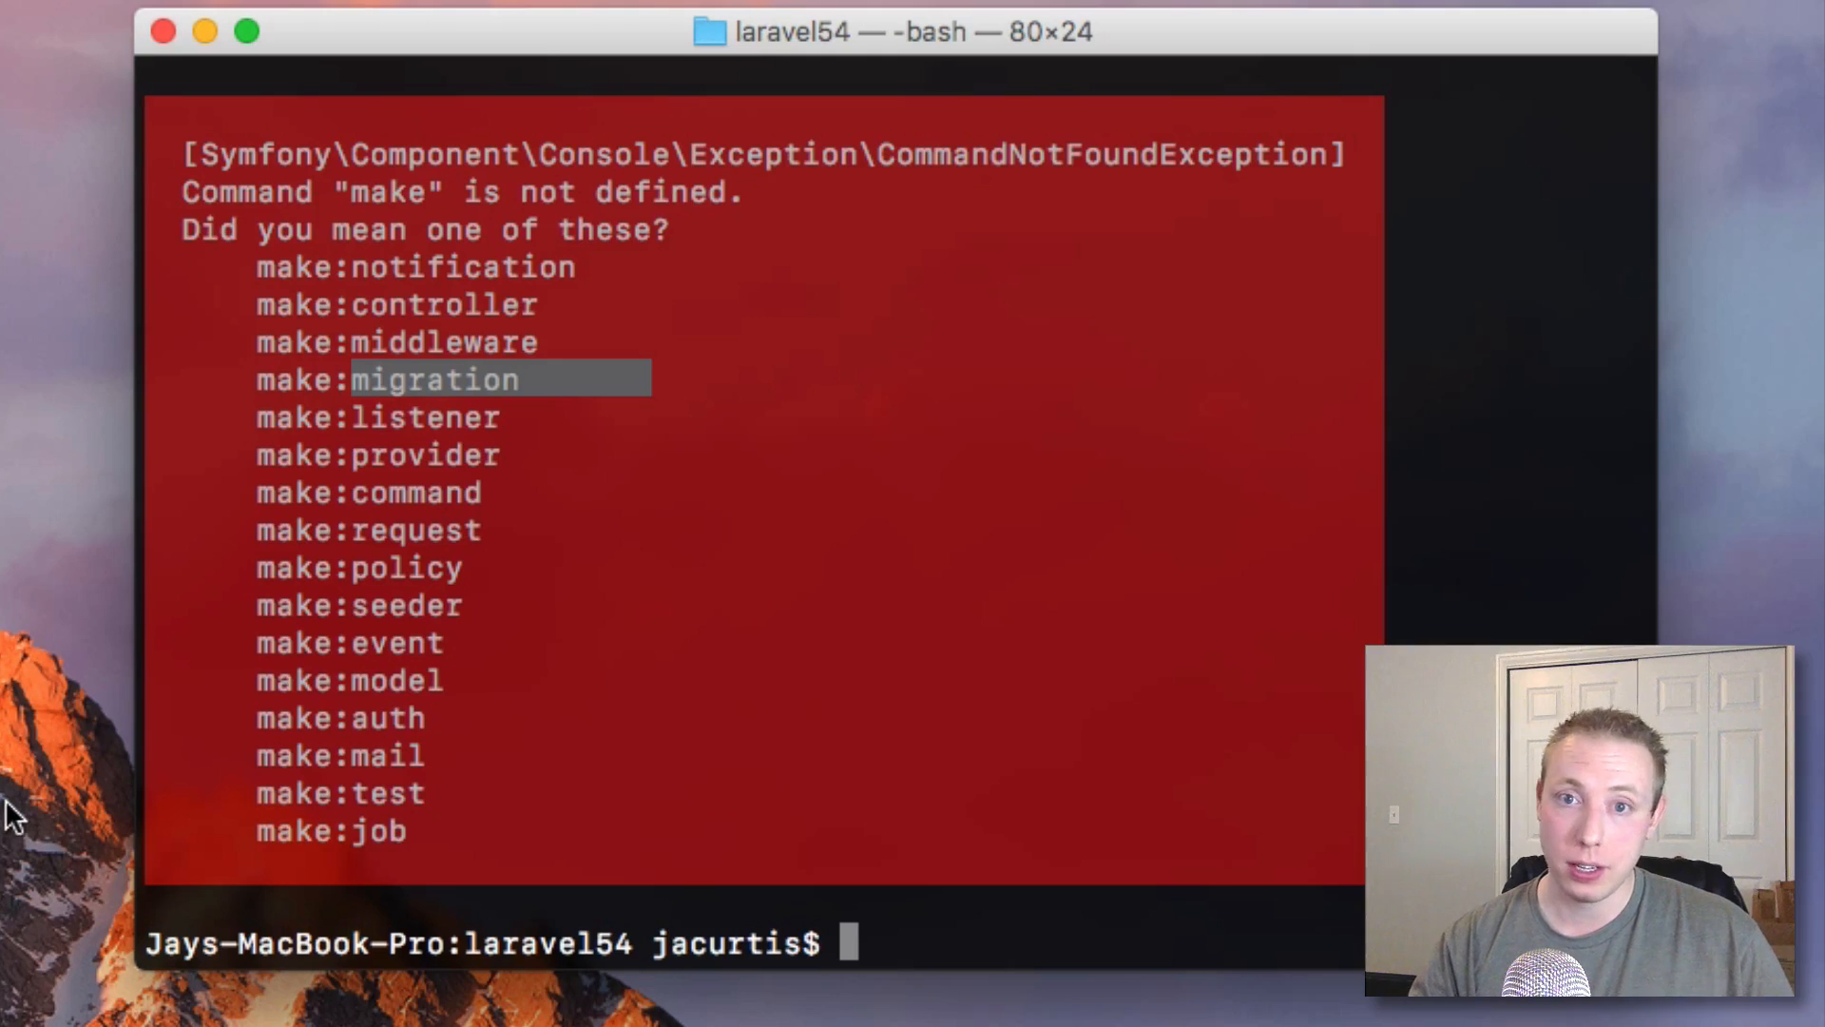
left_click(354, 380)
left_click_drag(354, 380, 521, 382)
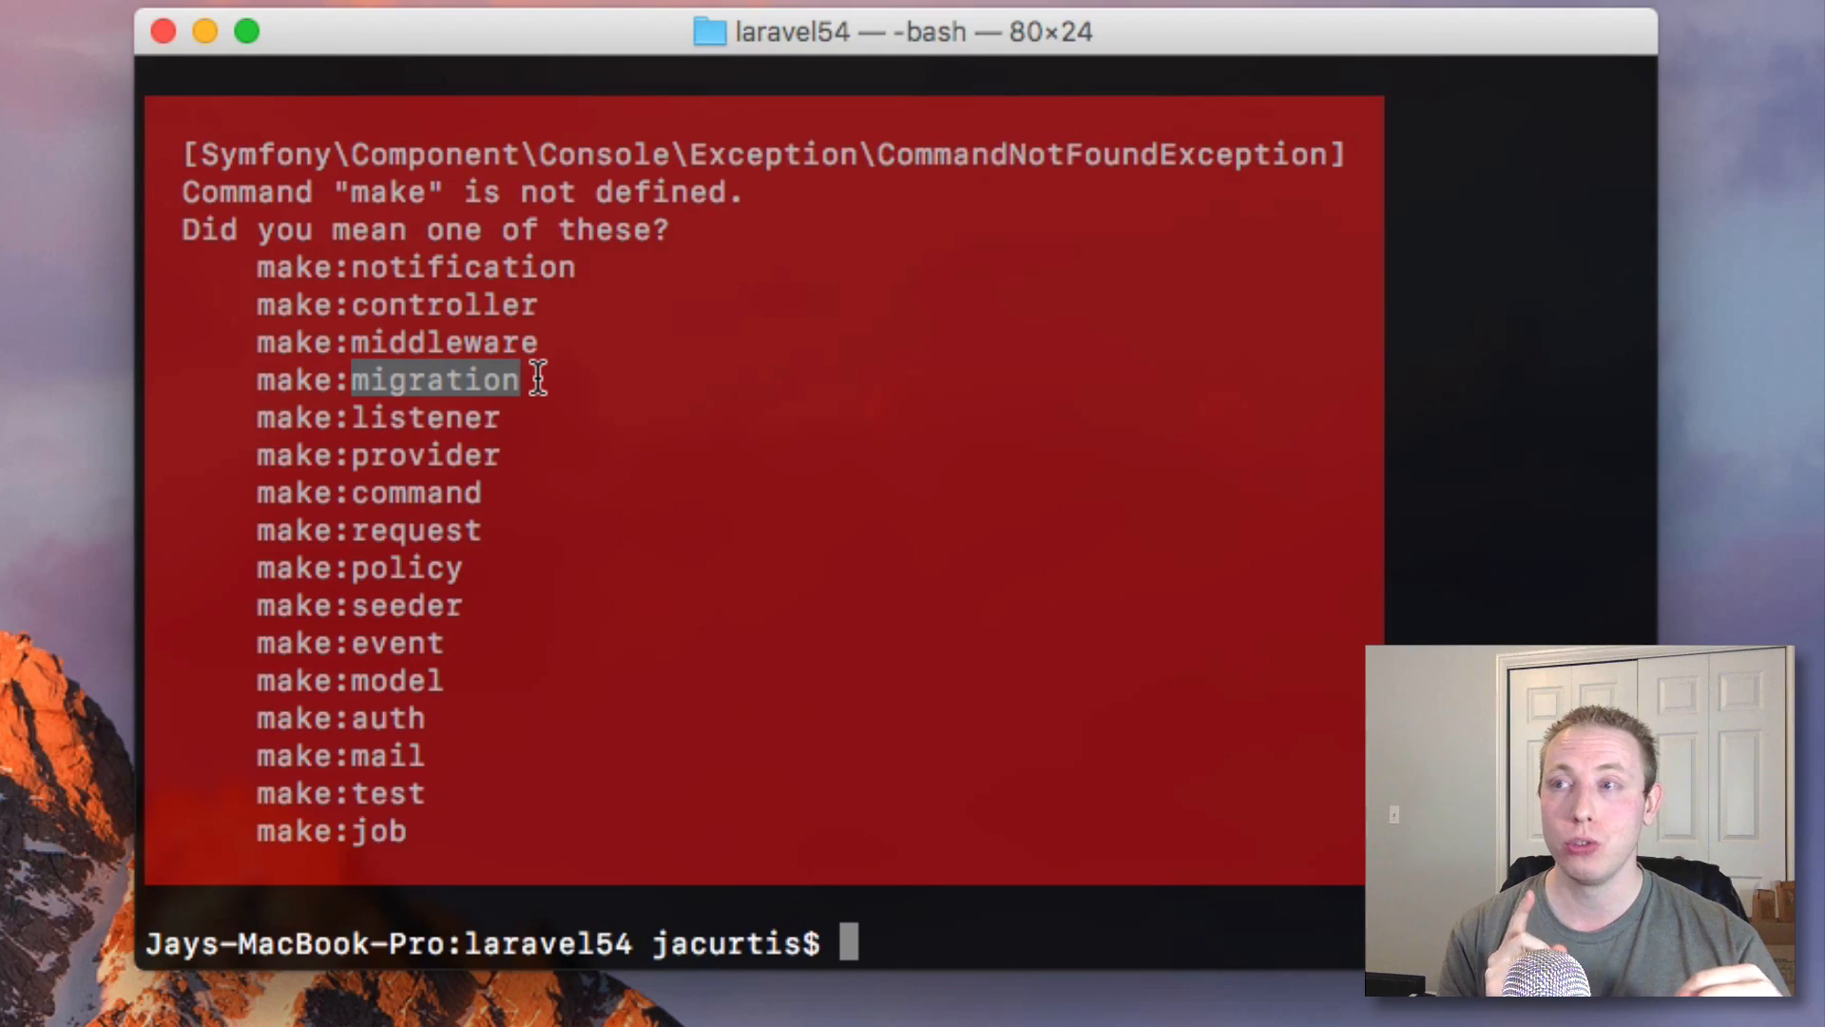
Widen the terminal and run php artisan make:controller PostController --model=Post.
left_click(873, 944)
type("php a")
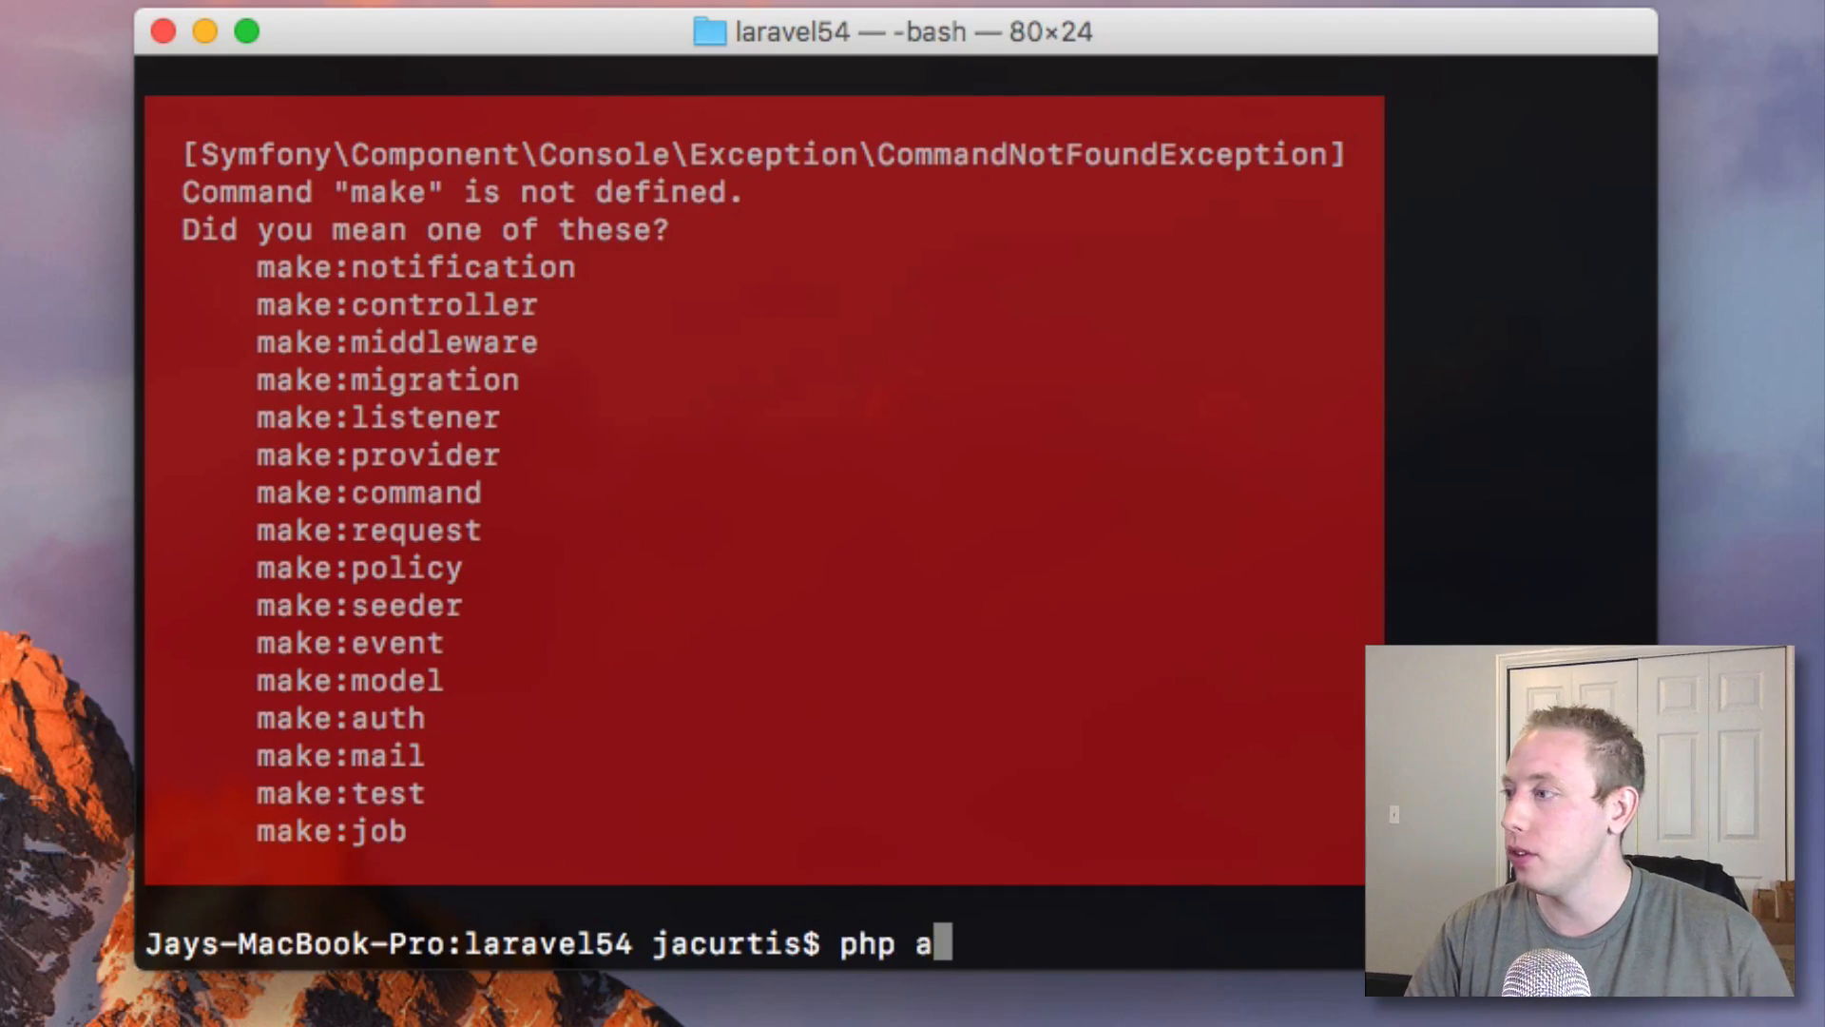
type("rtisan male")
key("BackSpace")
key("BackSpace")
type("ke:con")
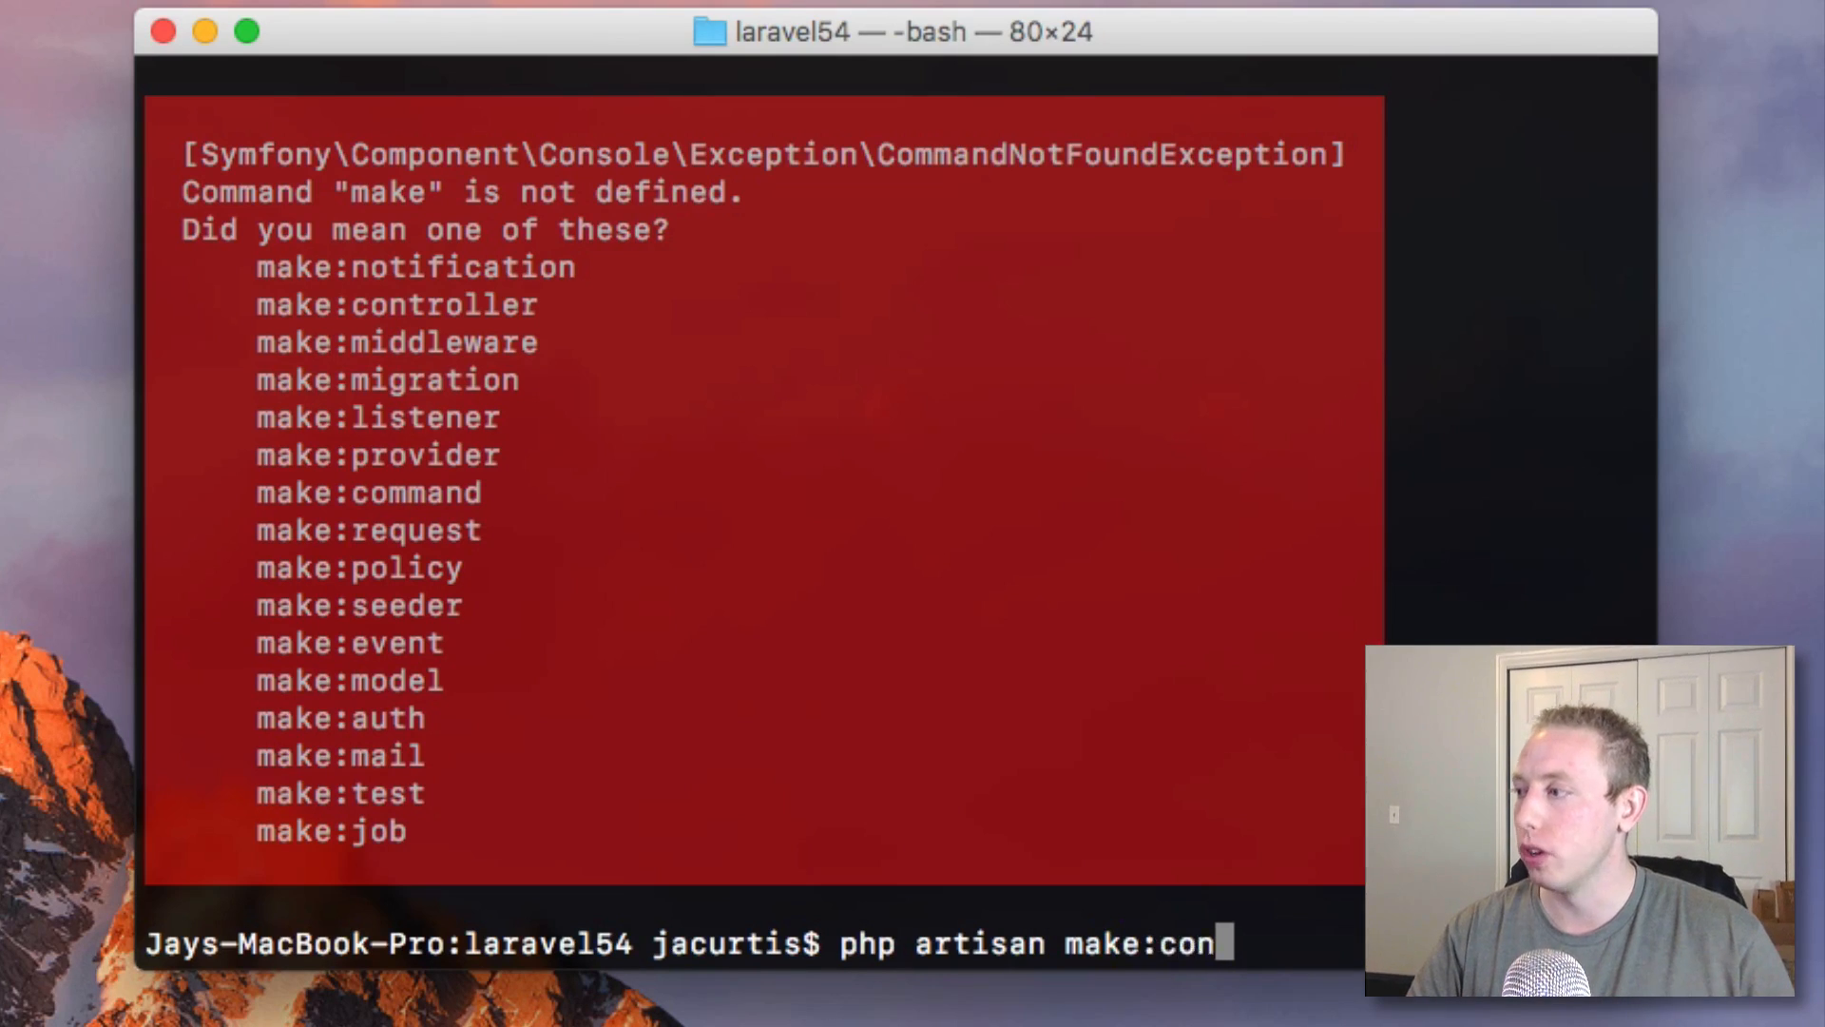
type("troller")
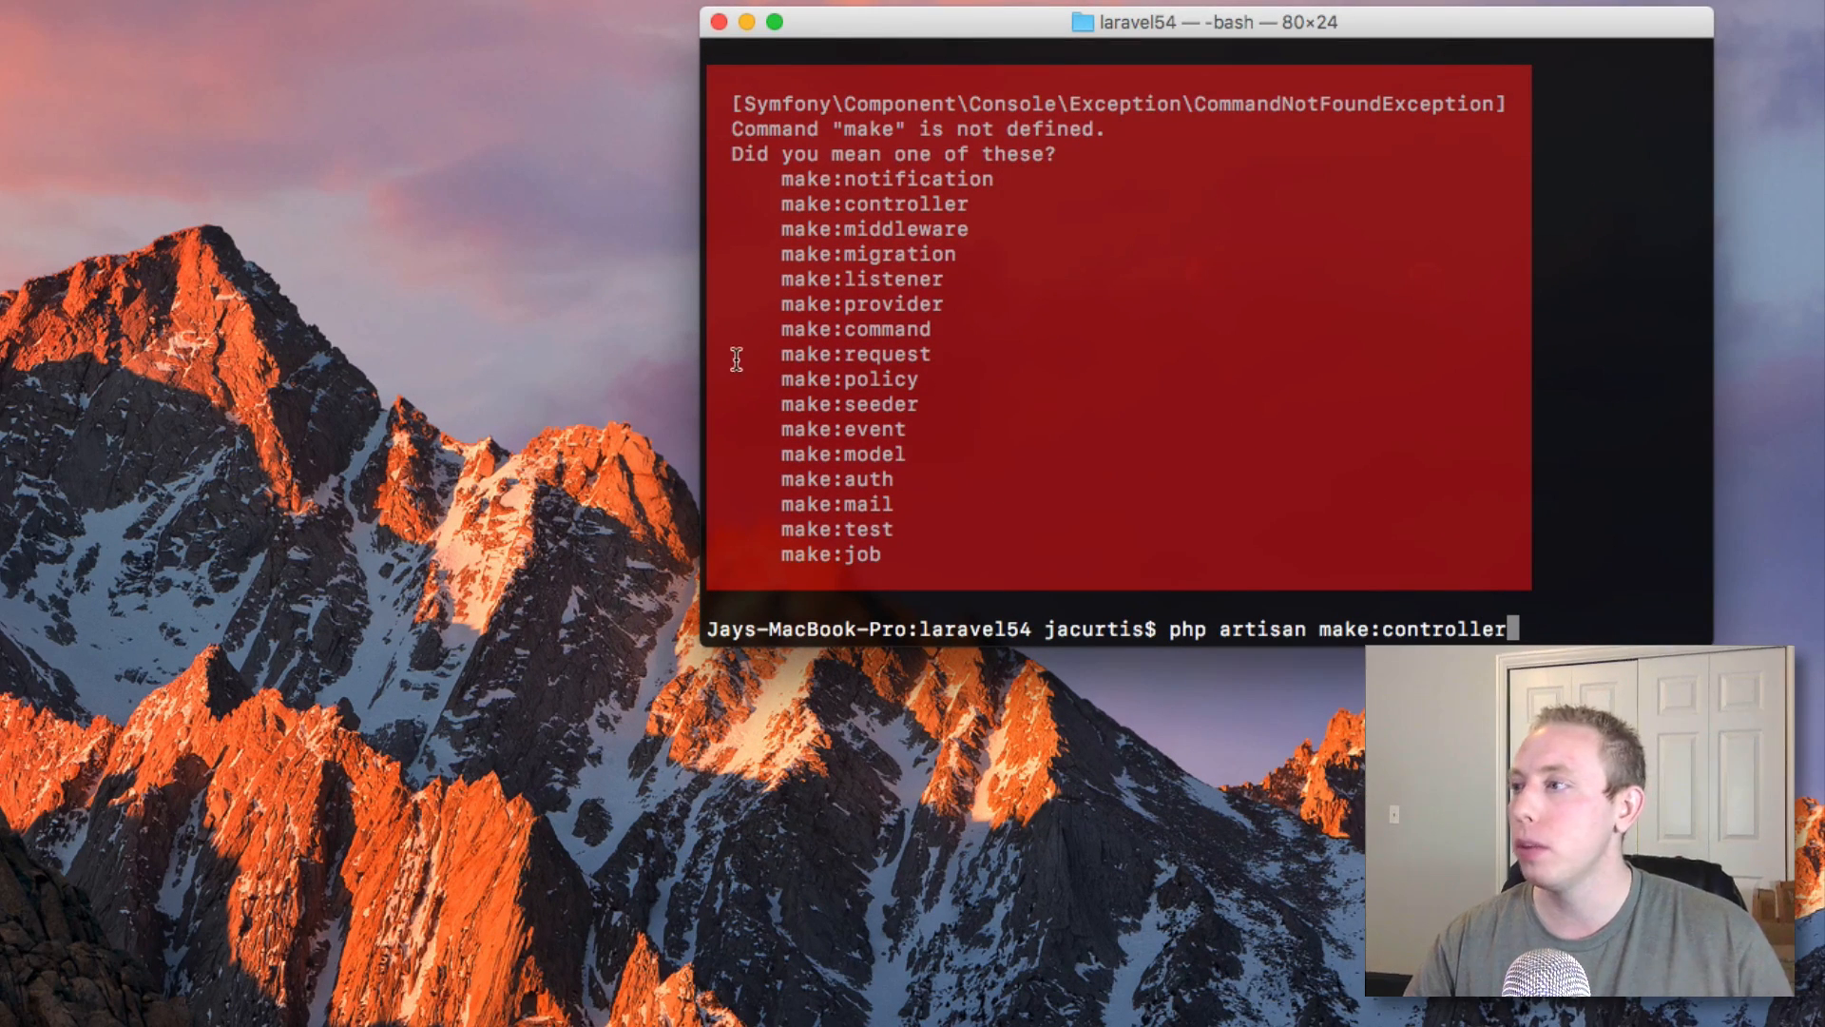
left_click_drag(697, 359, 74, 379)
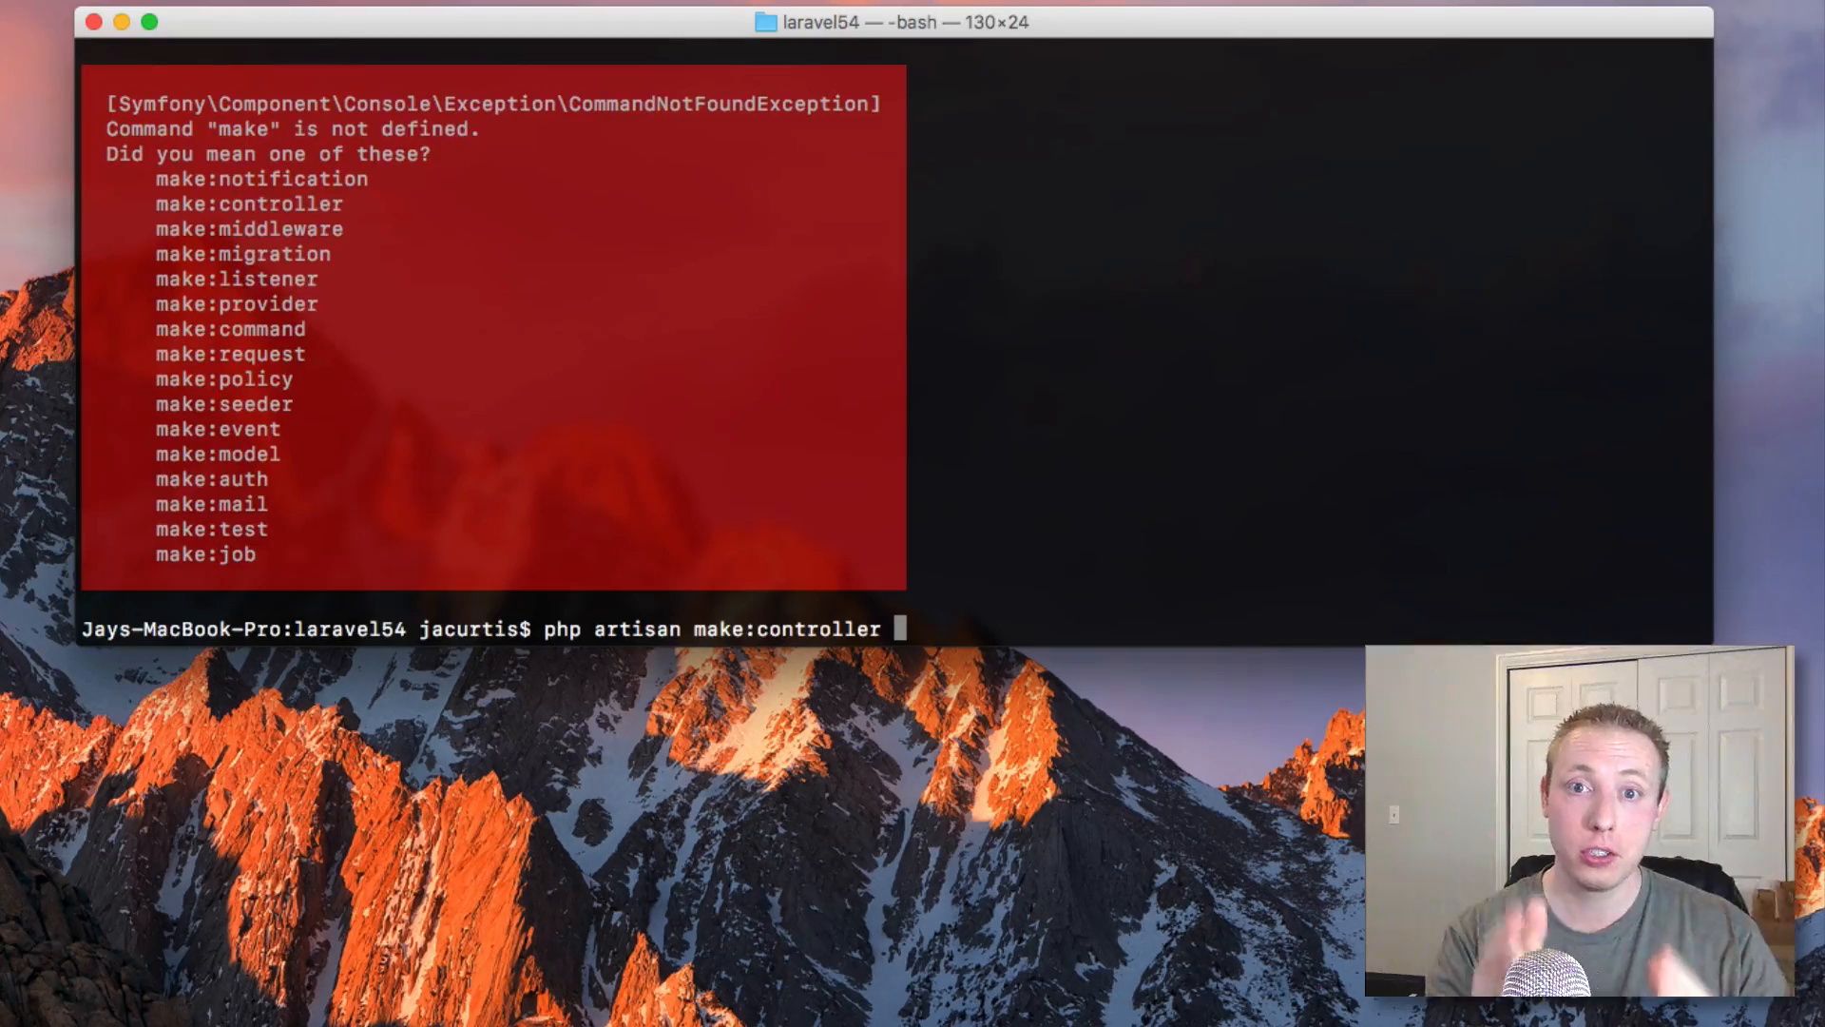
type("PostController")
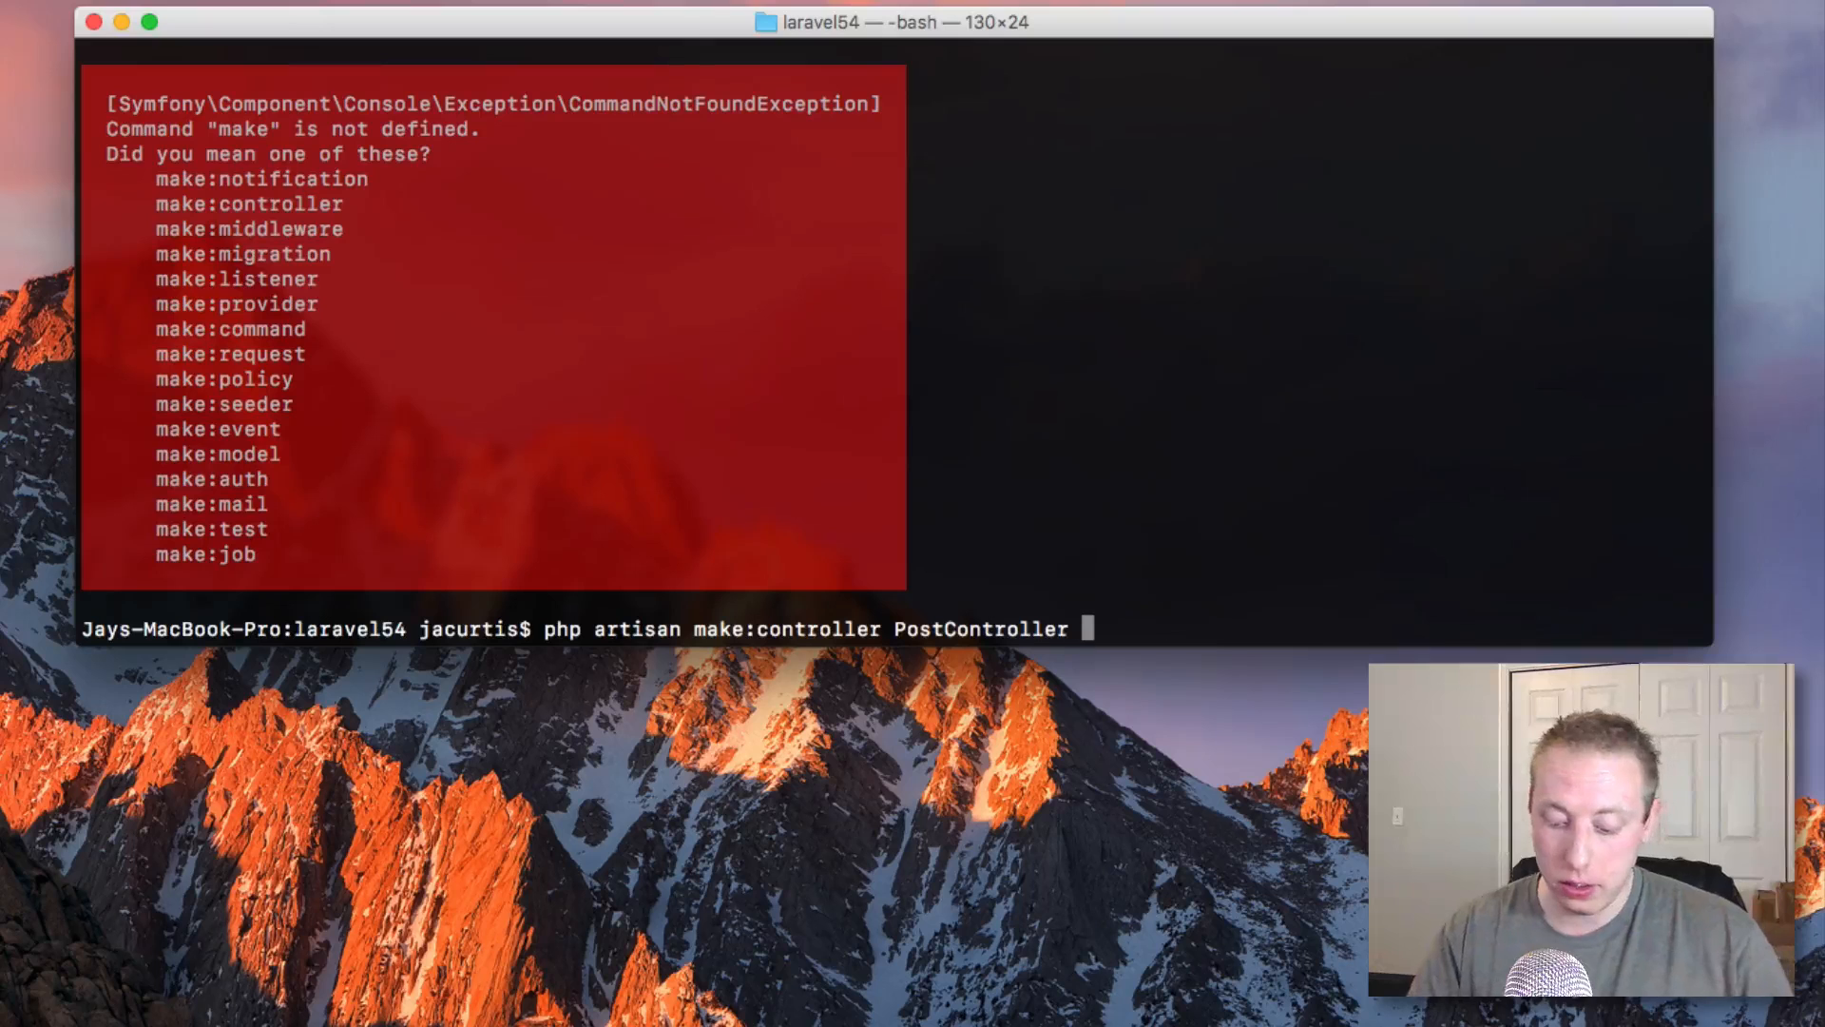
type("--resou")
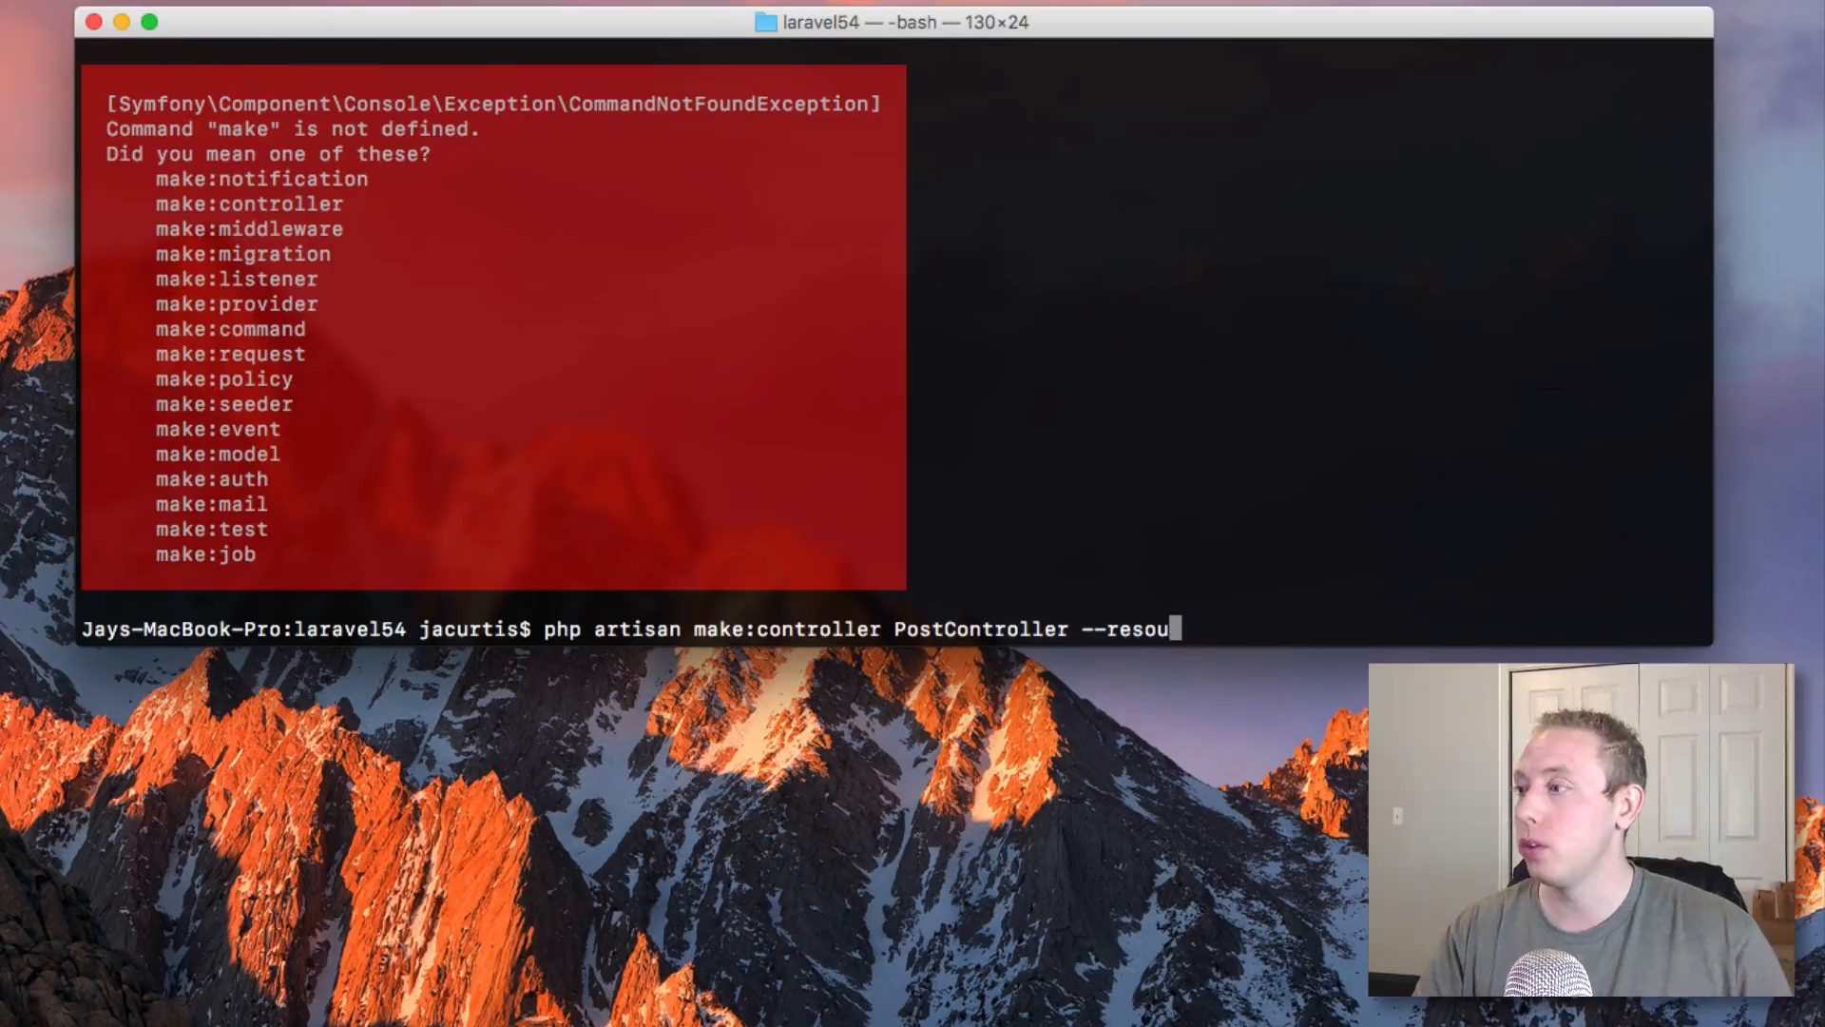
type("crce")
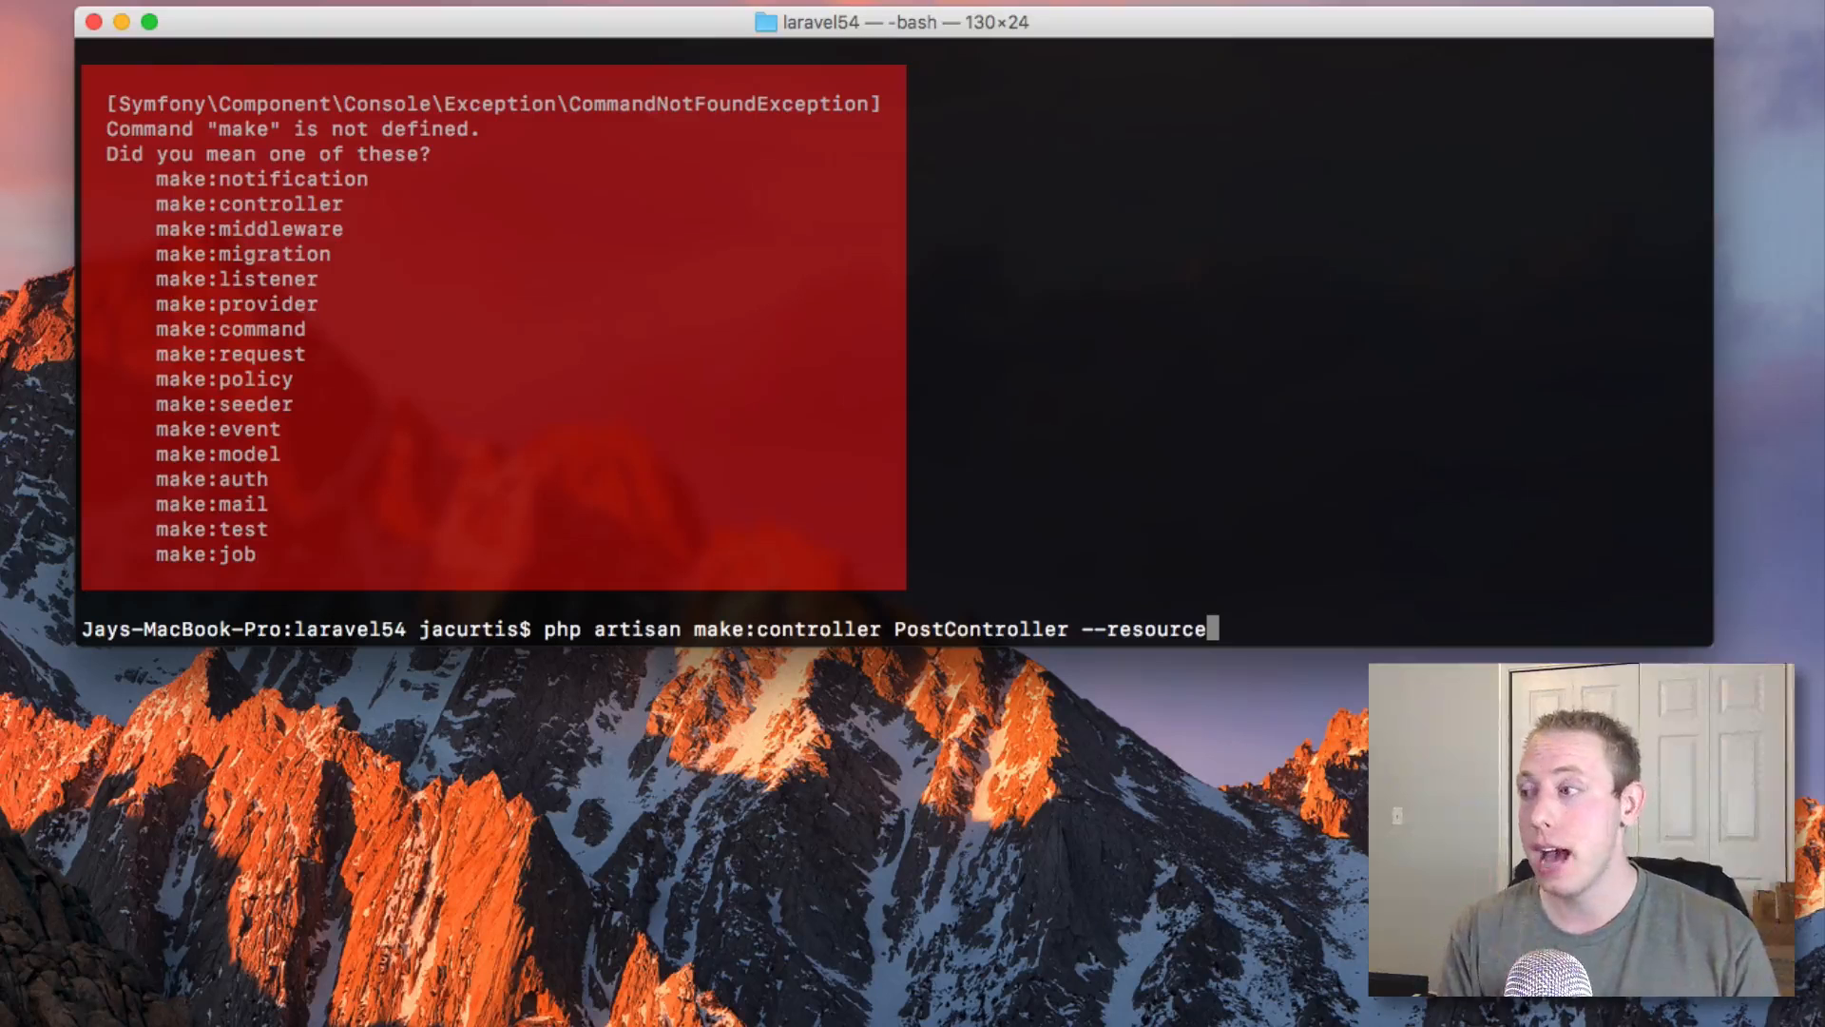
key("BackSpace")
key("BackSpace")
key("BackSpace")
key("BackSpace")
key("BackSpace")
key("BackSpace")
key("BackSpace")
type("model=")
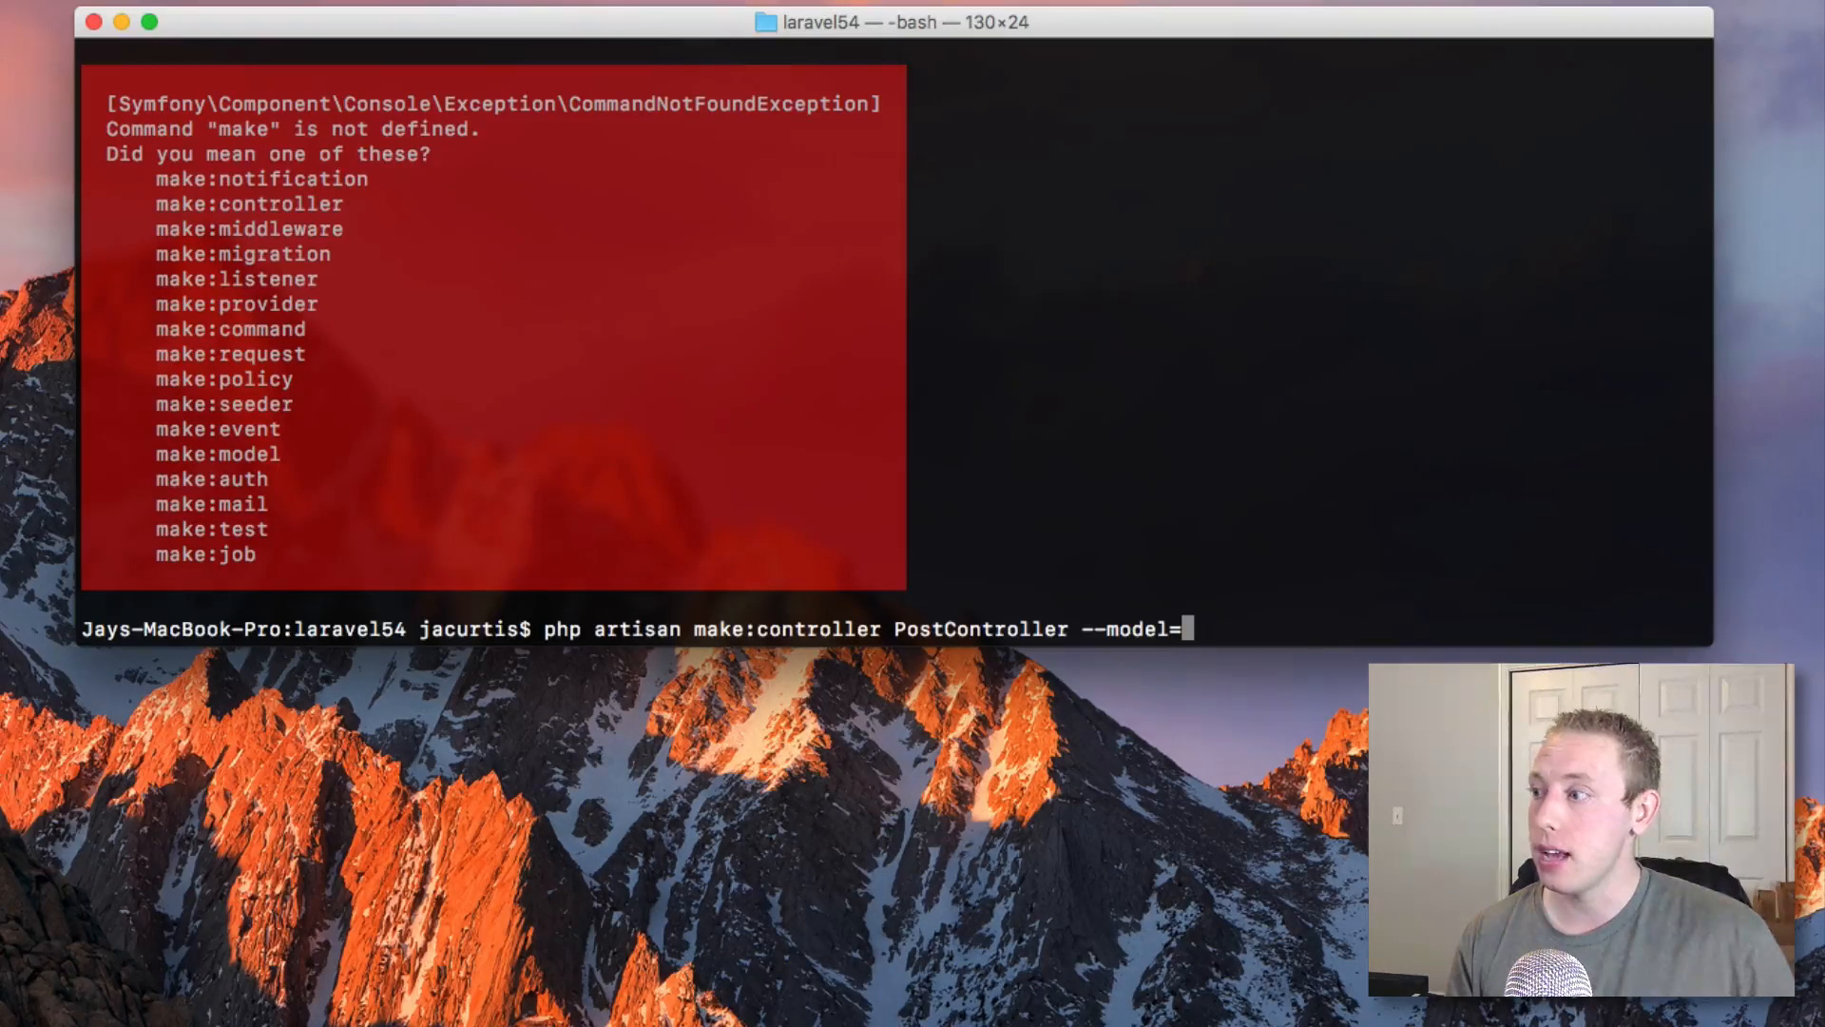
type("Post")
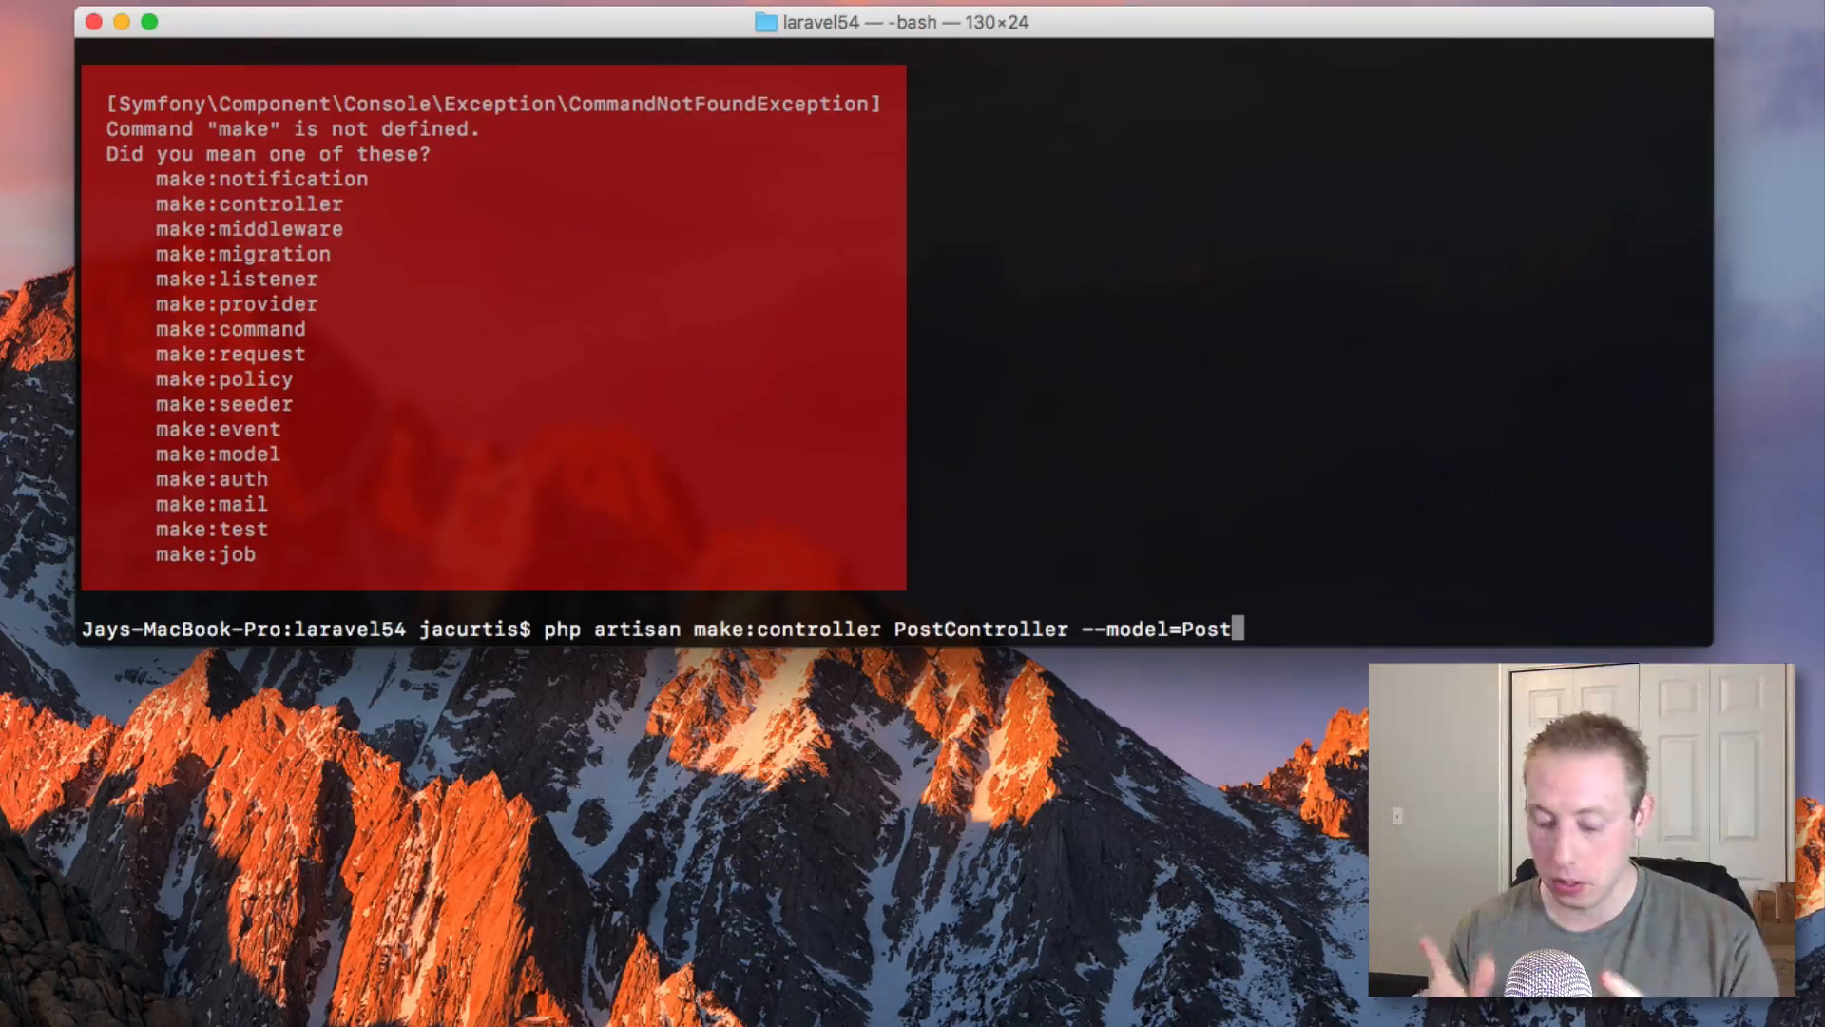
key("Return")
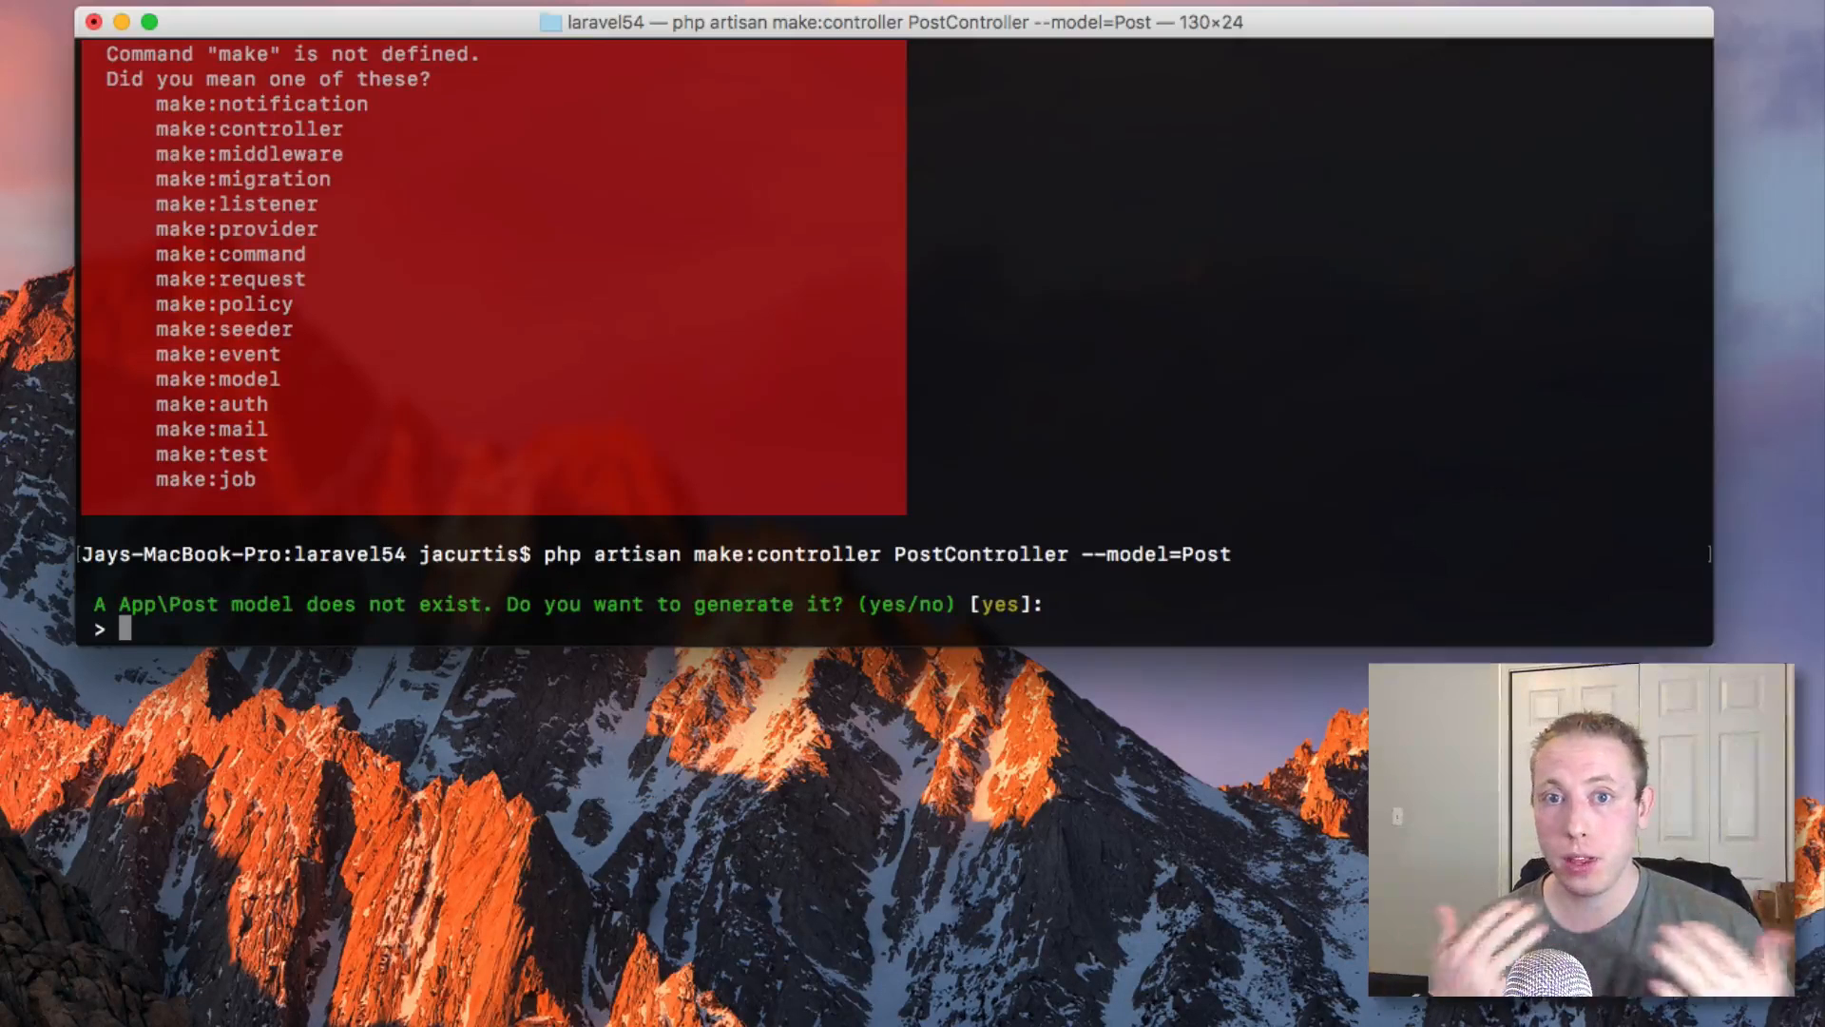
type("yes")
Answer yes to generate the Post model, then launch the project with atom.
key("Return")
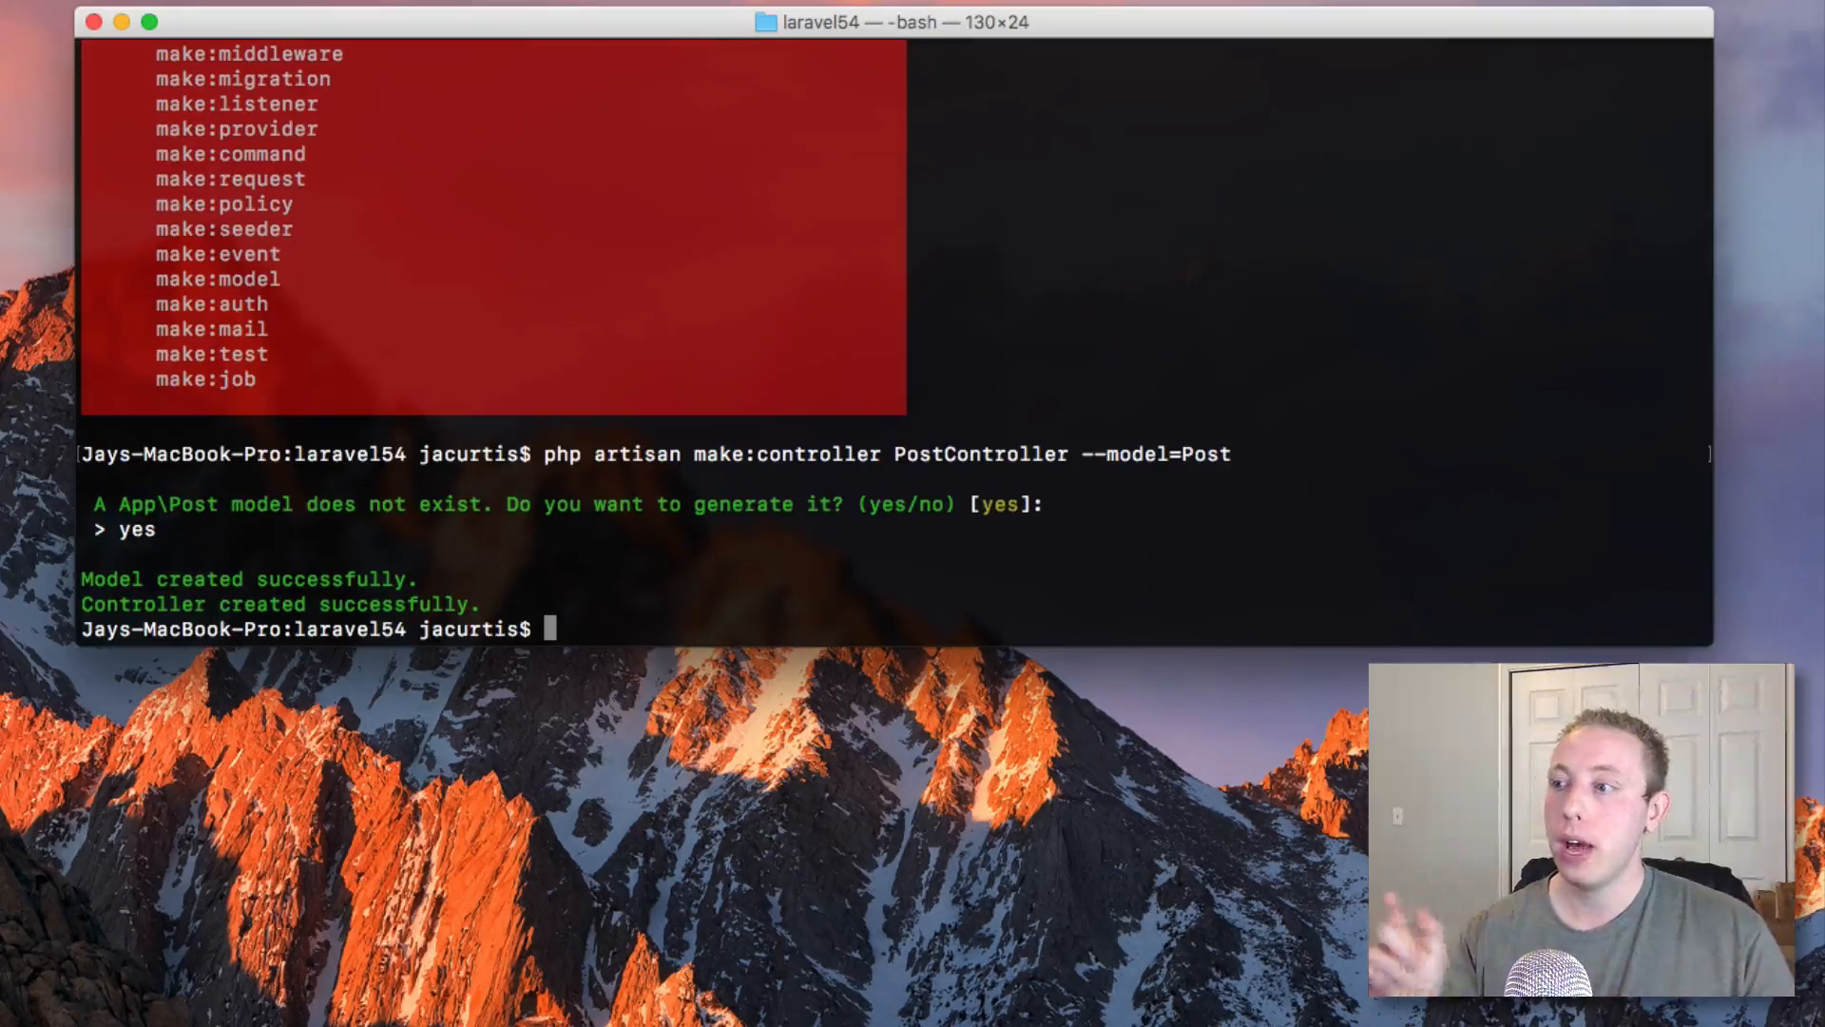
mouse_move(72, 595)
left_mouse_down()
mouse_move(183, 589)
mouse_move(5, 602)
left_mouse_up()
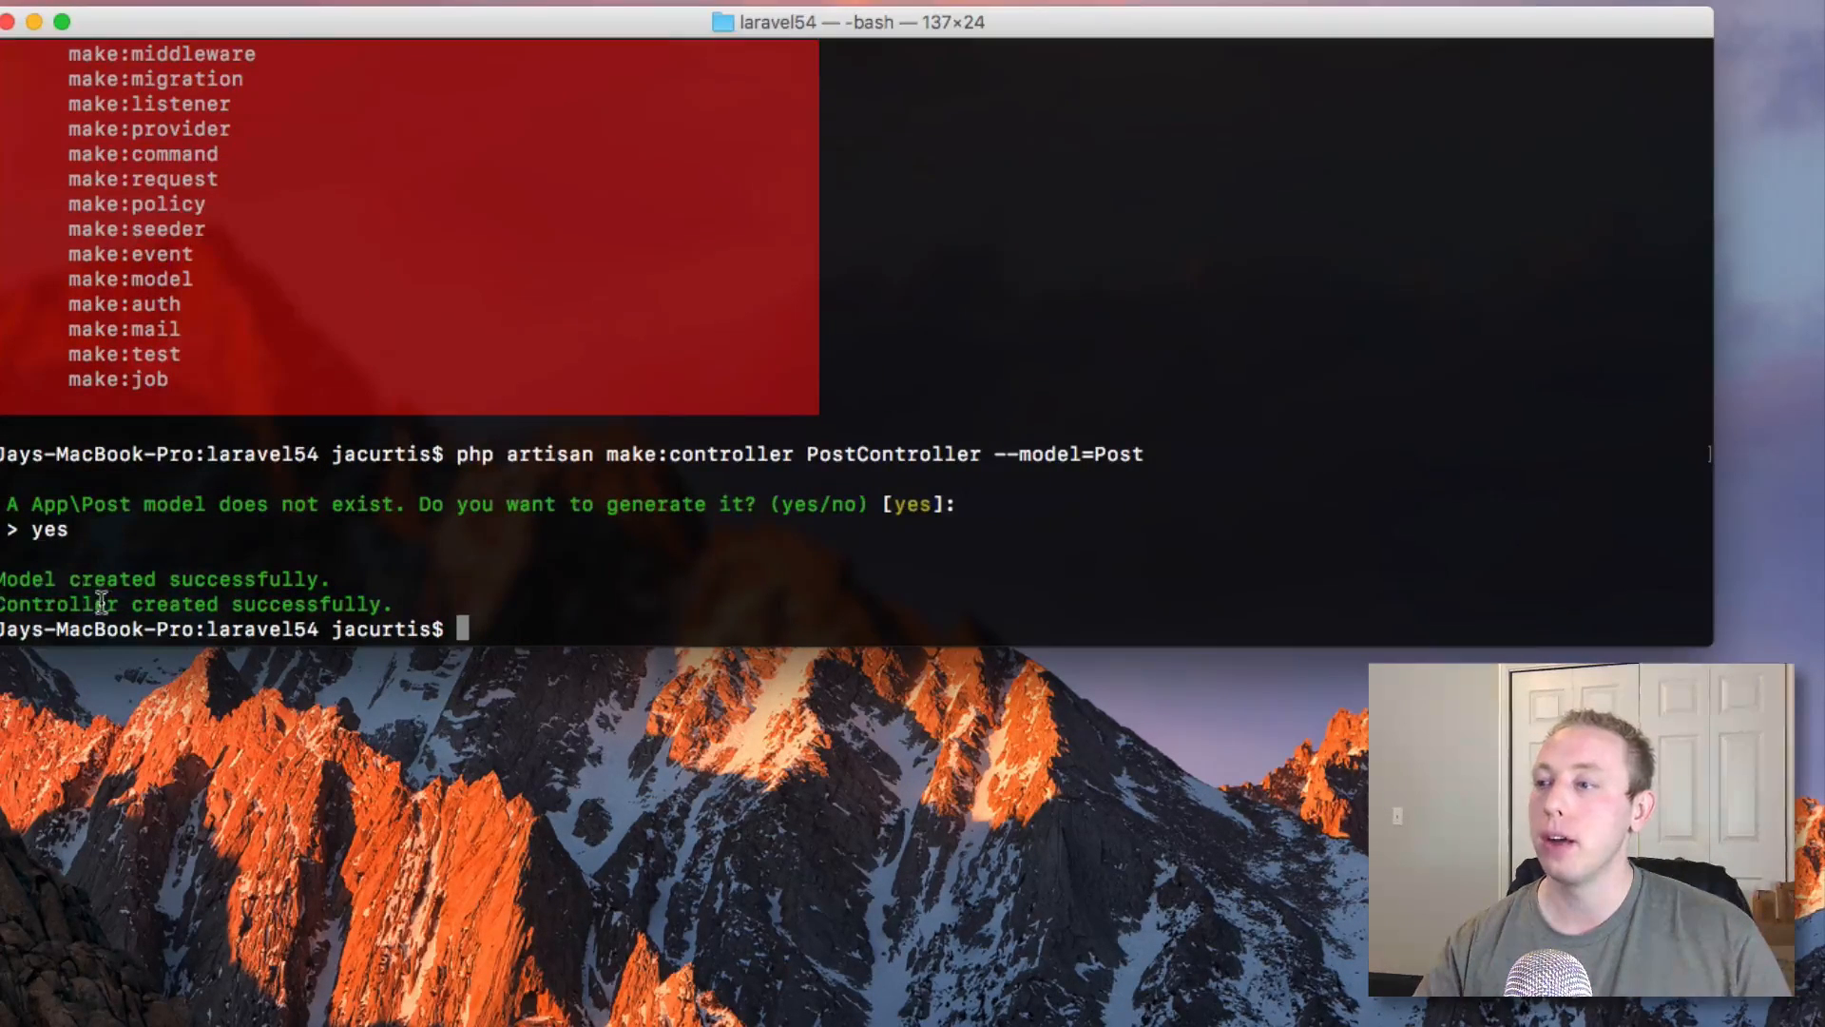
type("atom .")
key("Return")
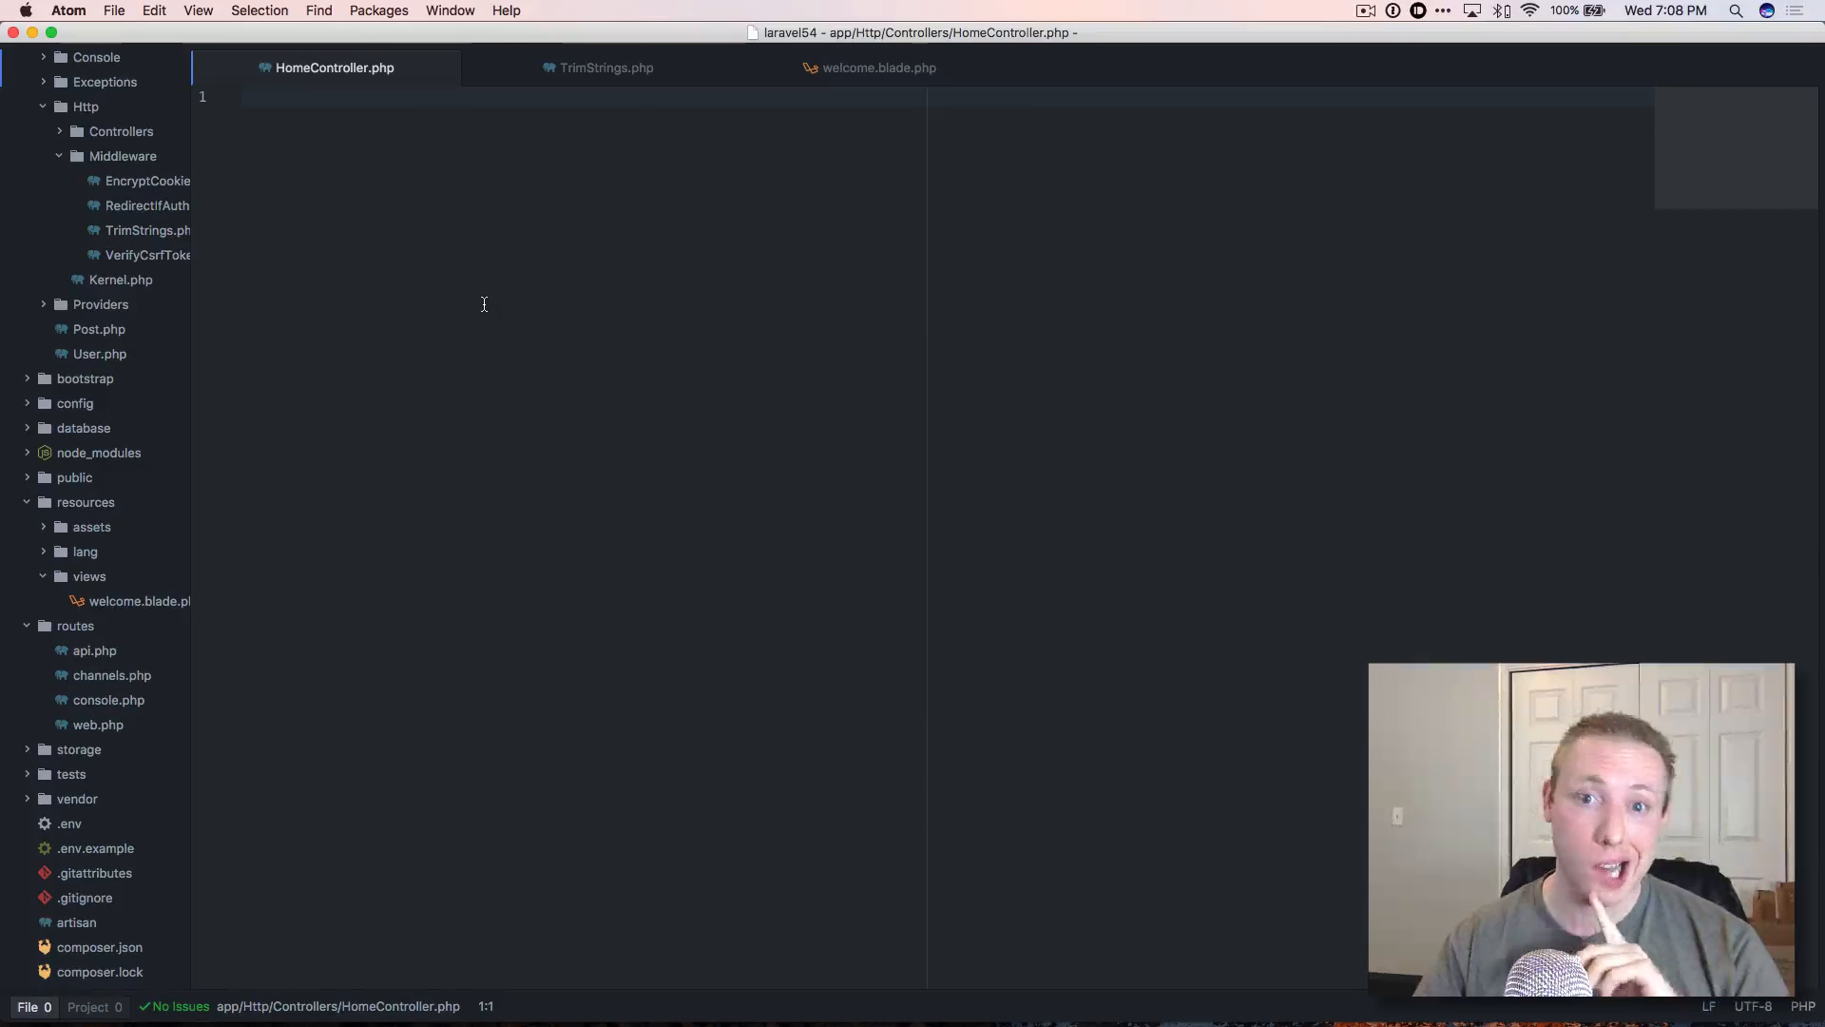
scroll(122, 218, "up", 2)
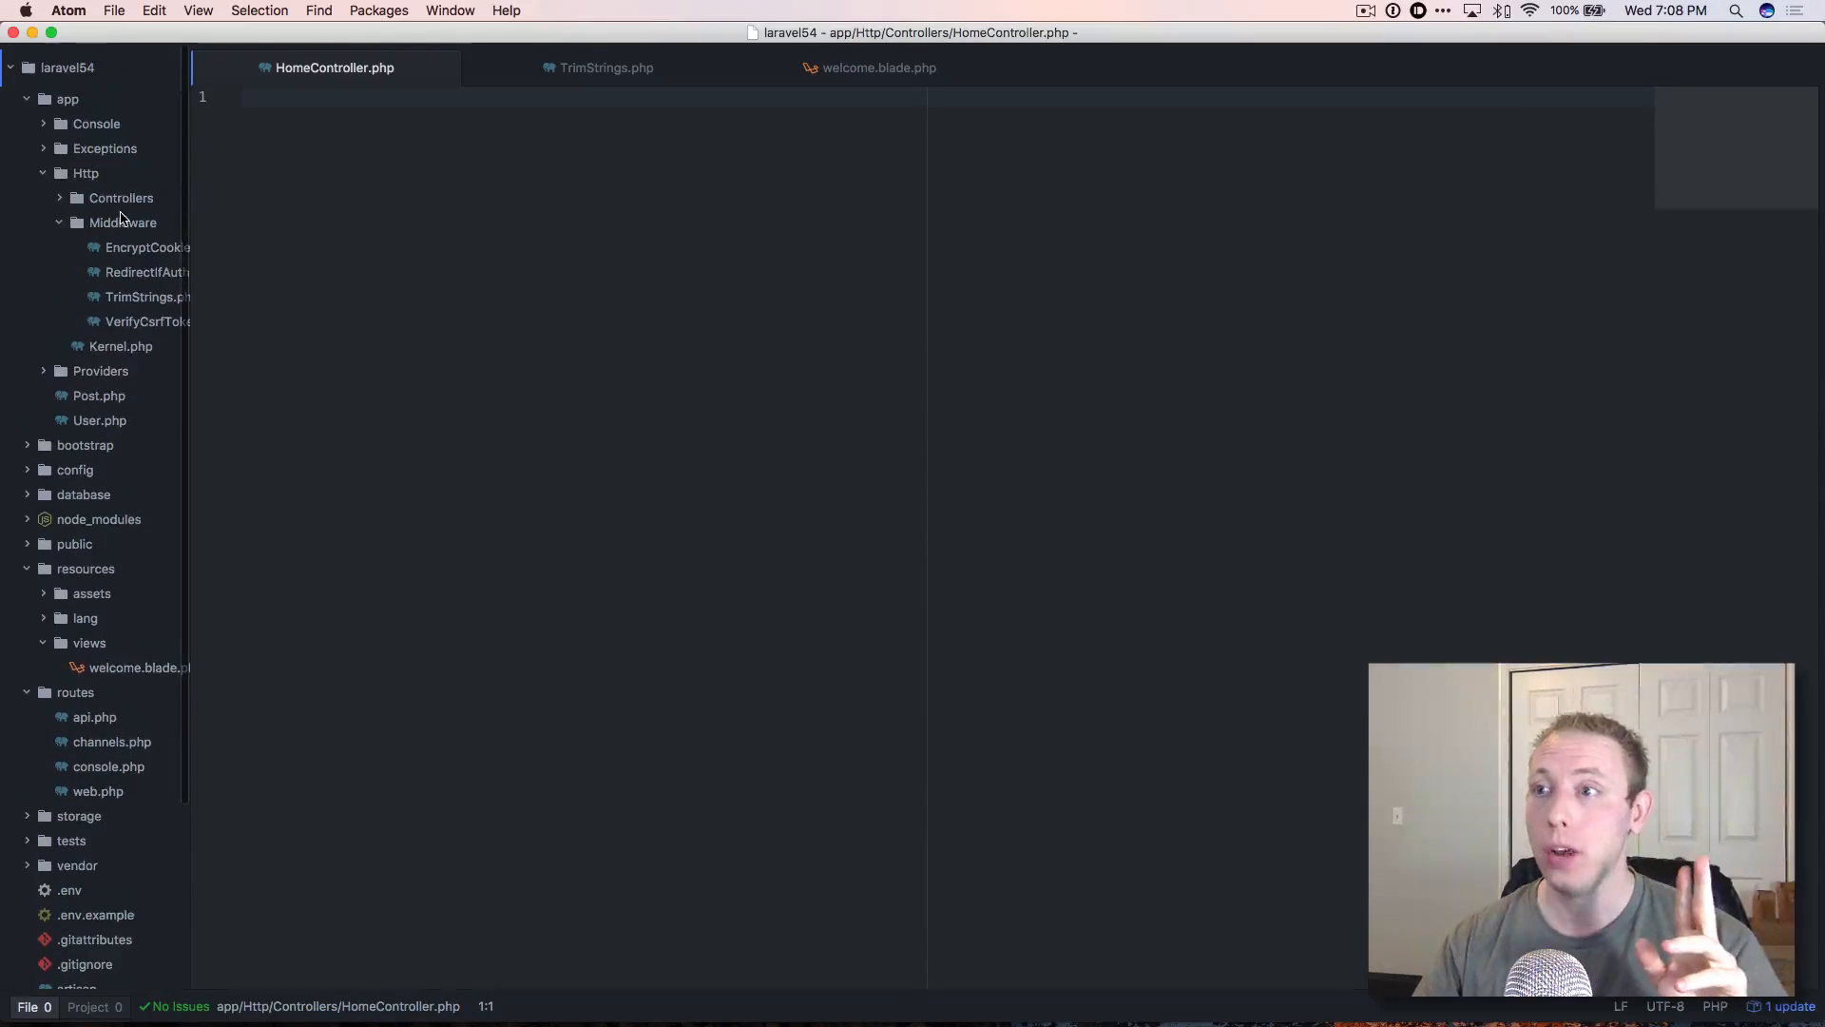
Collapse the Middleware, Http, resources and routes folders and view the Post.php model.
left_click(94, 226)
key("Left")
key("Left")
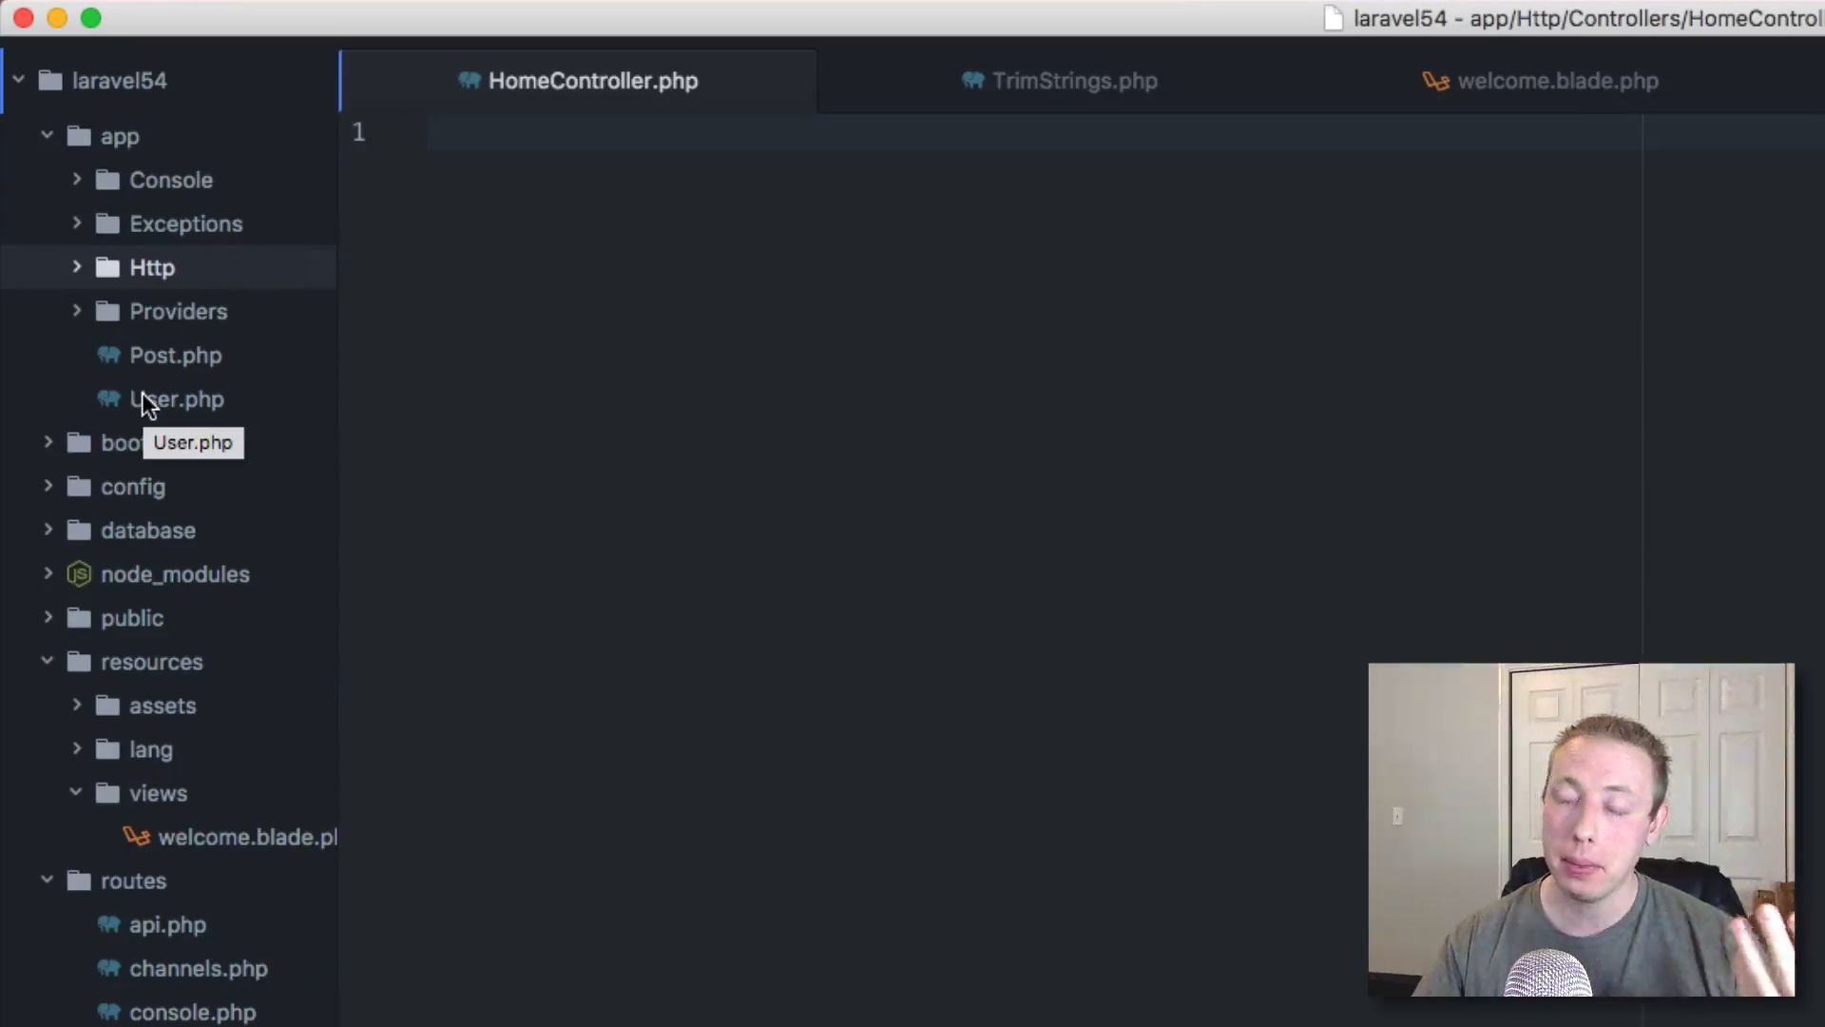
left_click(126, 664)
left_click(143, 706)
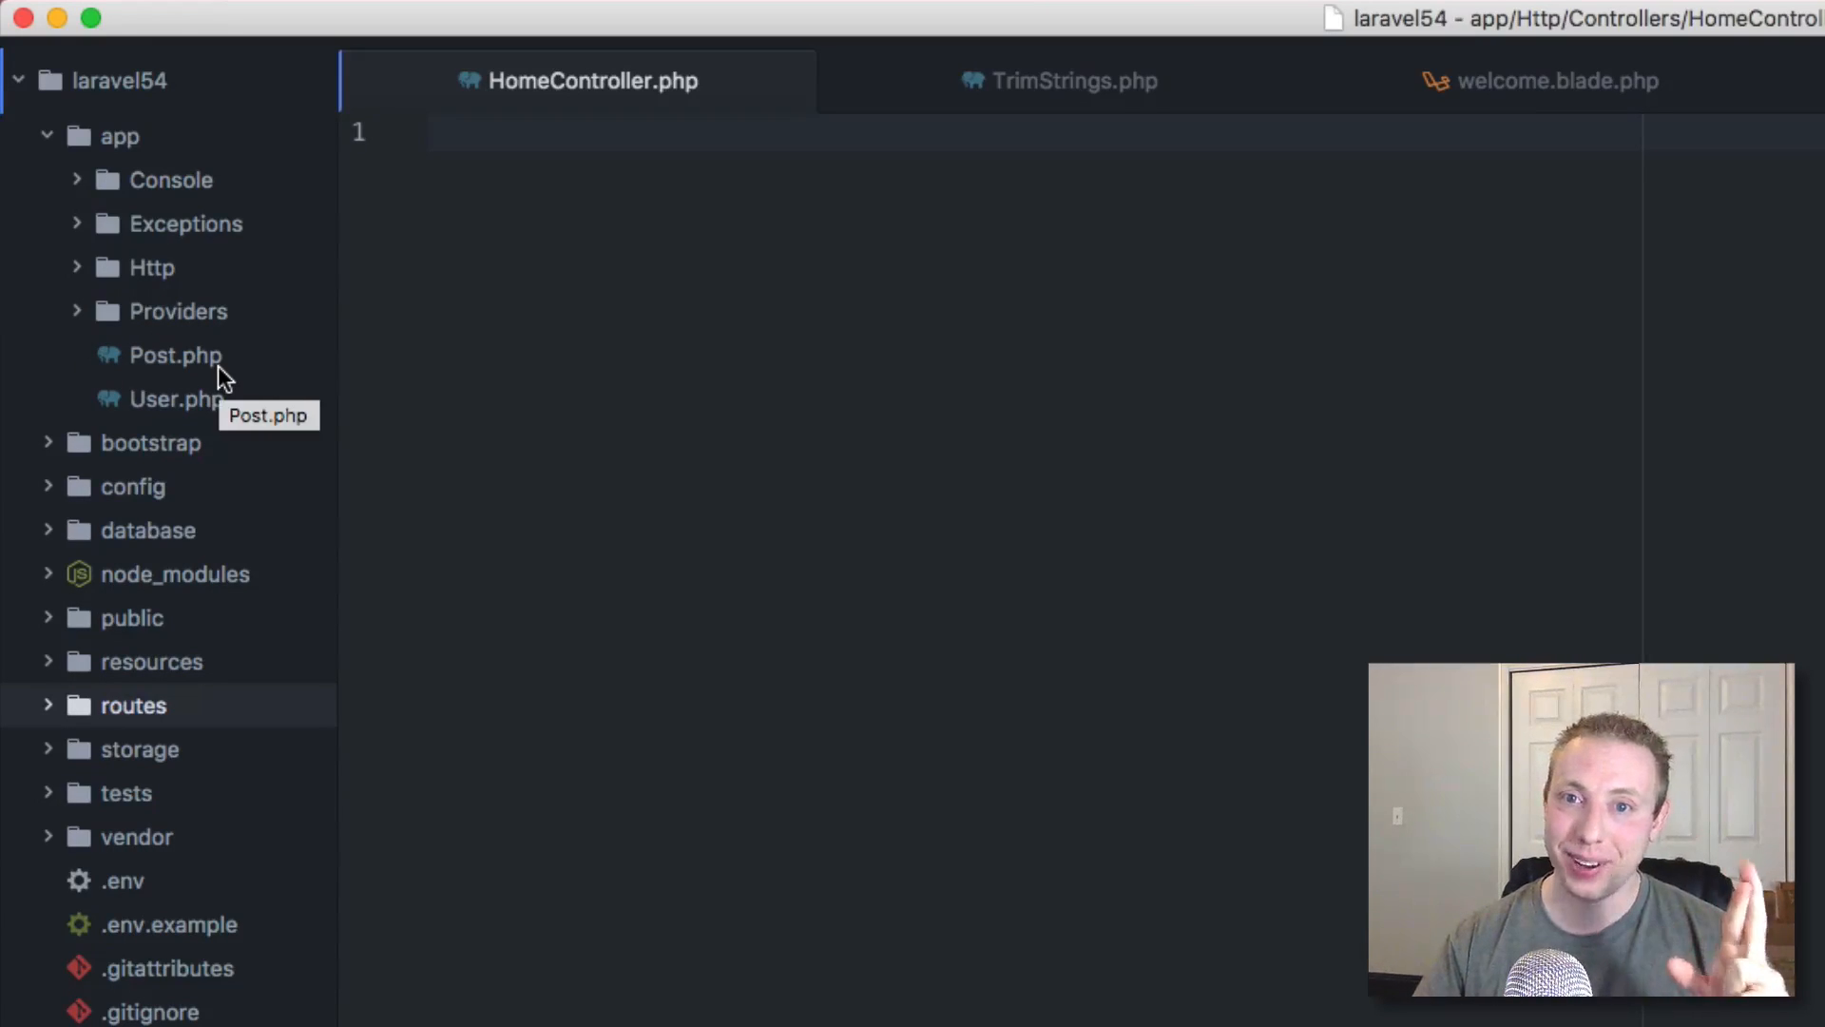
left_click(170, 356)
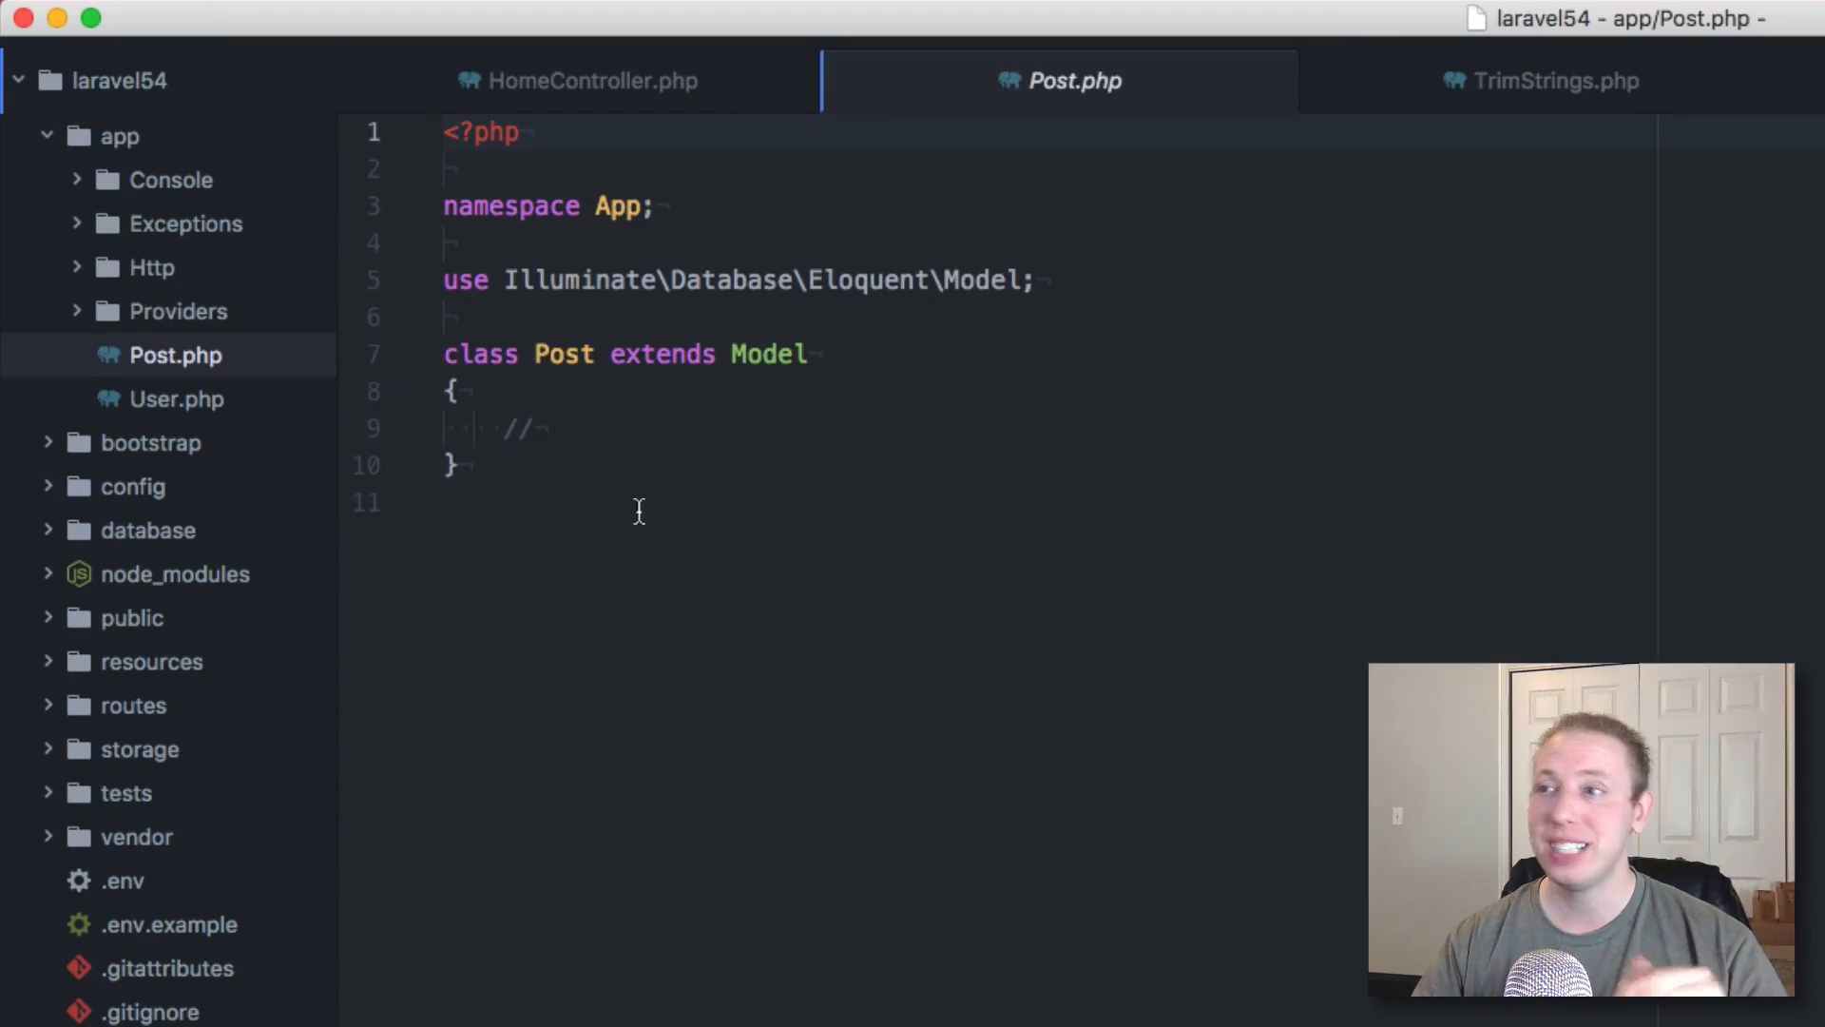
Close every open file tab, including welcome.blade.php.
mouse_move(1076, 82)
left_click(1268, 81)
left_click(798, 82)
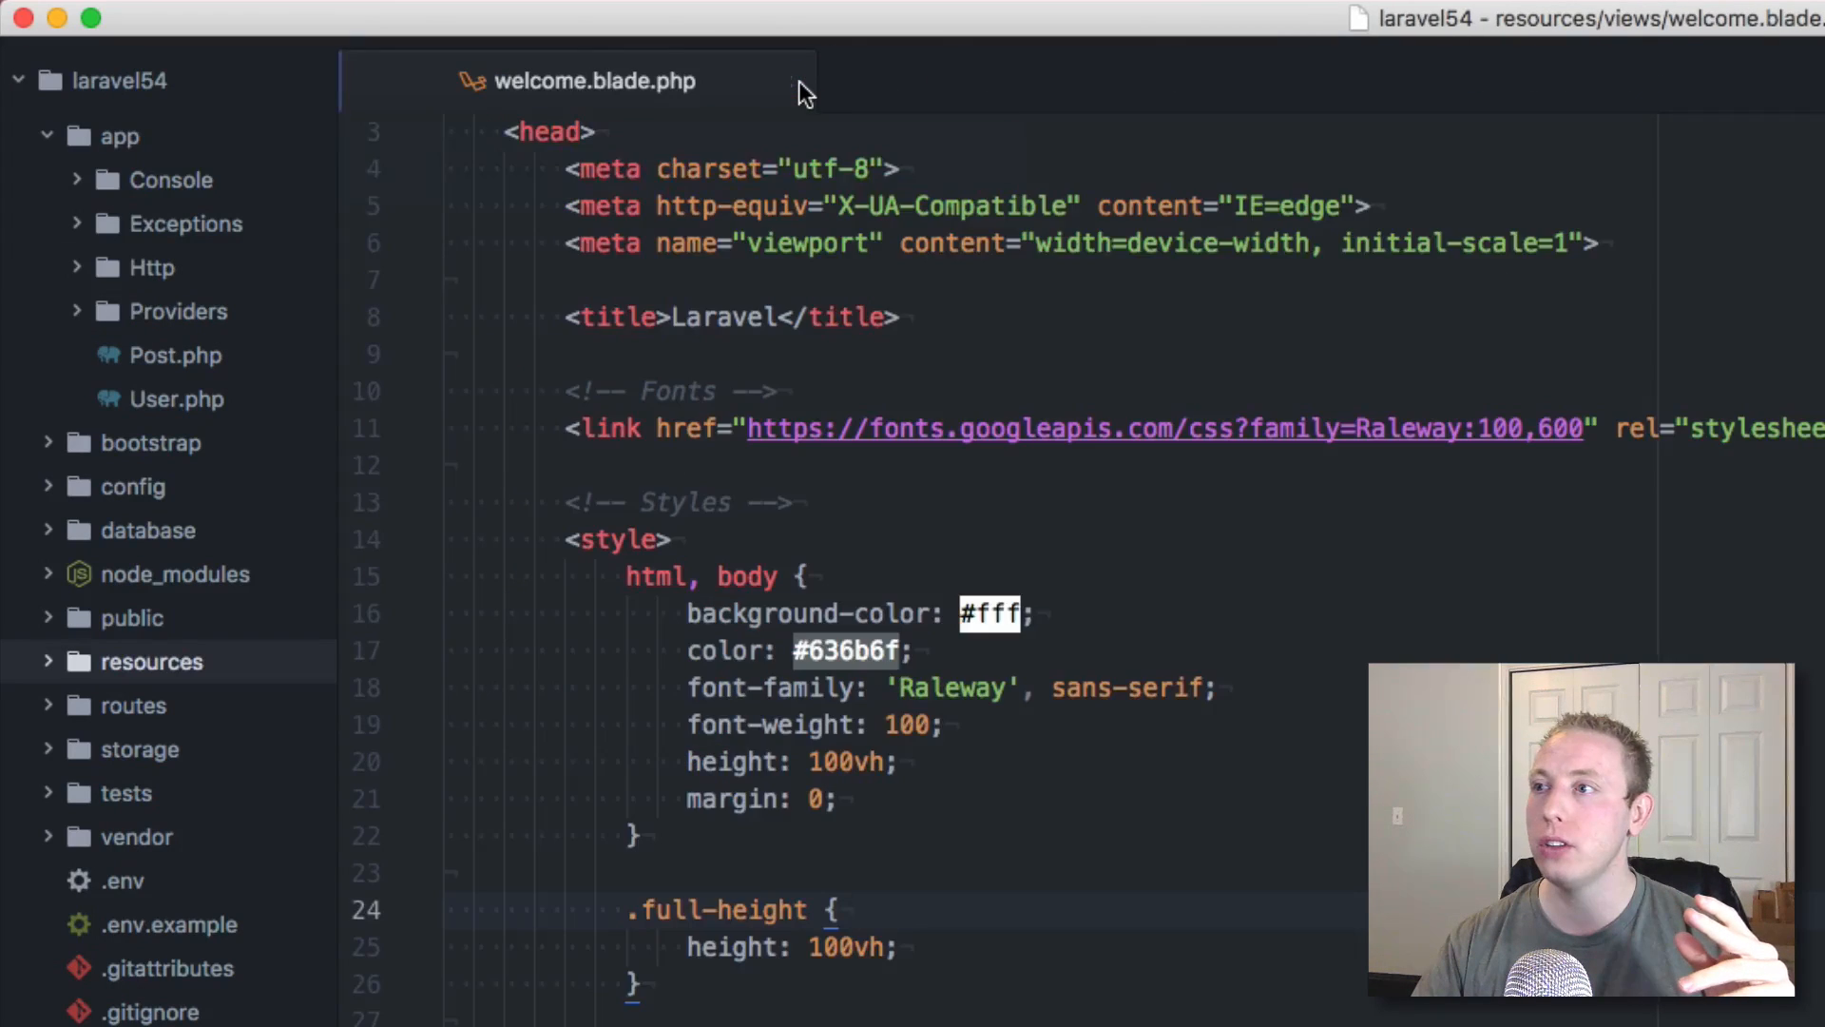
left_click(799, 82)
left_click(186, 182)
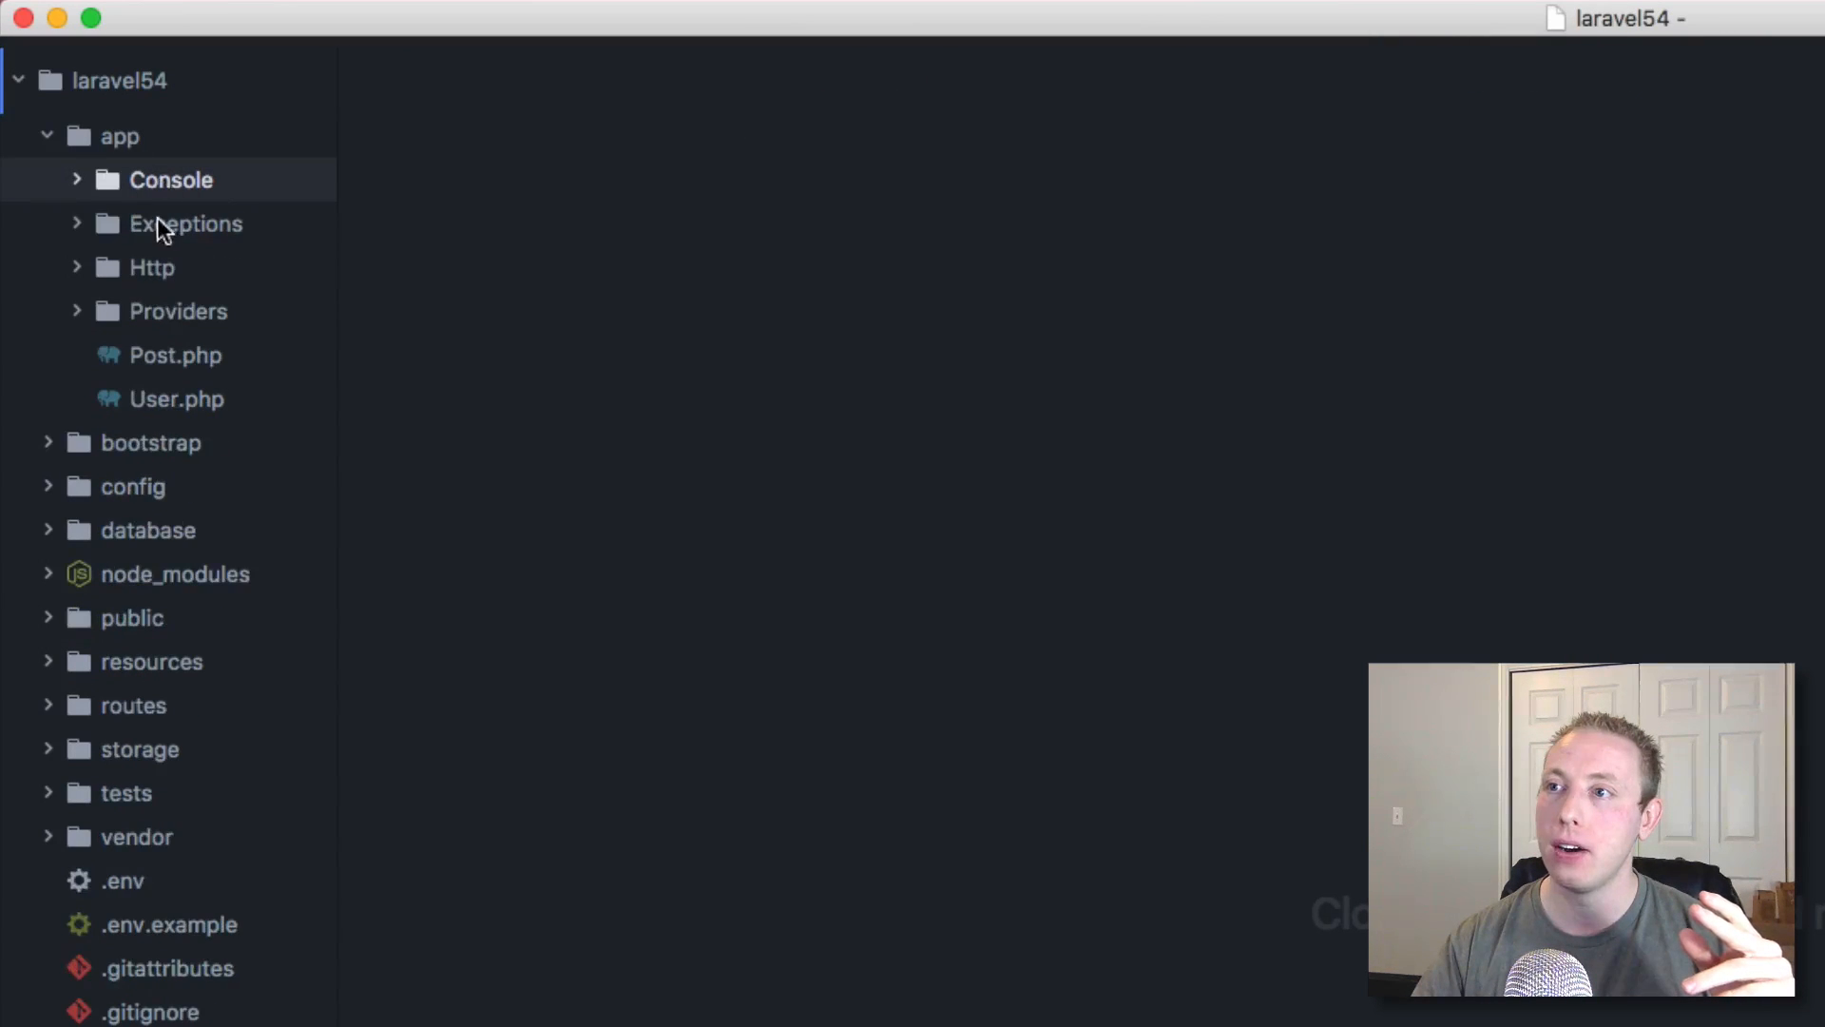
Expand app > Http > Controllers to list Auth, Controller.php and PostController.
left_click(165, 266)
left_click(182, 308)
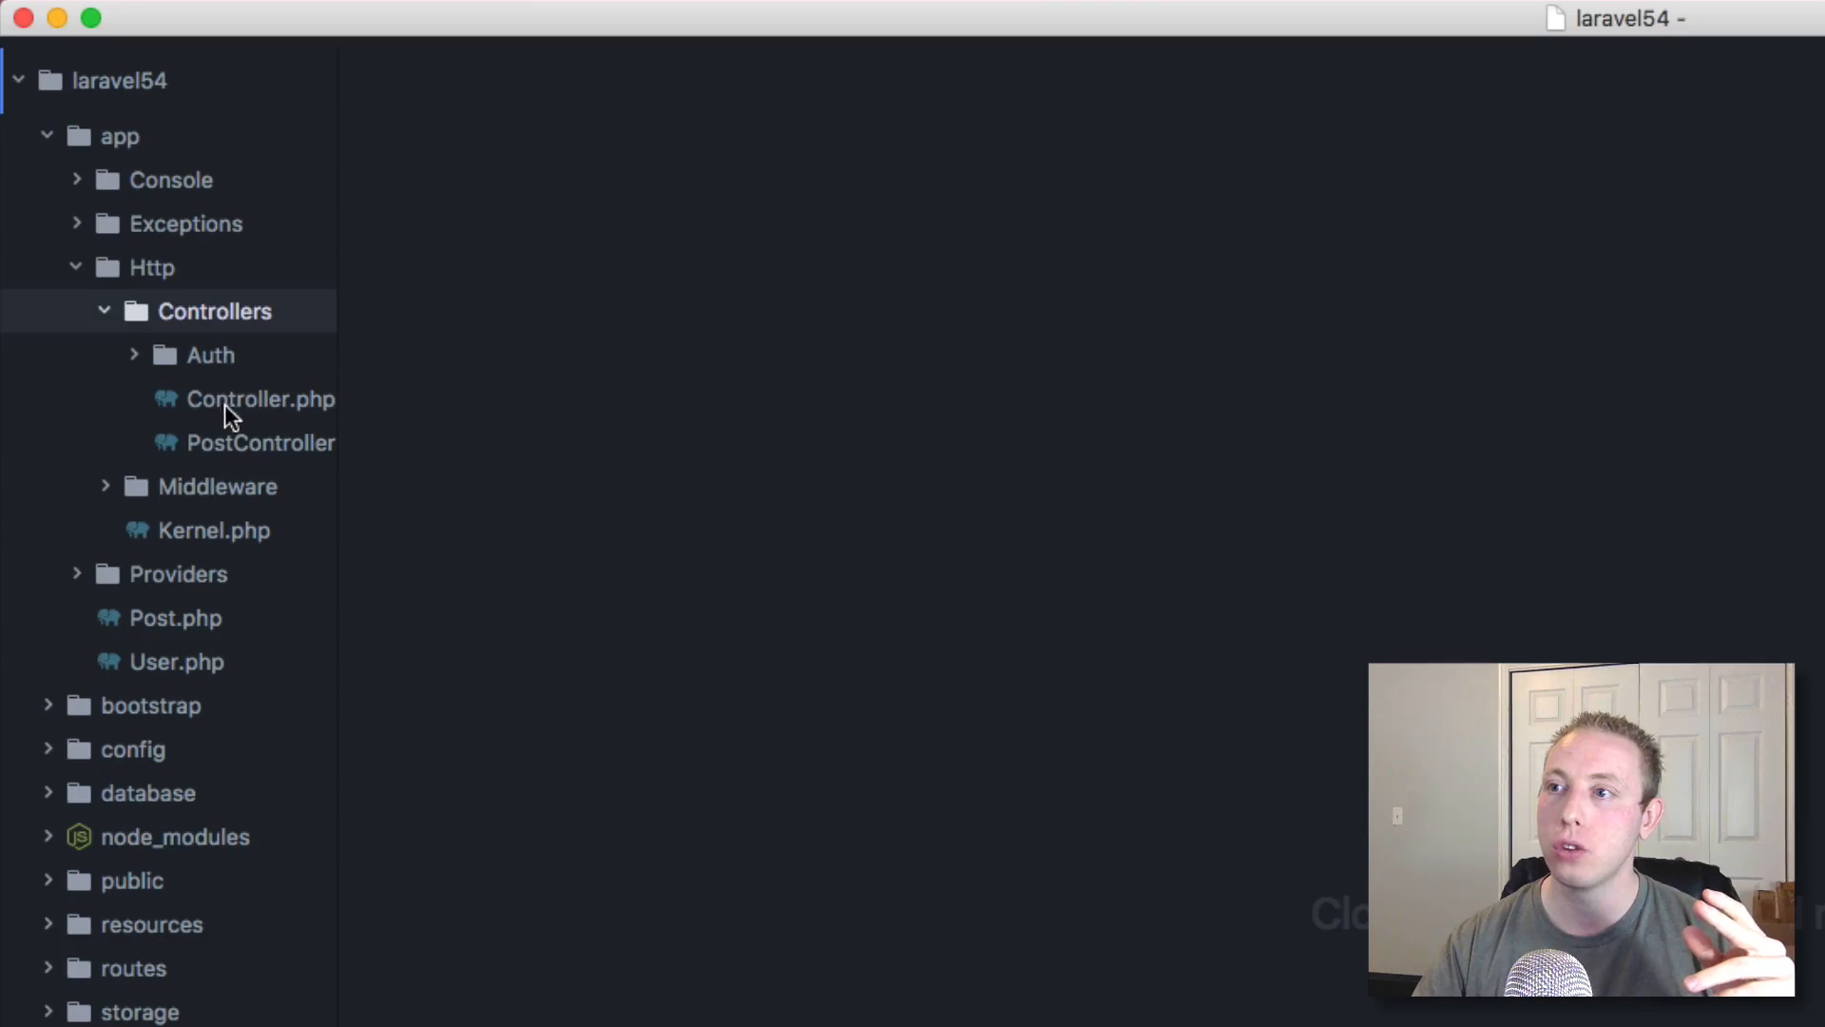
View PostController.php with its App\Post import and resource methods.
left_click(208, 447)
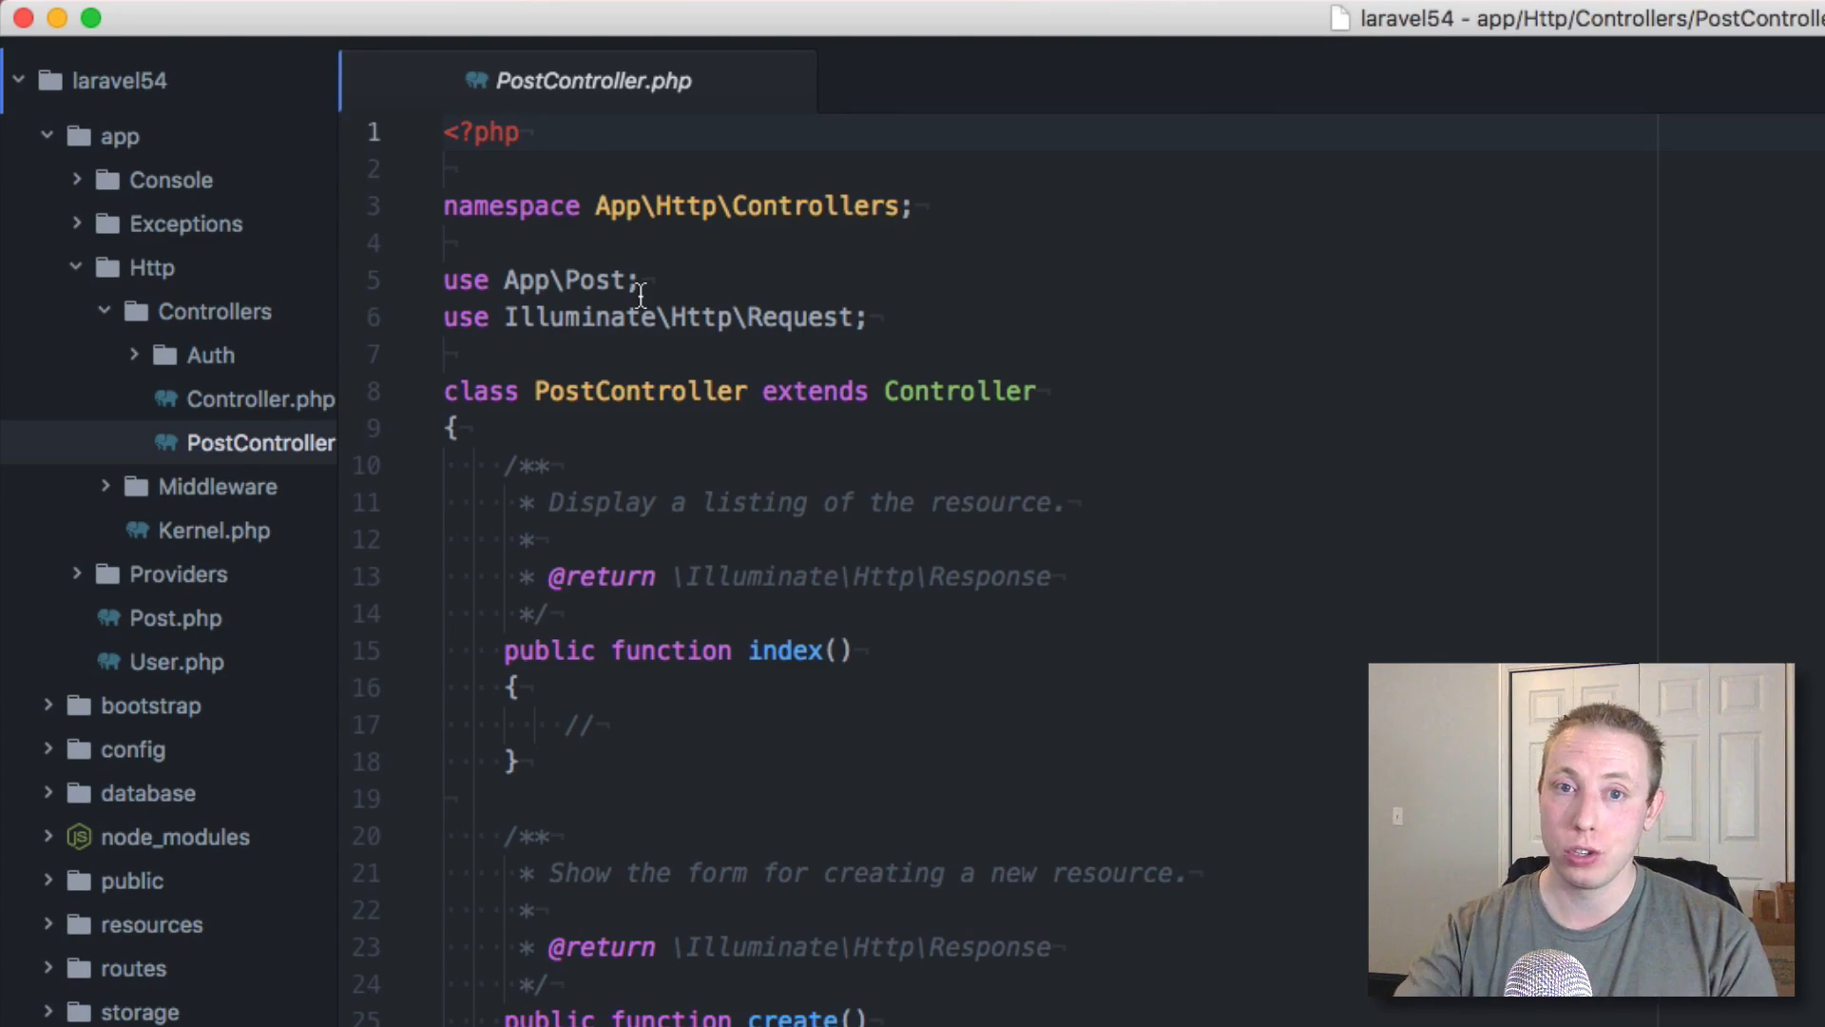
scroll(1108, 837, "down", 1)
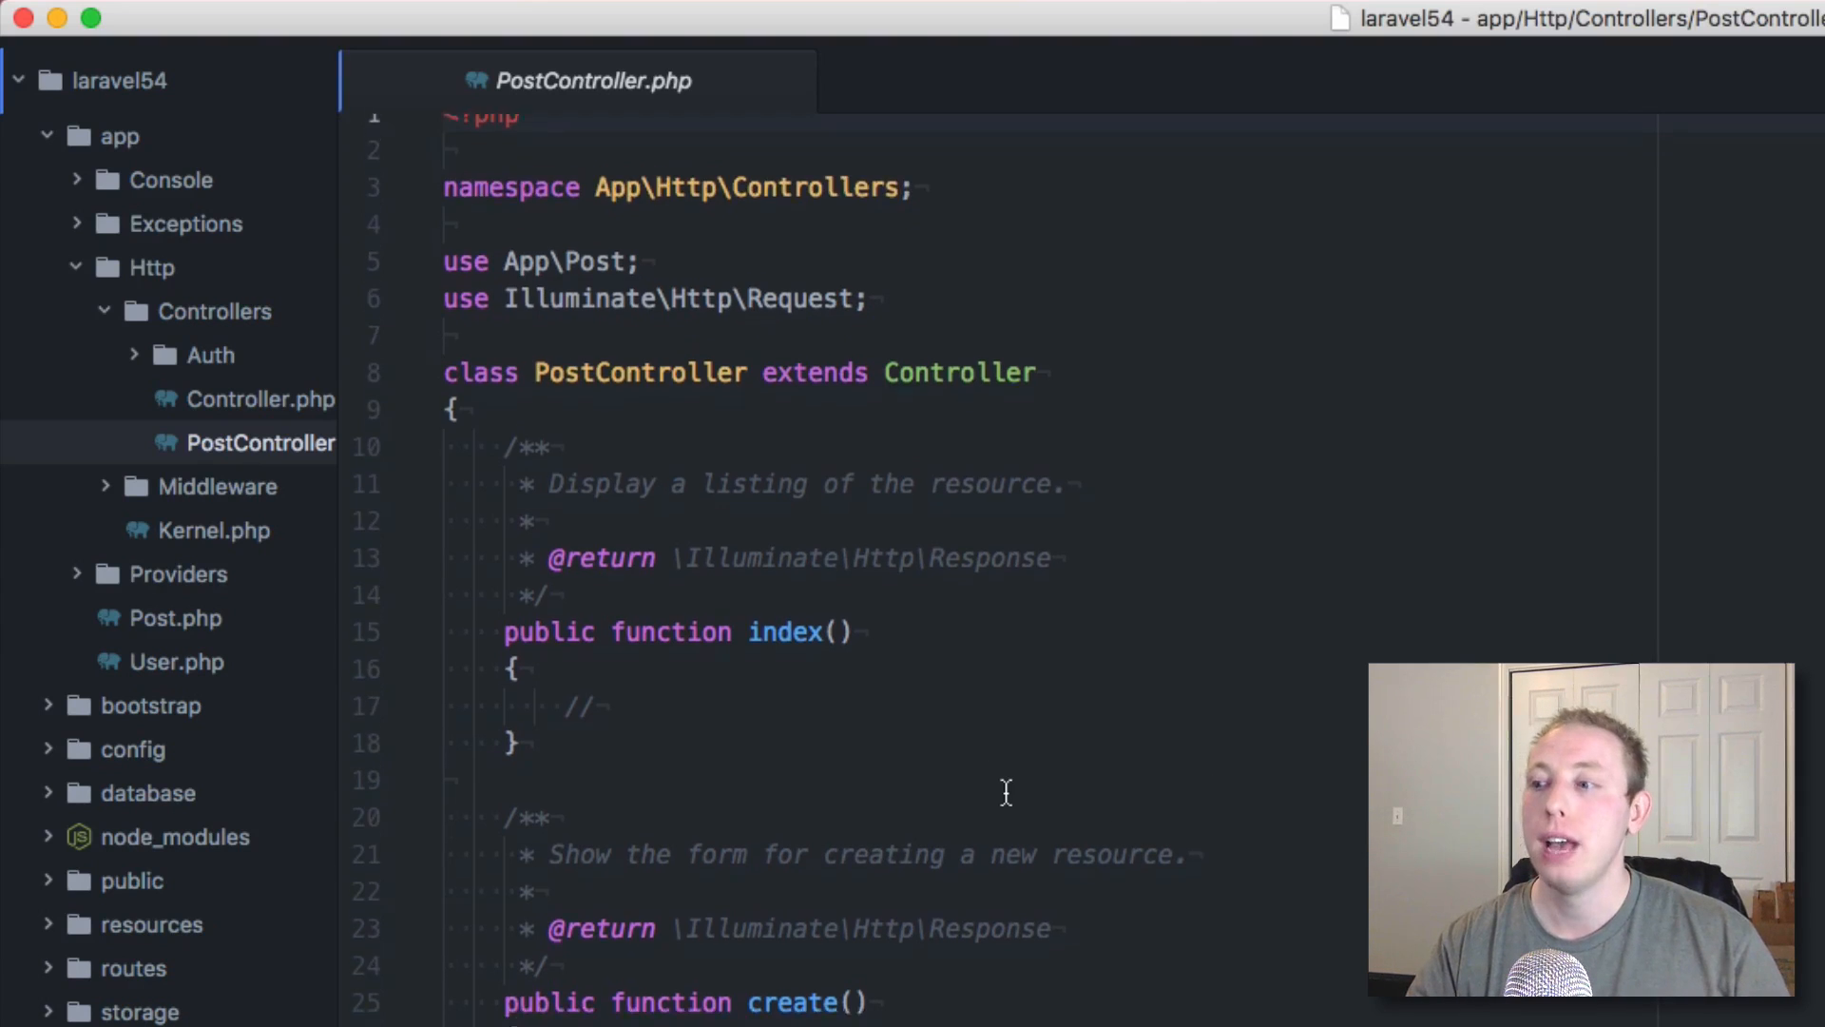
scroll(1007, 790, "down", 3)
scroll(998, 787, "down", 1)
scroll(733, 1008, "down", 4)
scroll(733, 1009, "down", 3)
scroll(733, 1007, "down", 5)
scroll(734, 1007, "down", 1)
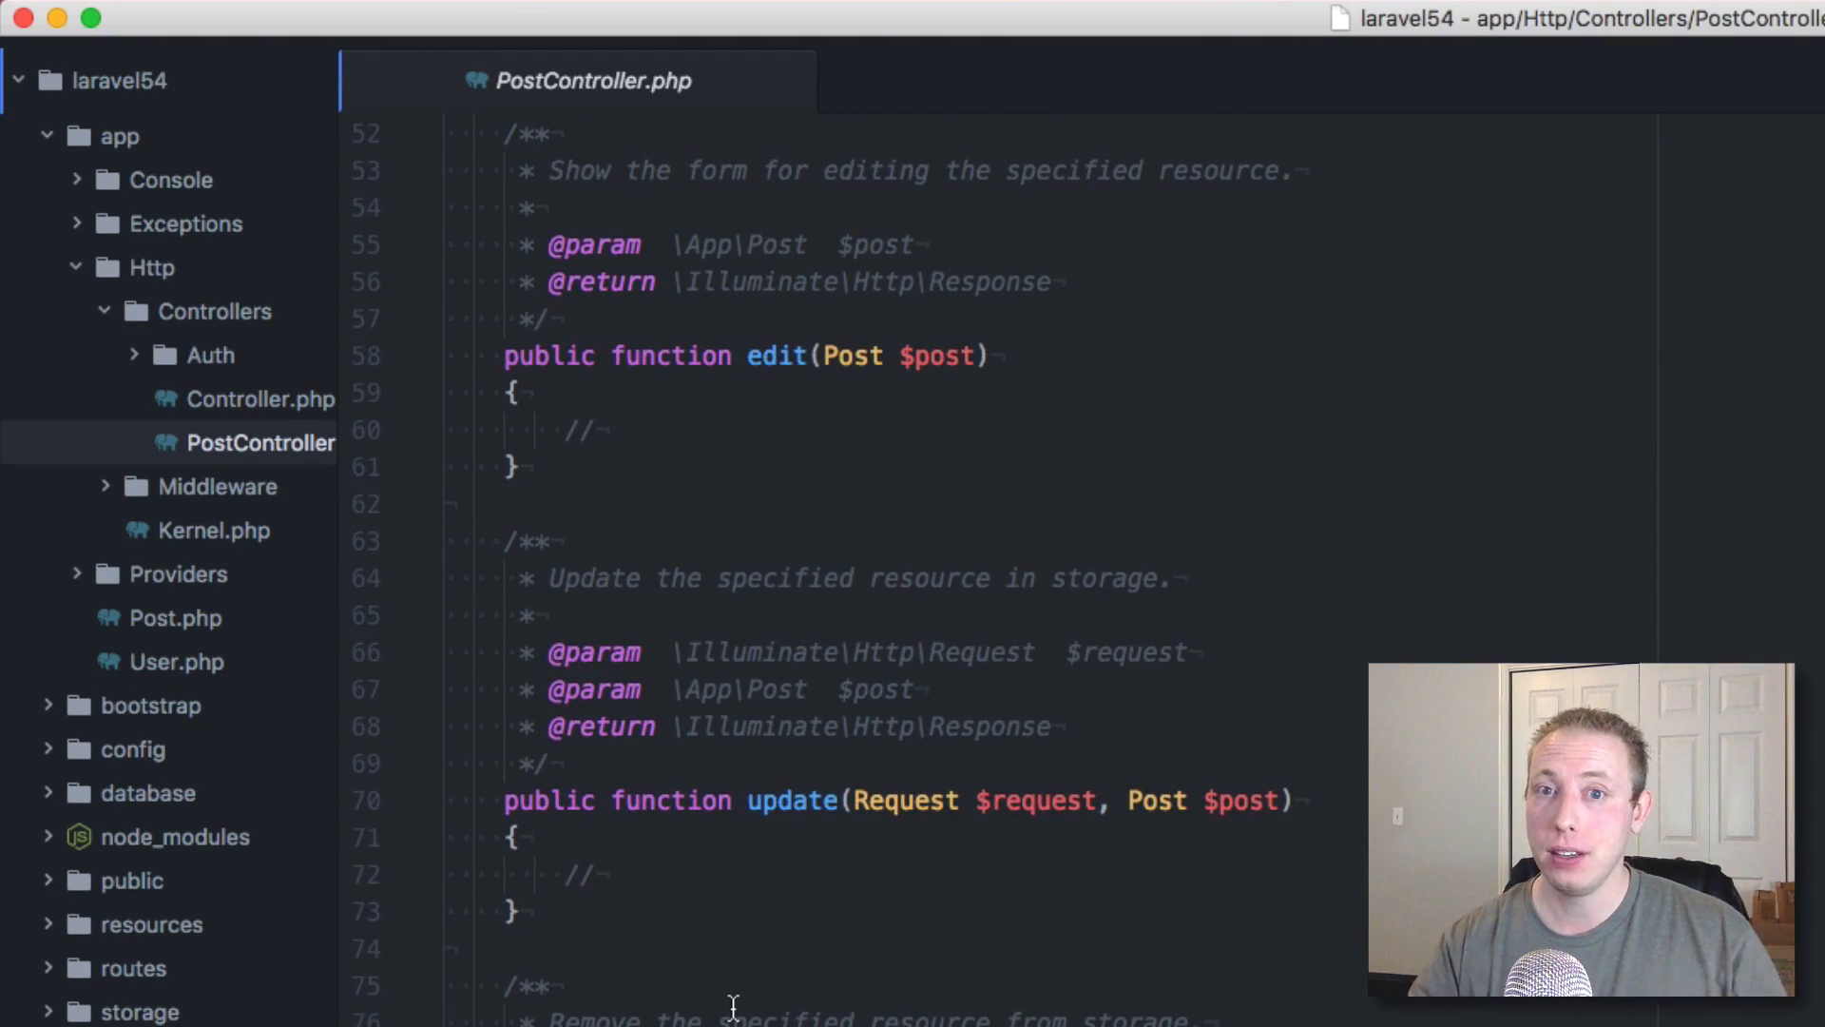
scroll(734, 1008, "up", 1)
scroll(733, 1009, "up", 3)
scroll(733, 1009, "up", 5)
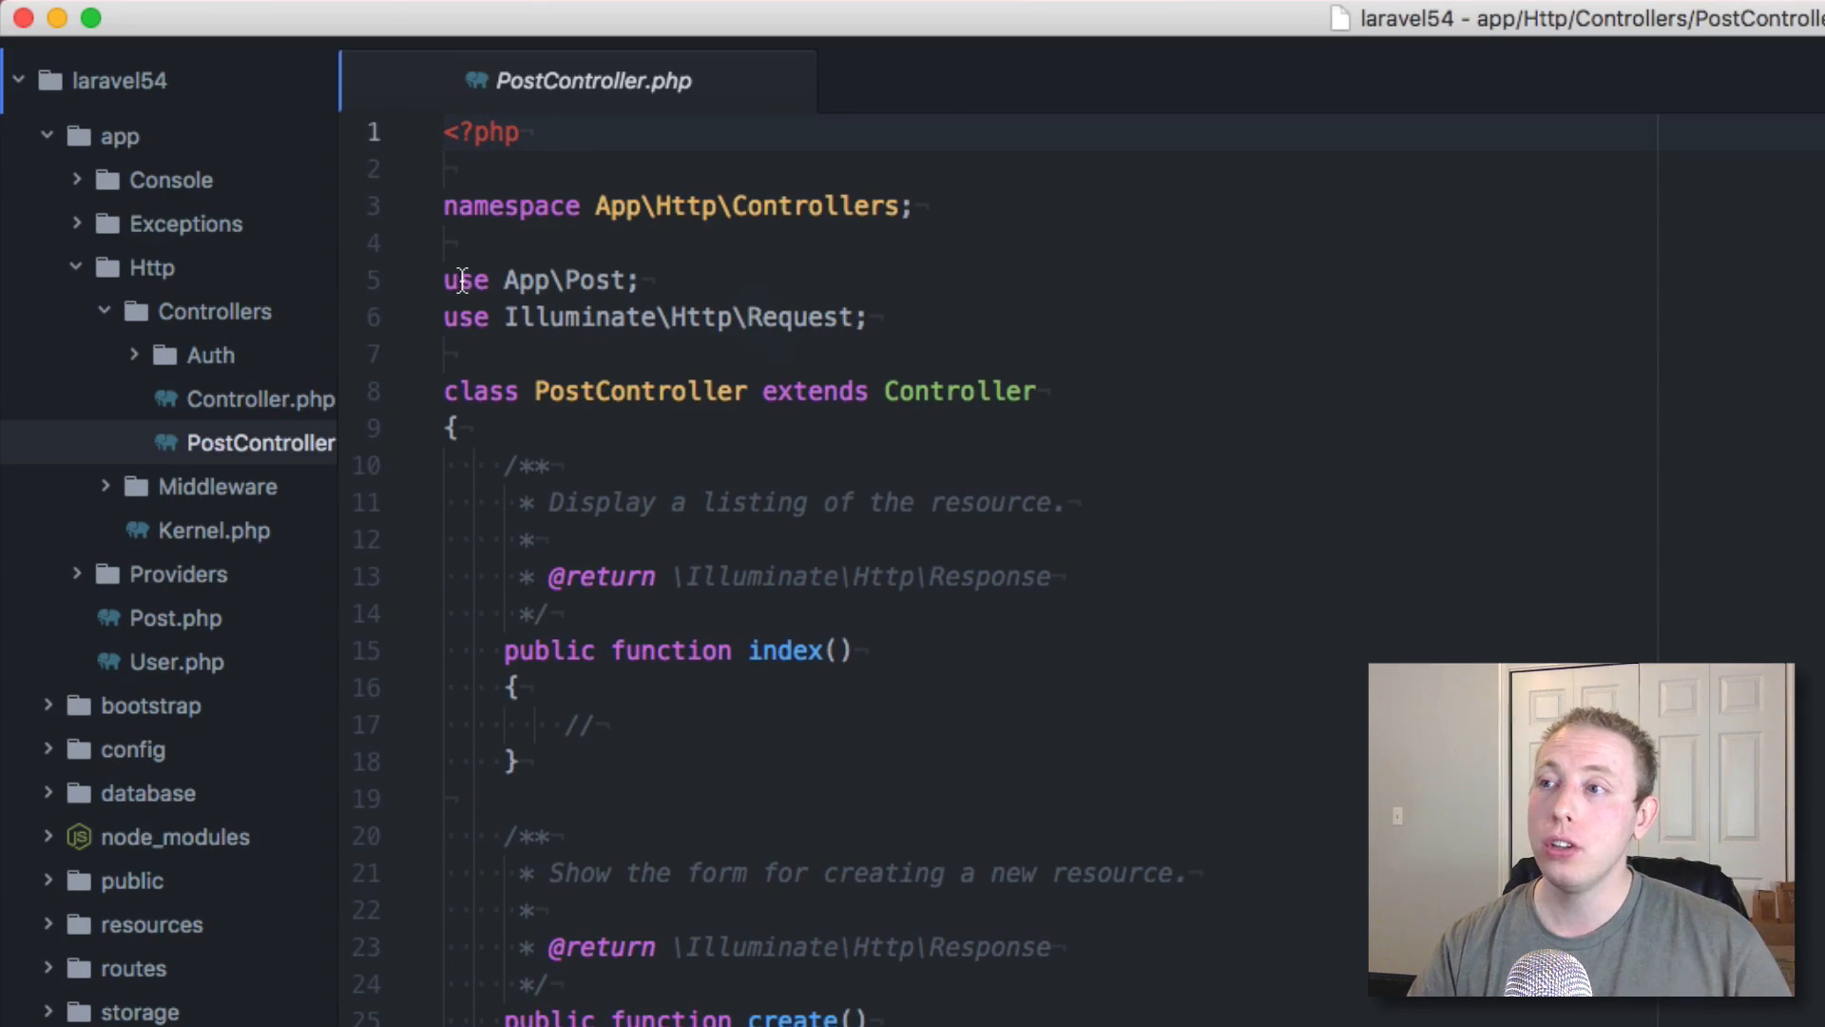
left_click_drag(445, 281, 698, 281)
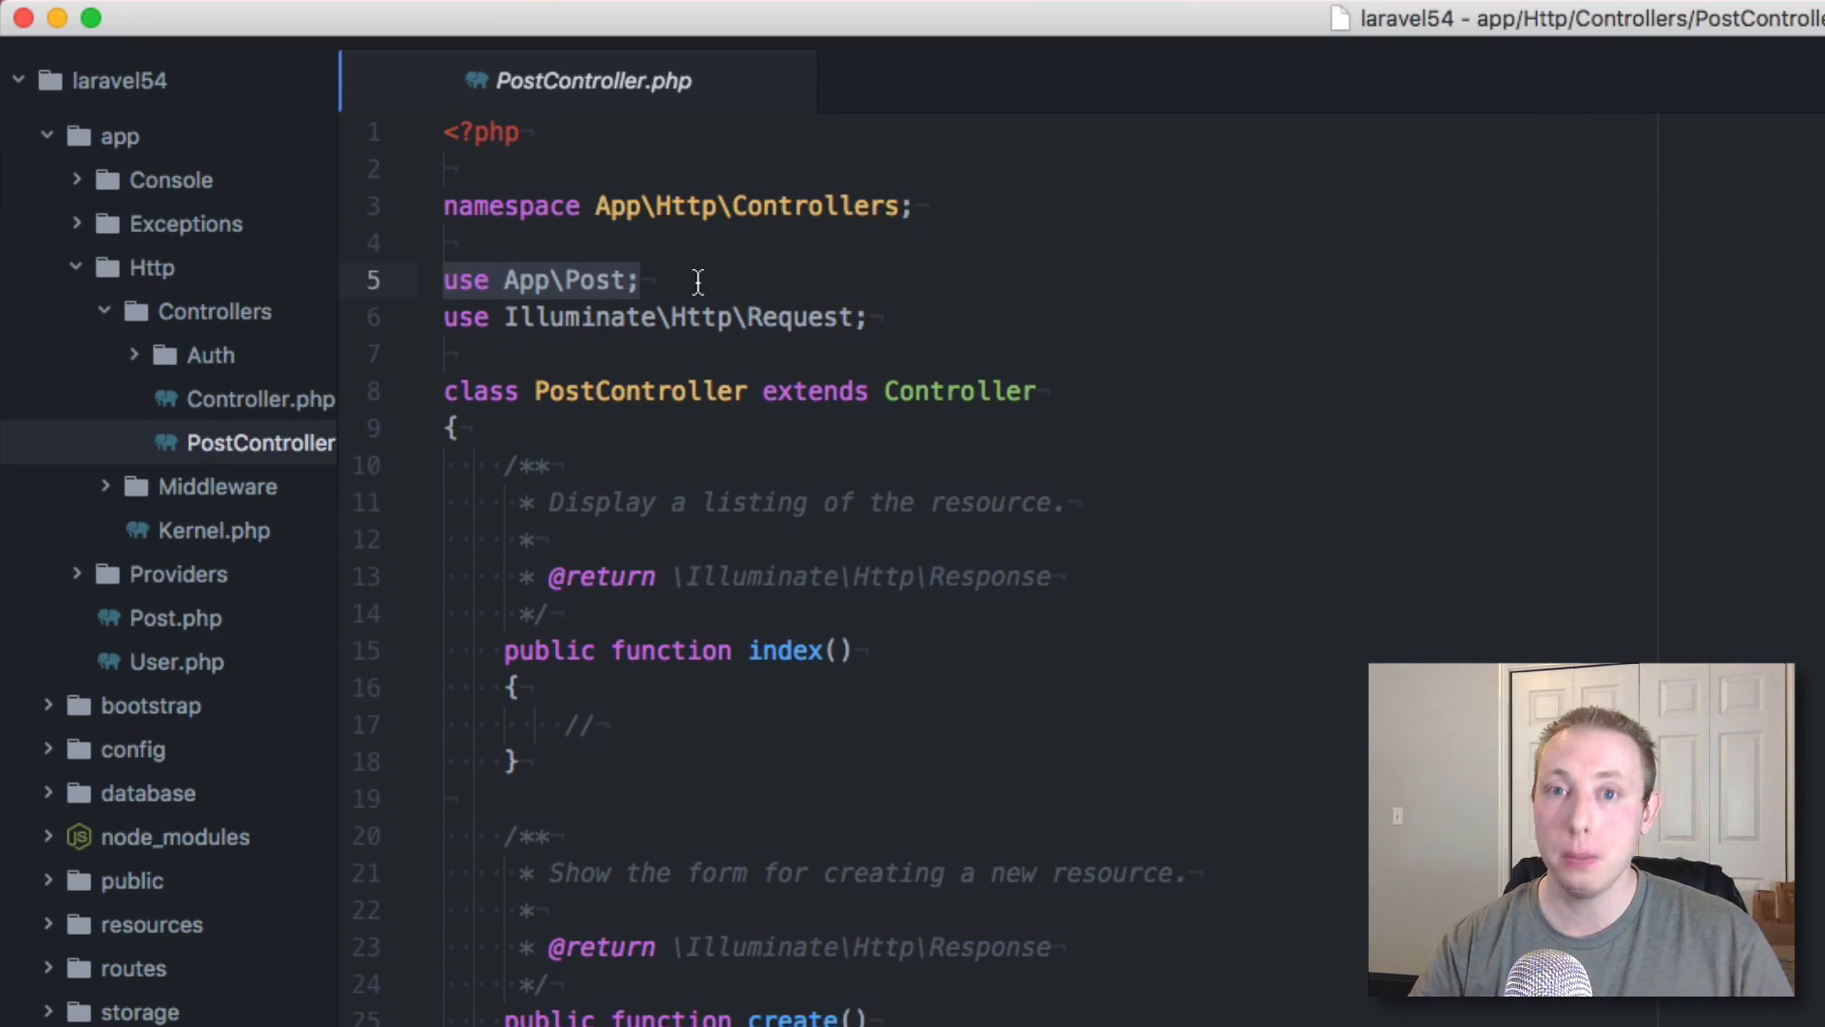
left_click(636, 281)
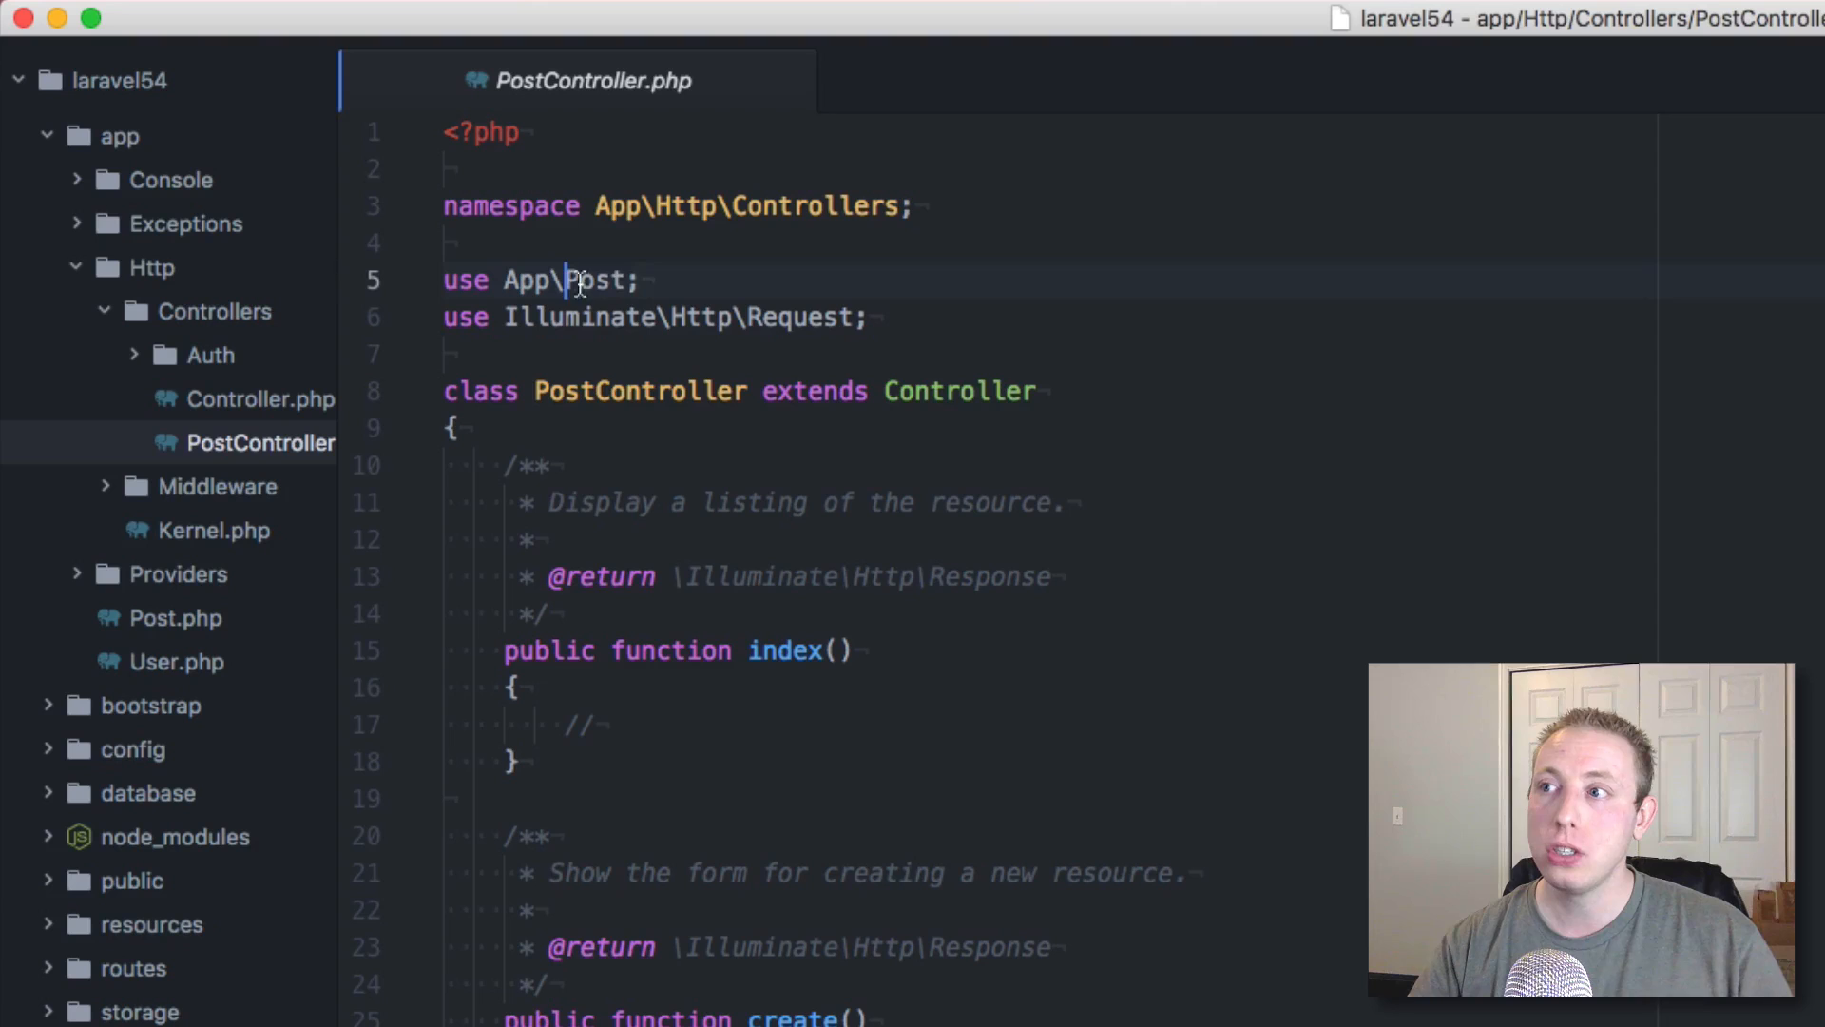
double_click(616, 281)
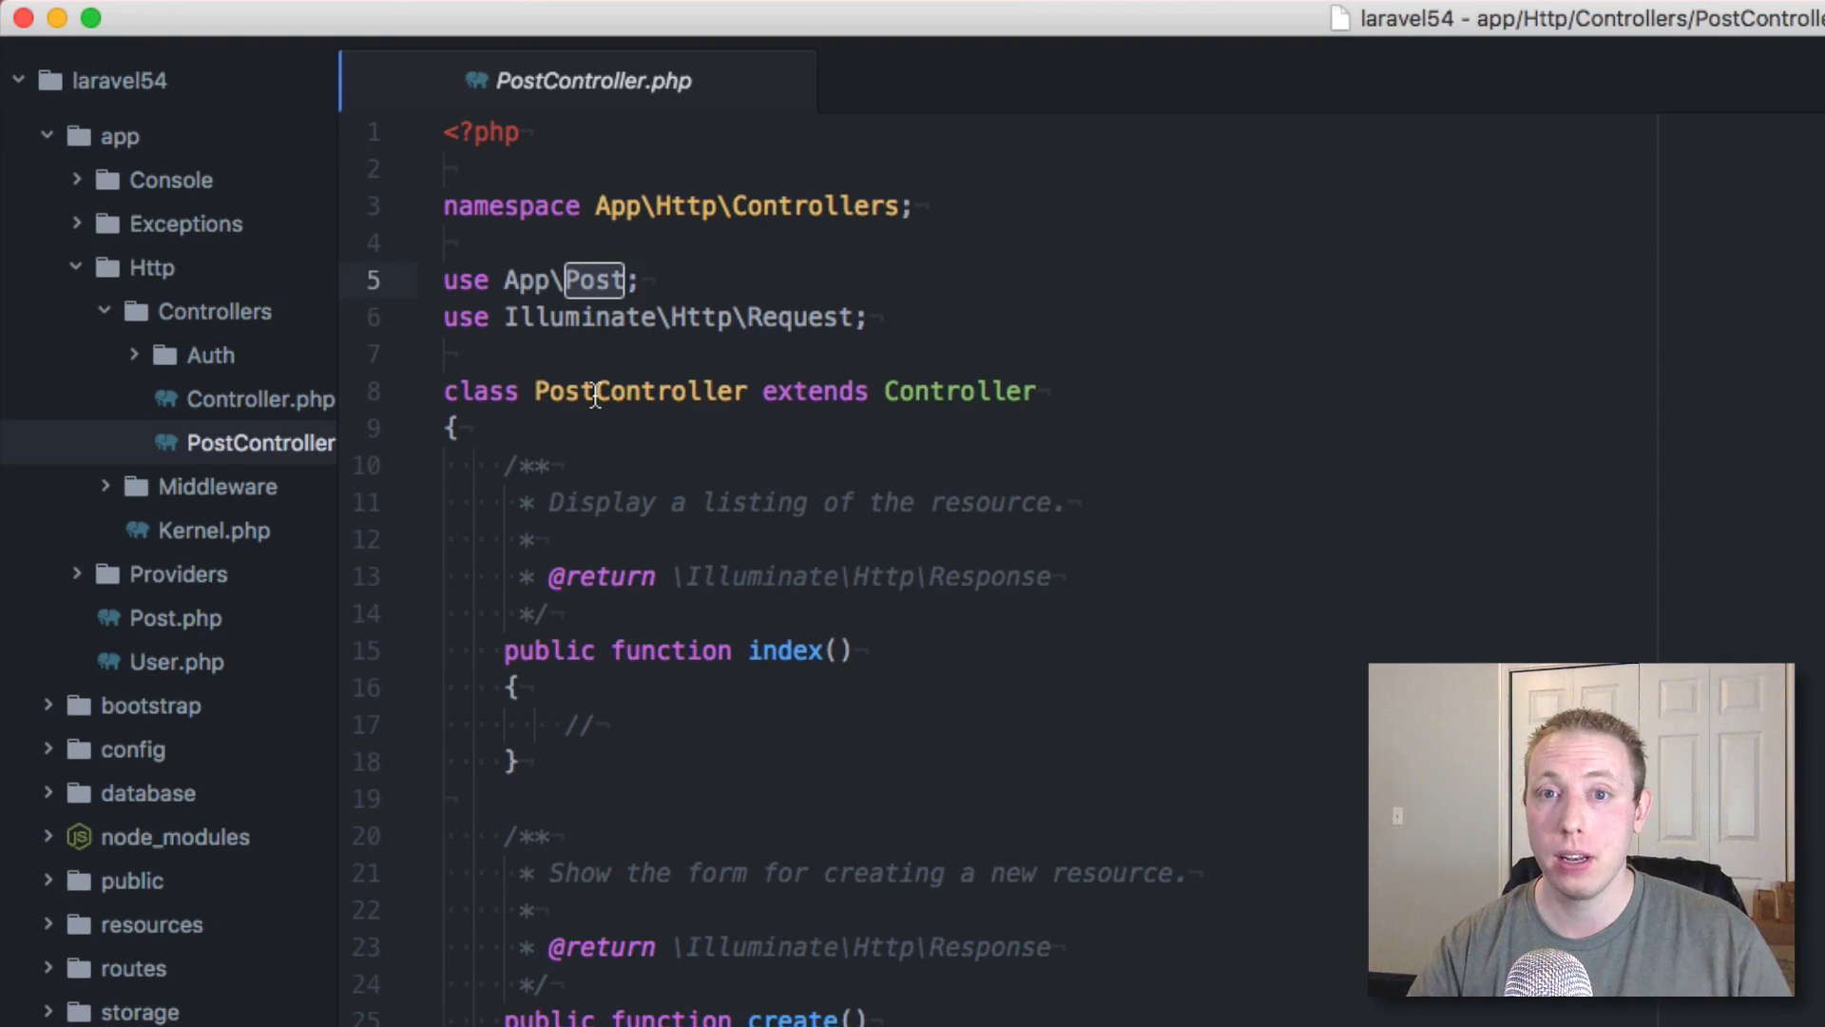
left_click_drag(445, 244, 643, 280)
scroll(803, 490, "down", 2)
scroll(837, 456, "down", 3)
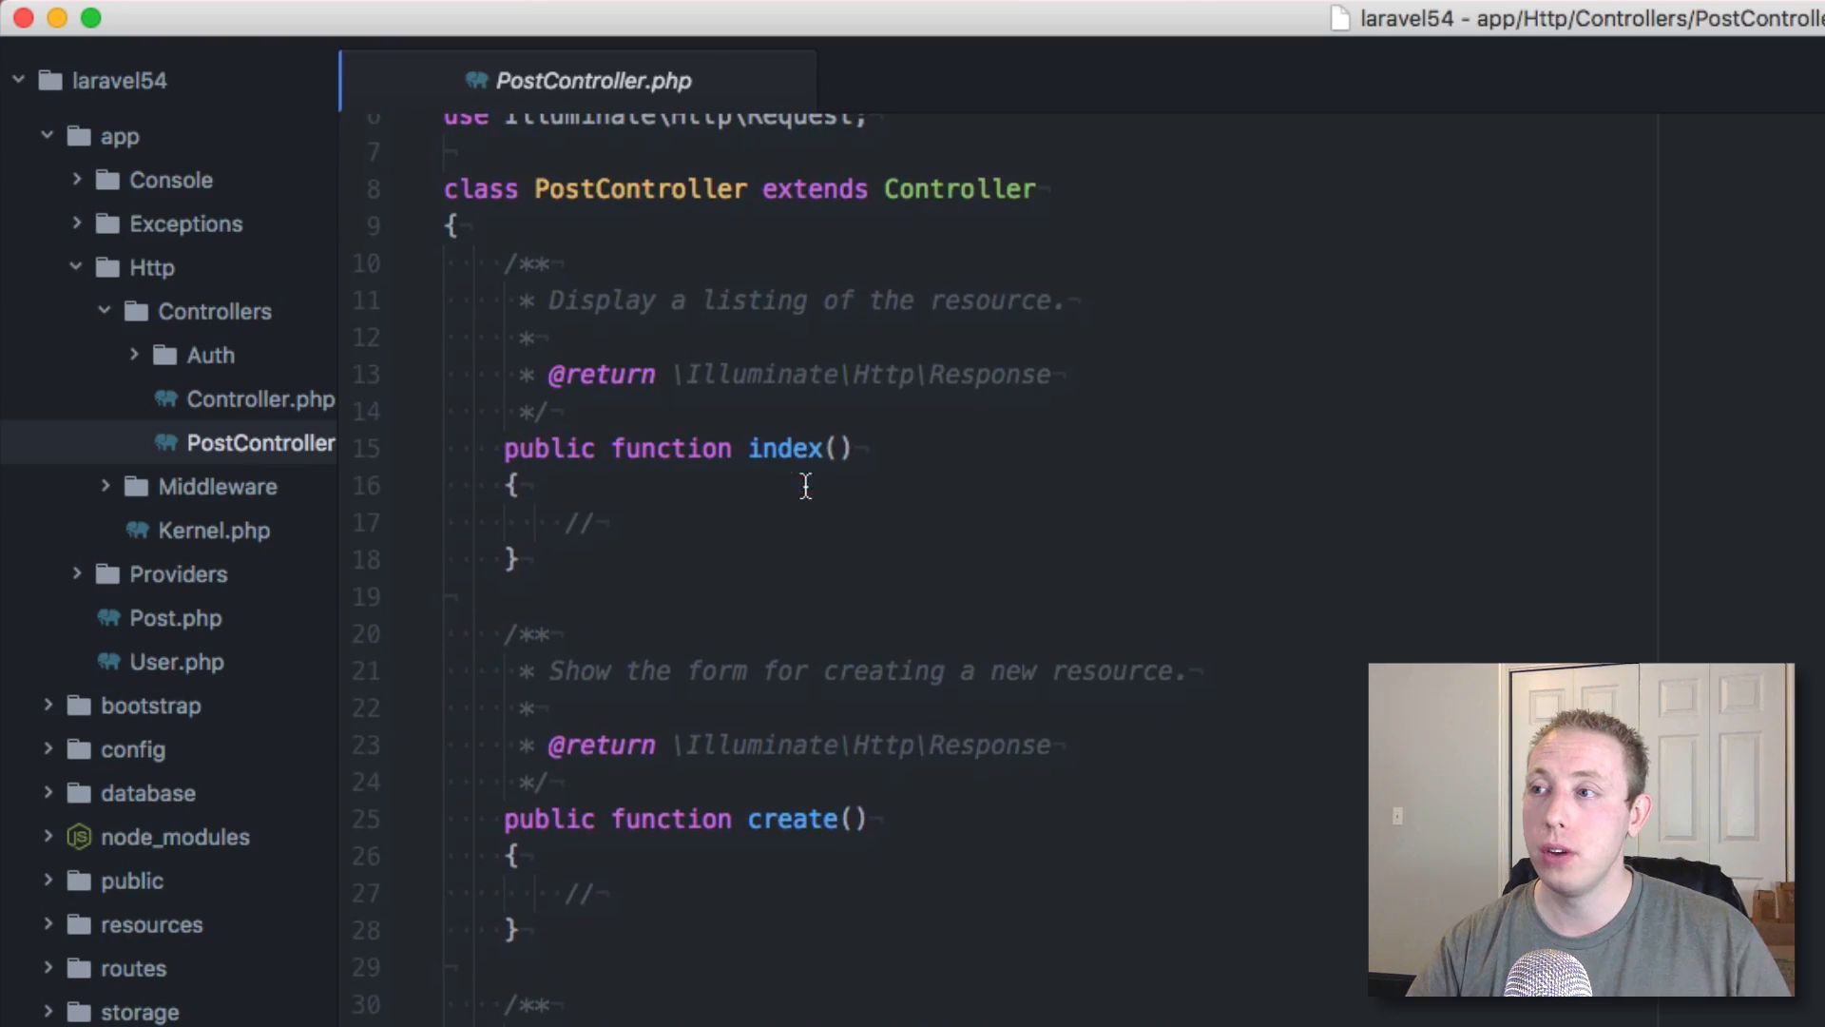
scroll(913, 619, "down", 3)
scroll(935, 623, "down", 10)
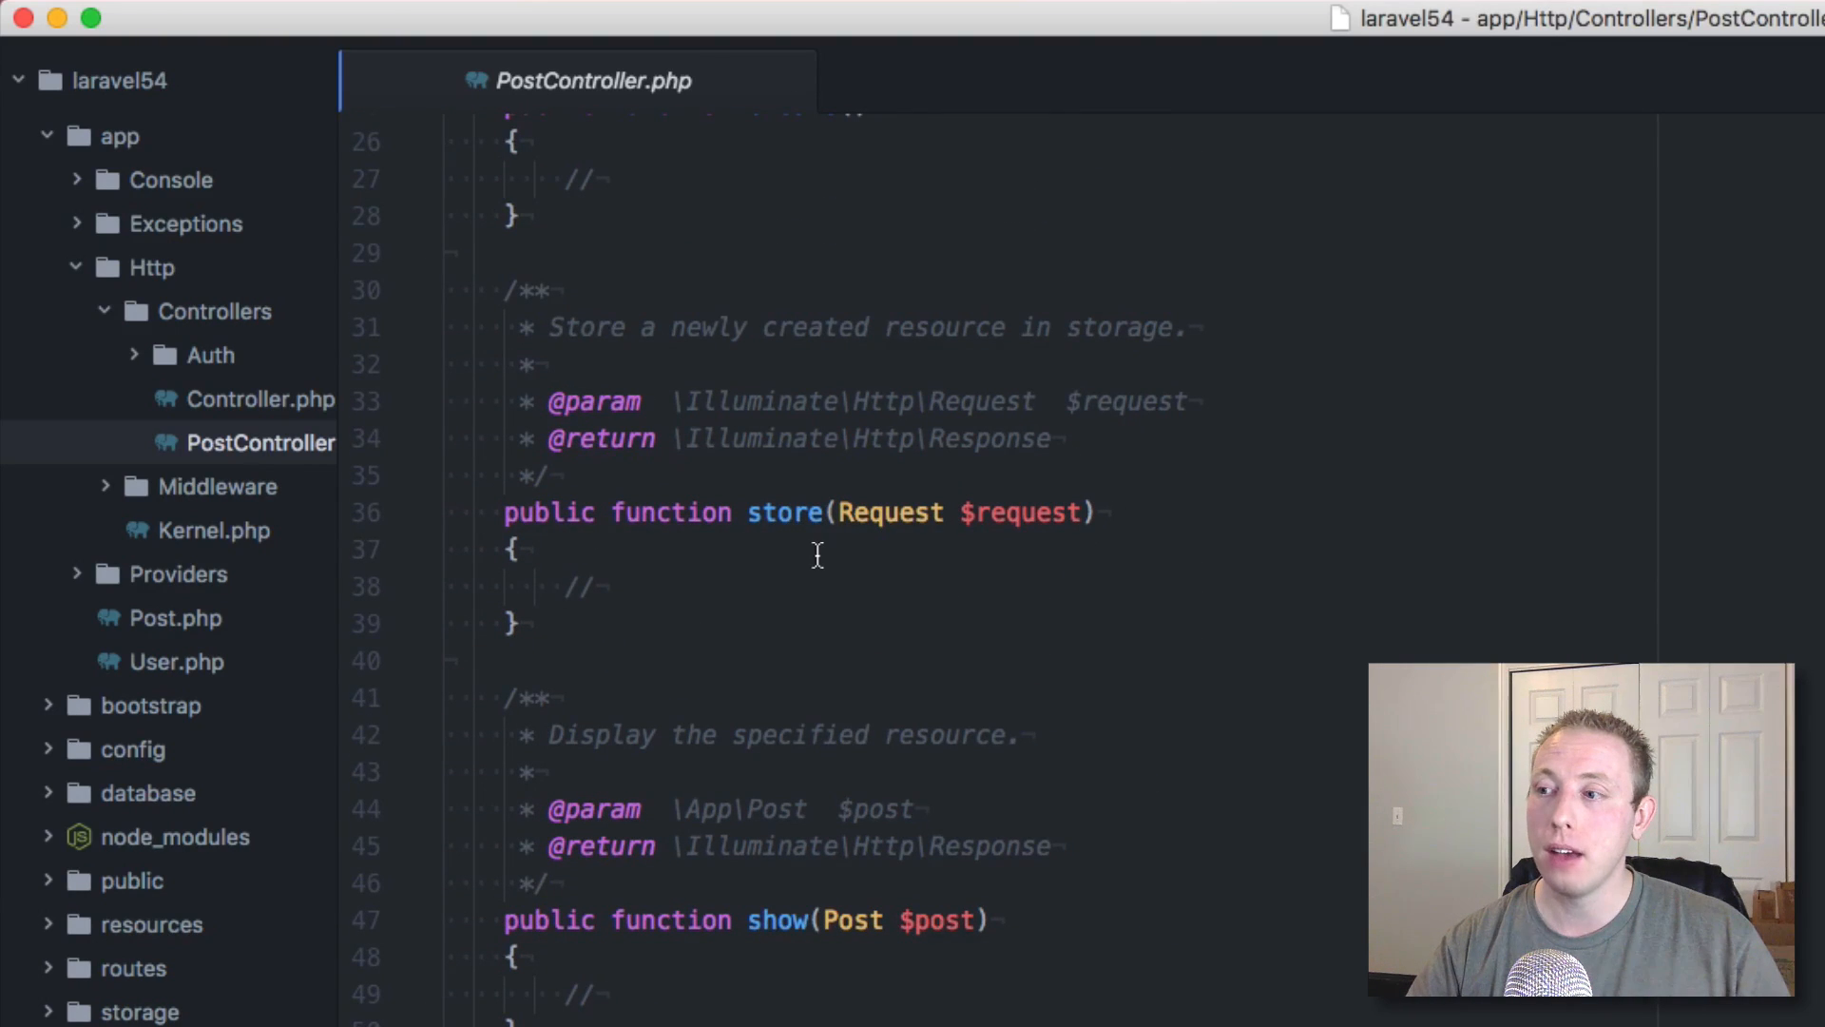
scroll(817, 549, "down", 5)
scroll(821, 428, "down", 3)
scroll(832, 368, "up", 3)
scroll(837, 379, "up", 2)
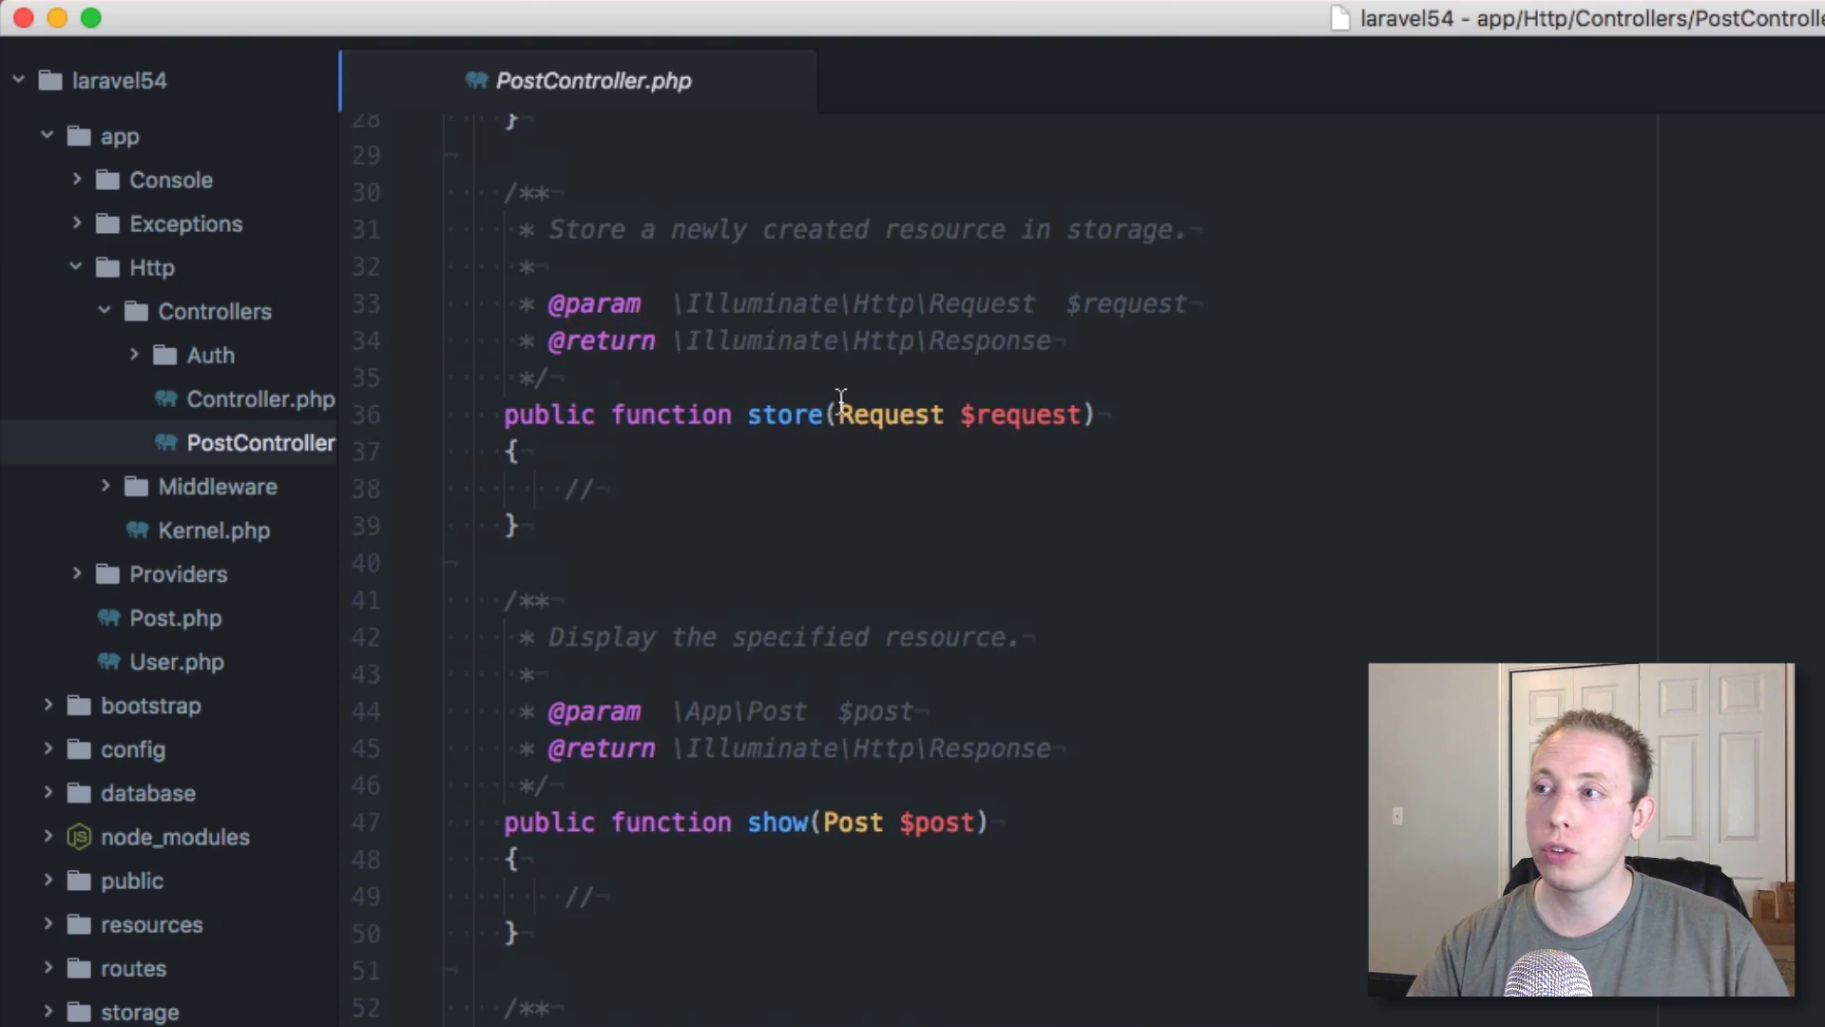
left_click_drag(837, 405, 1087, 414)
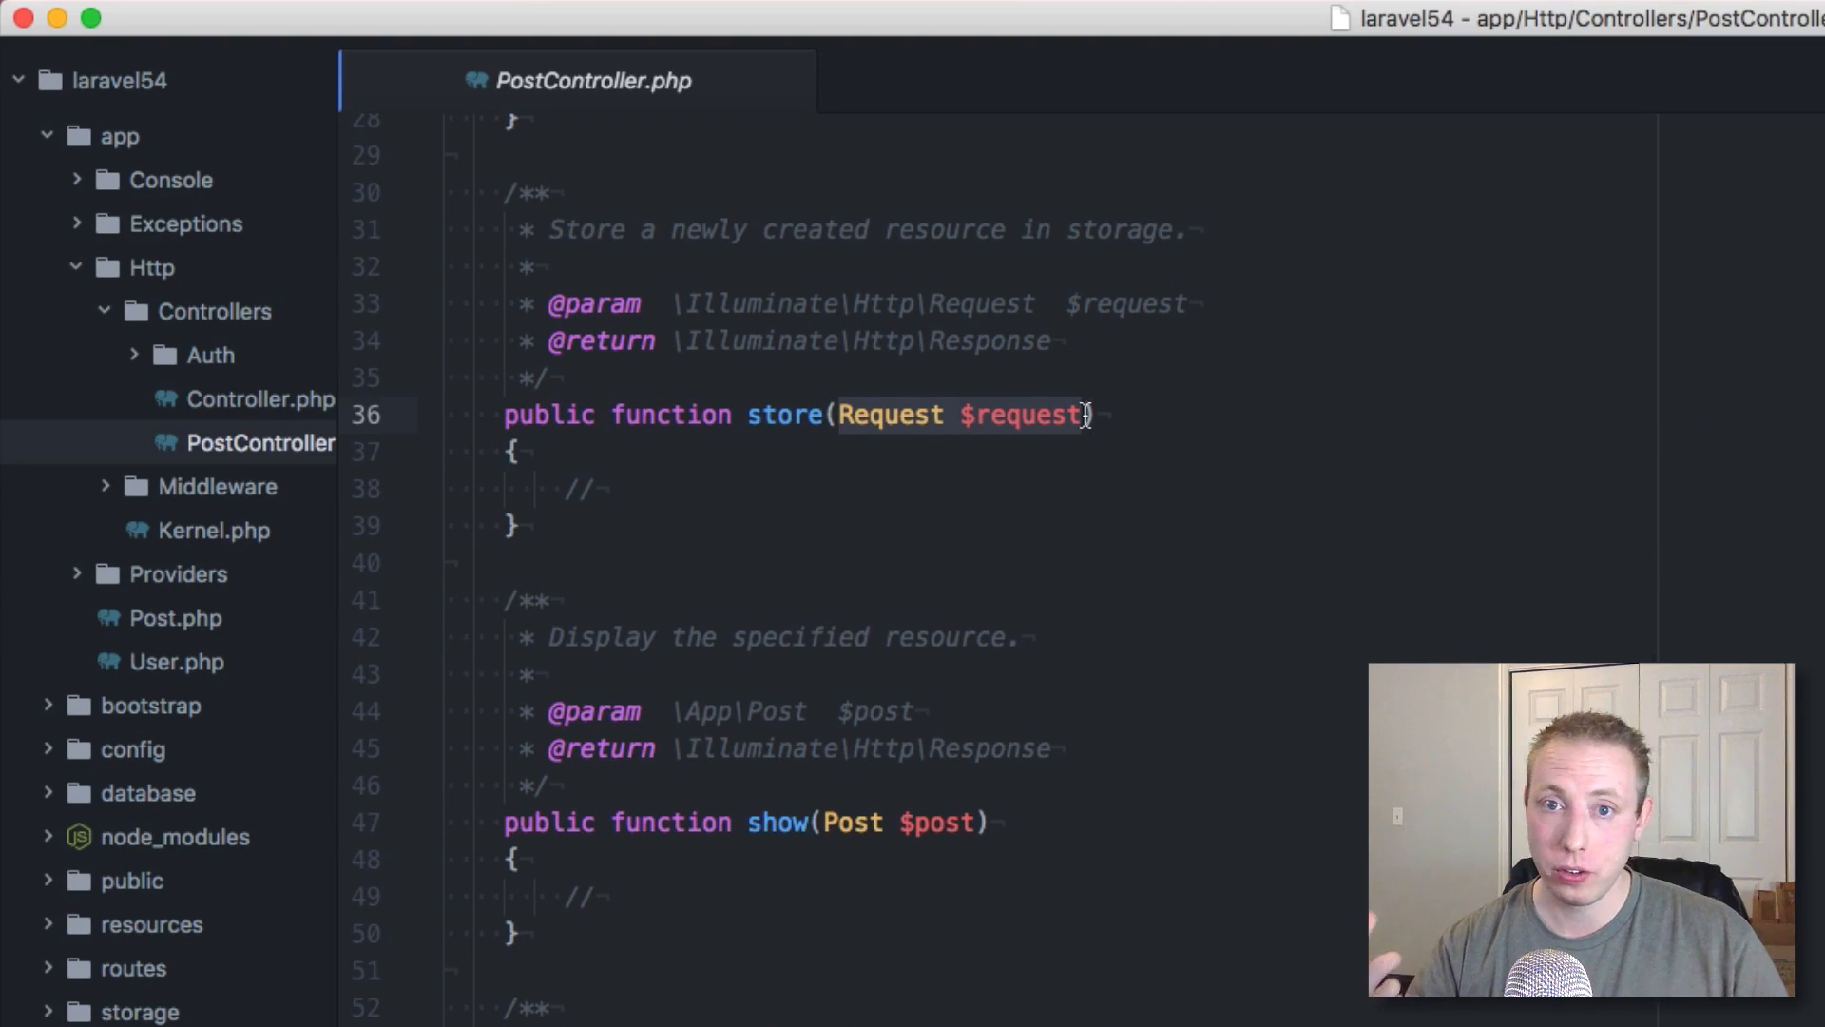
left_click(1109, 417)
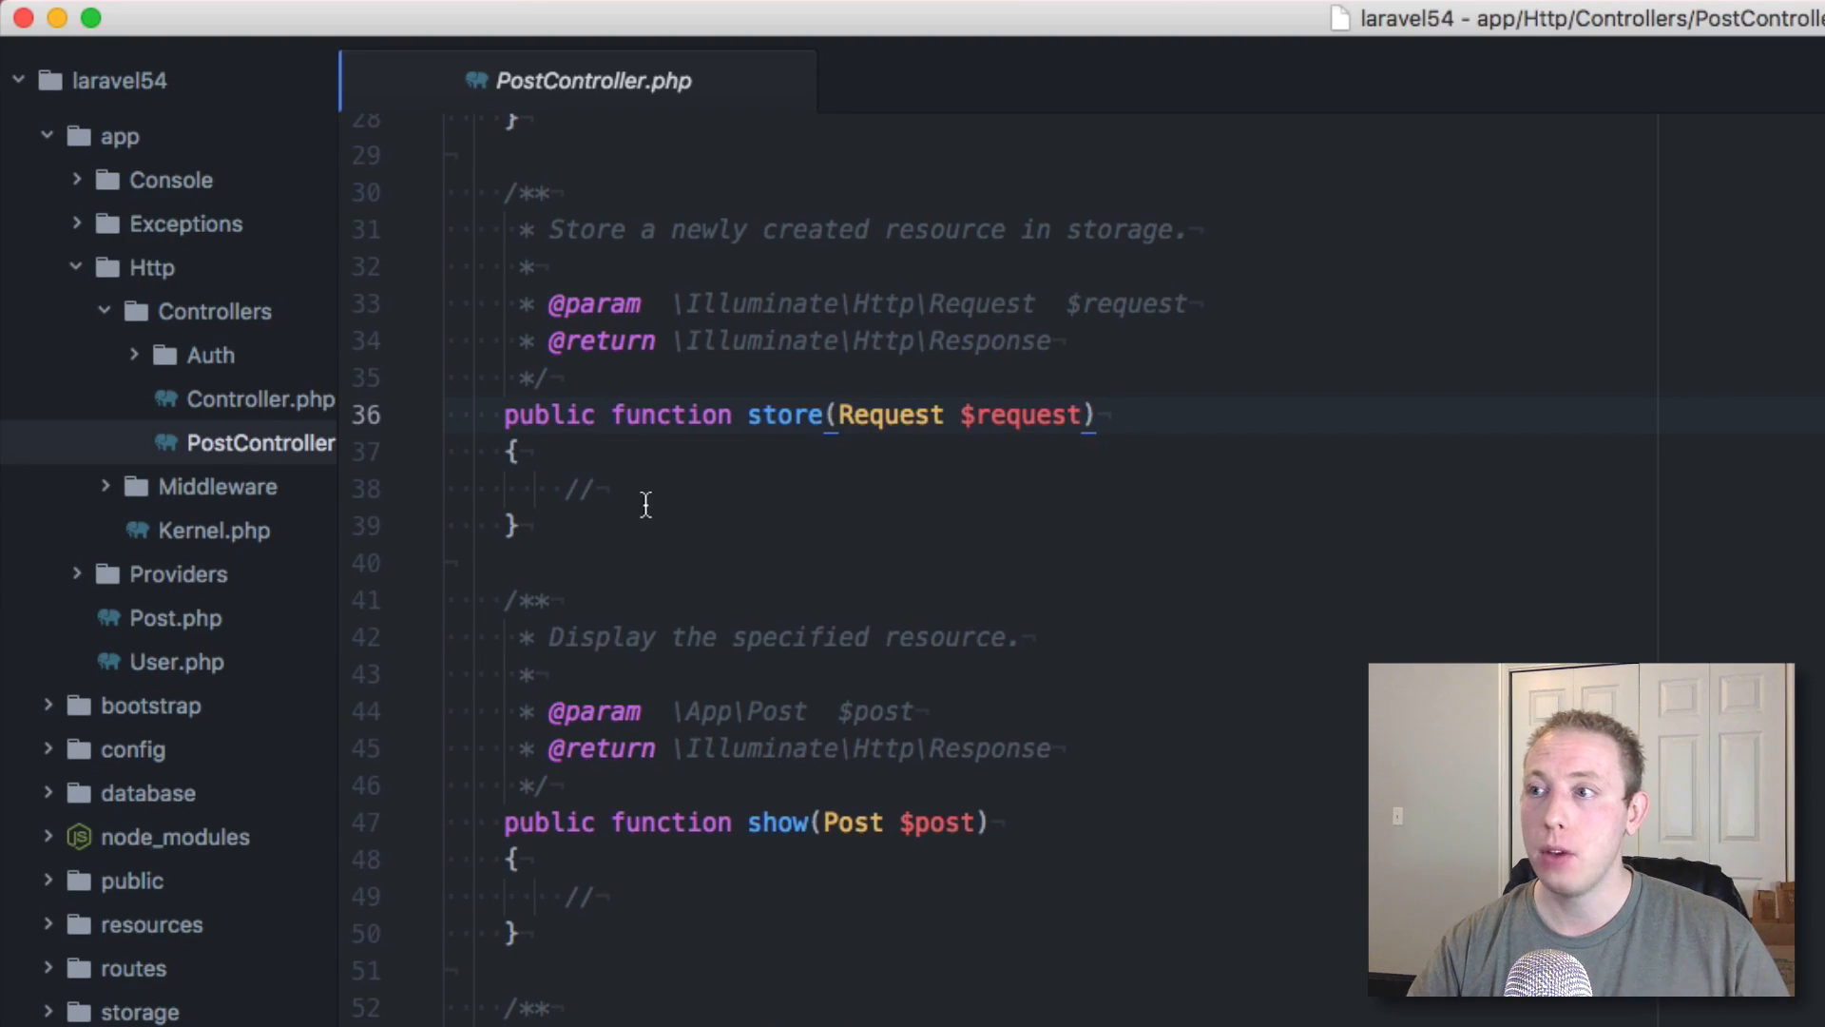
left_click_drag(599, 490, 566, 486)
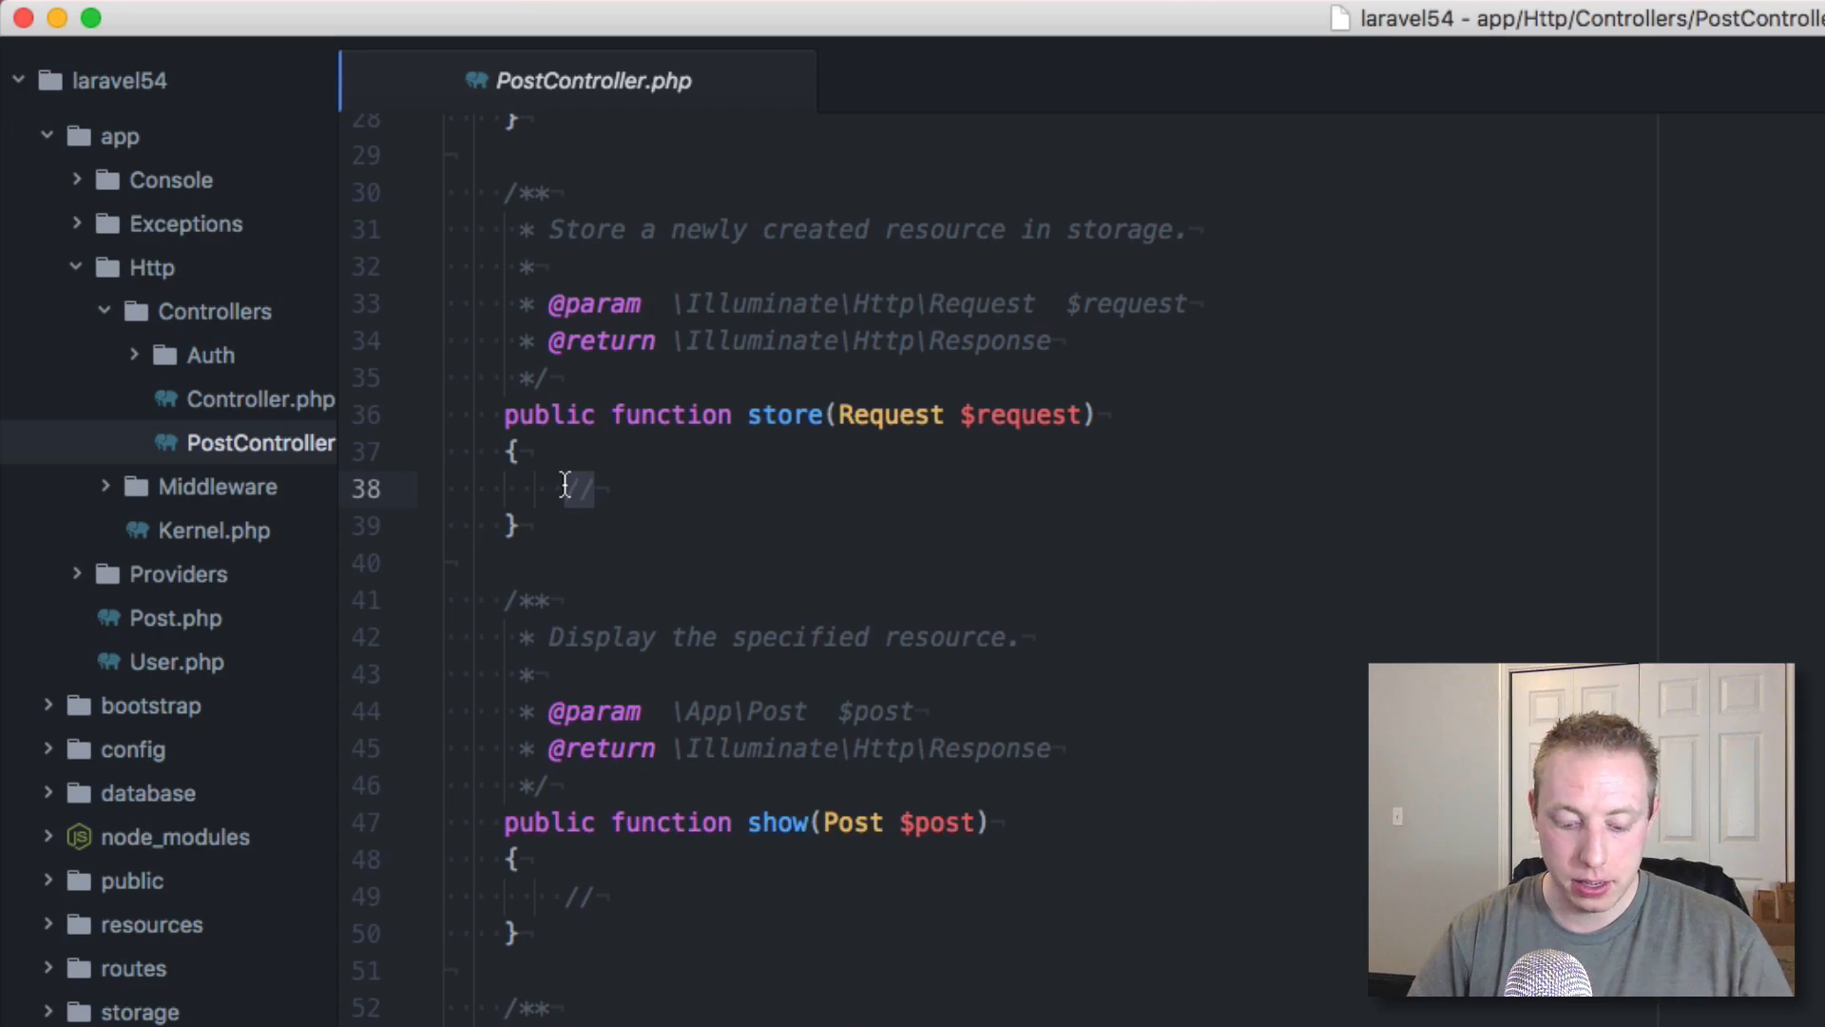
type("$request-")
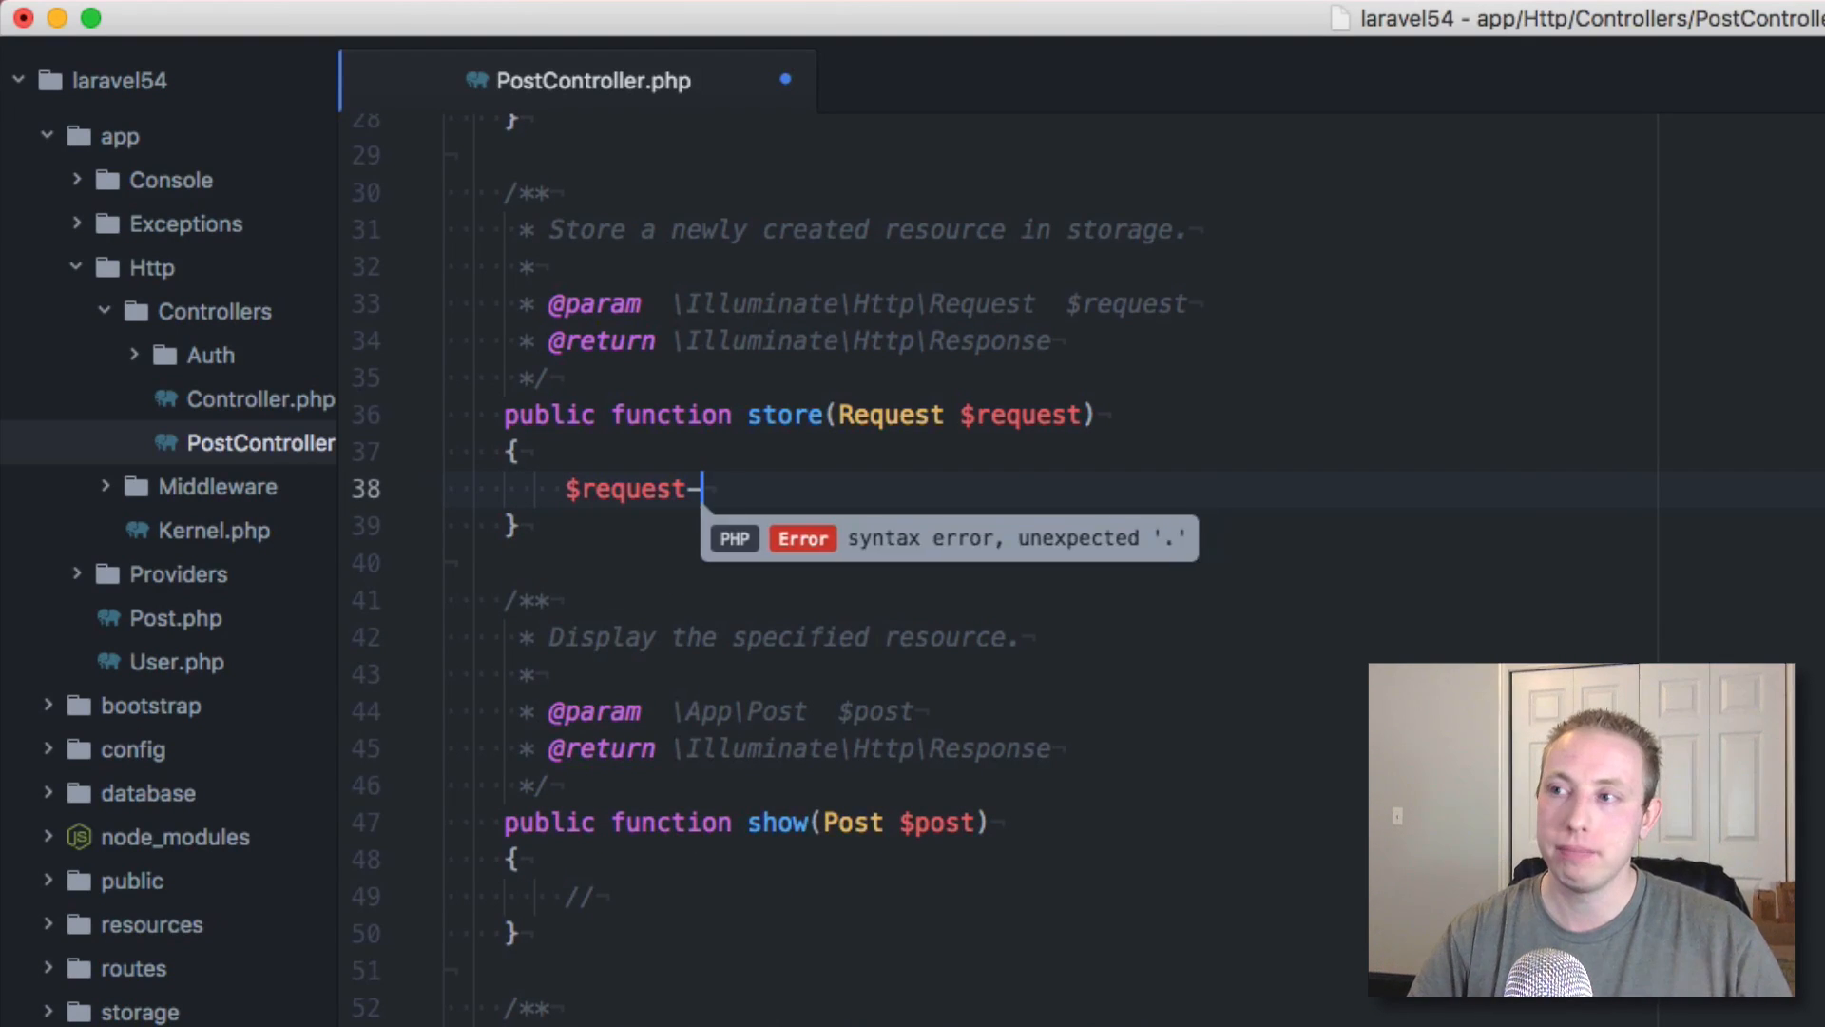
type(">name")
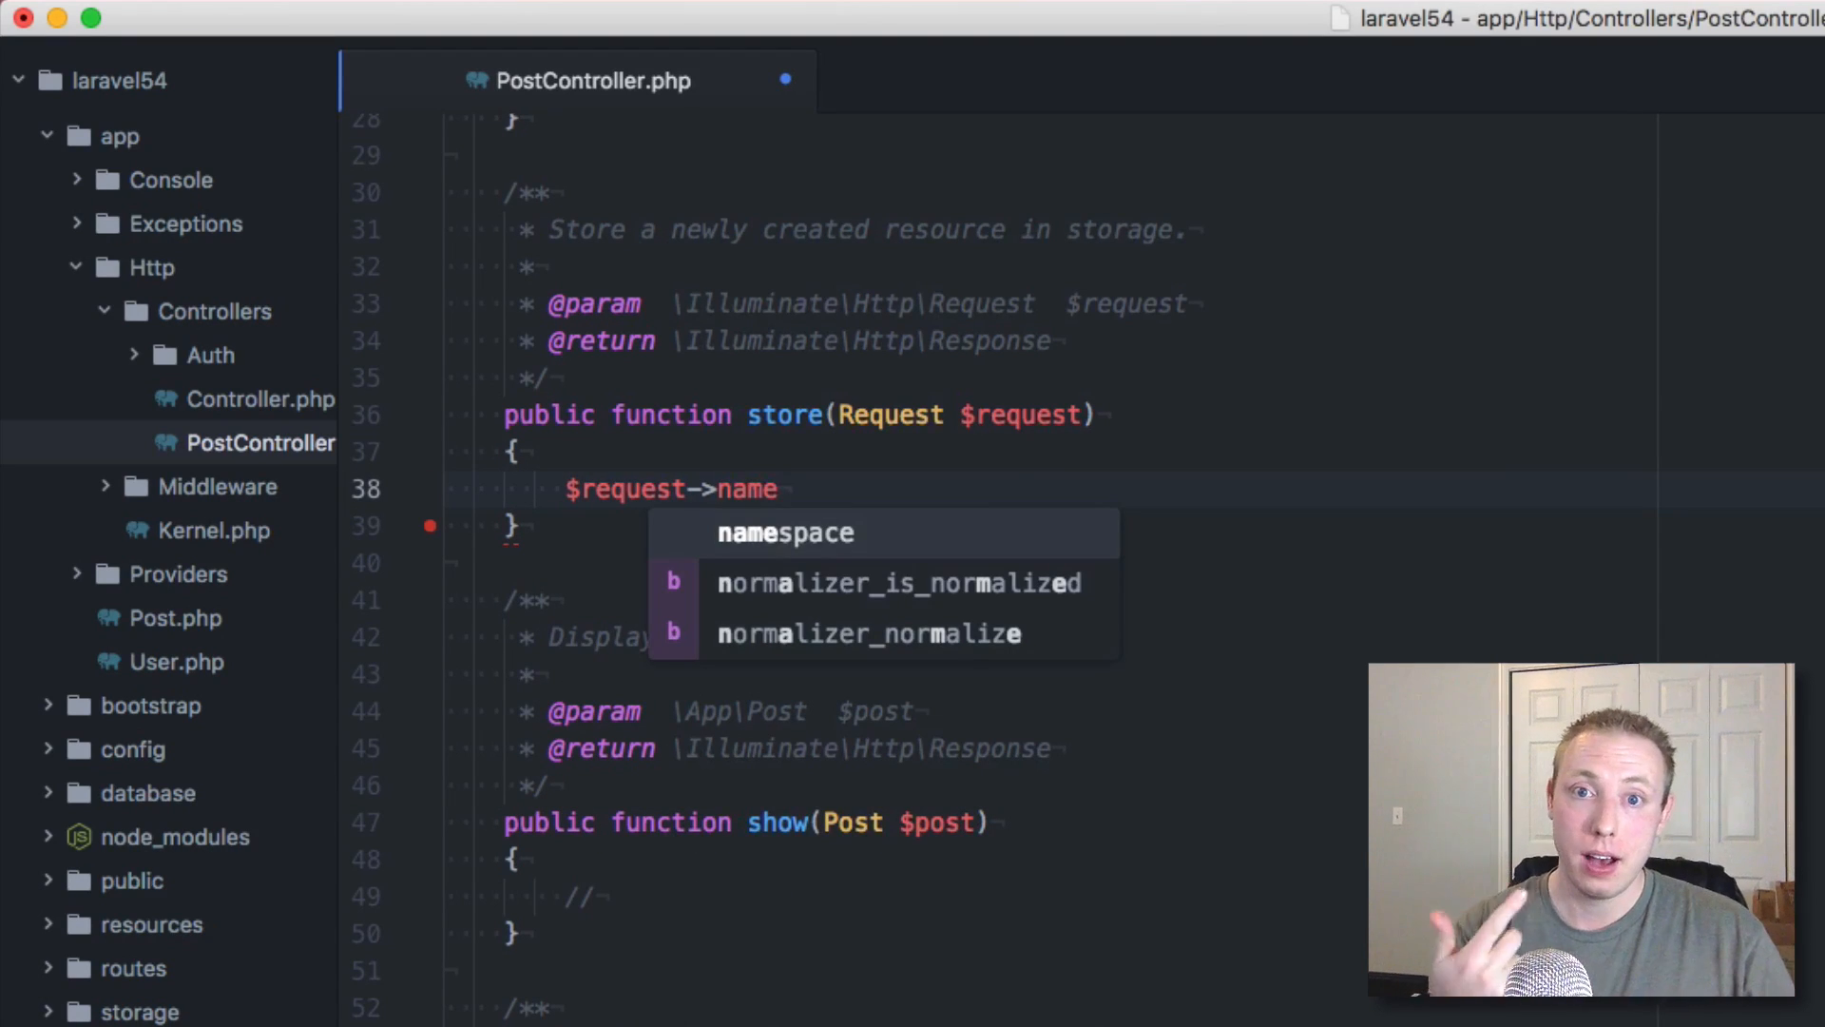
key("BackSpace")
key("BackSpace")
key("BackSpace")
key("BackSpace")
key("BackSpace")
key("BackSpace")
key("BackSpace")
key("BackSpace")
key("BackSpace")
key("BackSpace")
key("BackSpace")
key("BackSpace")
key("BackSpace")
key("BackSpace")
type("//")
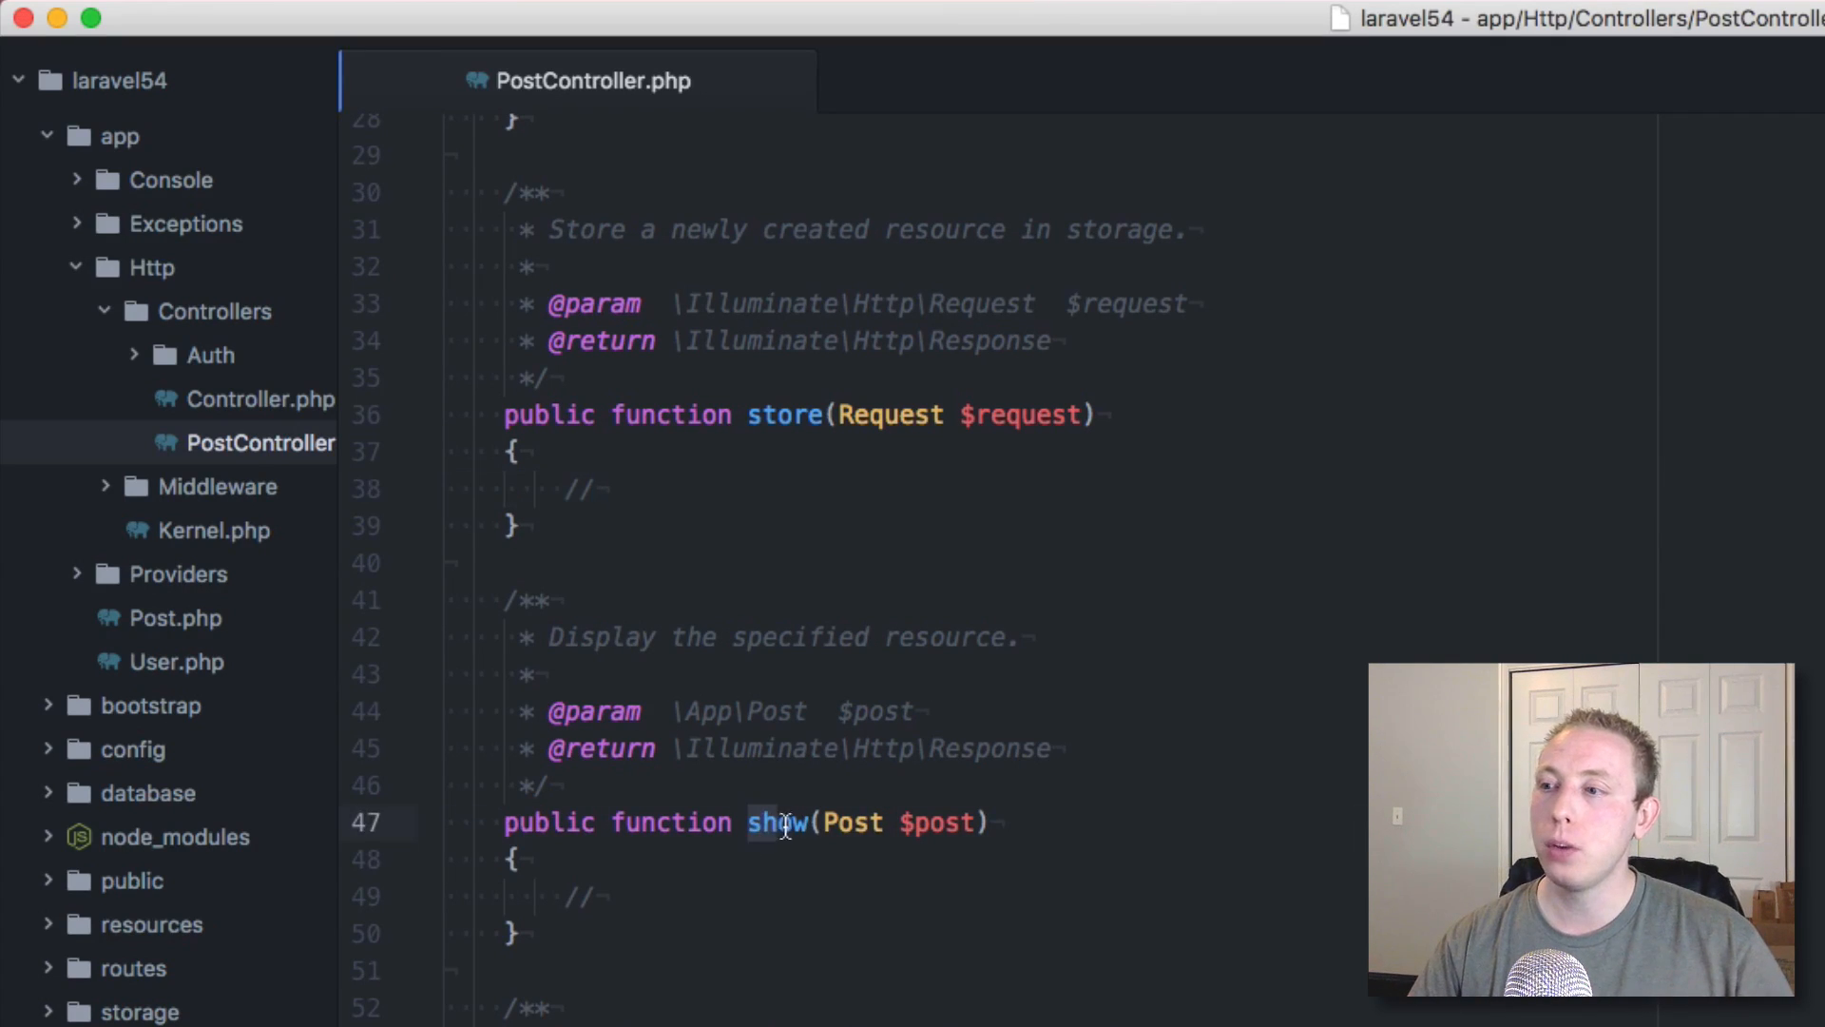
Replace the placeholder comment in show(Post $post) with the example URL domain.com/posts/102.
double_click(764, 828)
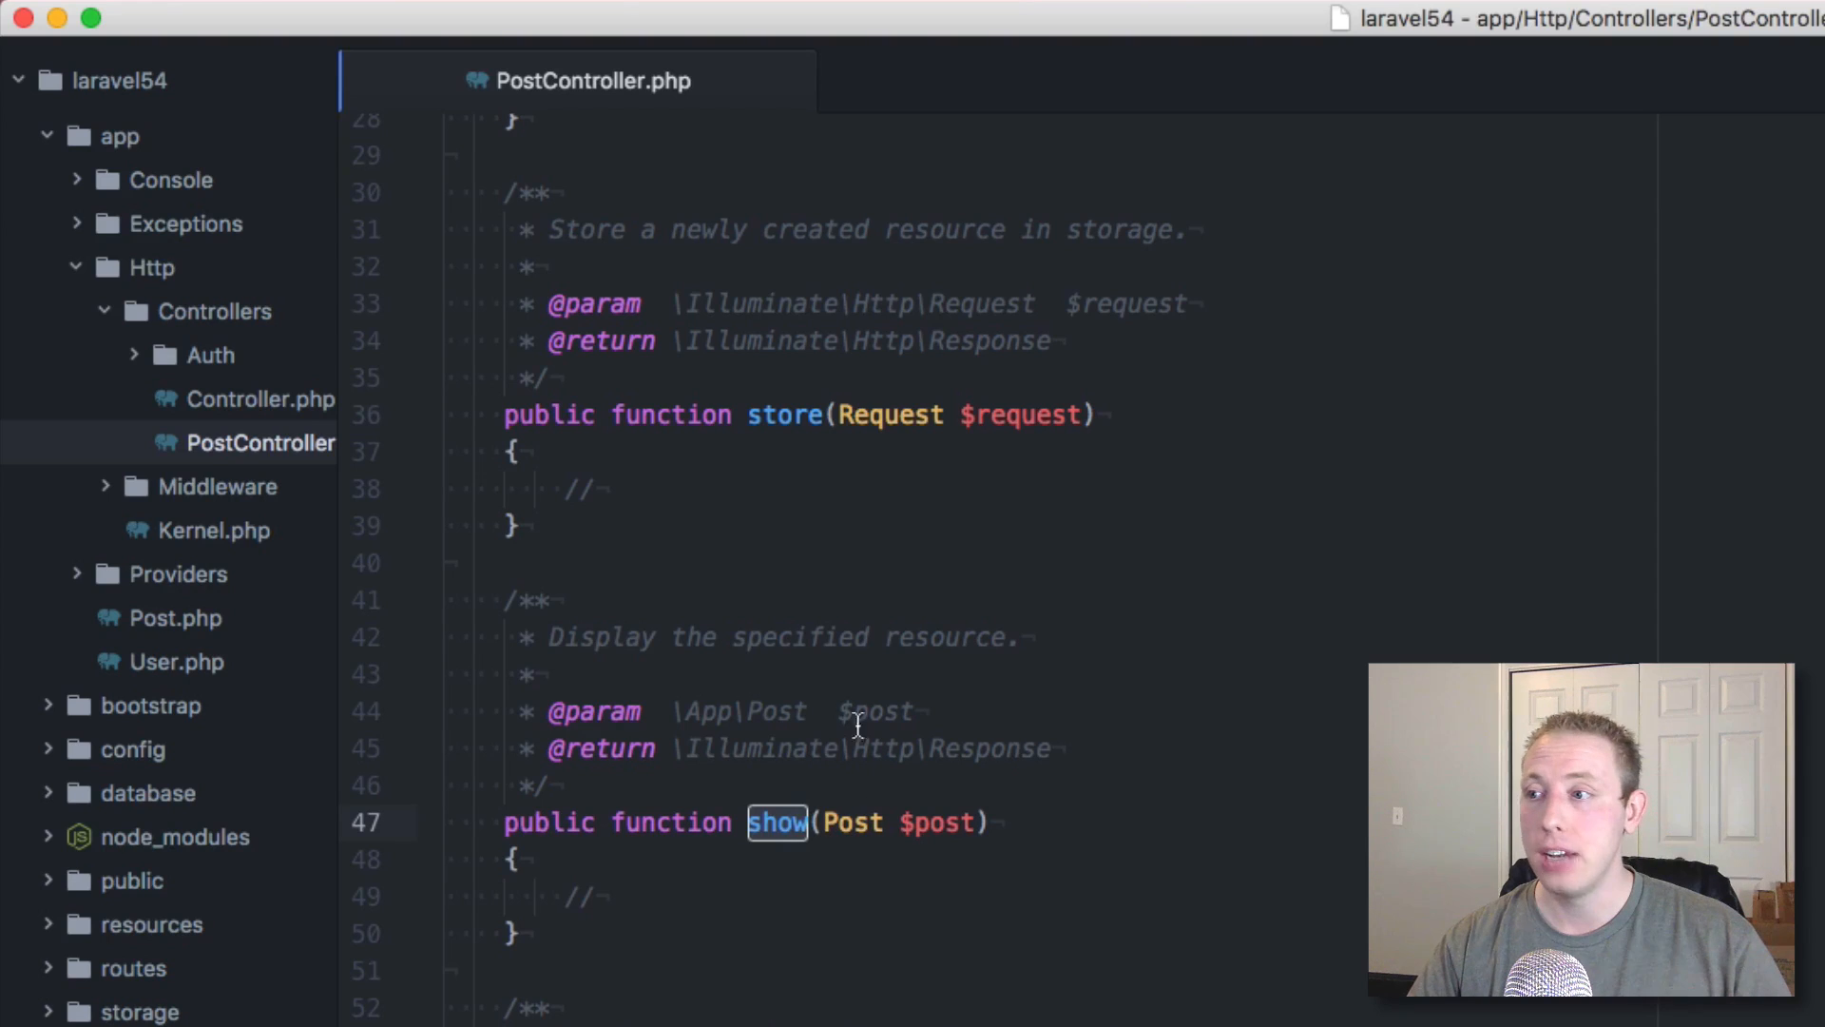
left_click(651, 896)
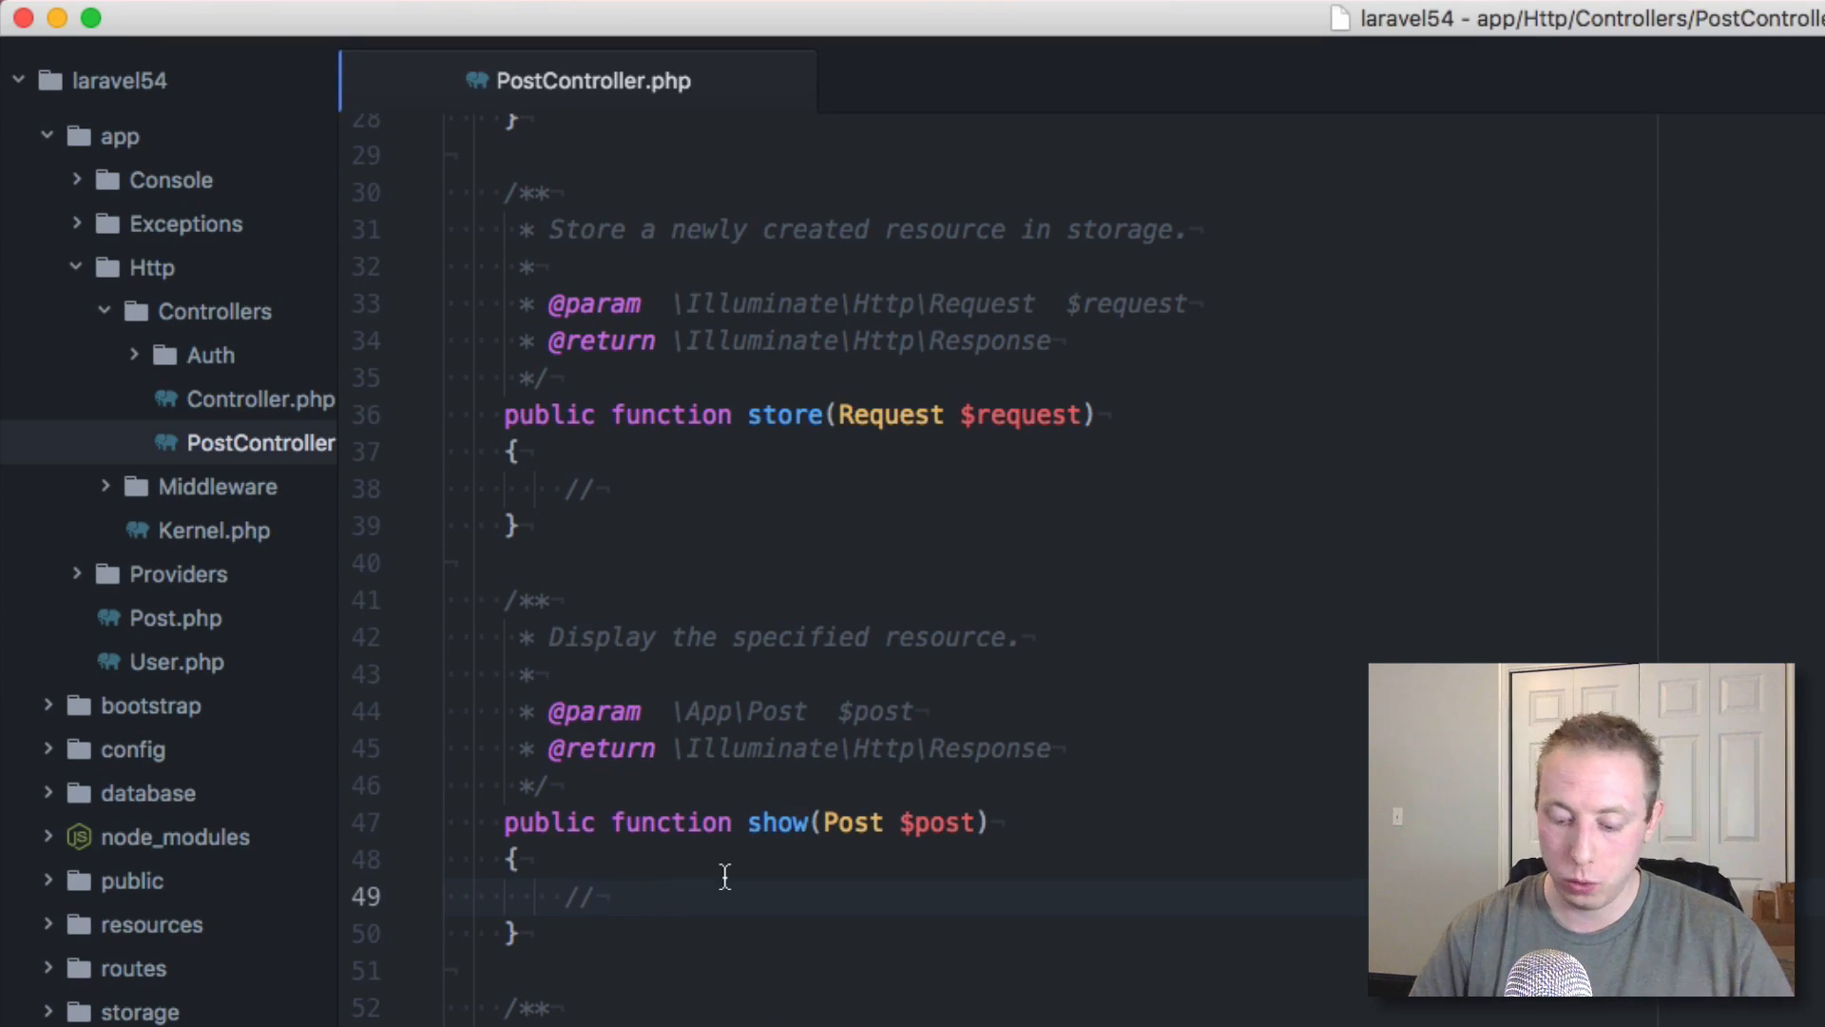
key("BackSpace")
key("BackSpace")
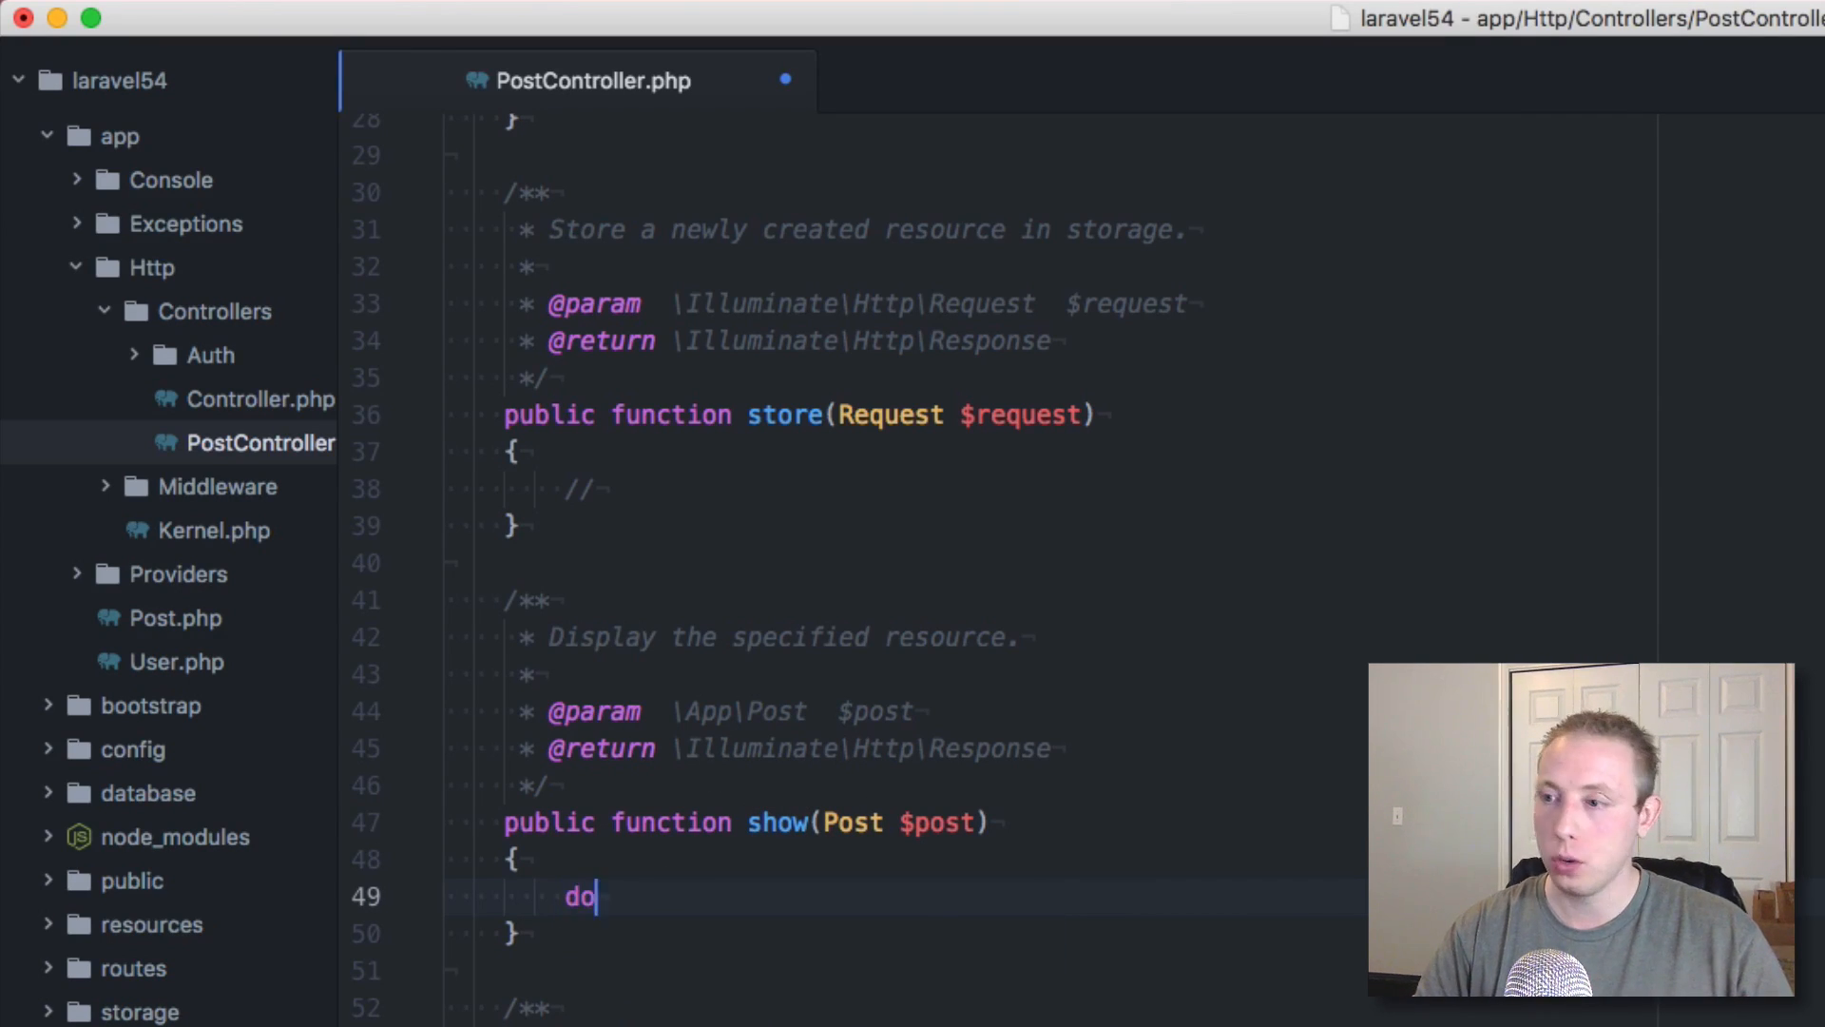
type("domain.com/")
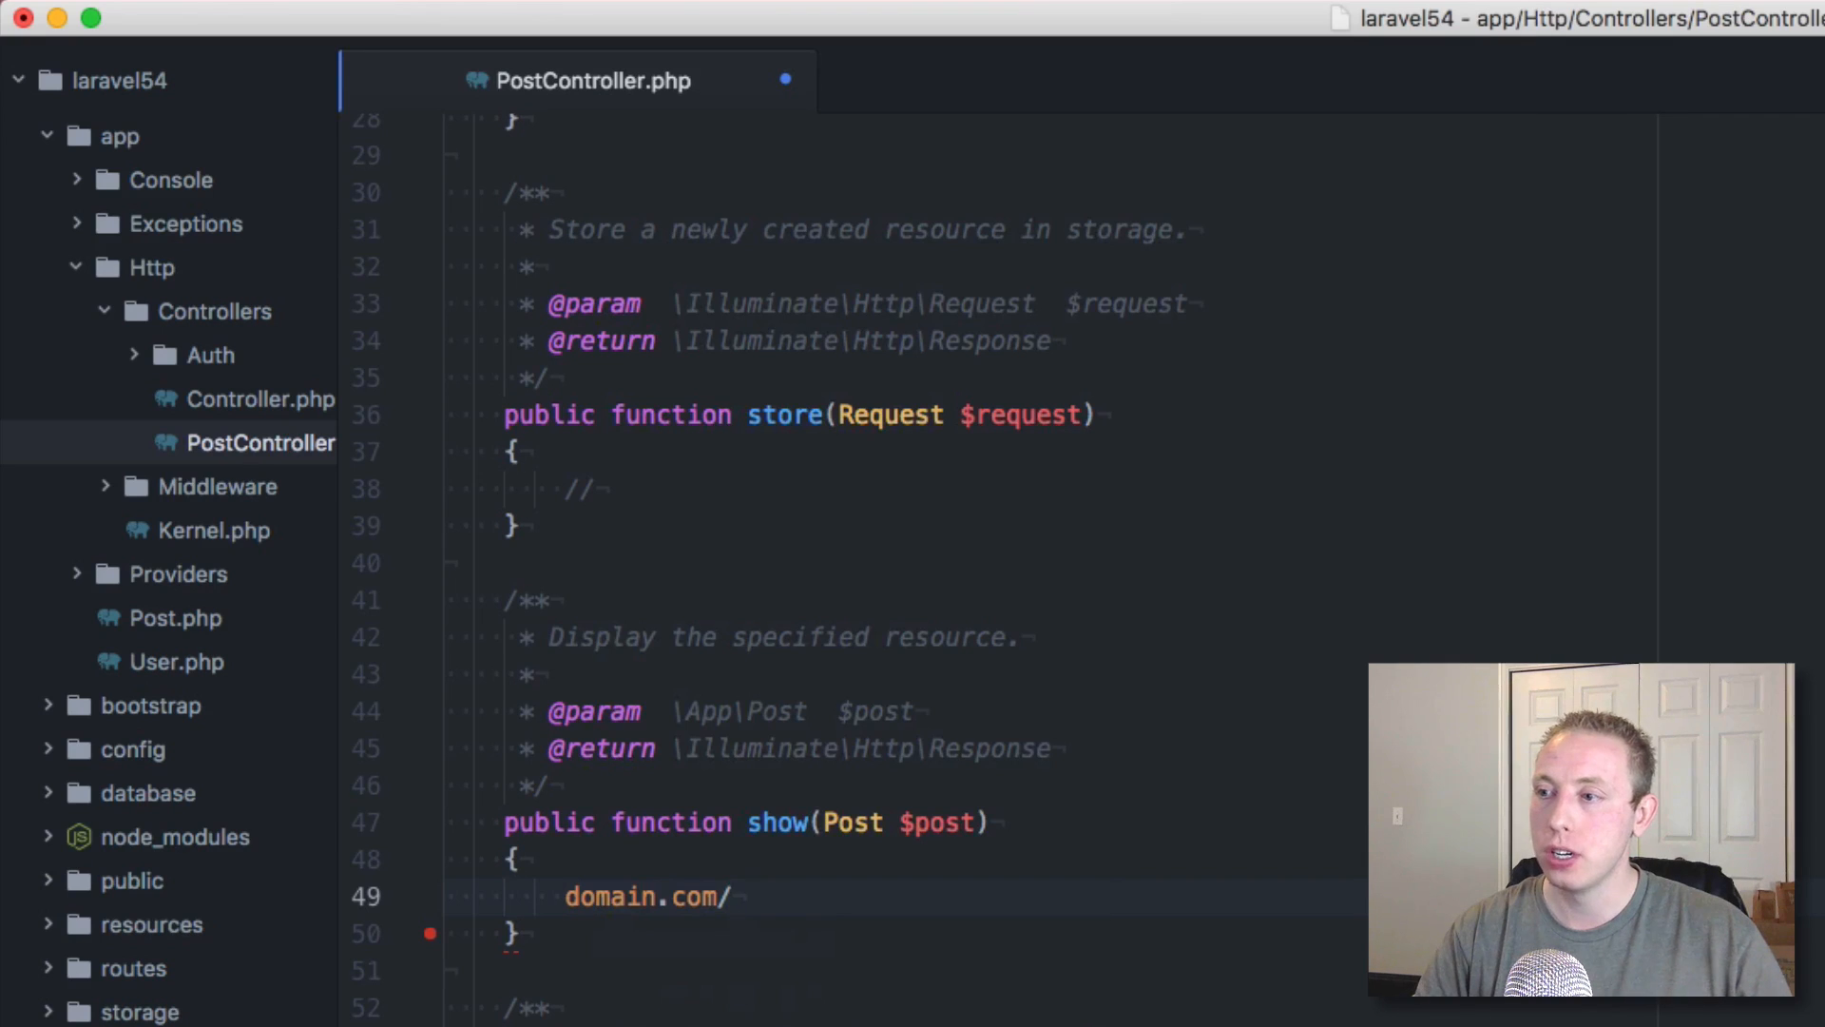
type("posts/")
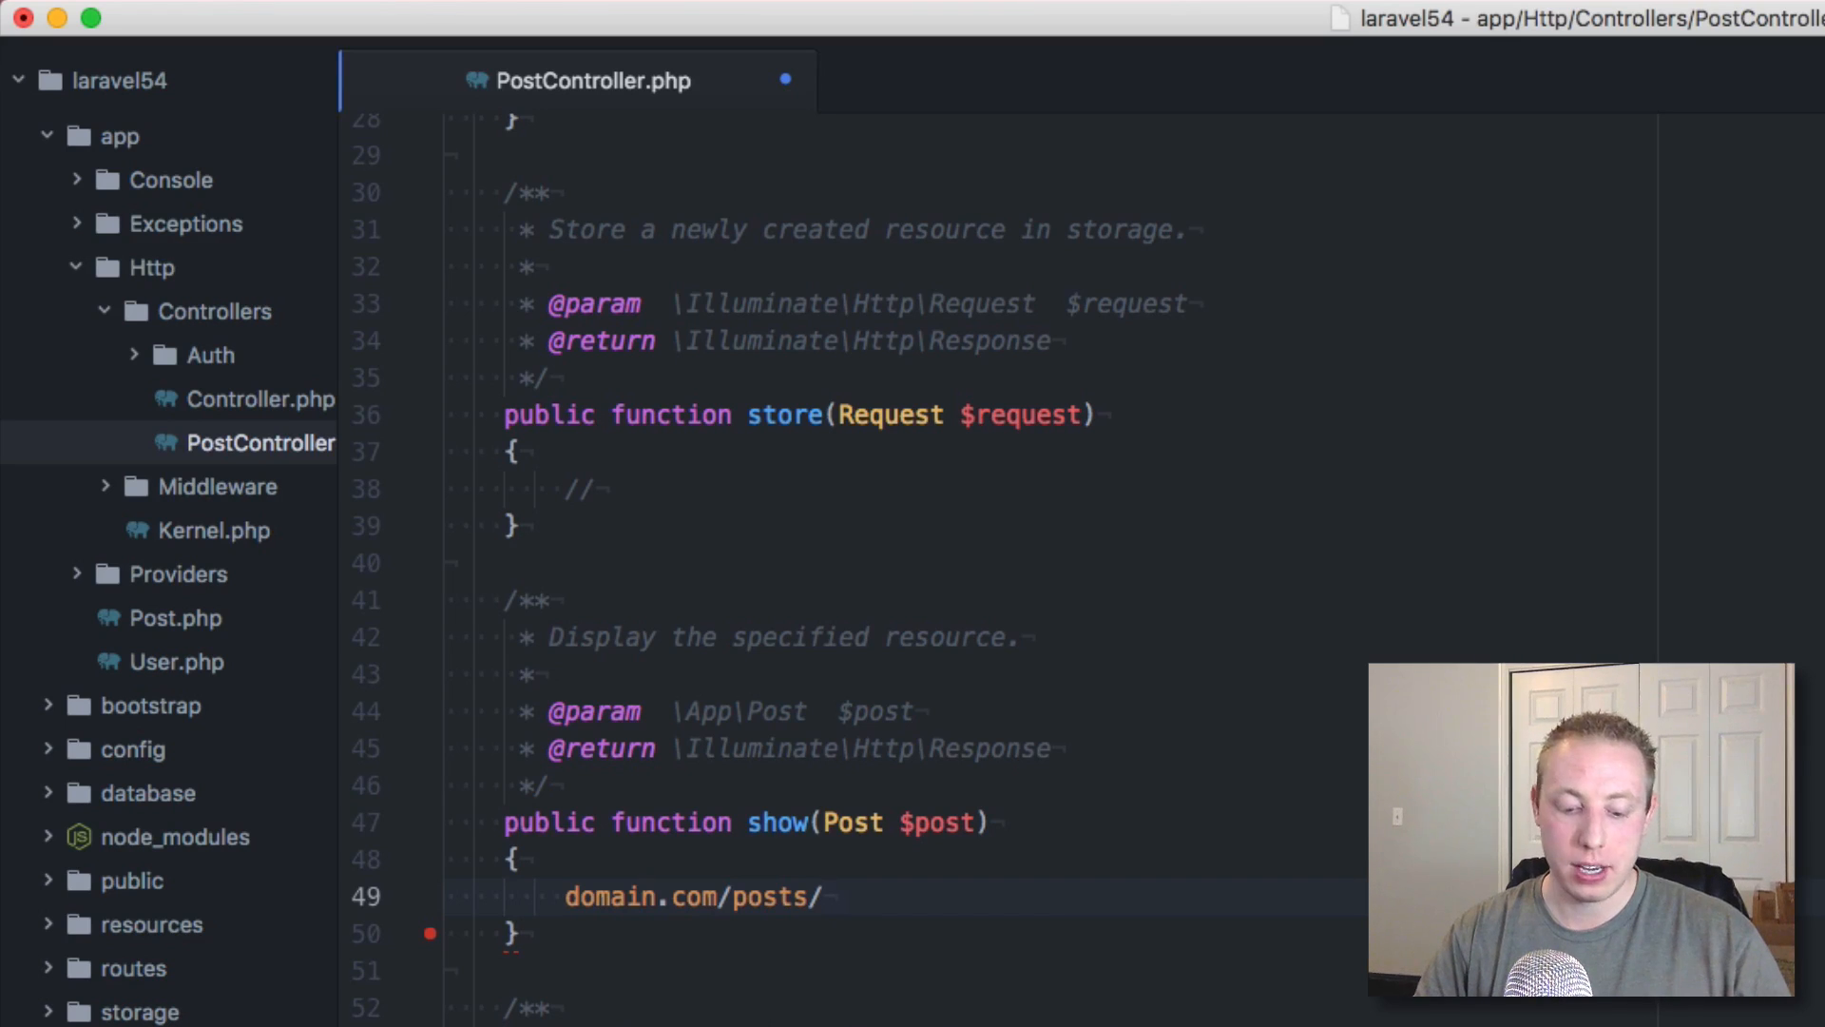
type("102")
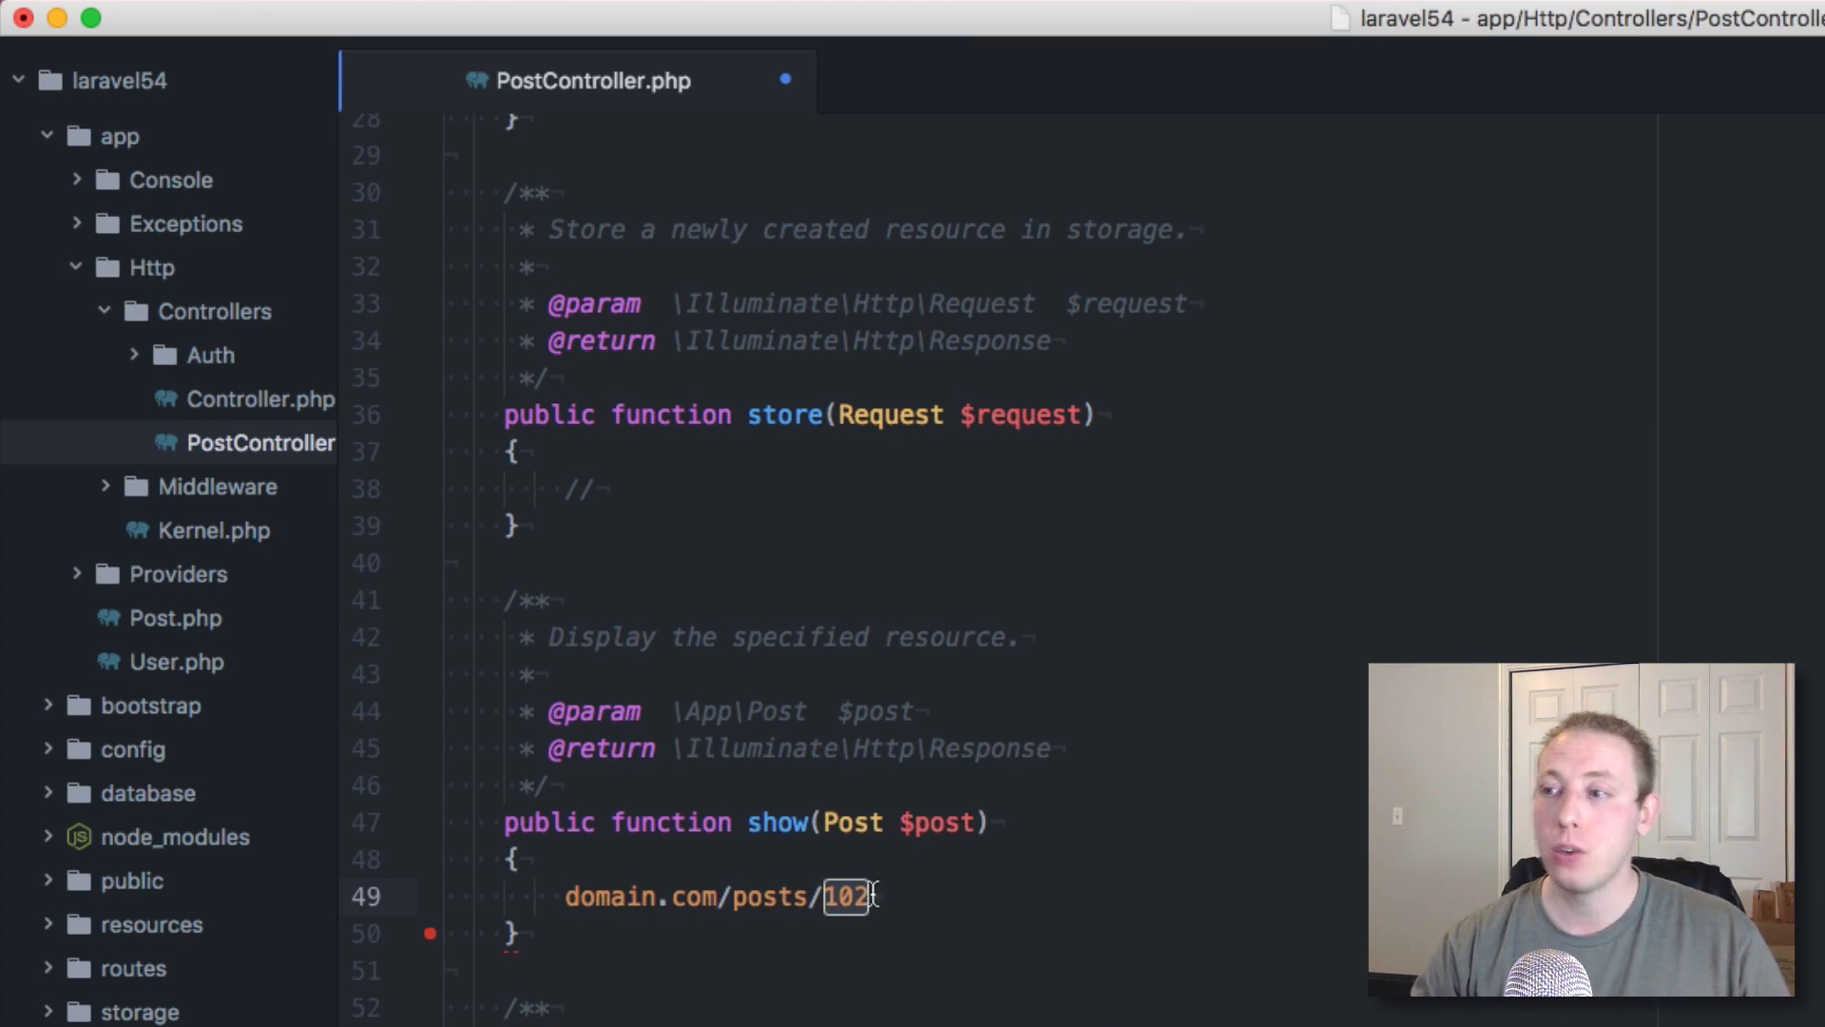
left_click_drag(901, 823, 976, 823)
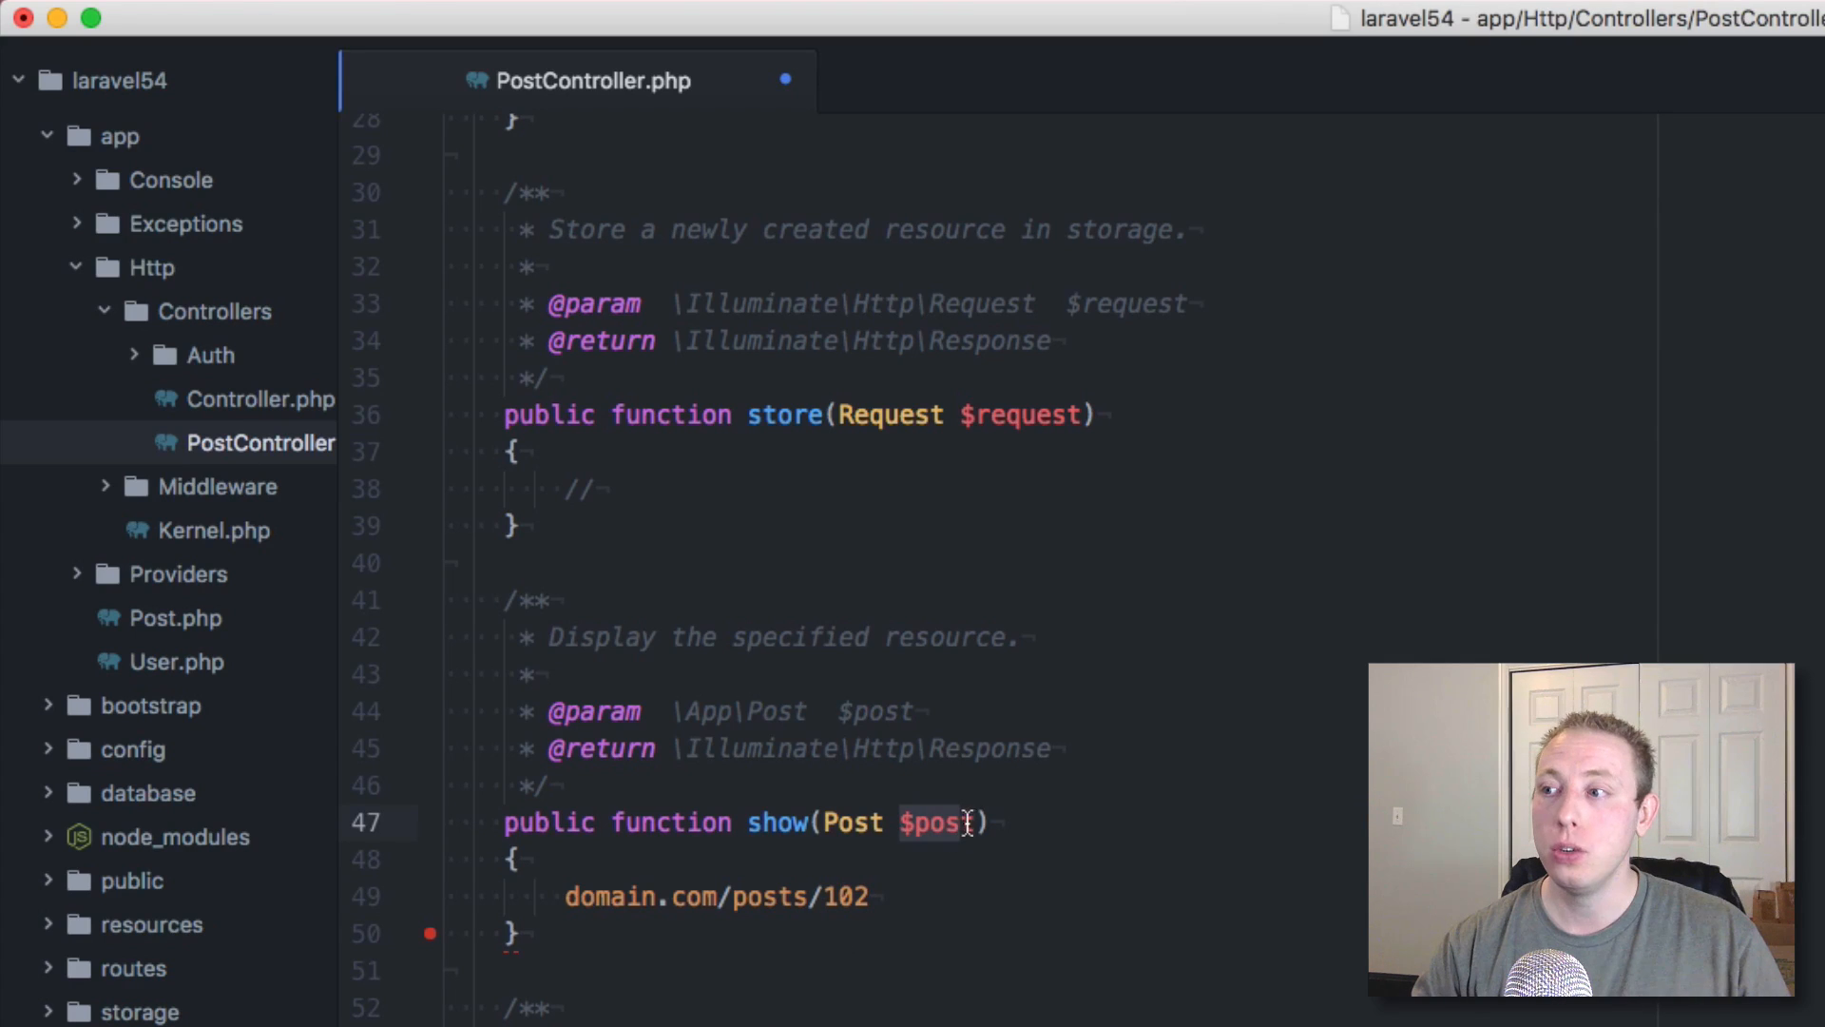
left_click_drag(900, 894, 539, 894)
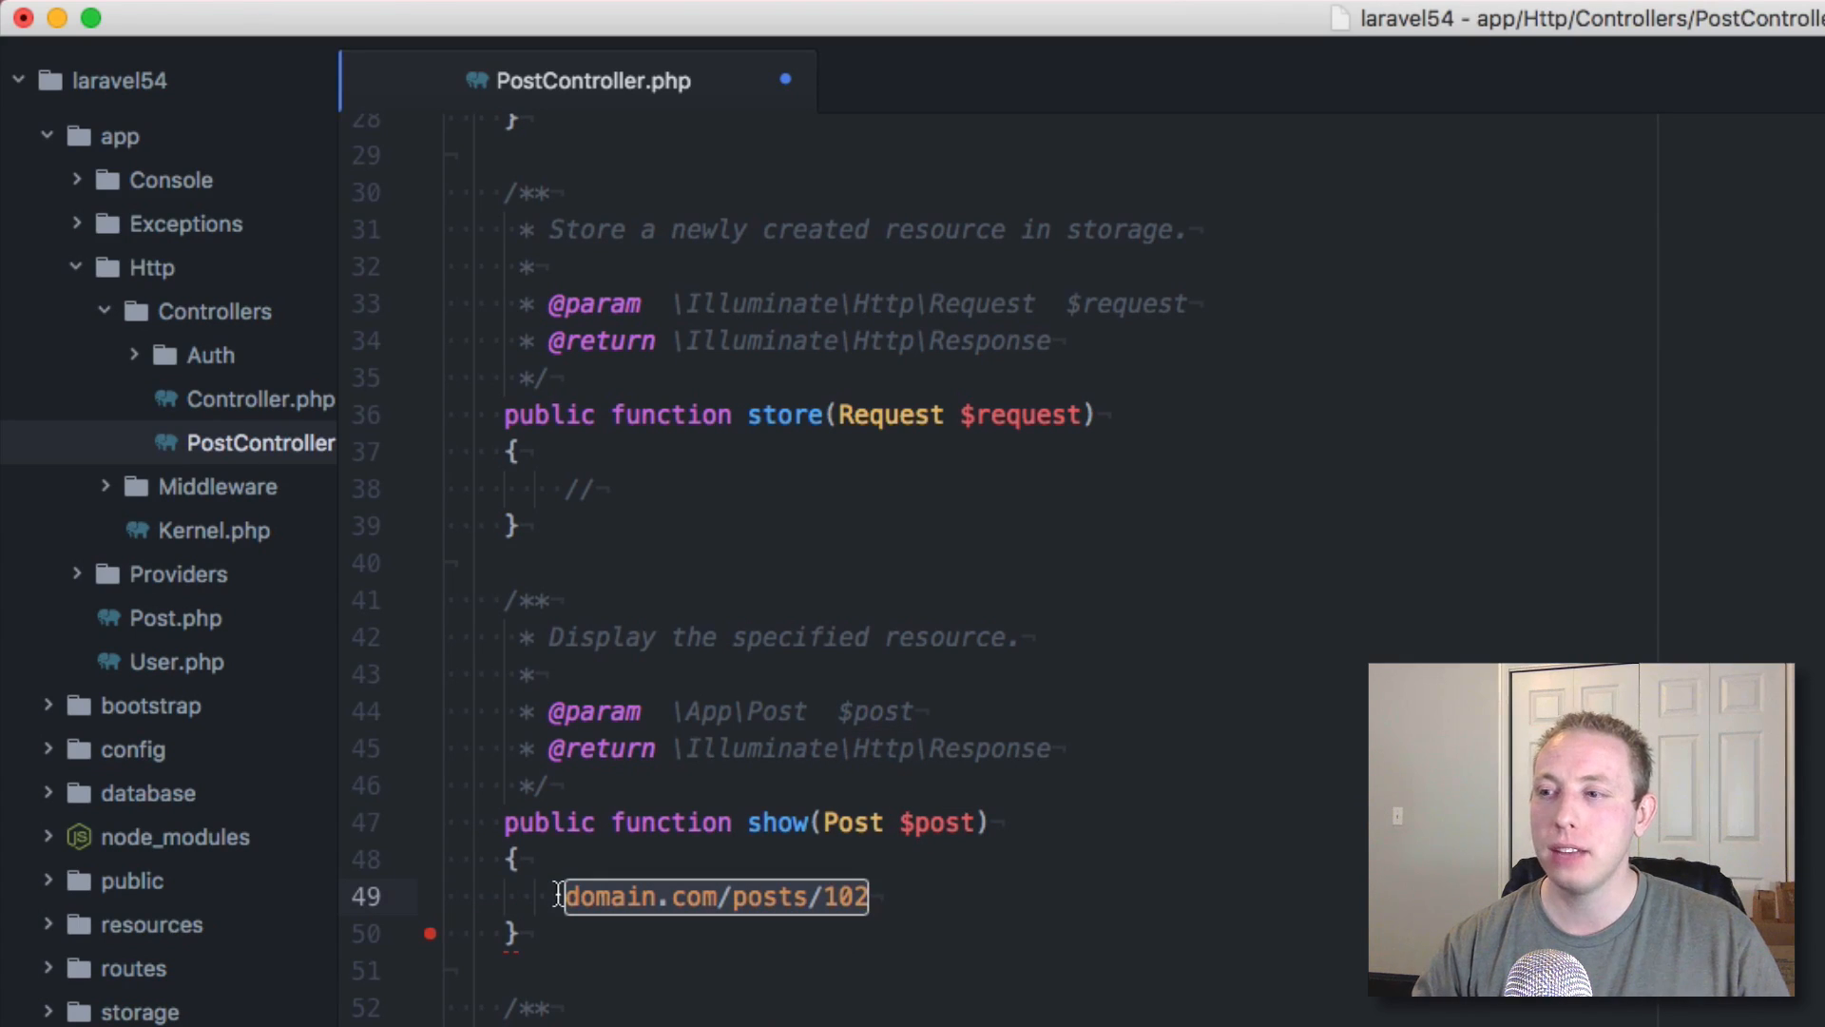
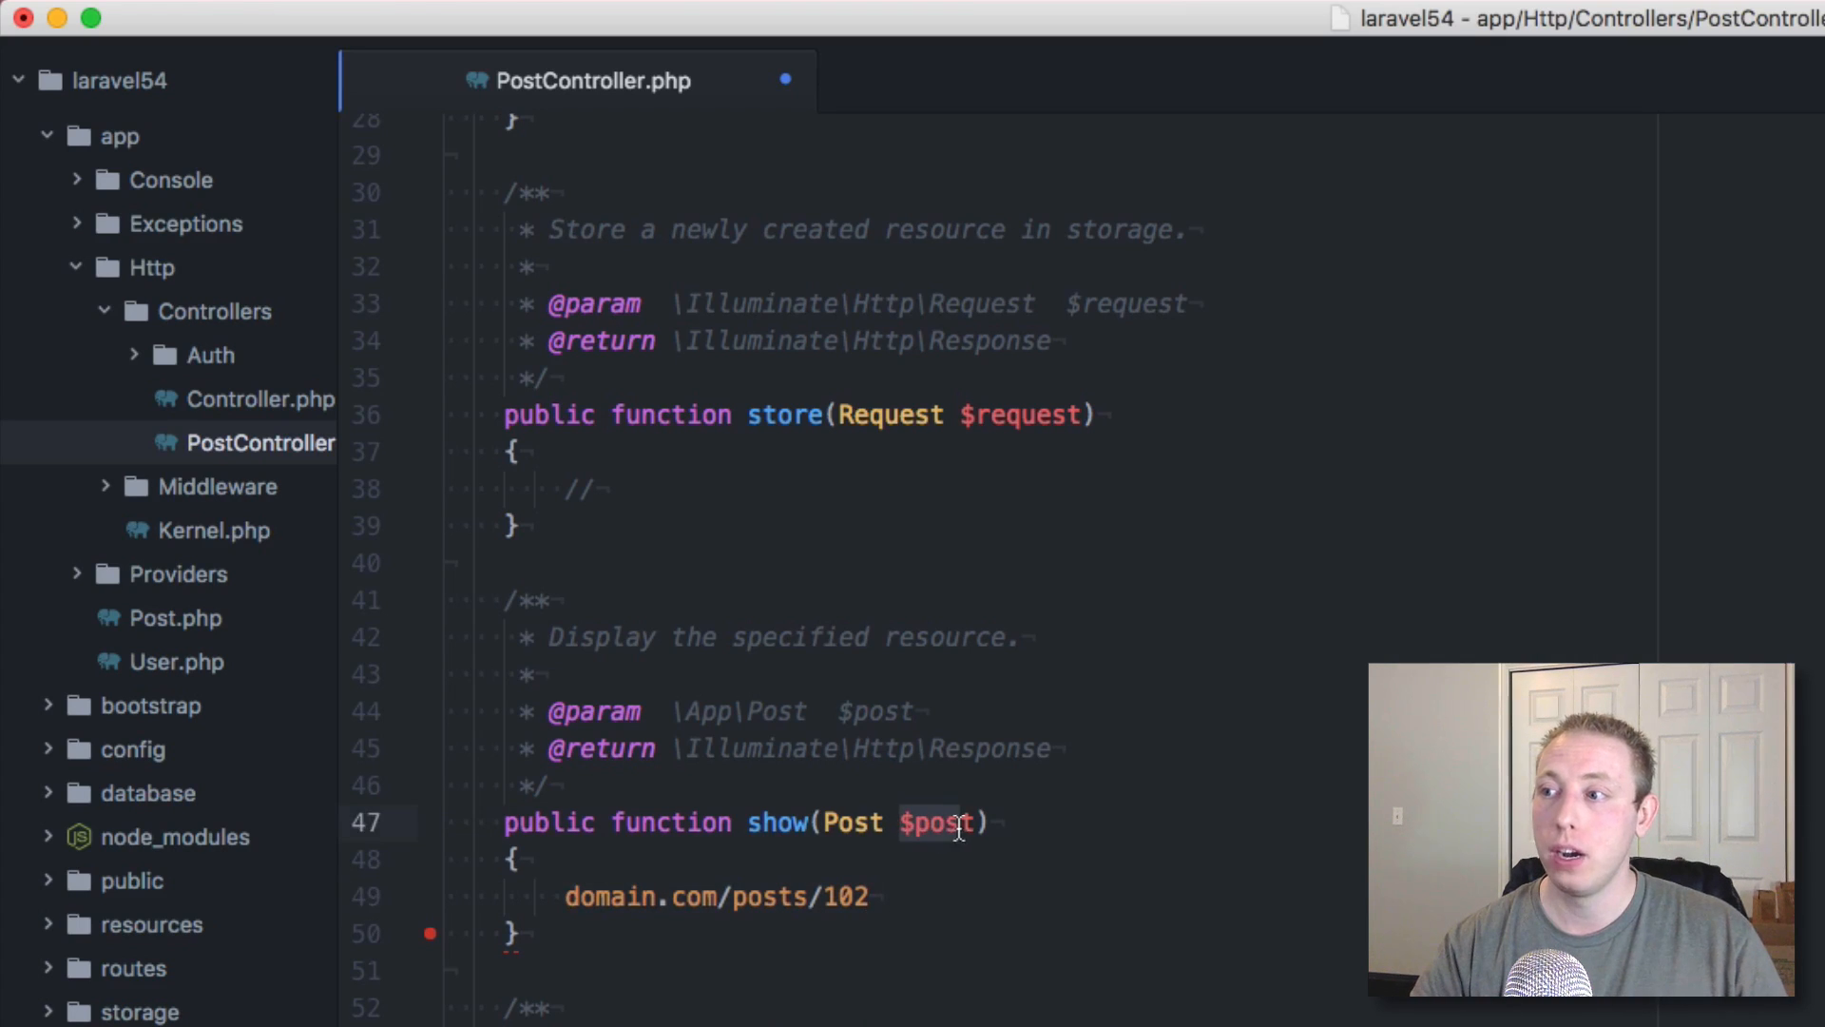
Review show()'s Post $post type hint, the placeholder URL with id 102, and the use App\Post import.
double_click(830, 821)
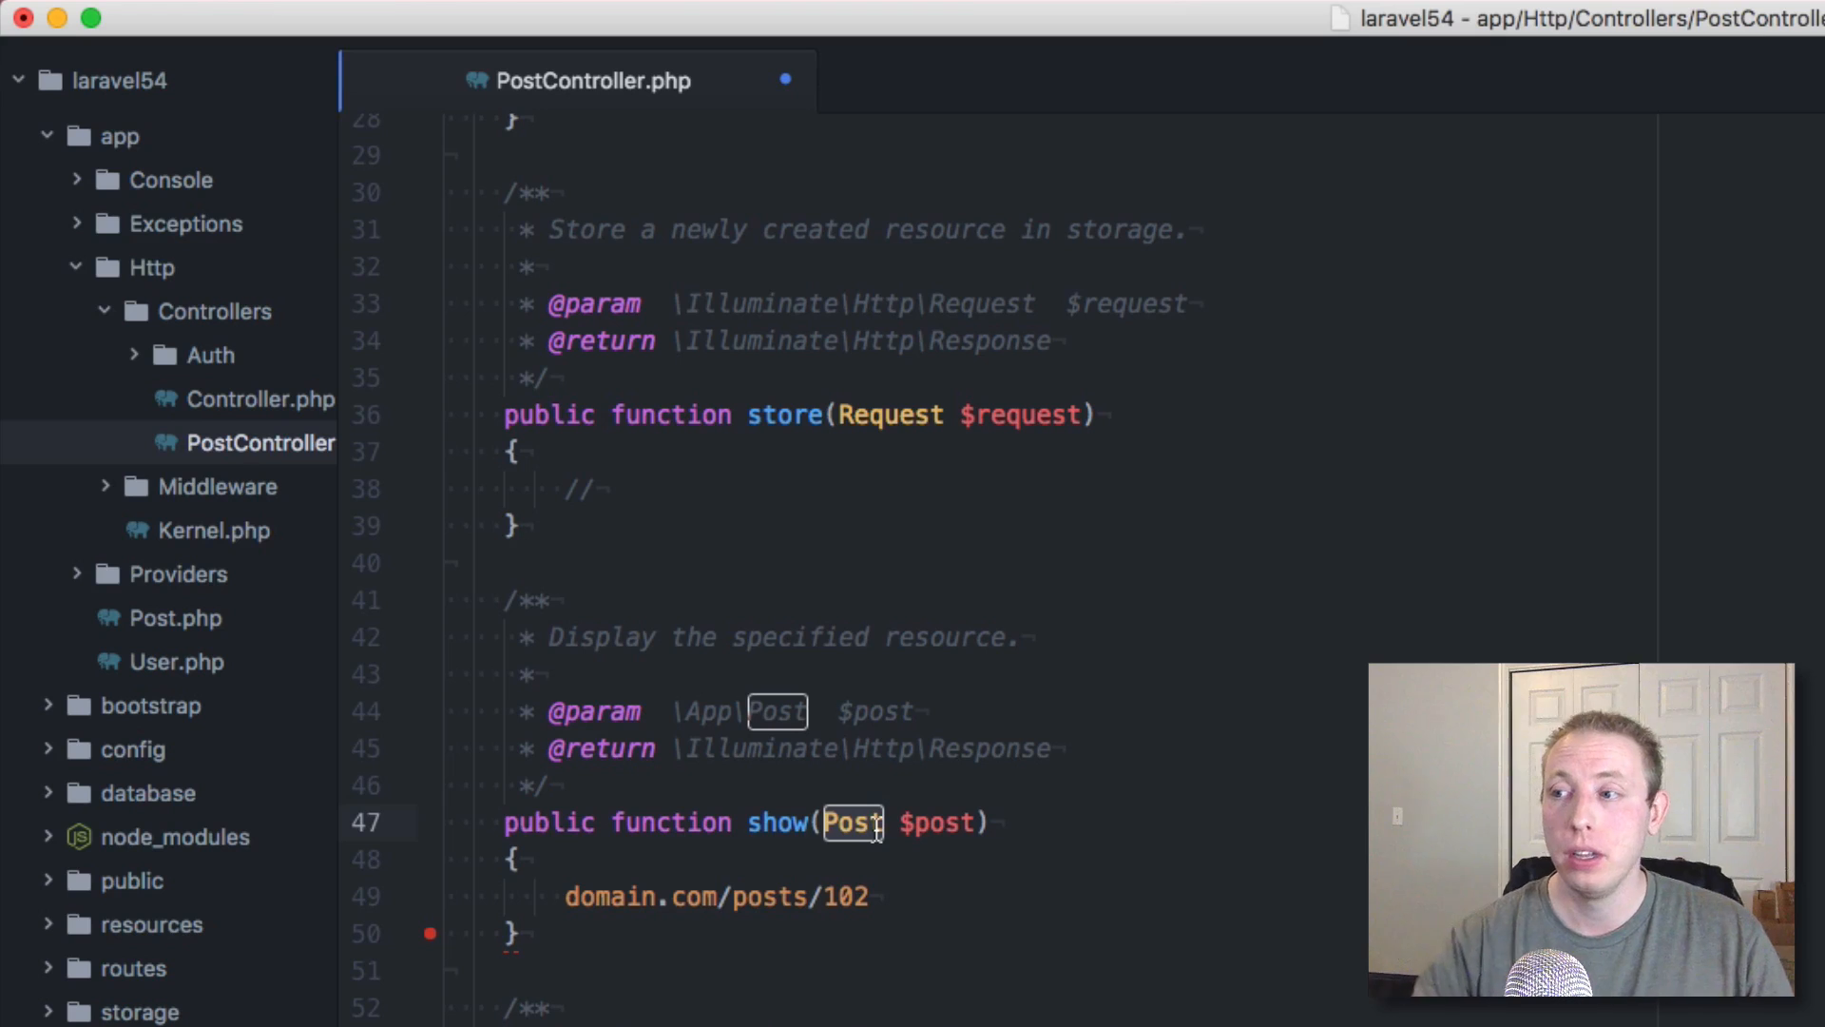
left_click(896, 851)
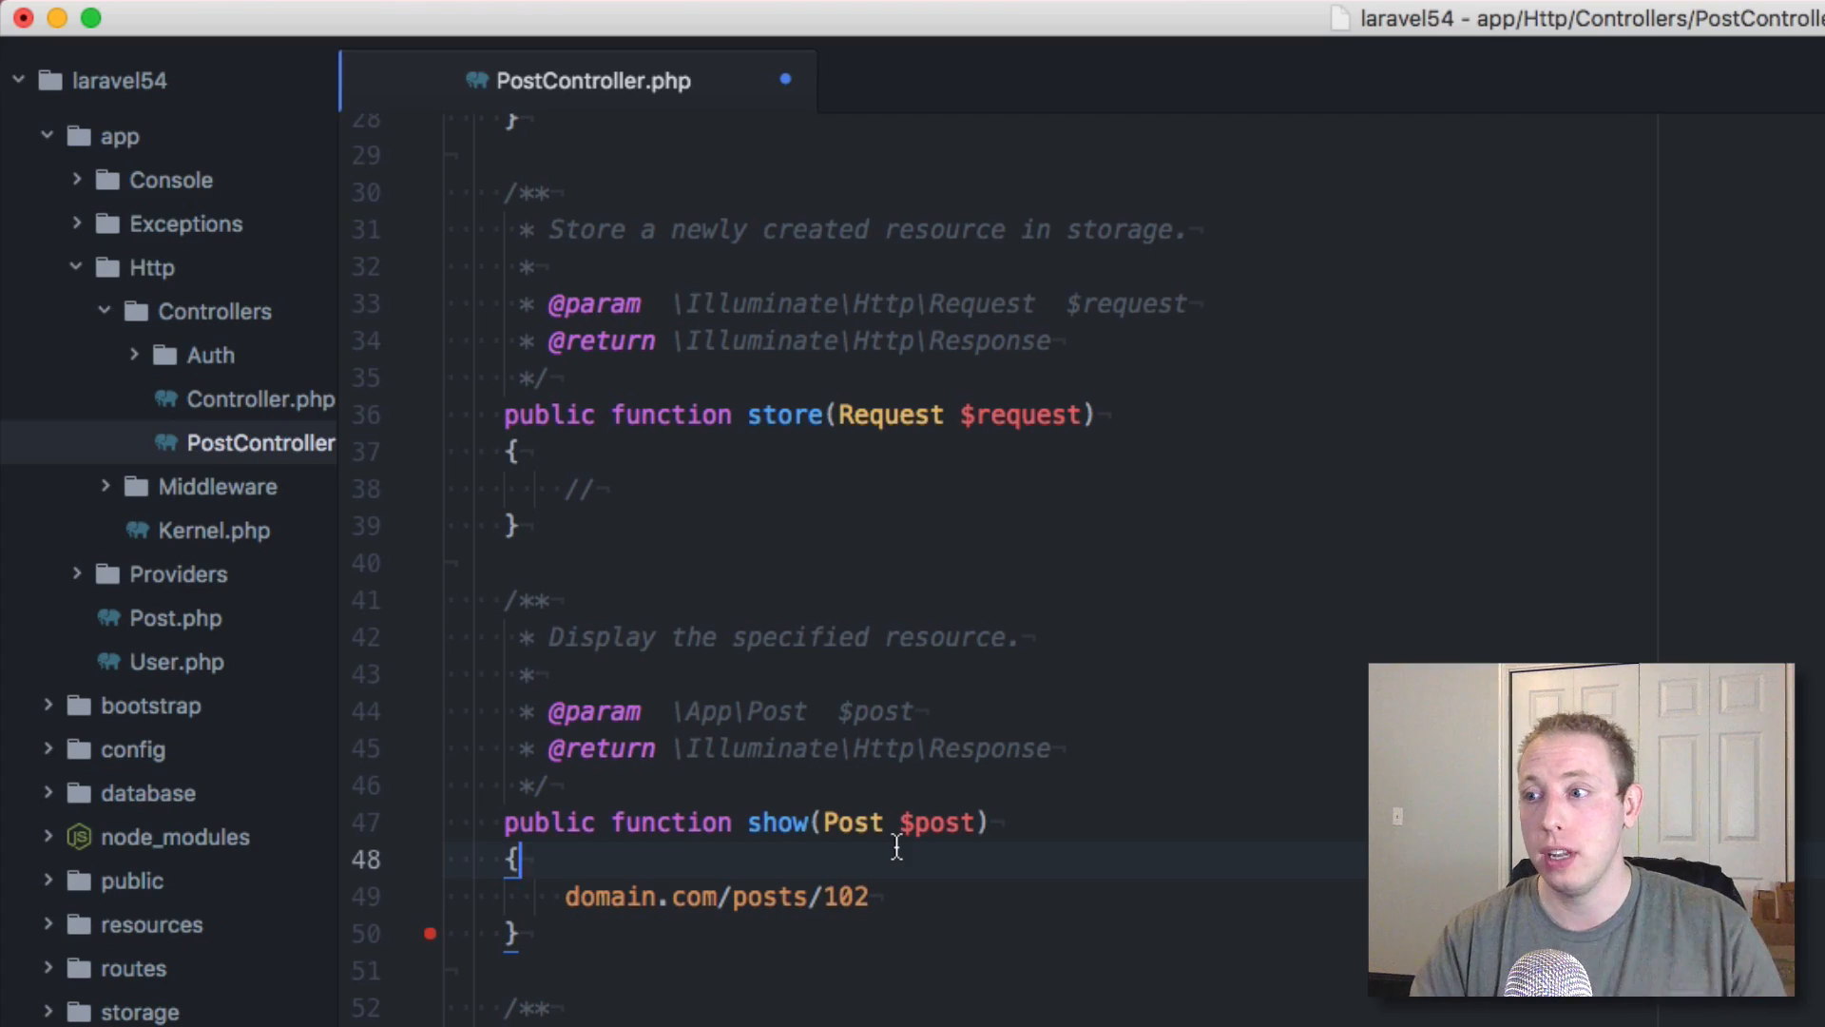
left_click_drag(872, 897, 566, 908)
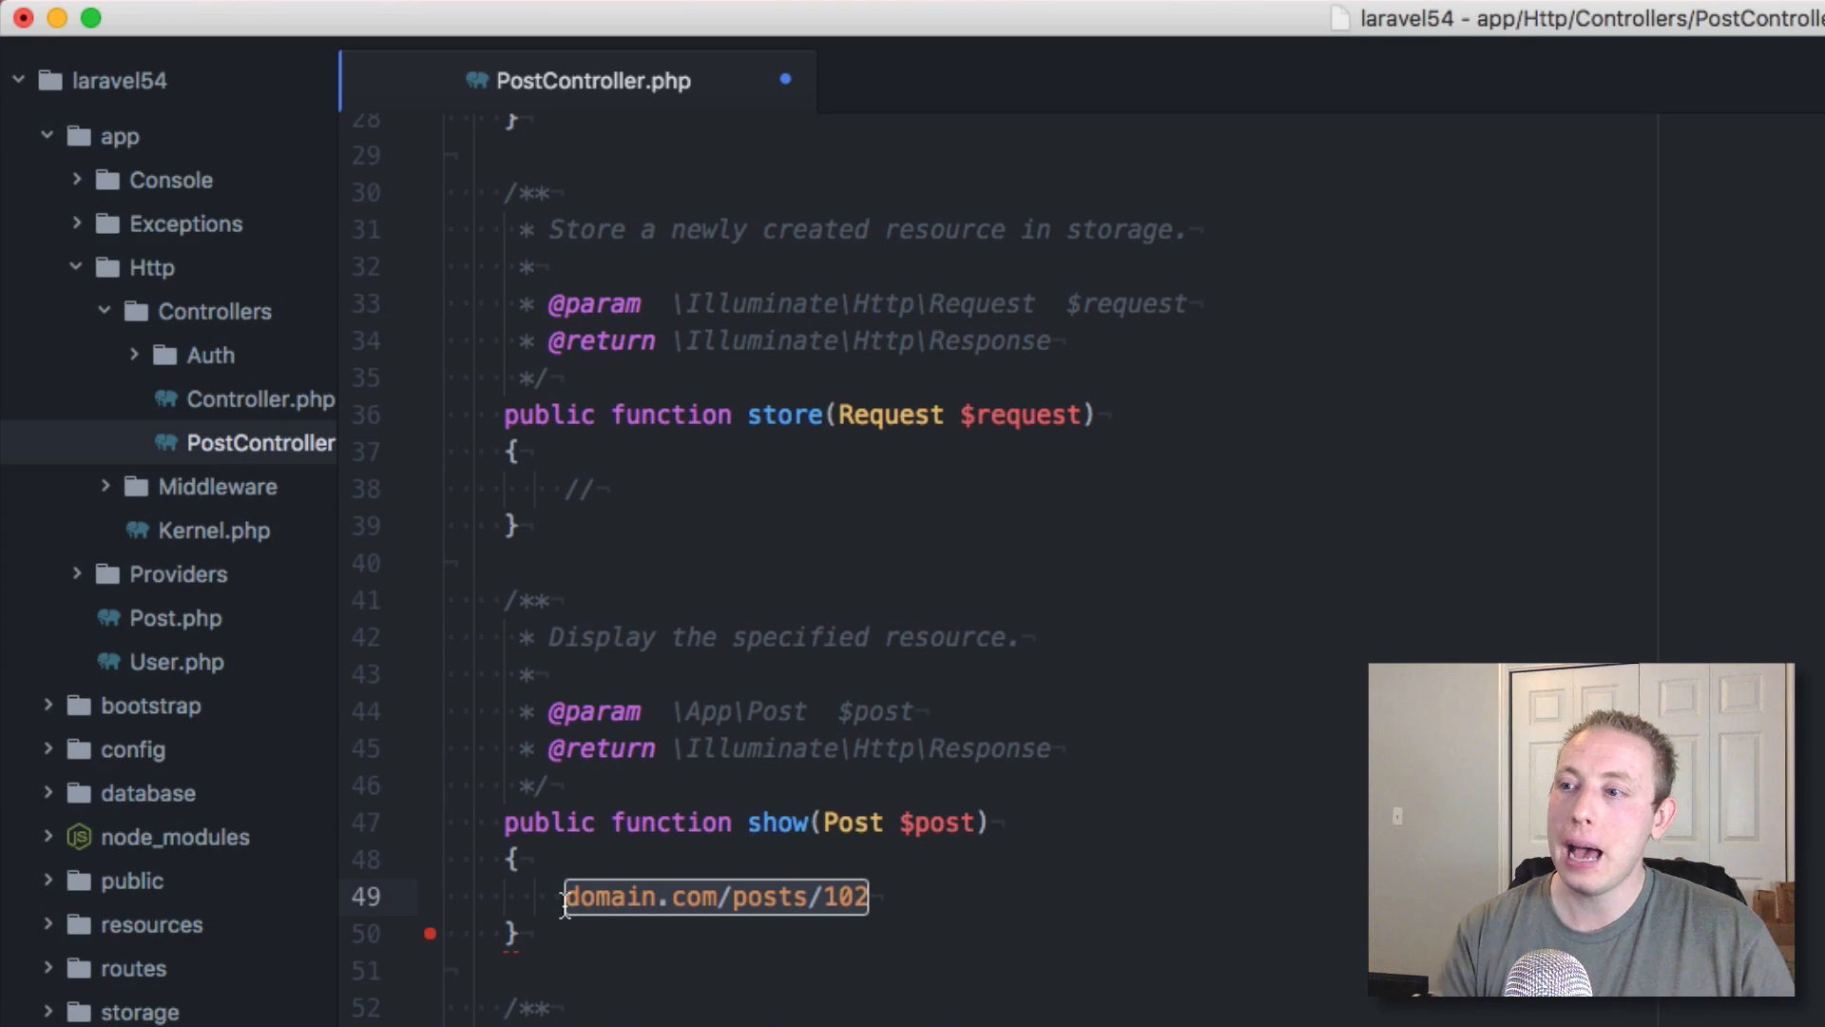
left_click(590, 902)
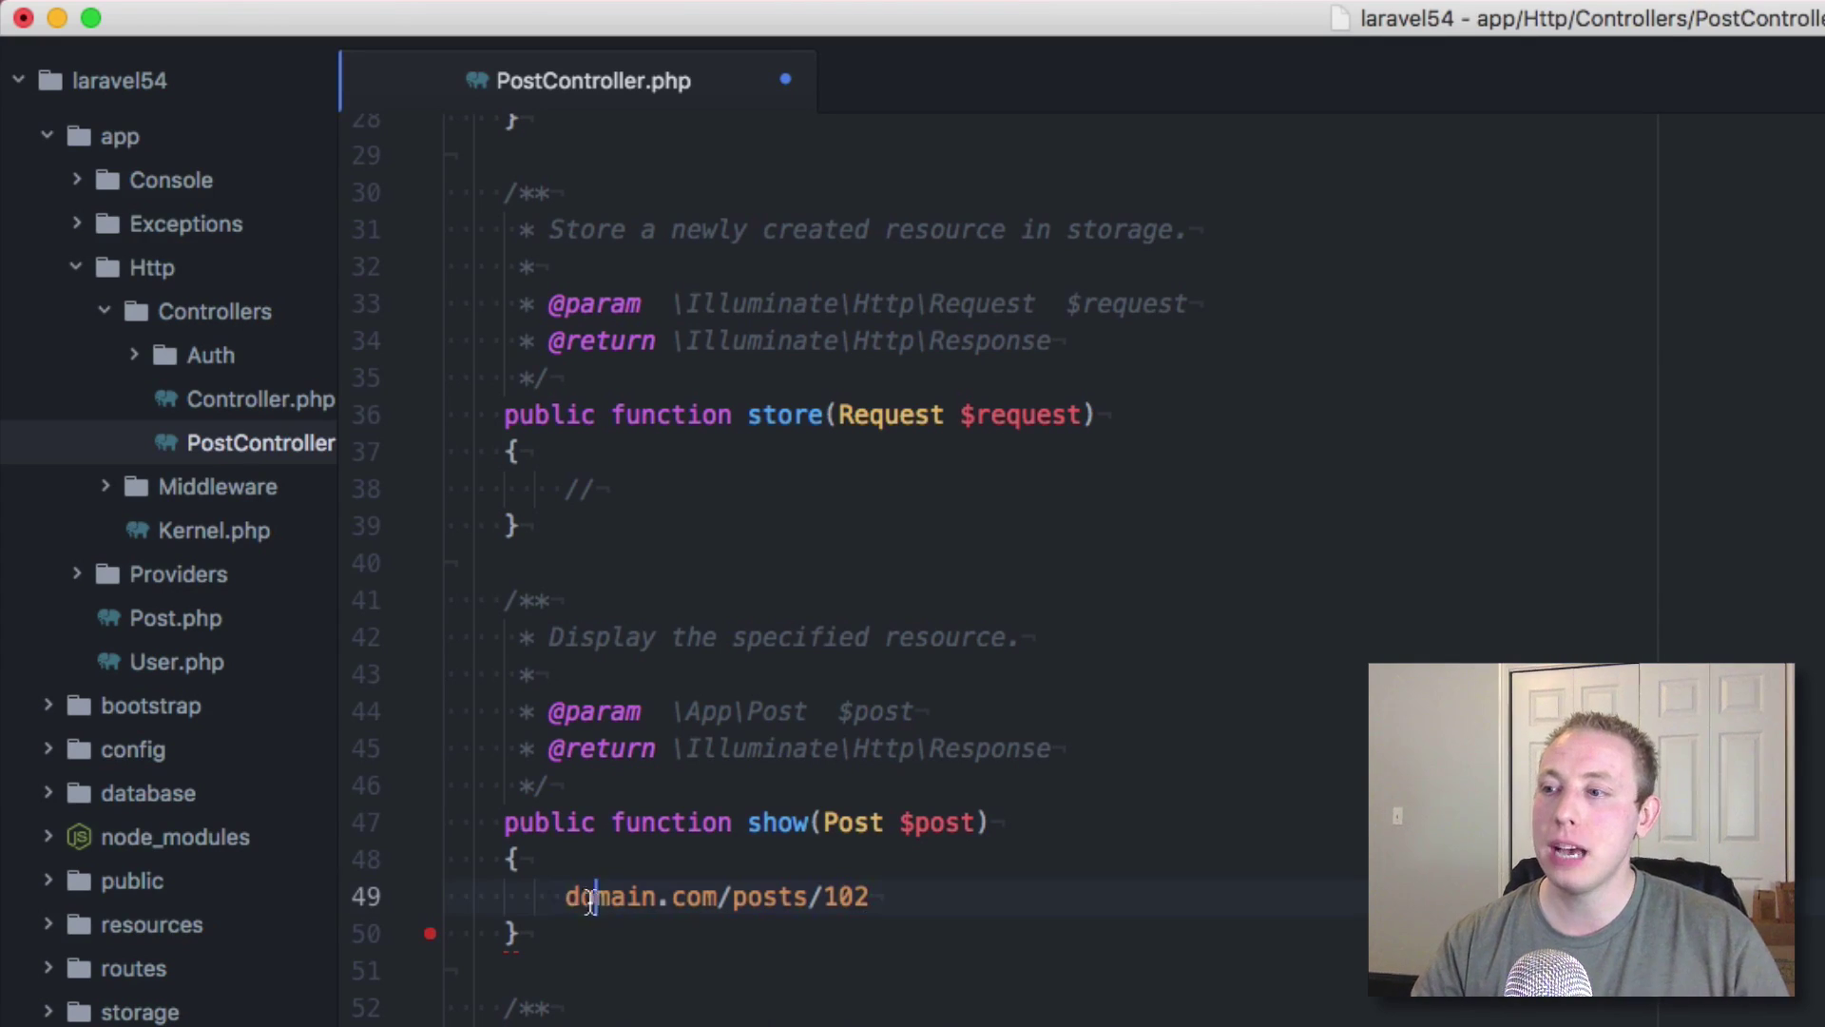
left_click(895, 895)
left_click_drag(880, 895, 827, 899)
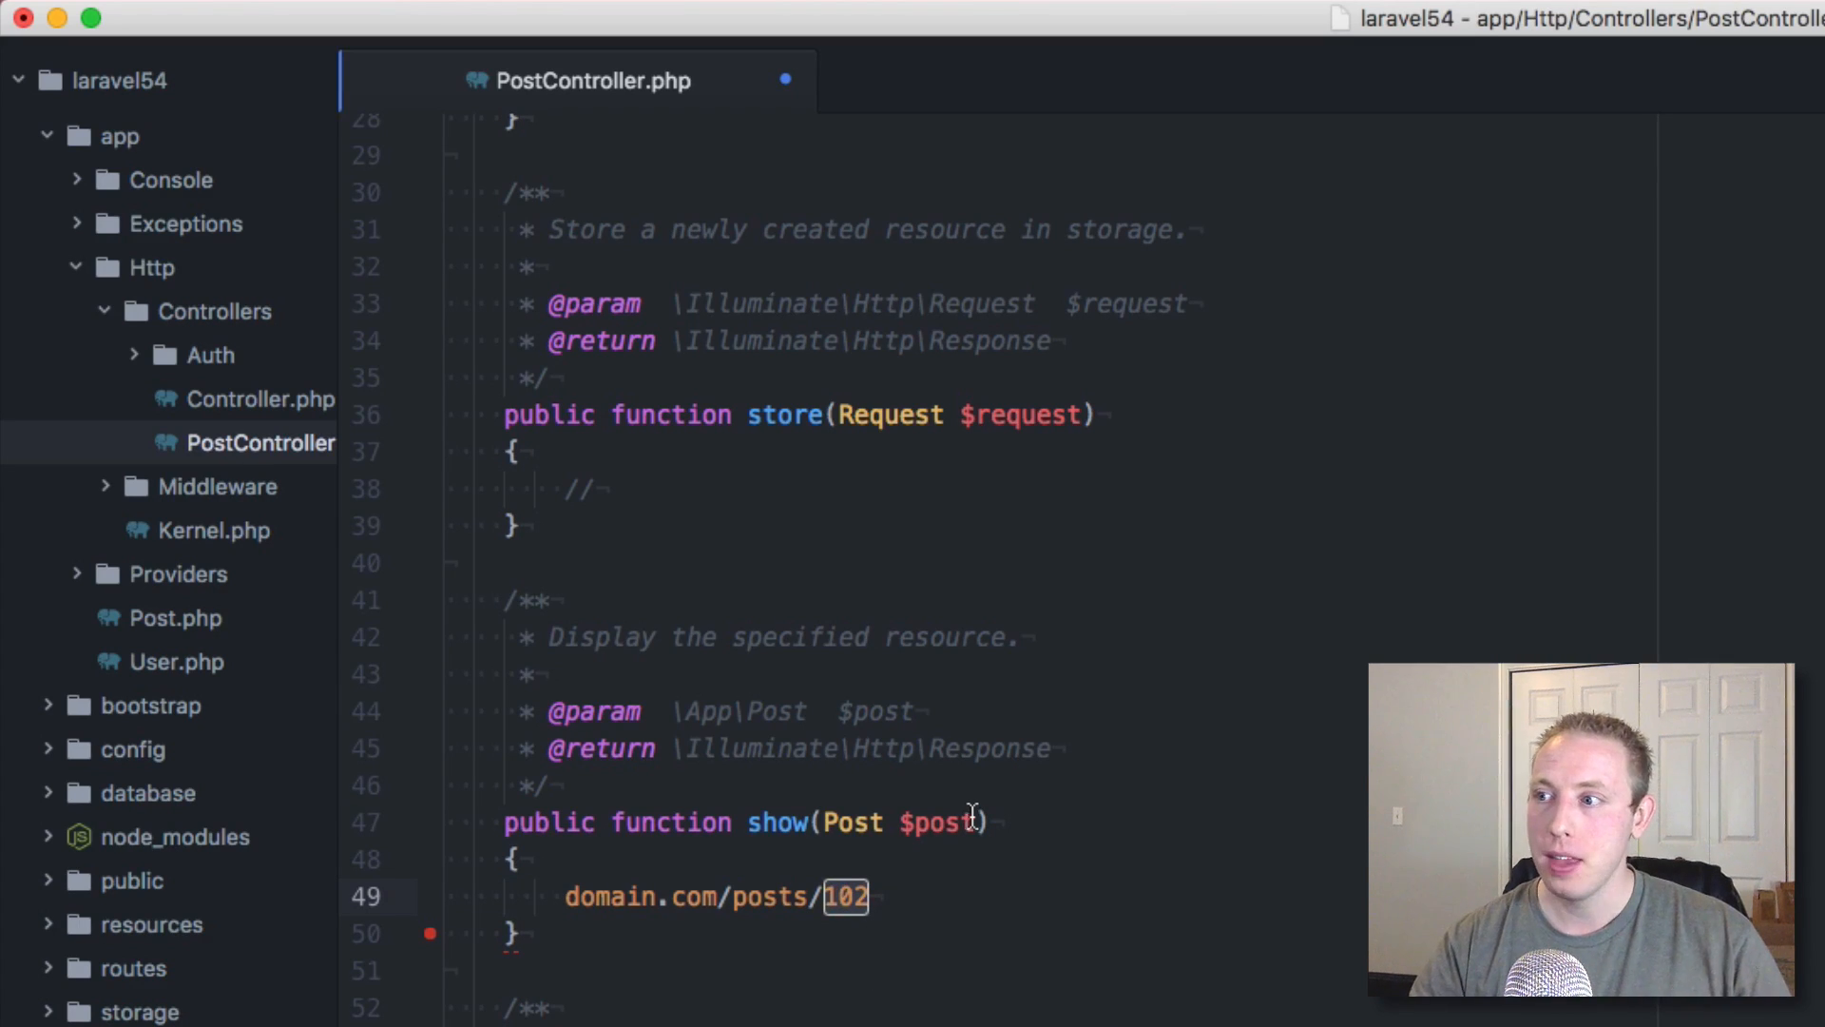
left_click(979, 822)
left_click_drag(979, 822, 905, 828)
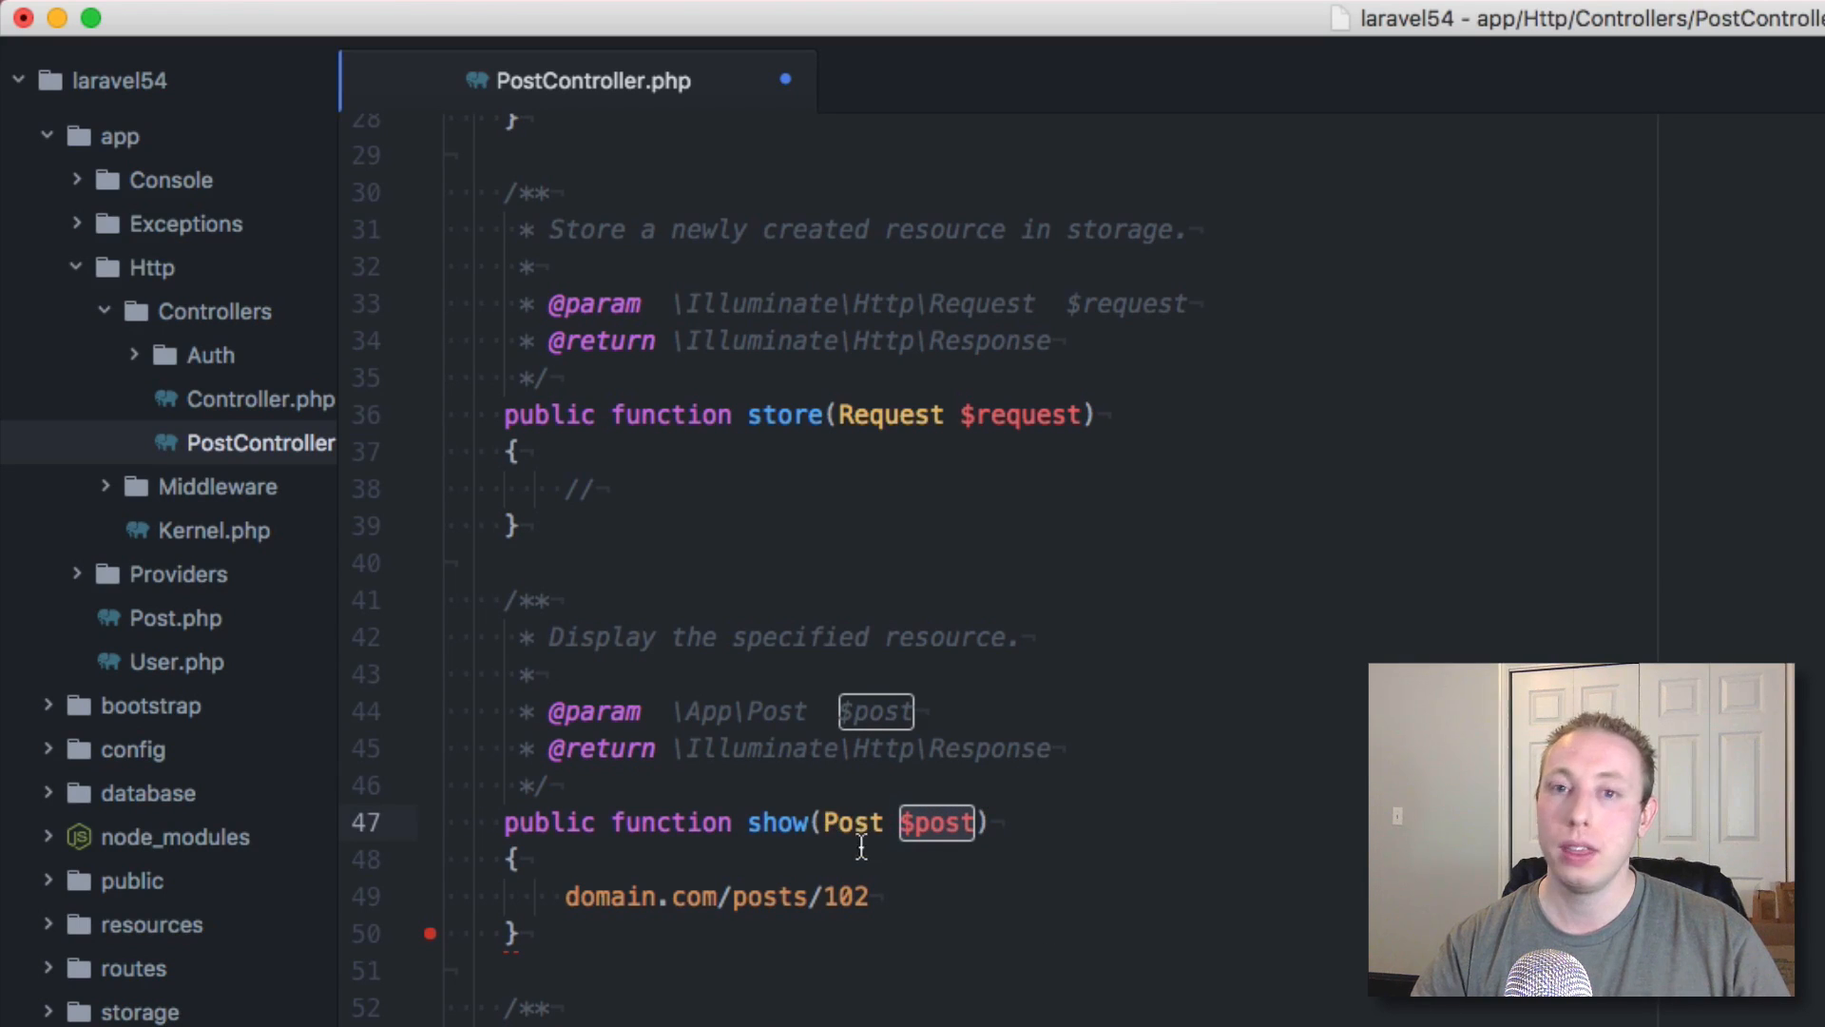
scroll(739, 486, "up", 3)
scroll(741, 485, "up", 6)
left_click_drag(647, 281, 444, 282)
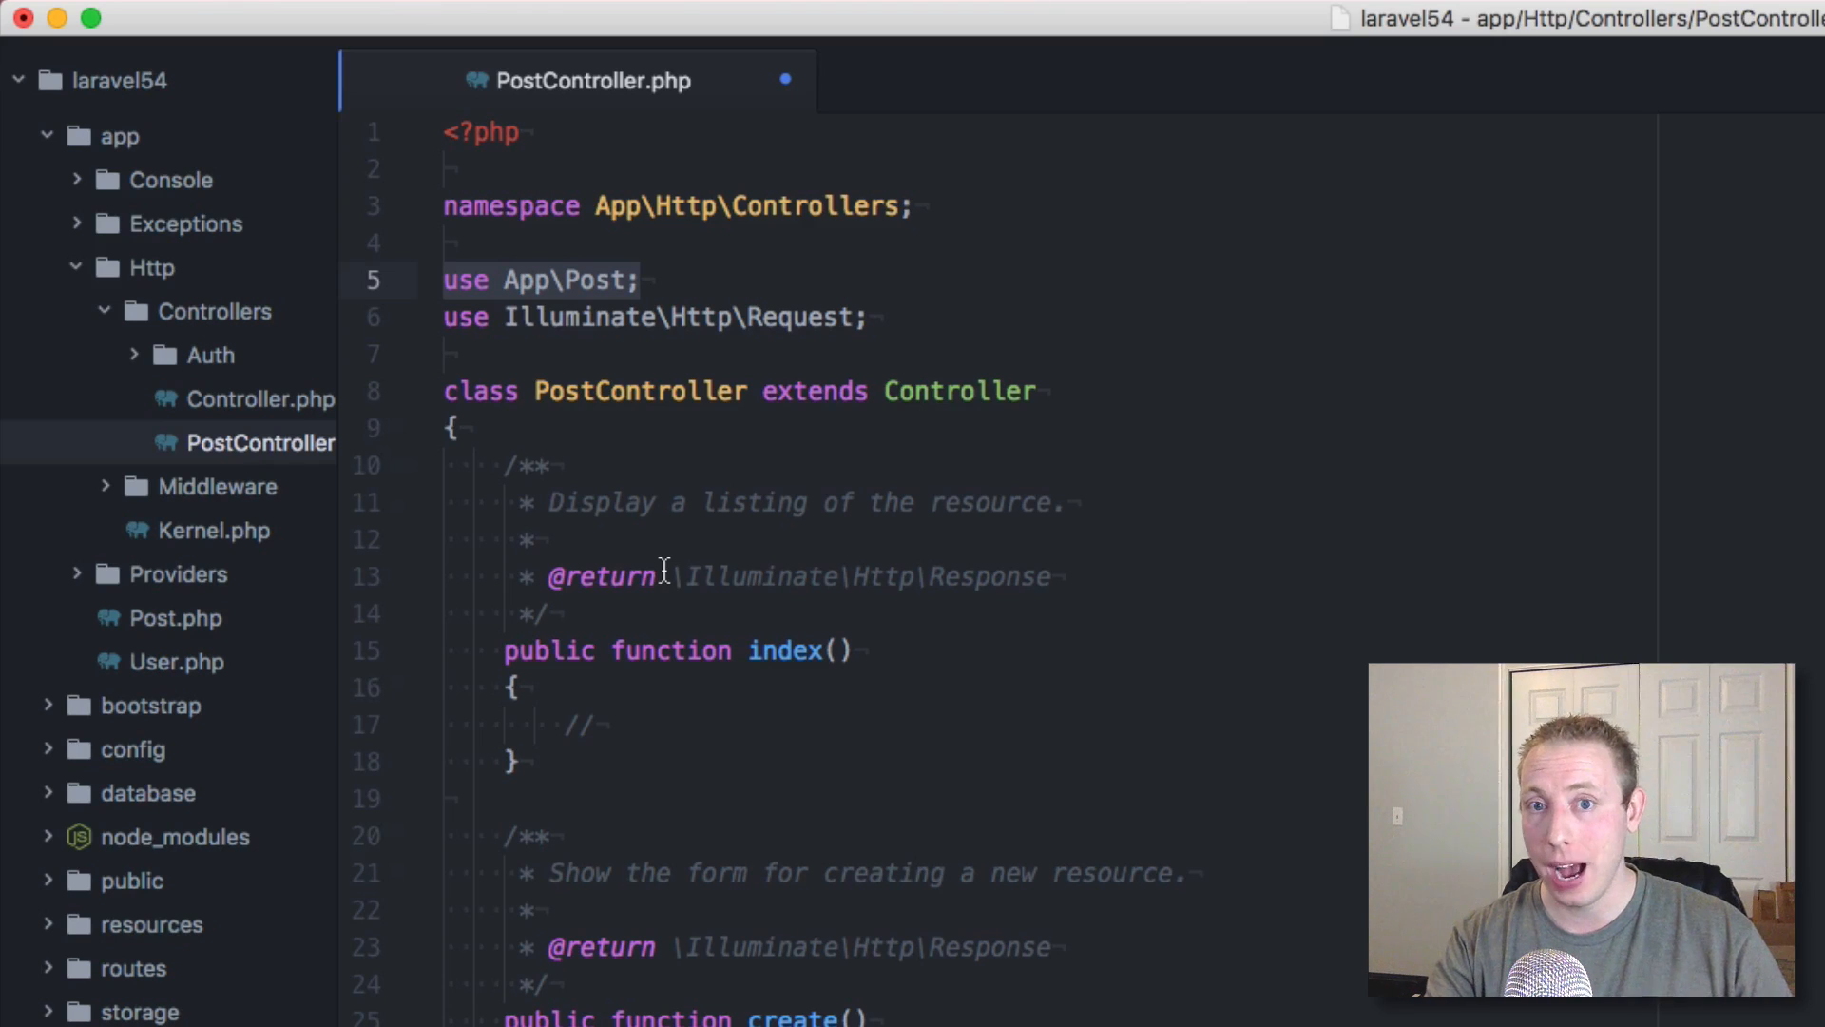
scroll(664, 573, "down", 10)
scroll(663, 571, "down", 2)
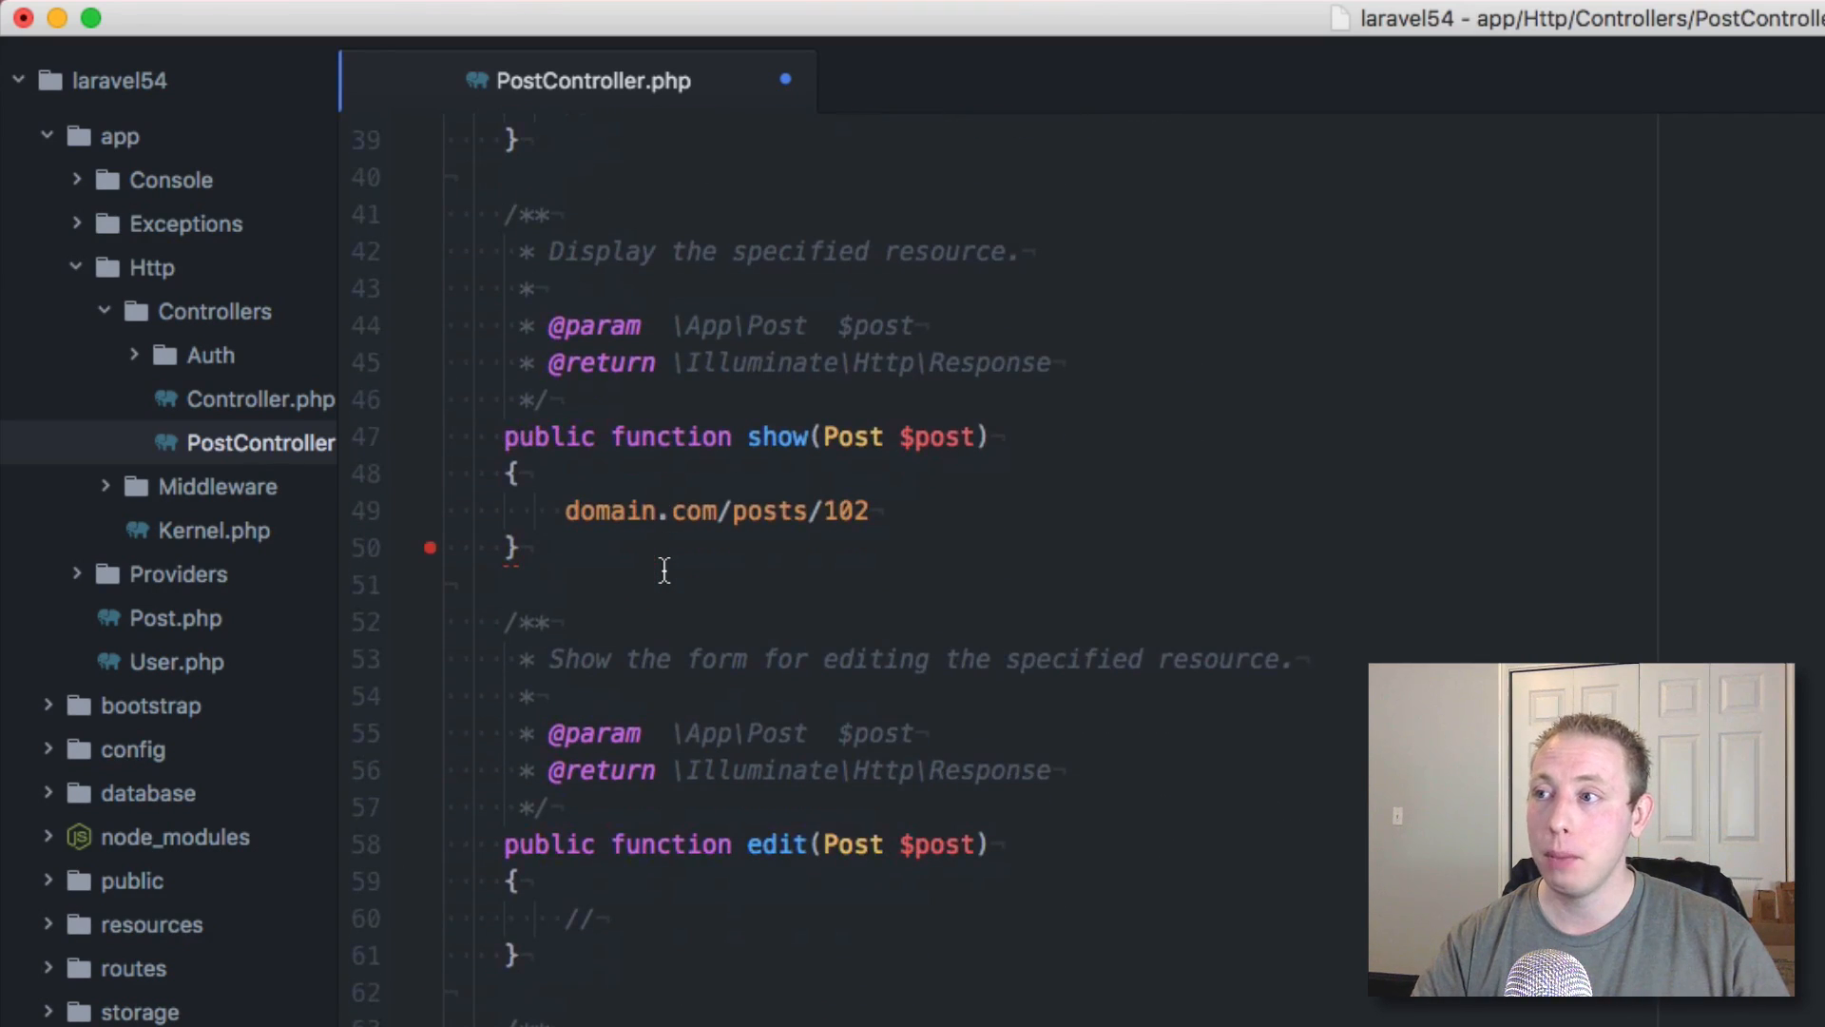
Replace the placeholder URL on line 49 with $post = Post::find($id);.
left_click_drag(873, 514, 551, 514)
key("BackSpace")
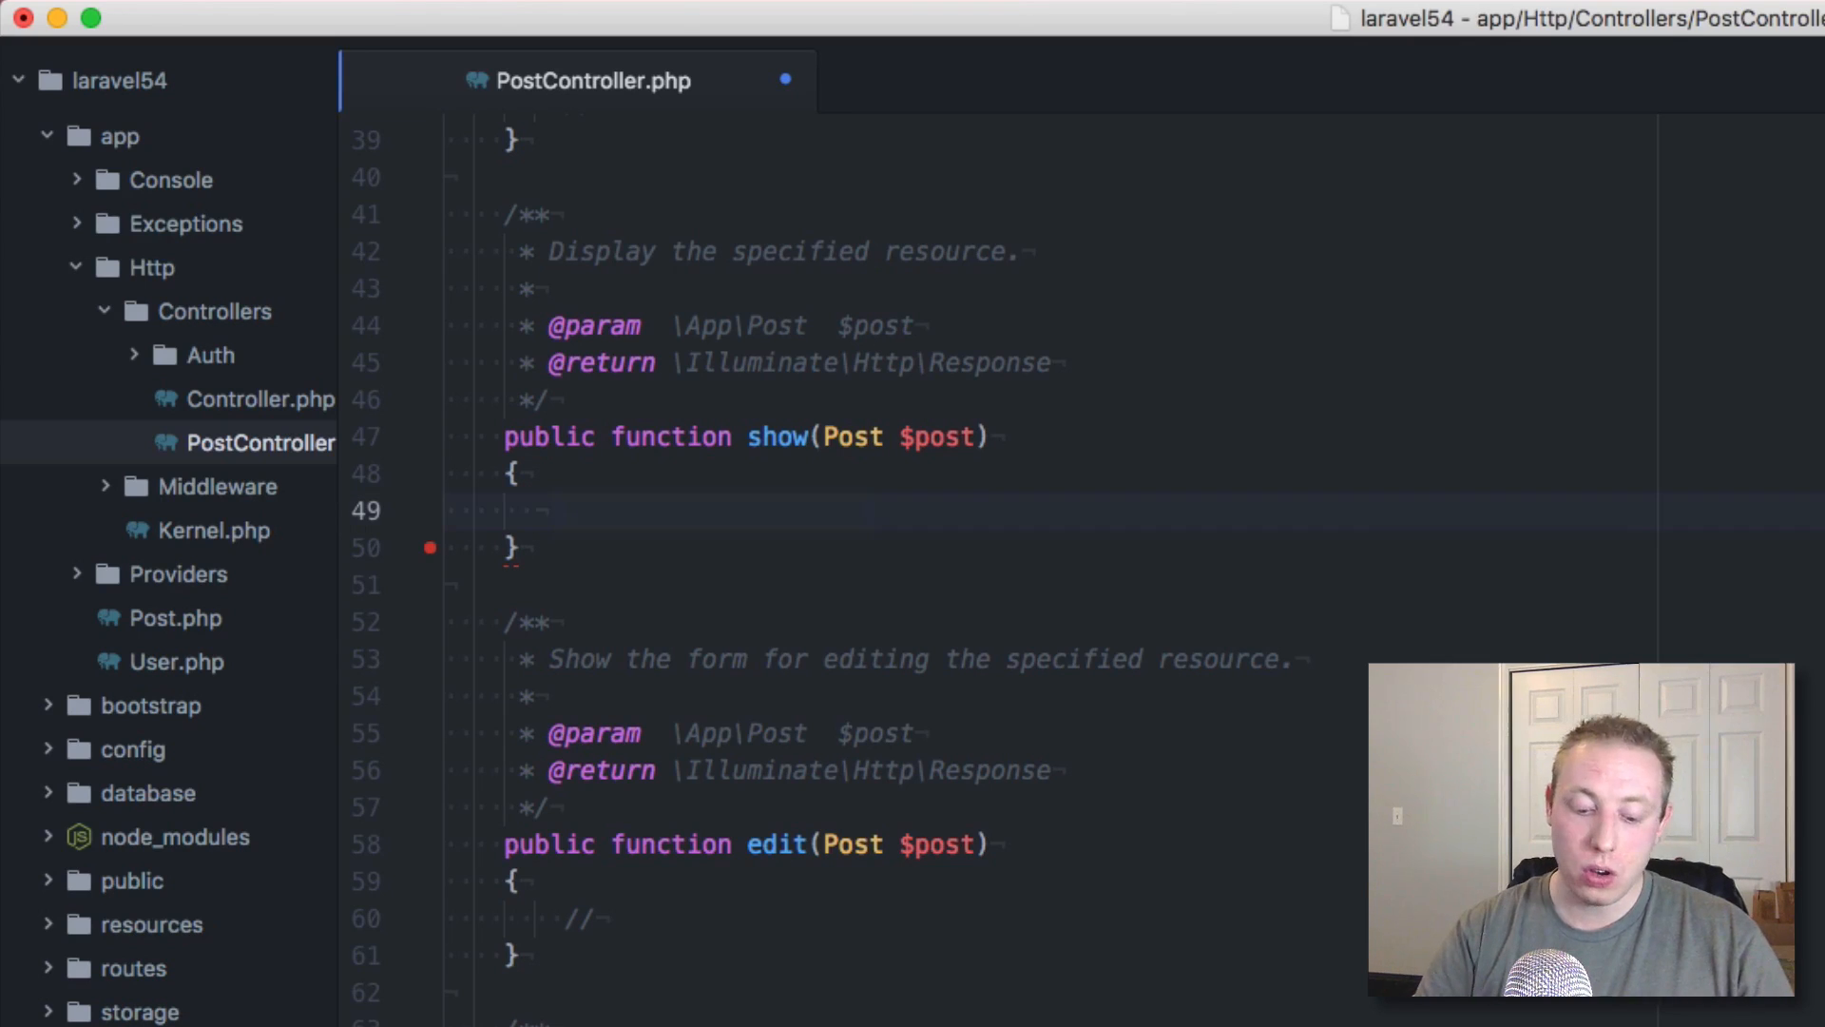
type("$post->n")
key("BackSpace")
type("title")
key("BackSpace")
key("BackSpace")
key("BackSpace")
key("BackSpace")
type("content")
key("BackSpace")
key("BackSpace")
key("BackSpace")
key("BackSpace")
key("BackSpace")
key("BackSpace")
key("BackSpace")
key("BackSpace")
key("BackSpace")
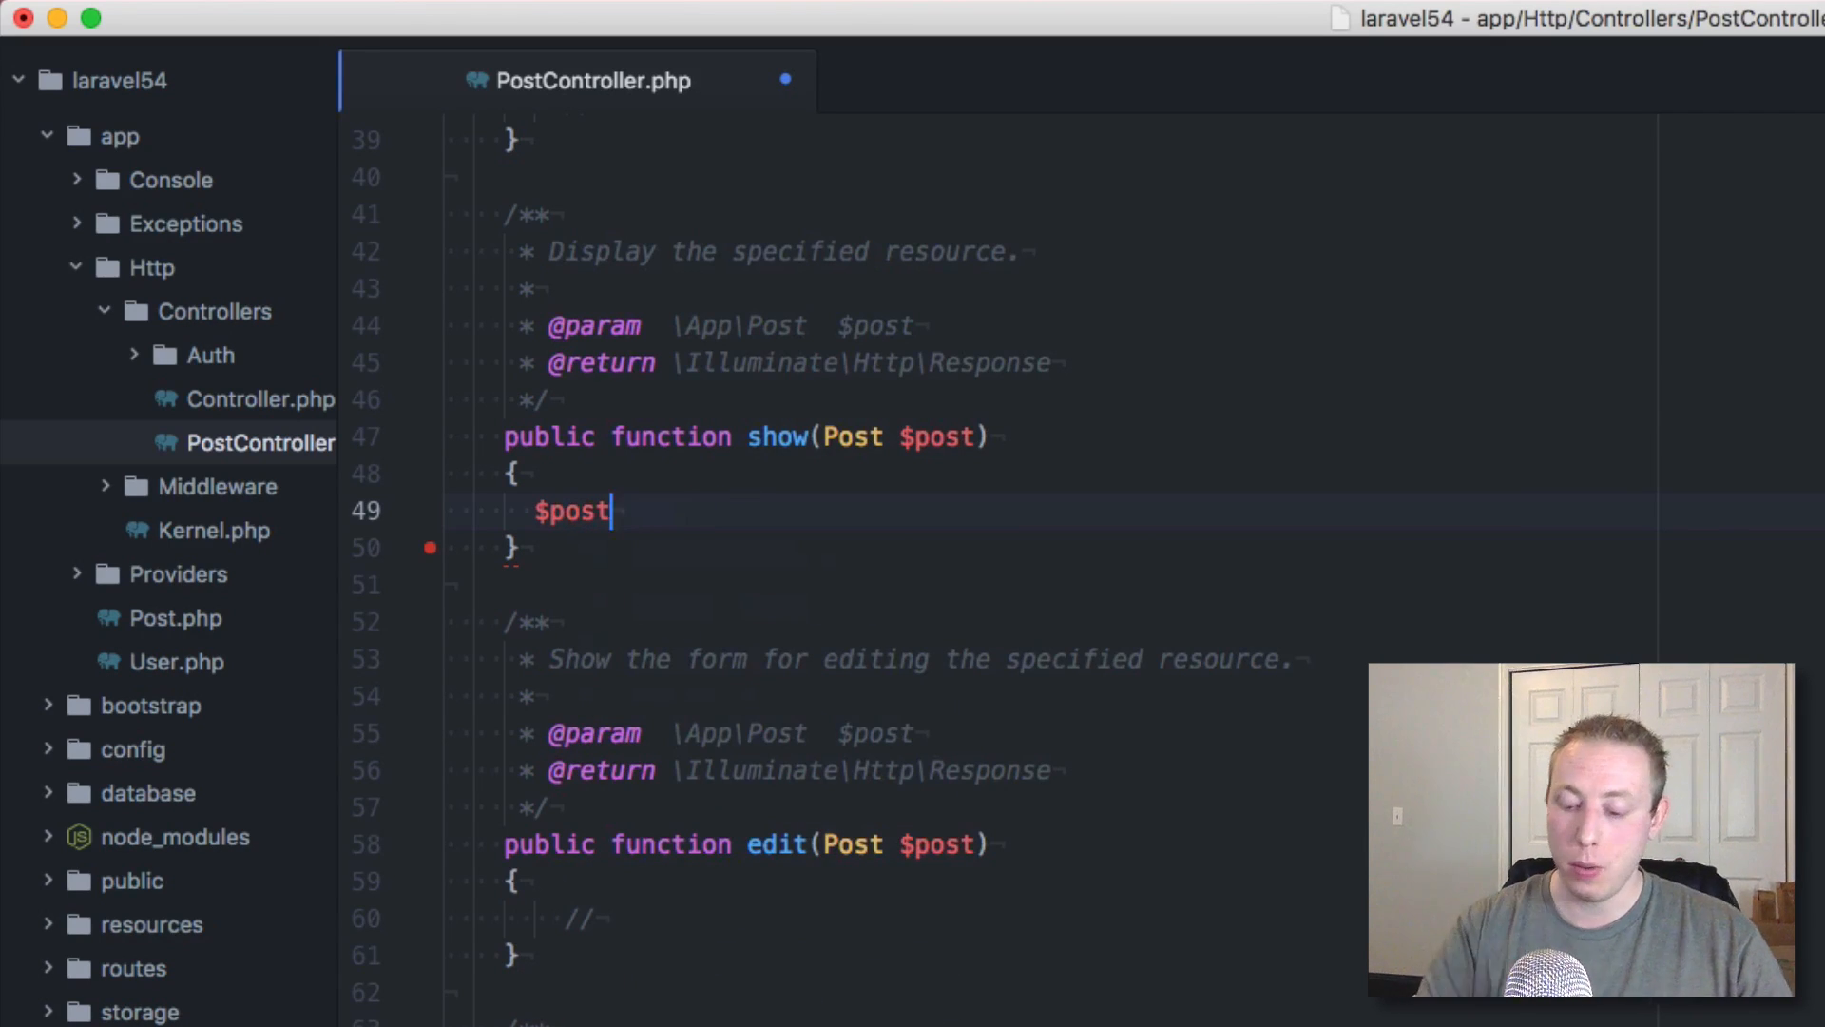
key("BackSpace")
key("BackSpace")
key("BackSpace")
key("BackSpace")
type("post")
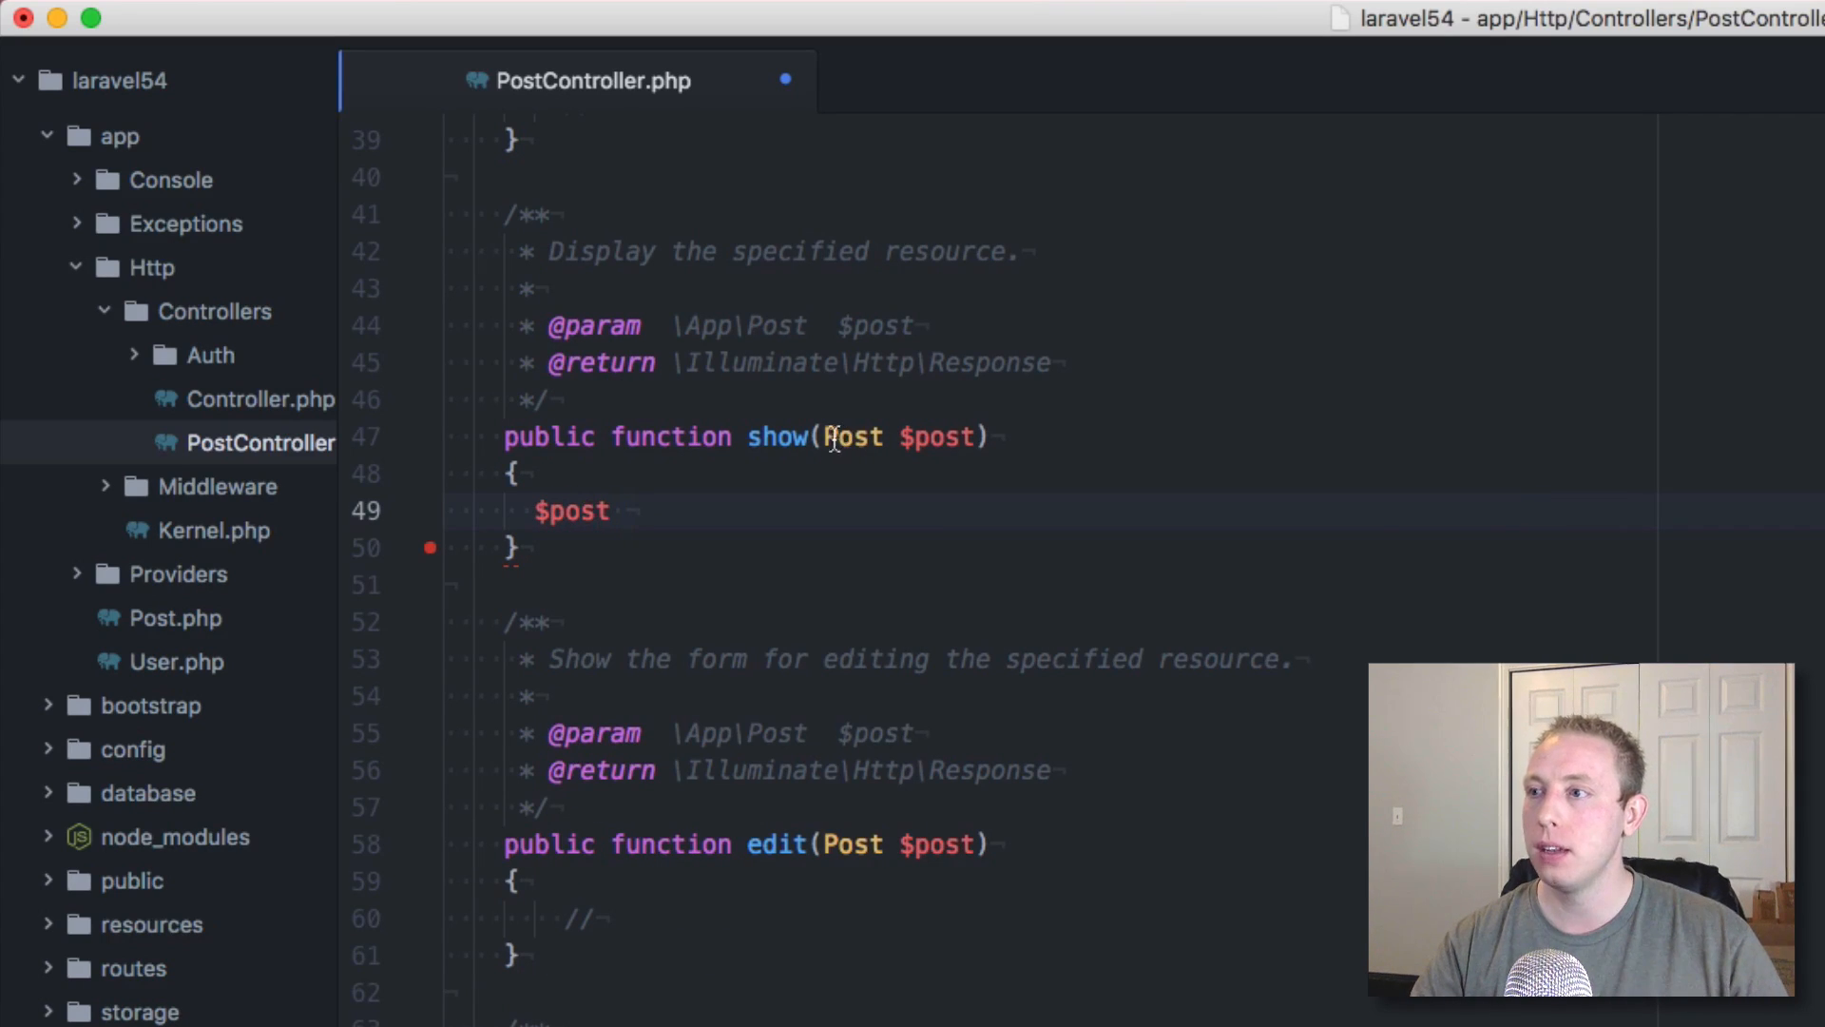
Change the signature to show($id) and start a new $post line below the find statement.
left_click_drag(827, 443, 966, 443)
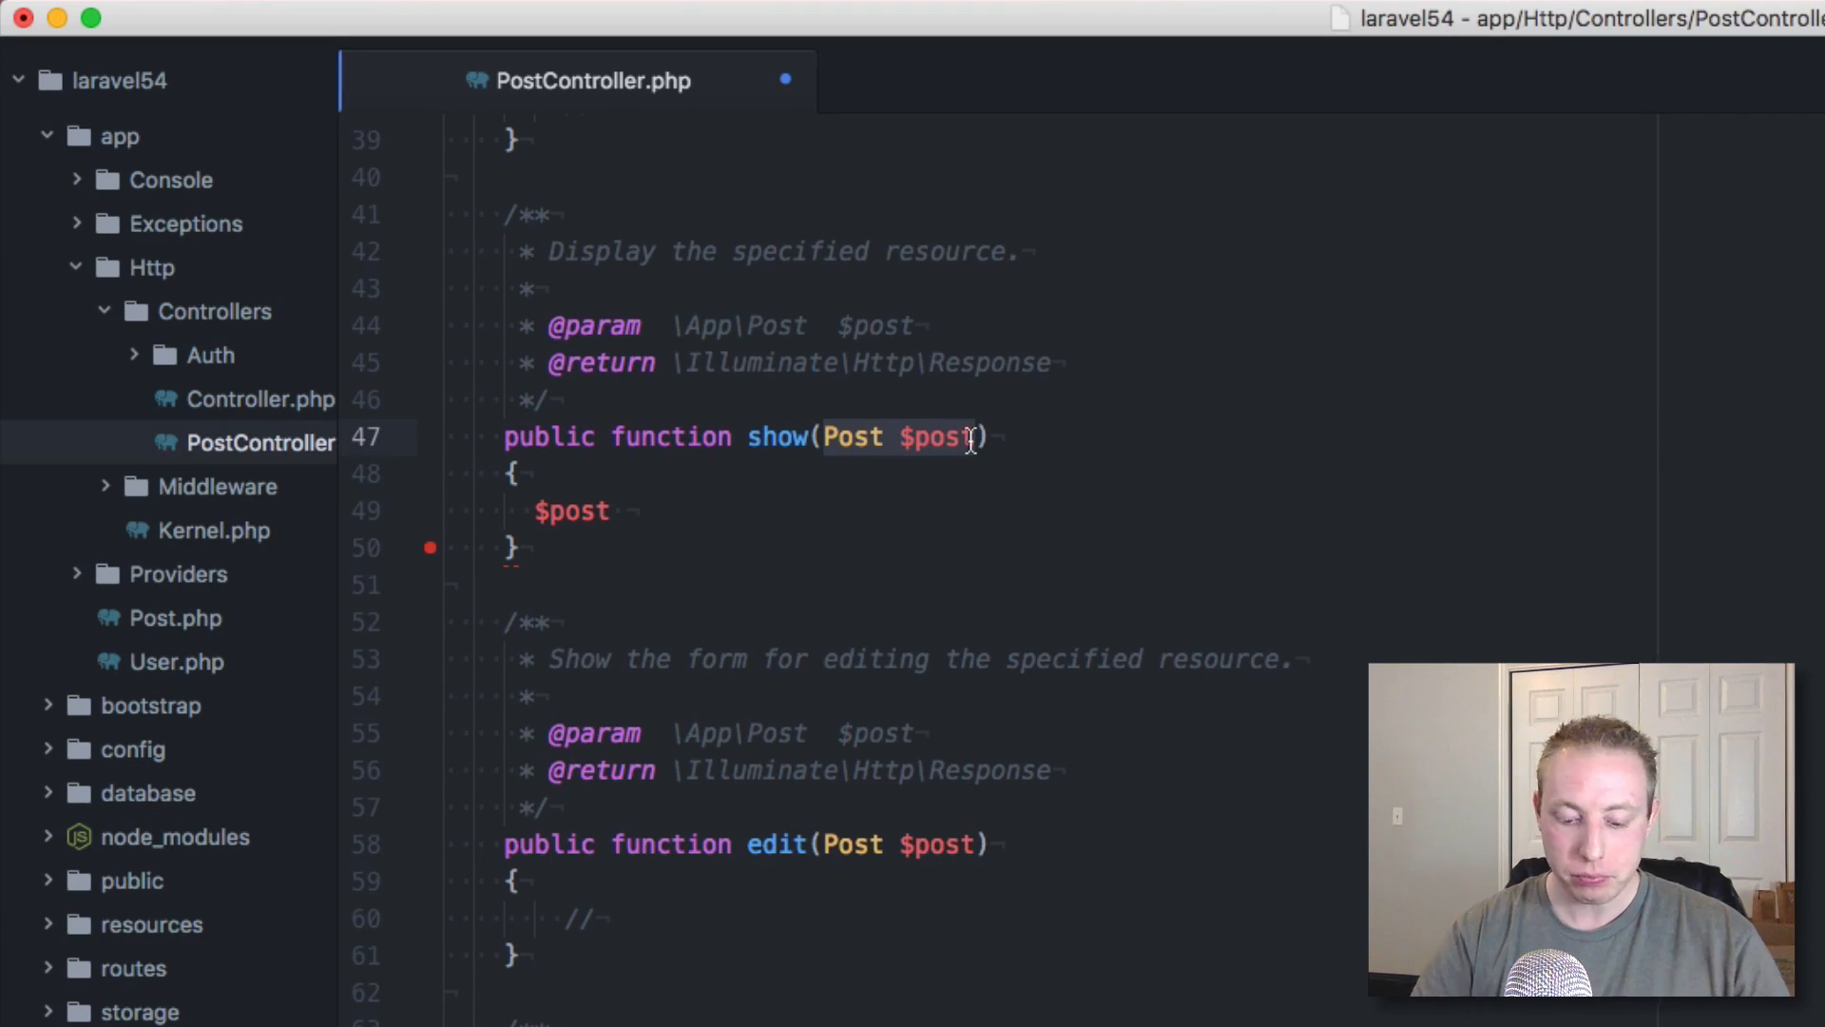
type("$id")
left_click(722, 495)
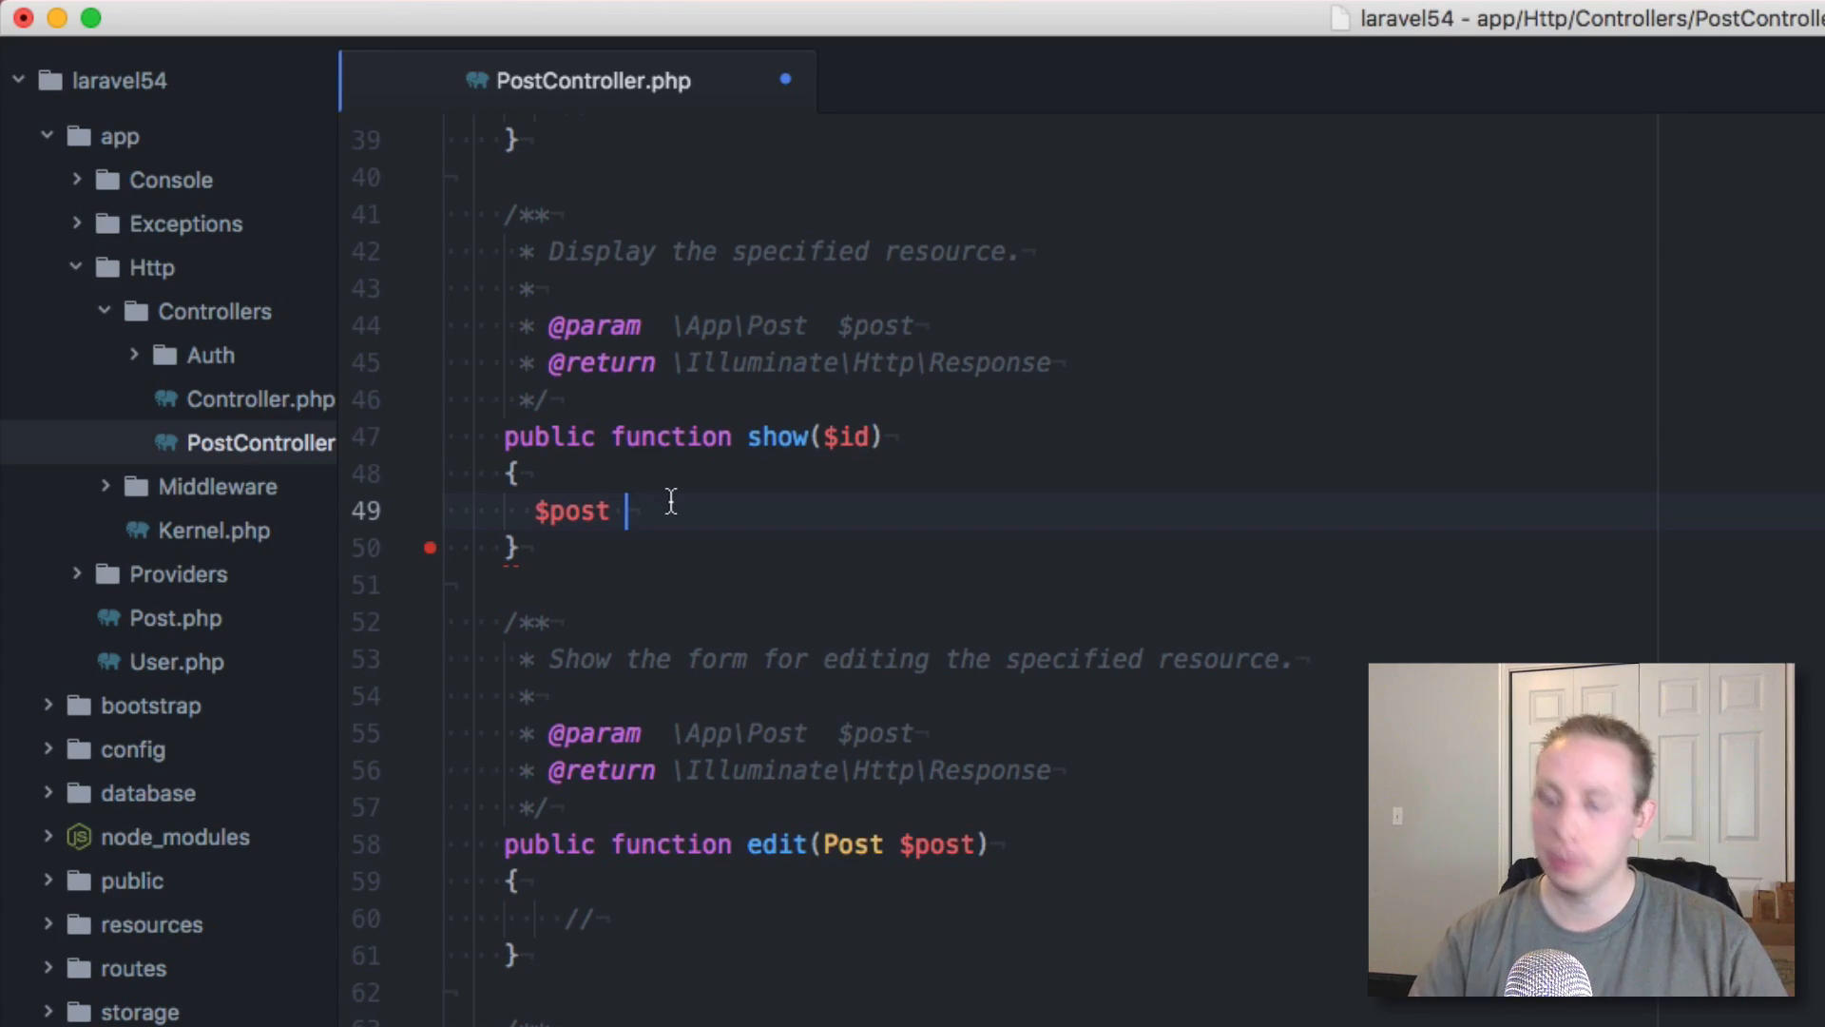
type("= ")
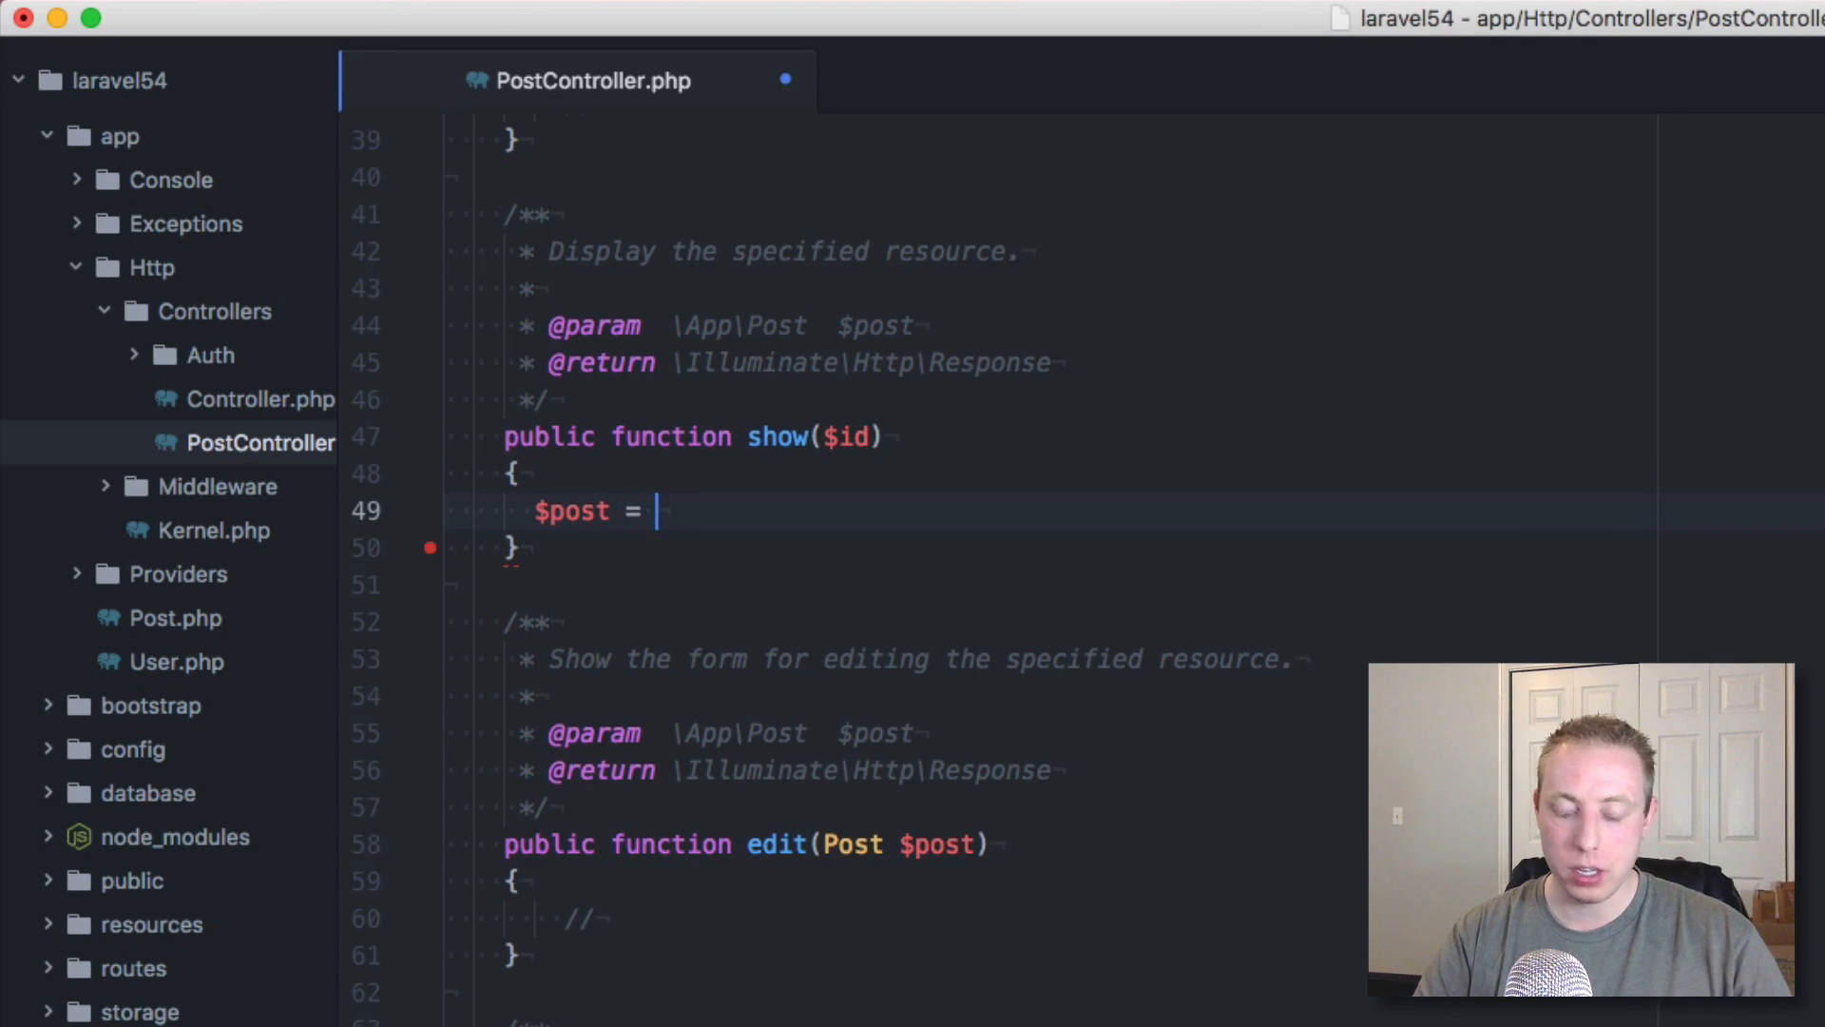
type("Post::fin")
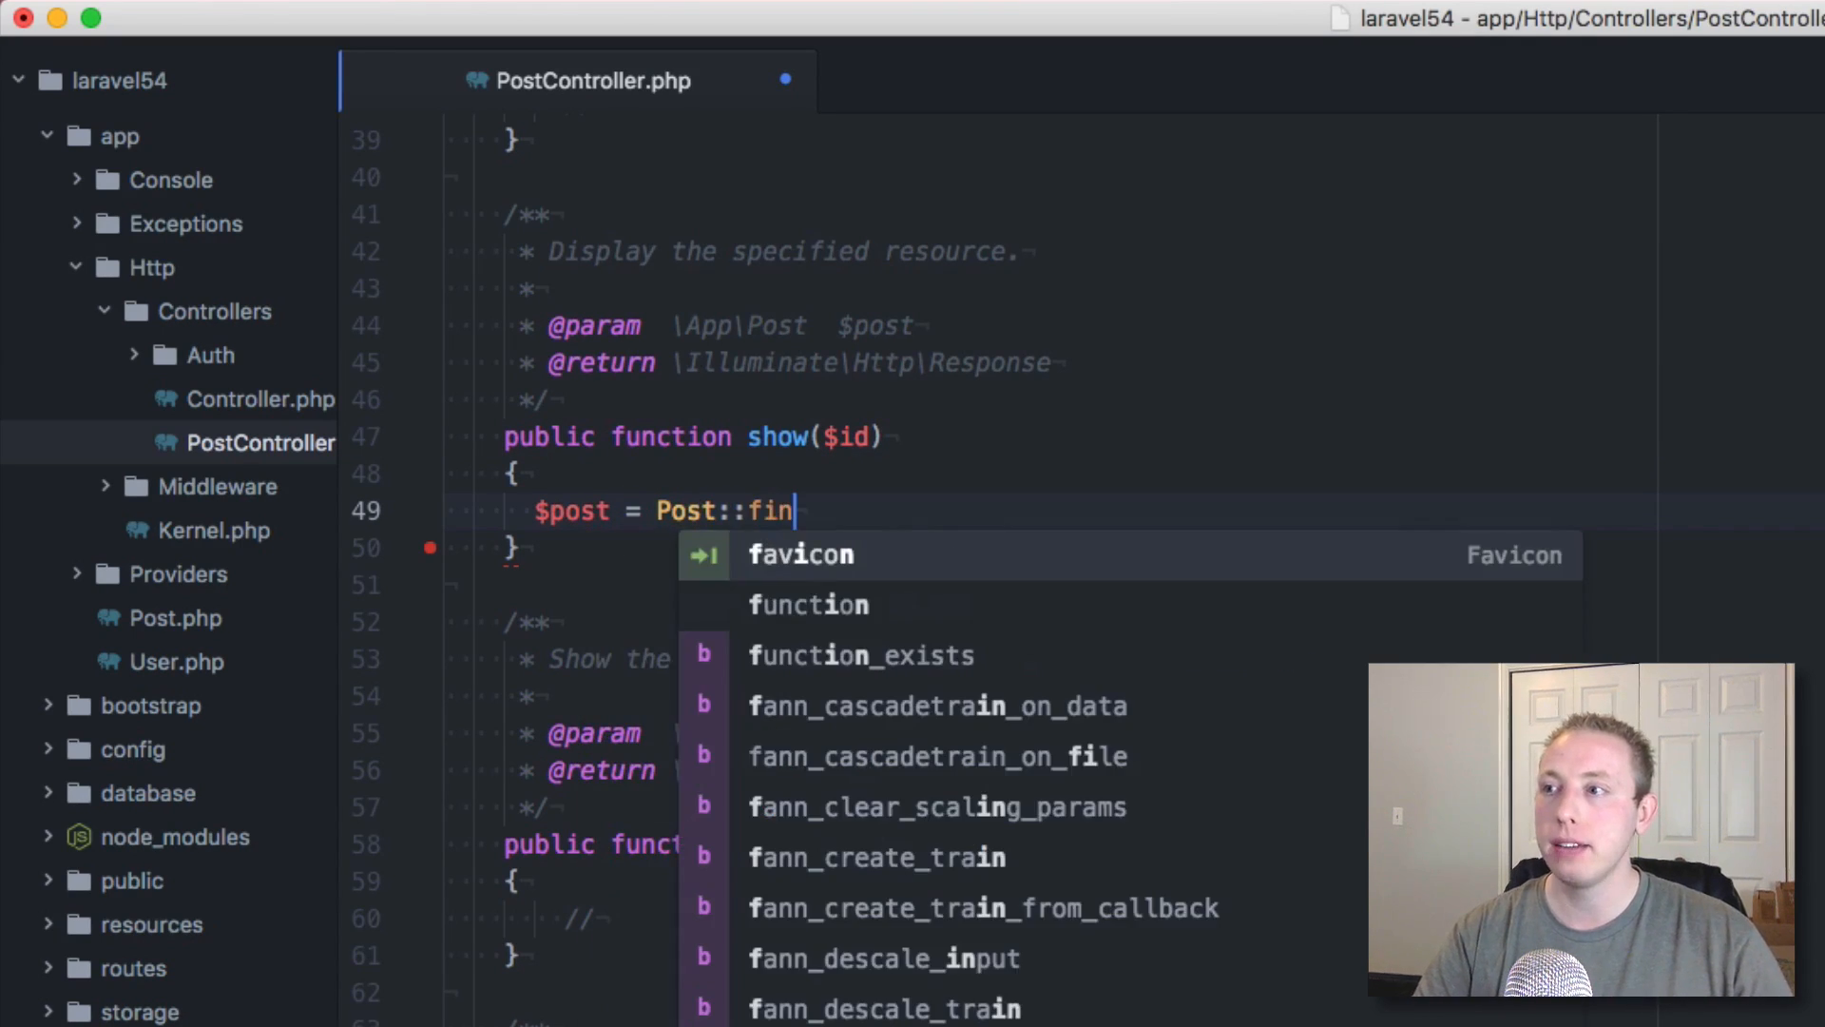
type("dOrFail")
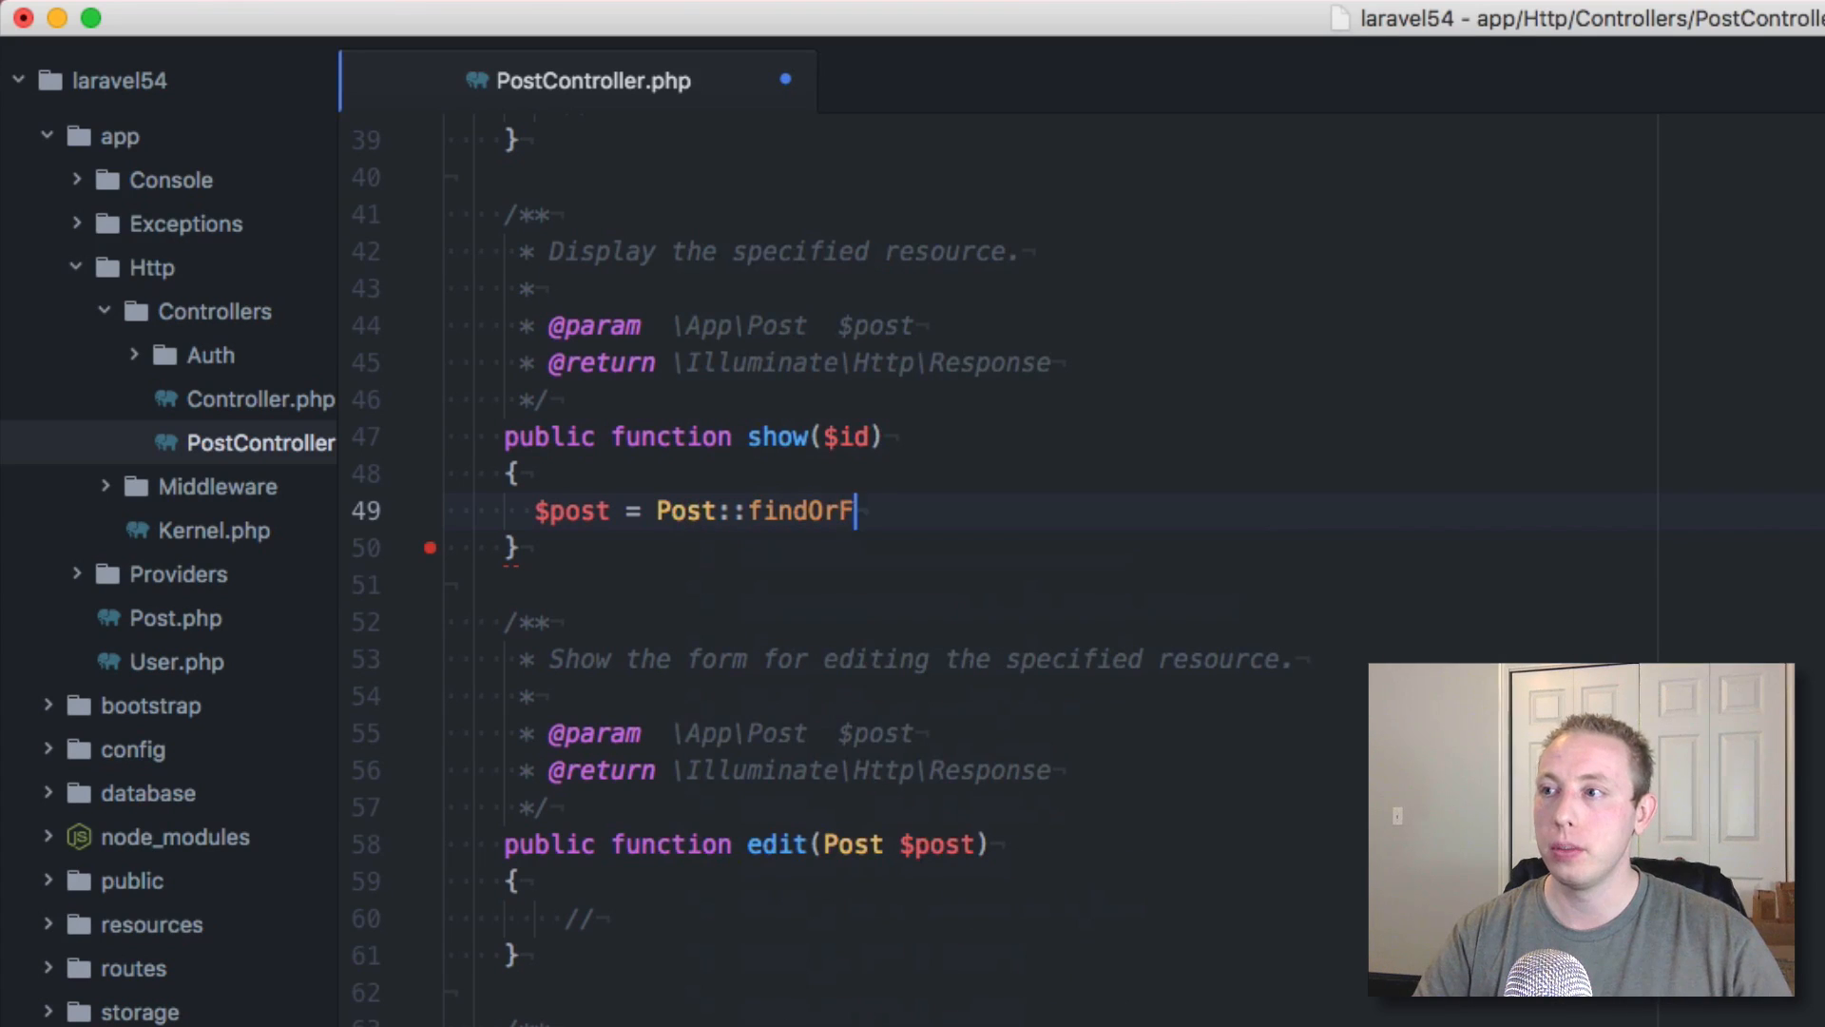
type("(")
key("BackSpace")
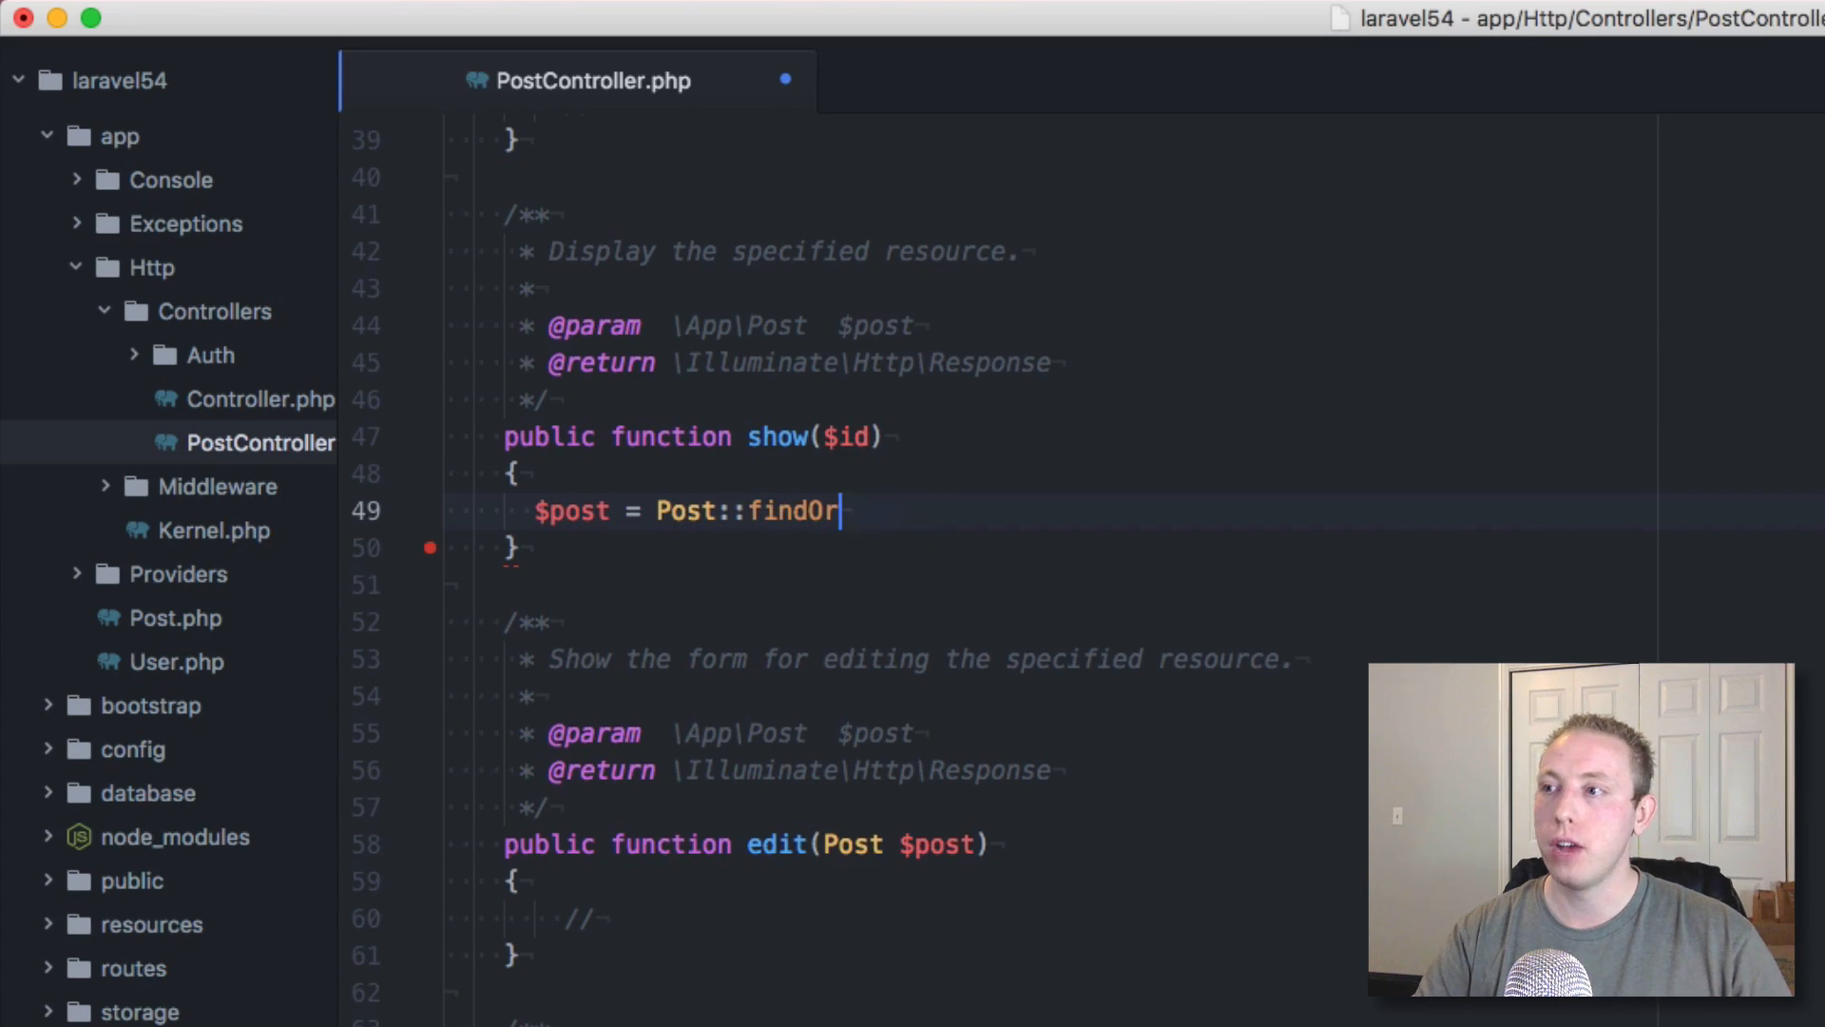
type("($")
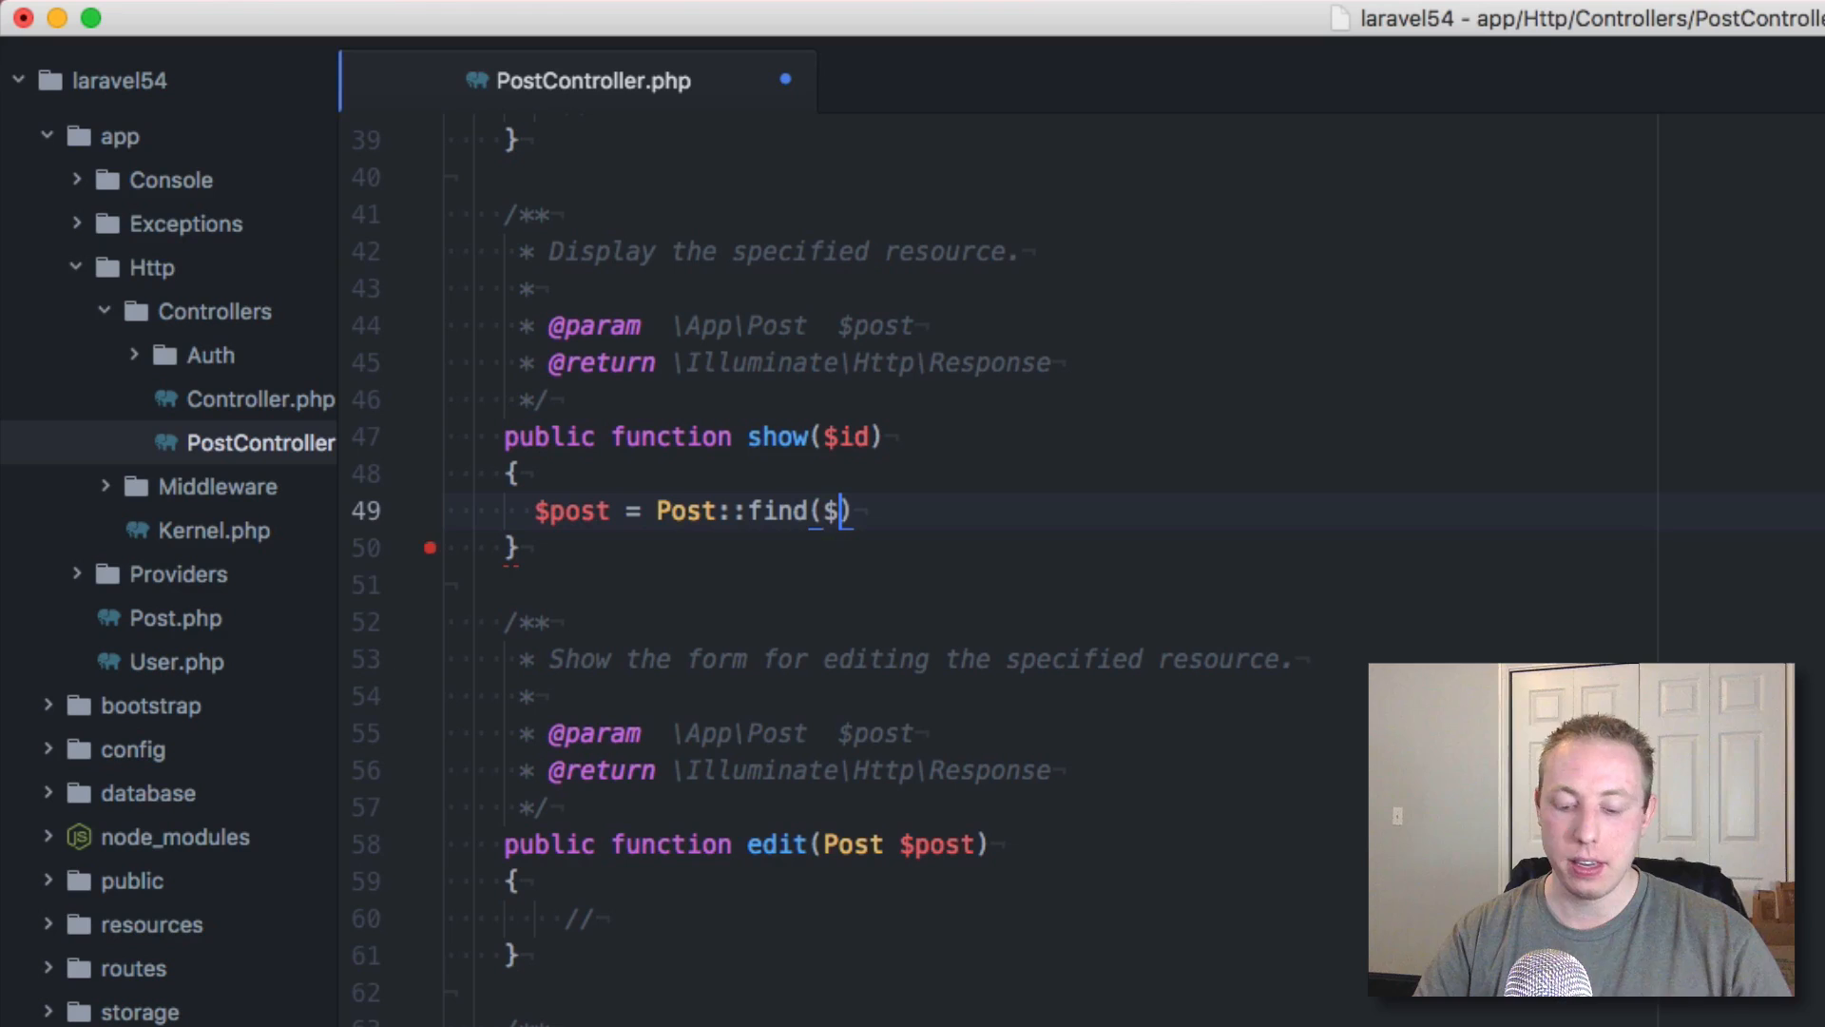
type("id);")
key("Return")
type("$post")
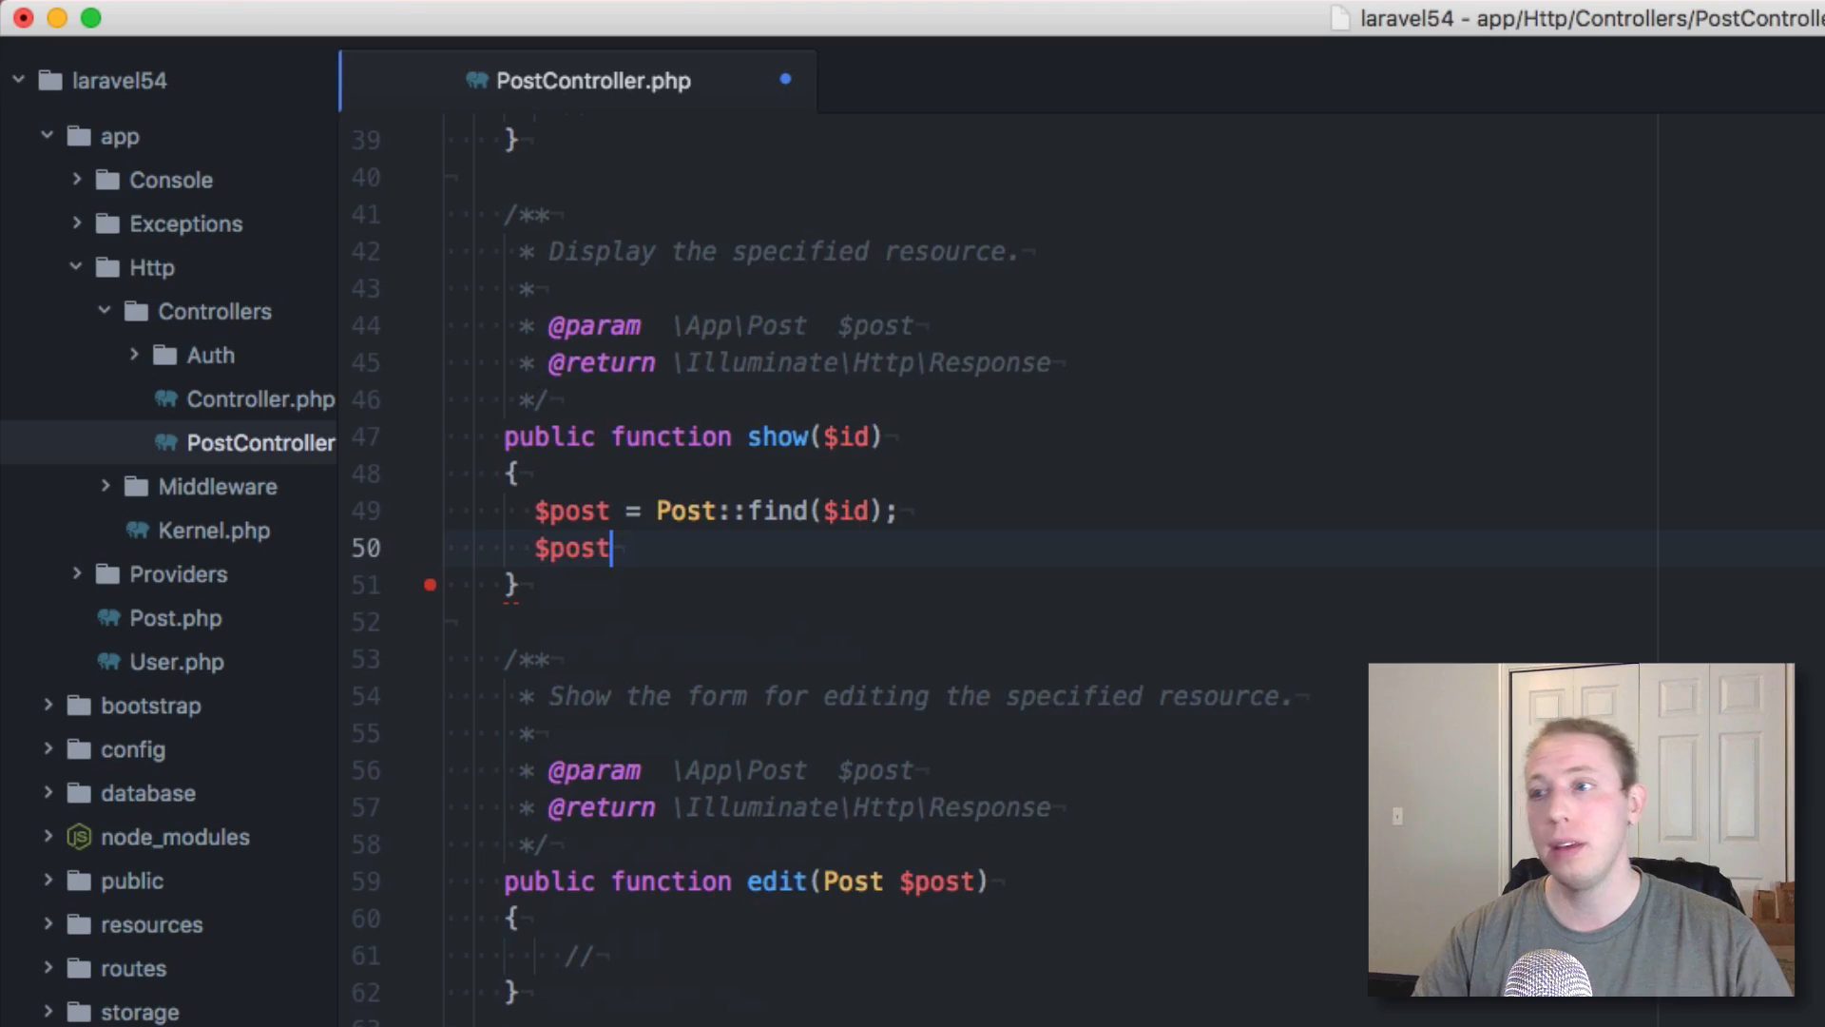
mouse_move(533, 514)
left_mouse_down()
mouse_move(960, 528)
mouse_move(525, 515)
left_mouse_up()
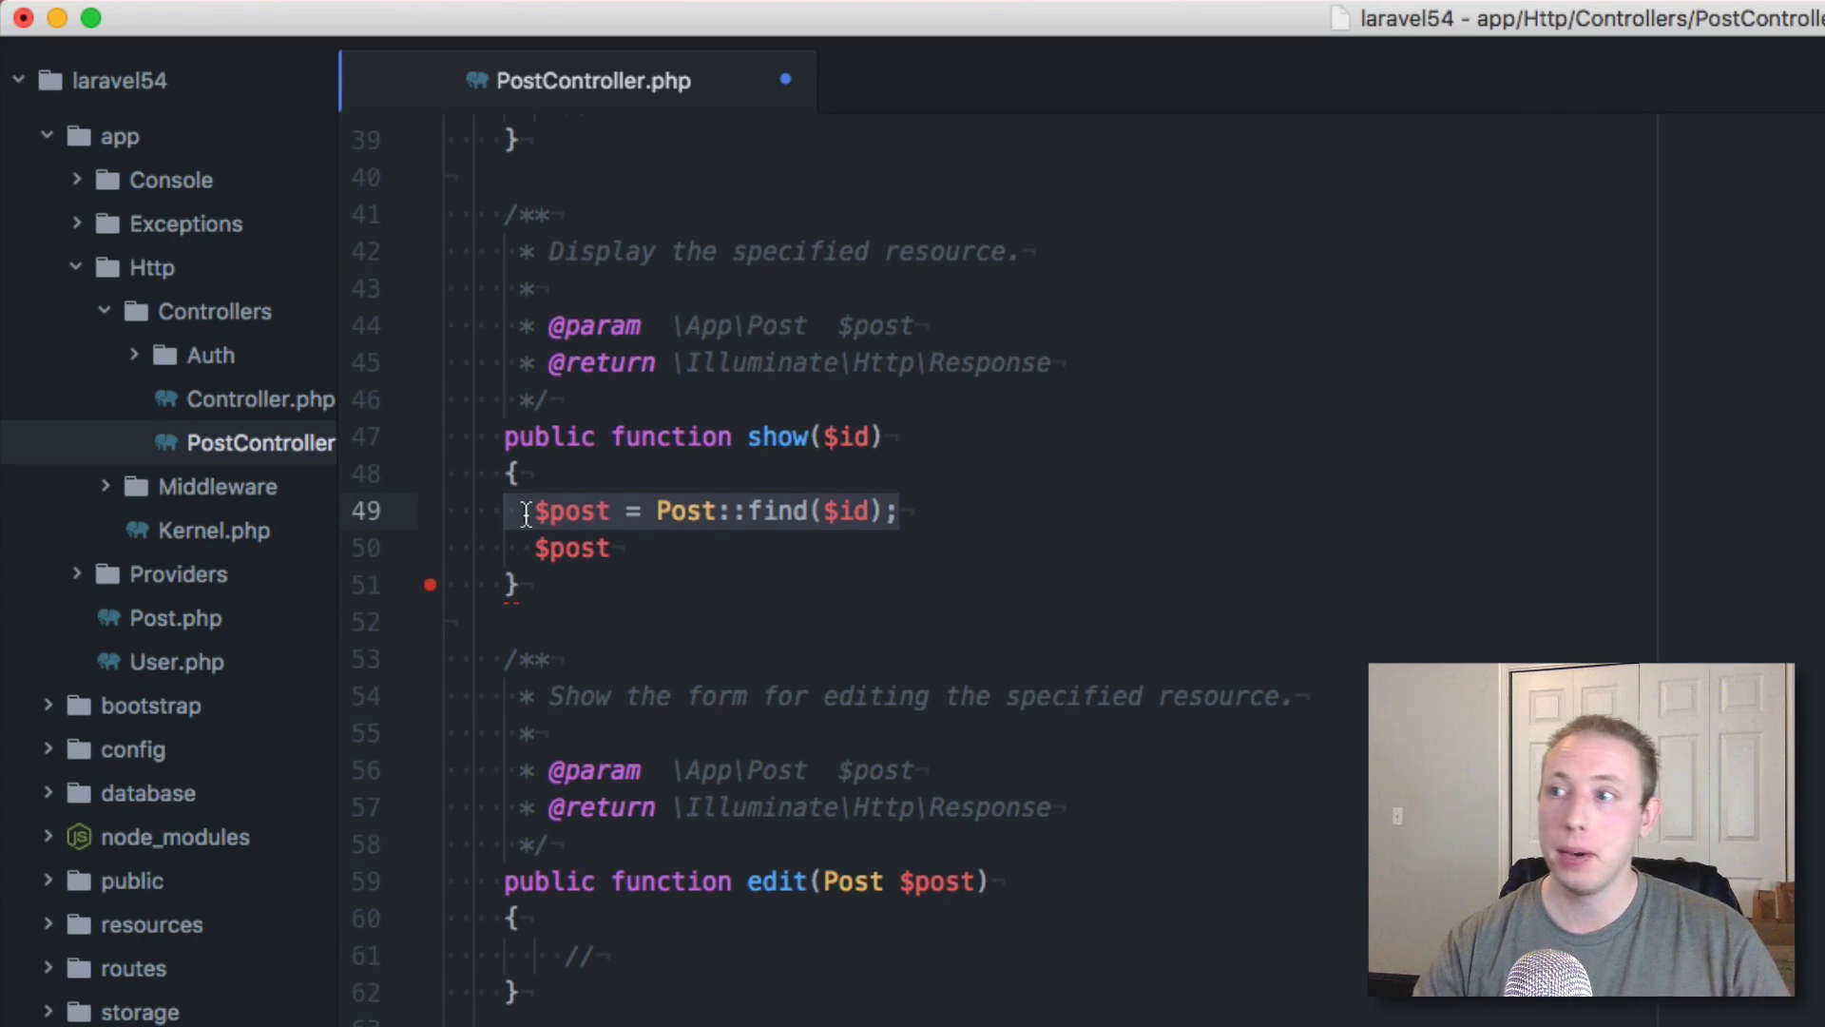
left_click(825, 438)
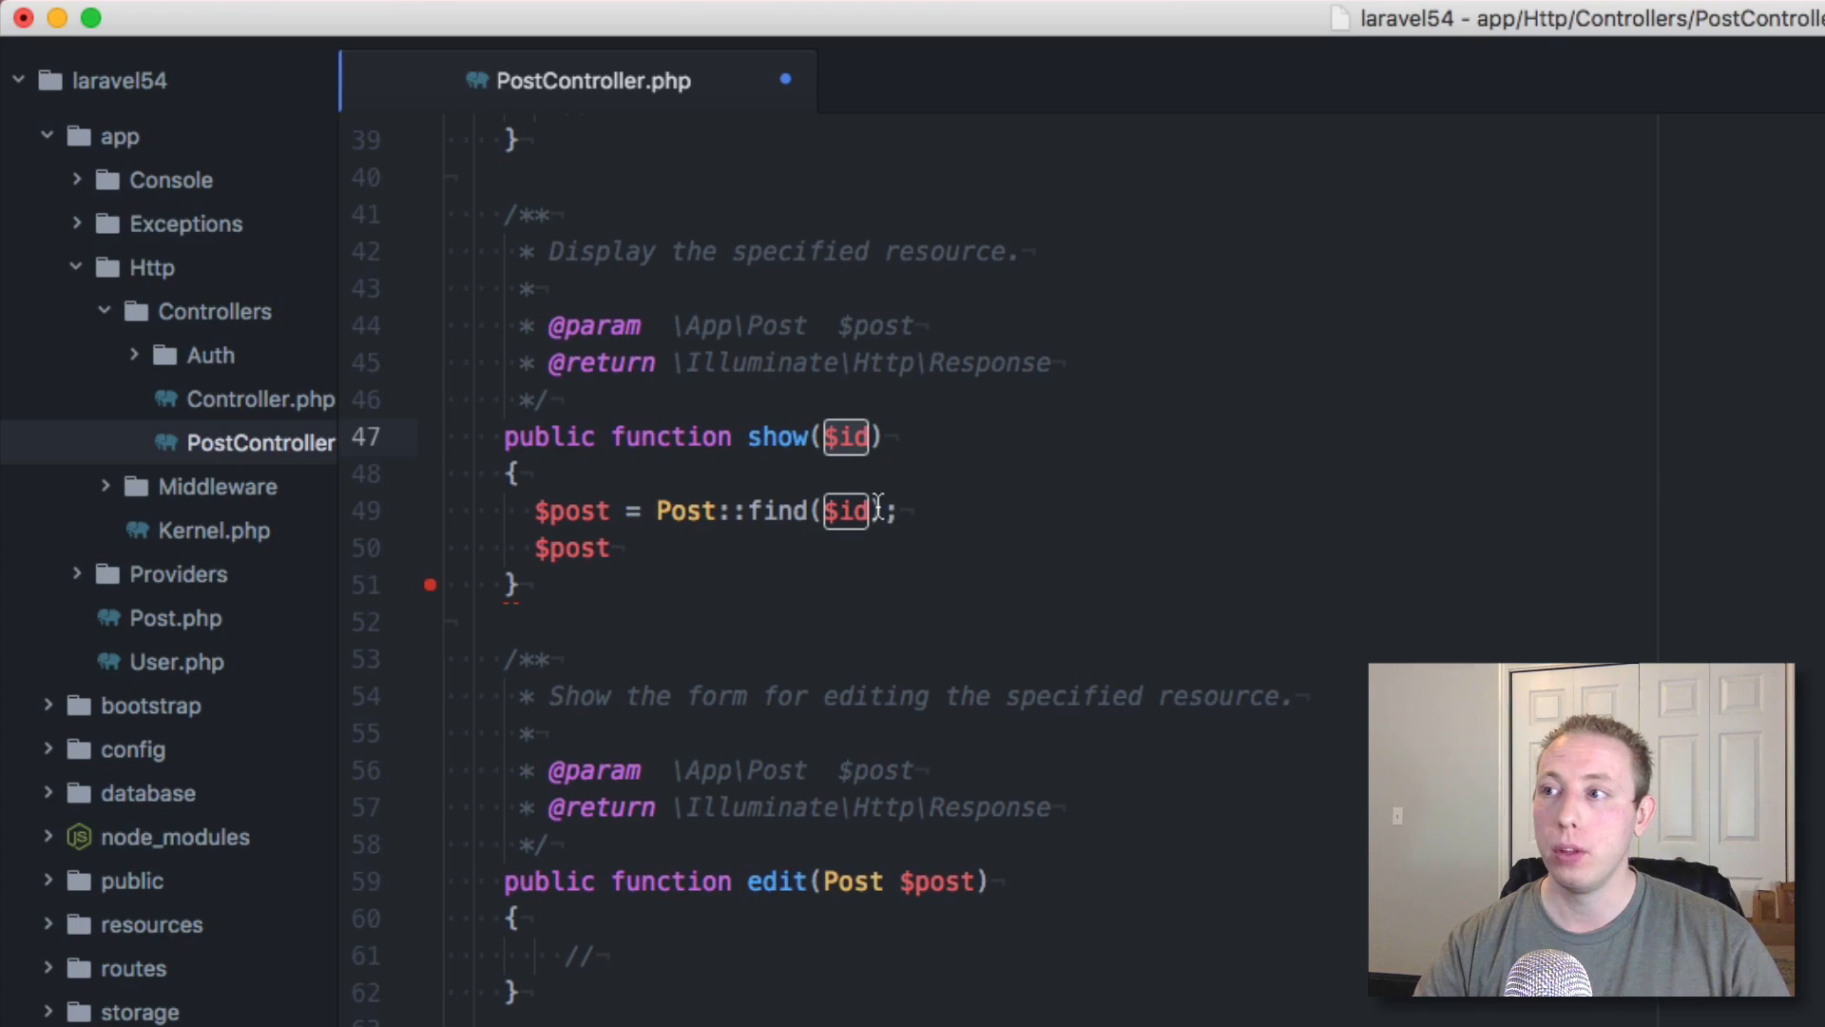
Undo back to the show(Post $post) signature and clear the body line for a new statement.
key("Down")
key("Down")
key("Down")
key("BackSpace")
key("BackSpace")
key("BackSpace")
key("BackSpace")
key("BackSpace")
key("BackSpace")
key("BackSpace")
key("BackSpace")
type("OrFail")
key("super+z")
key("super+z")
key("super+z")
key("super+z")
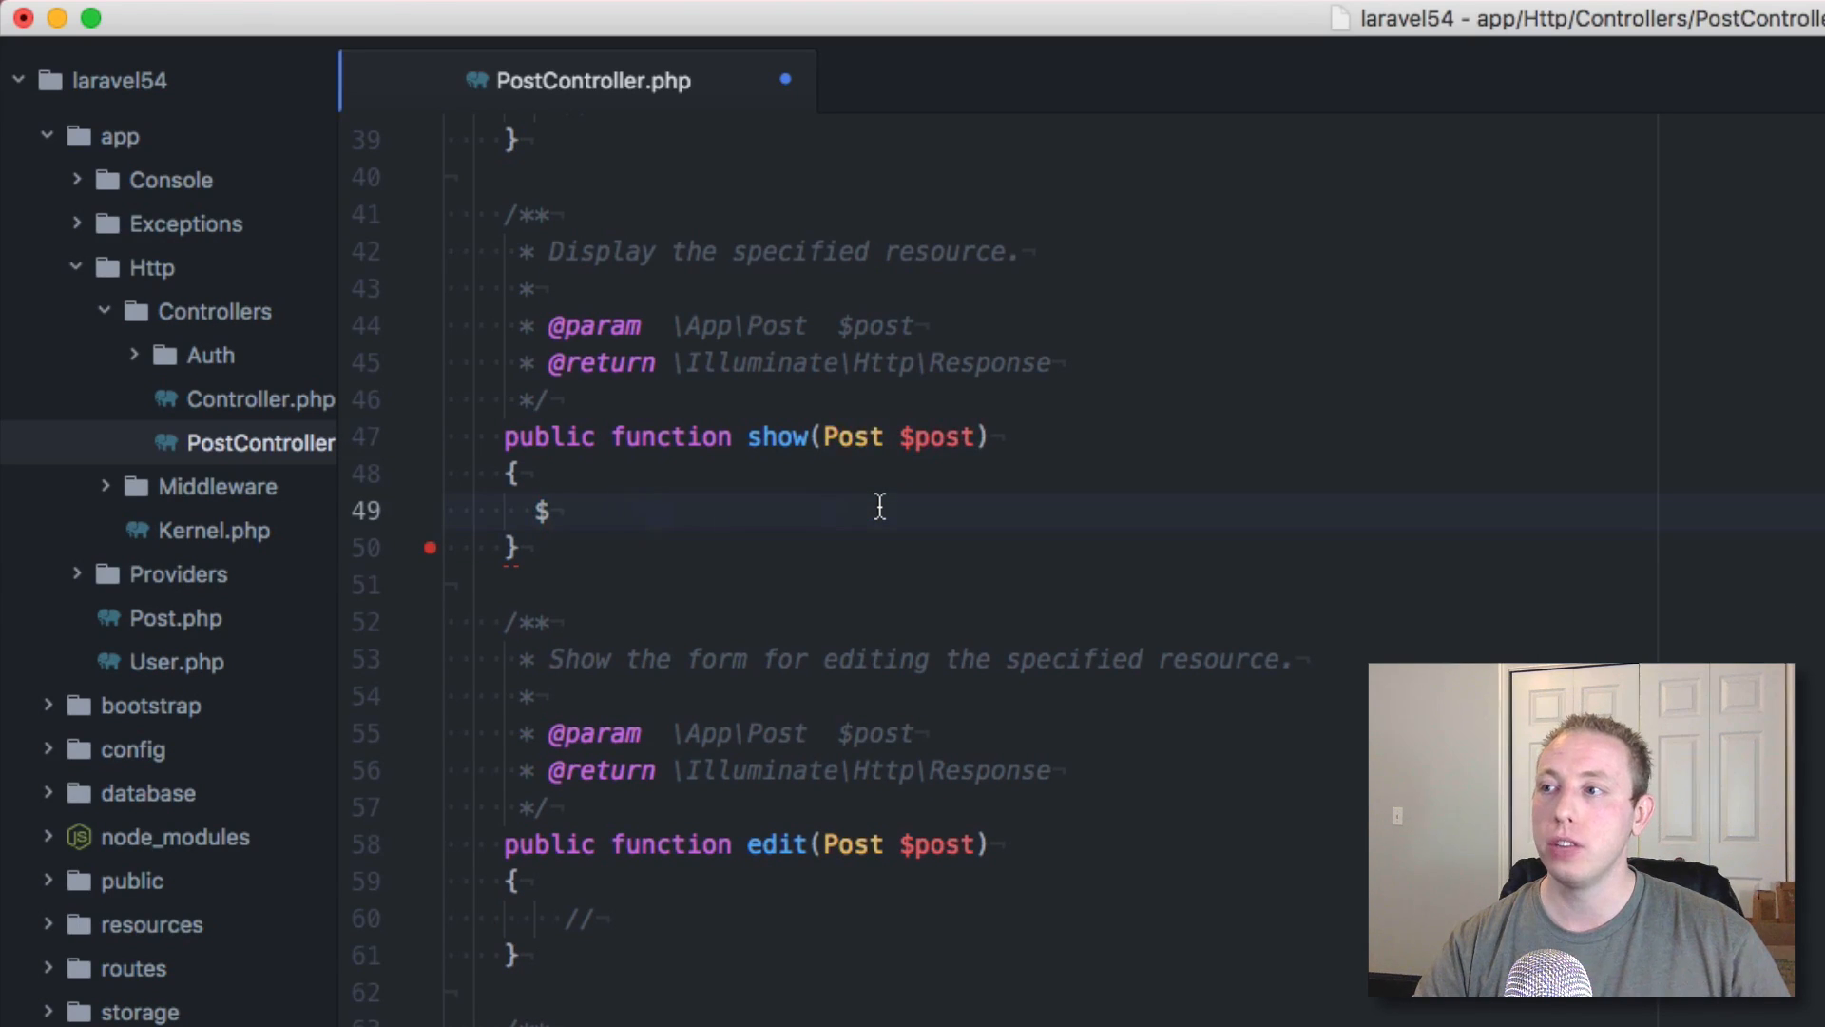
key("super+z")
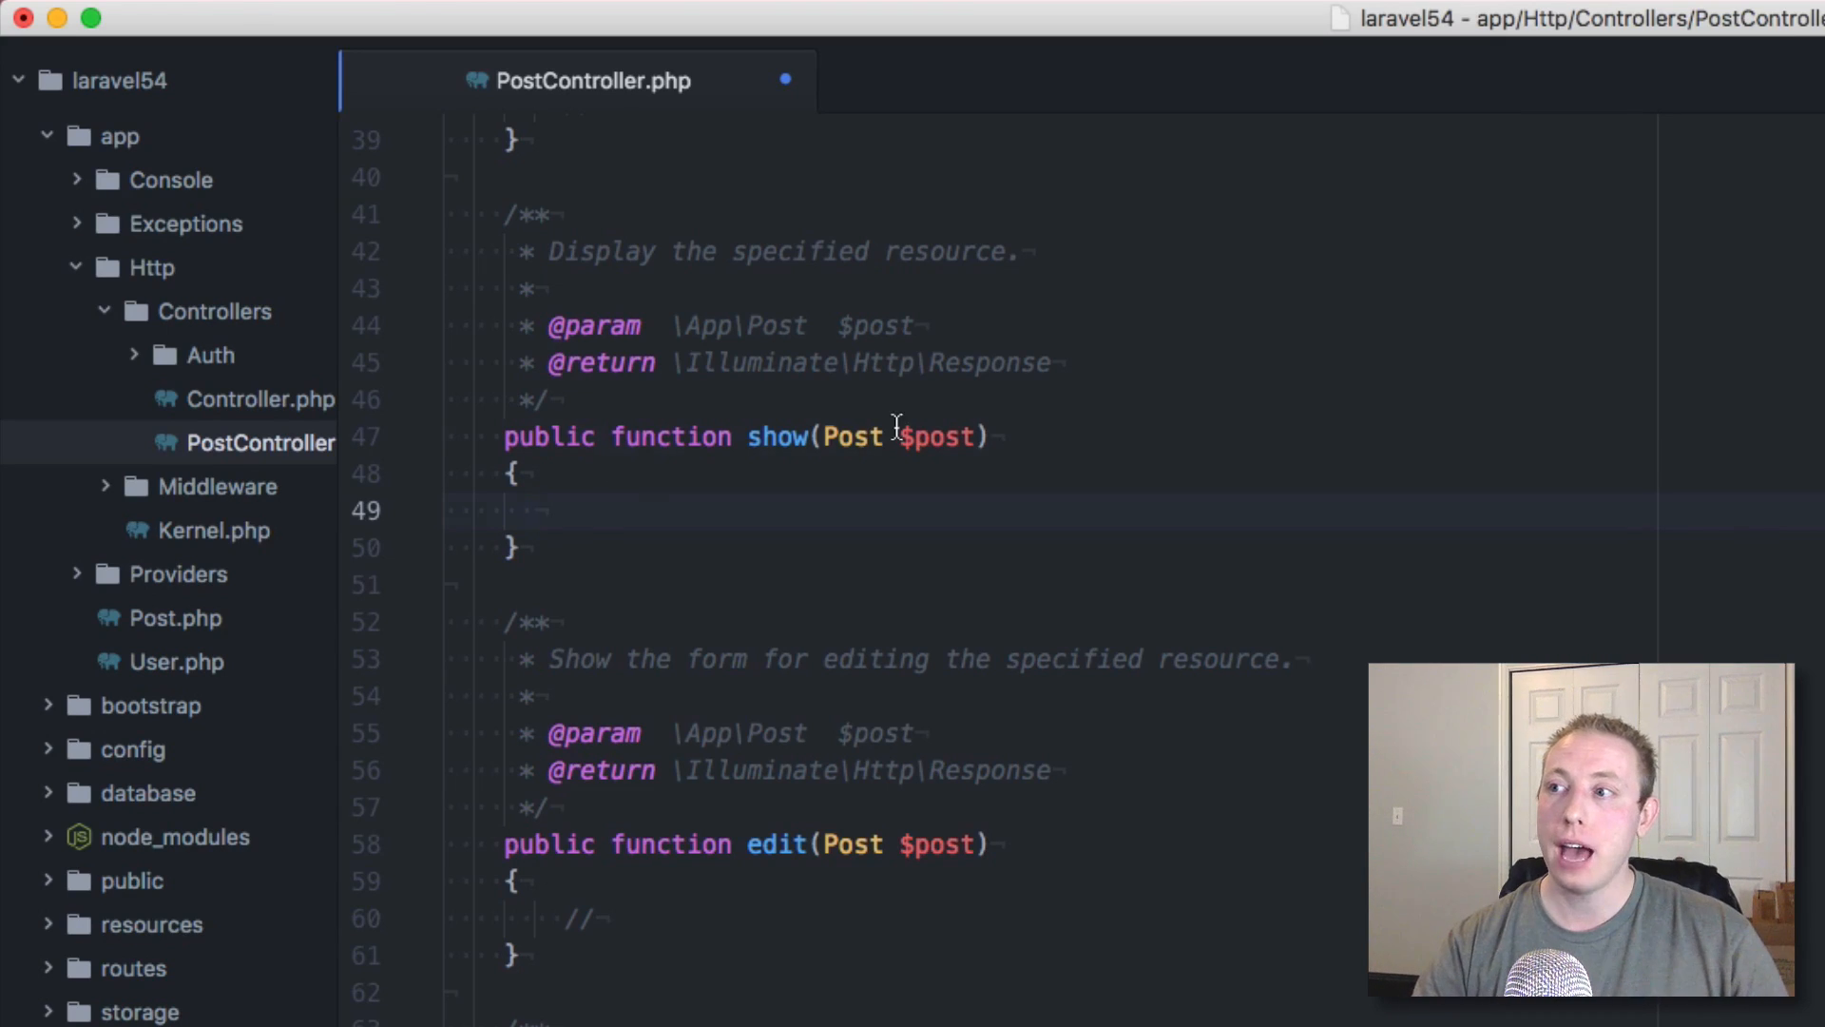
left_click(902, 437)
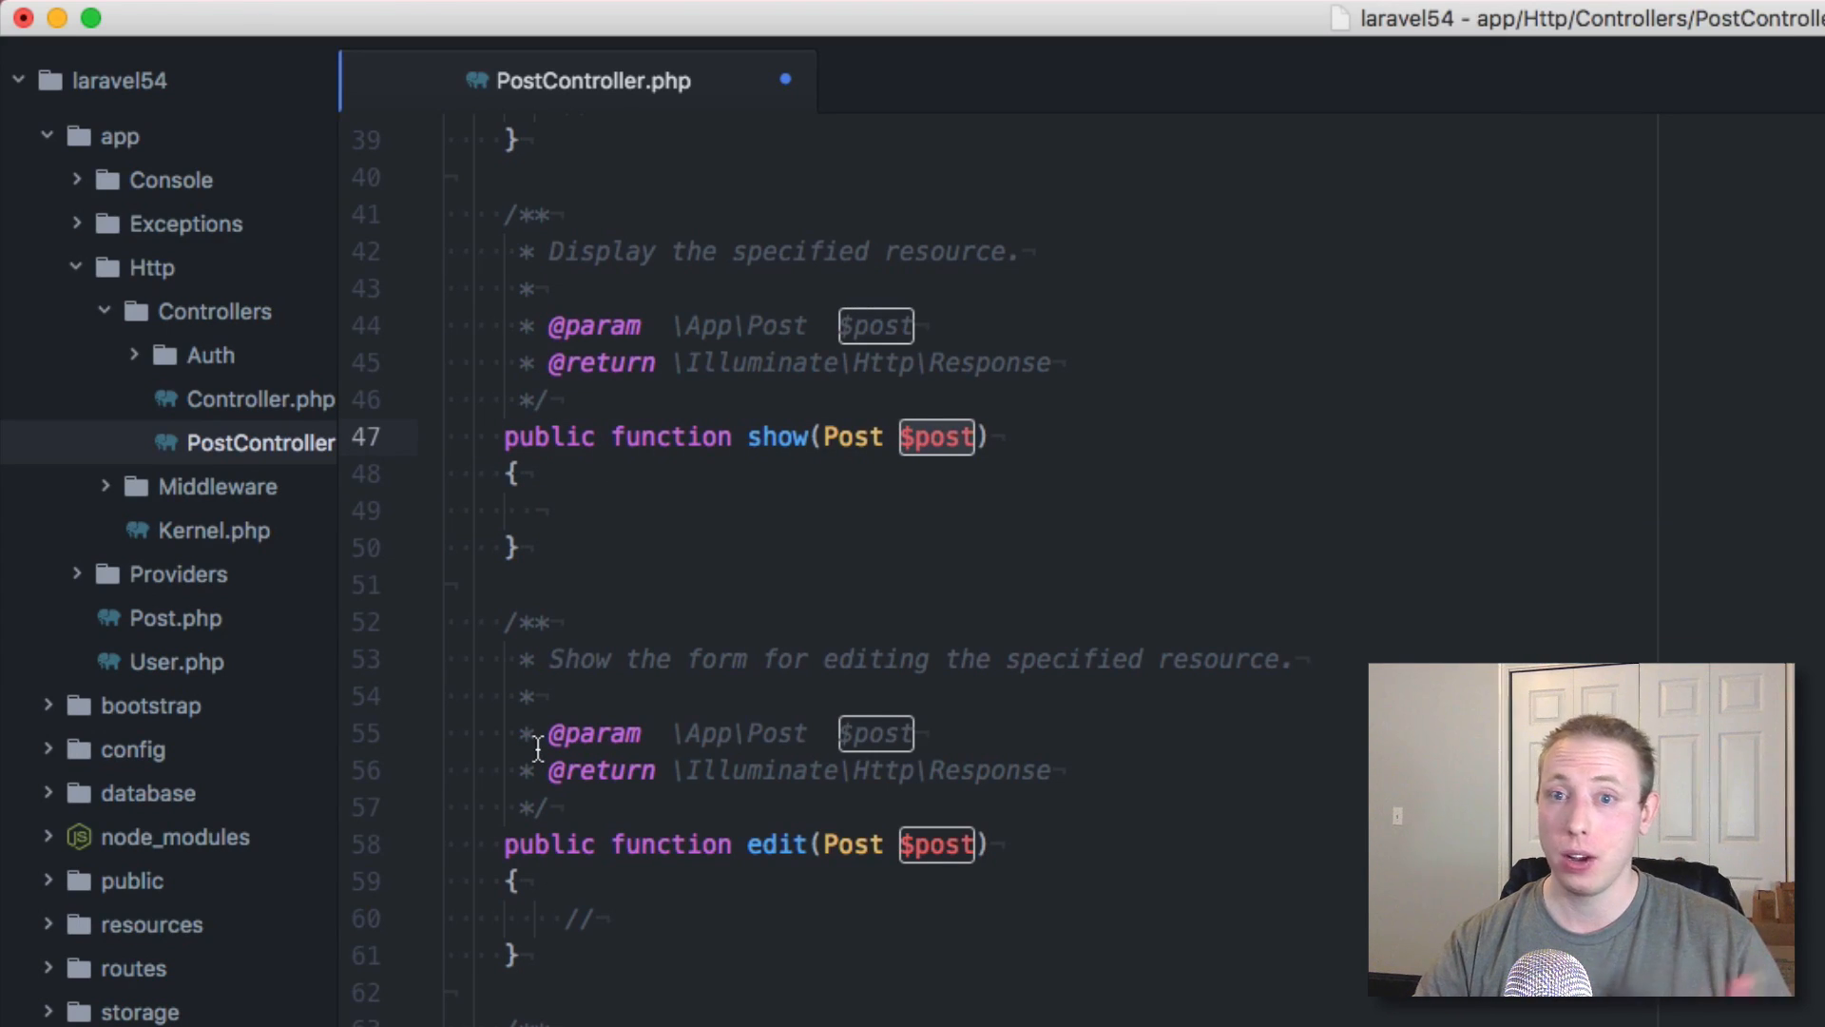
left_click(617, 501)
type("$pos")
key("BackSpace")
key("BackSpace")
key("BackSpace")
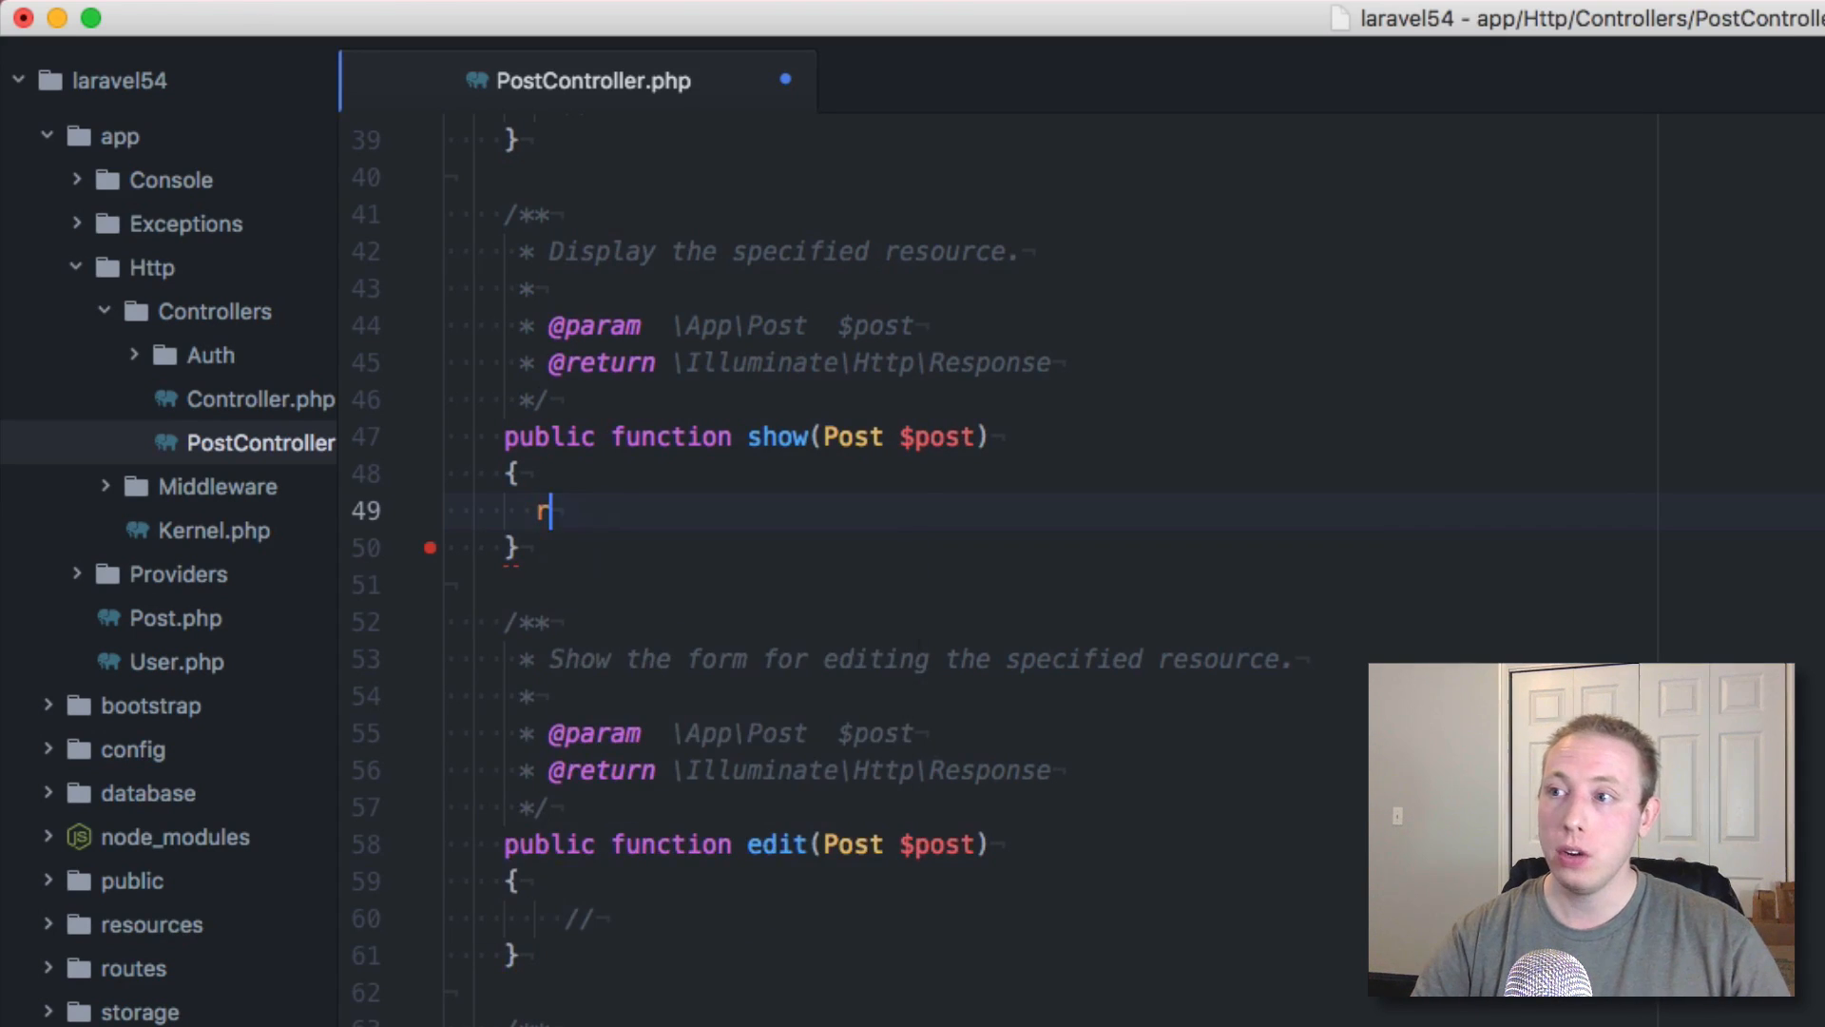
key("BackSpace")
type("return view('post.sho")
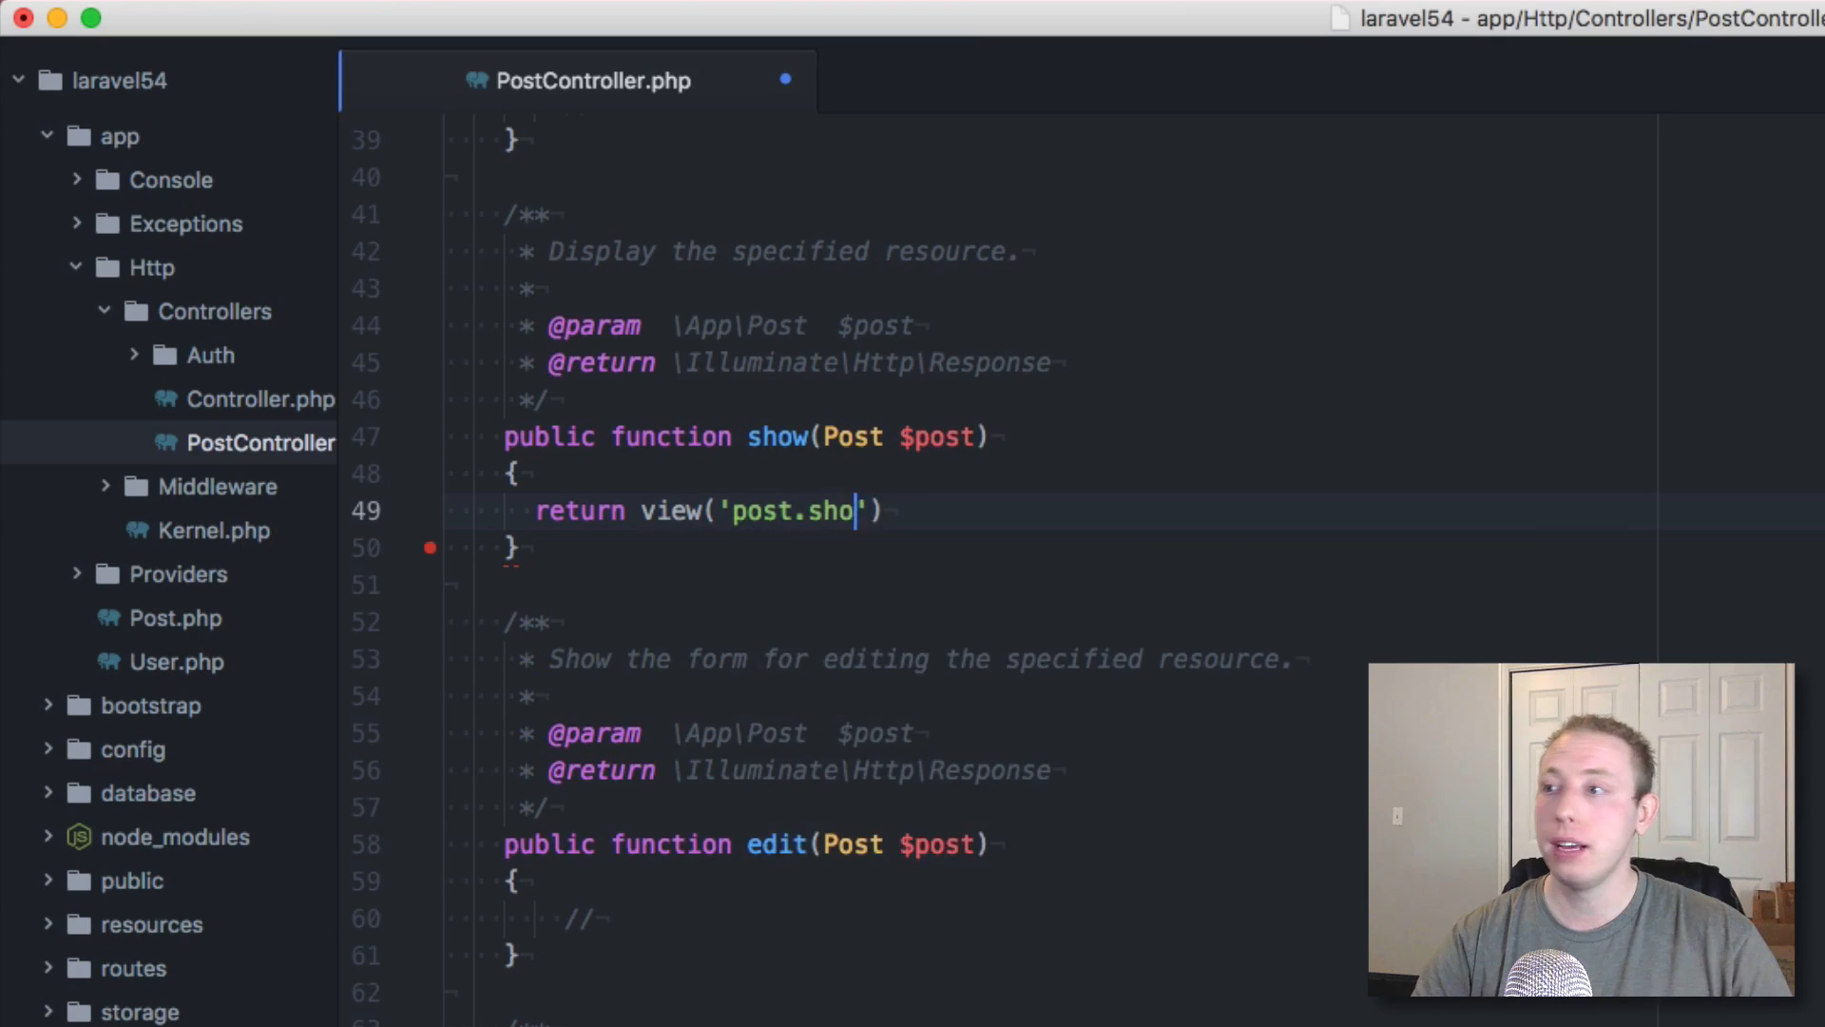
type("w")
Write return view('post.show')->withPost($post) on line 49 and point it out.
key("End")
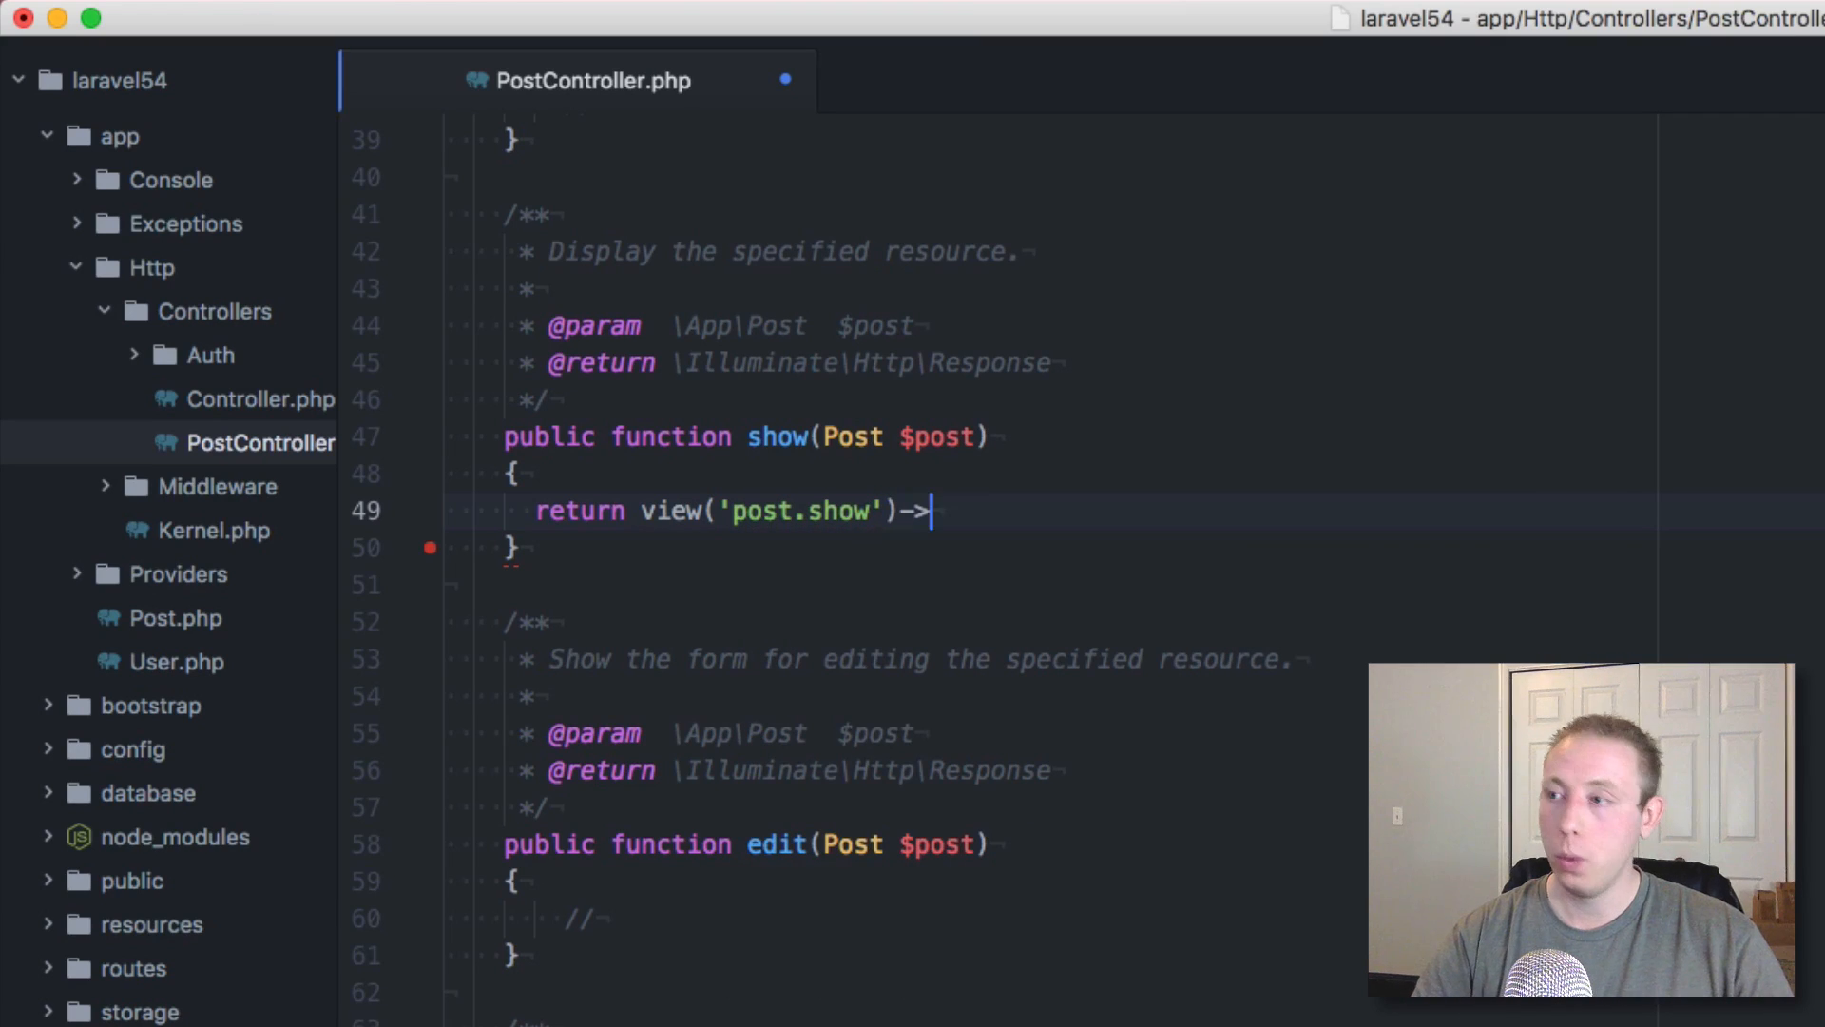
type("ith(")
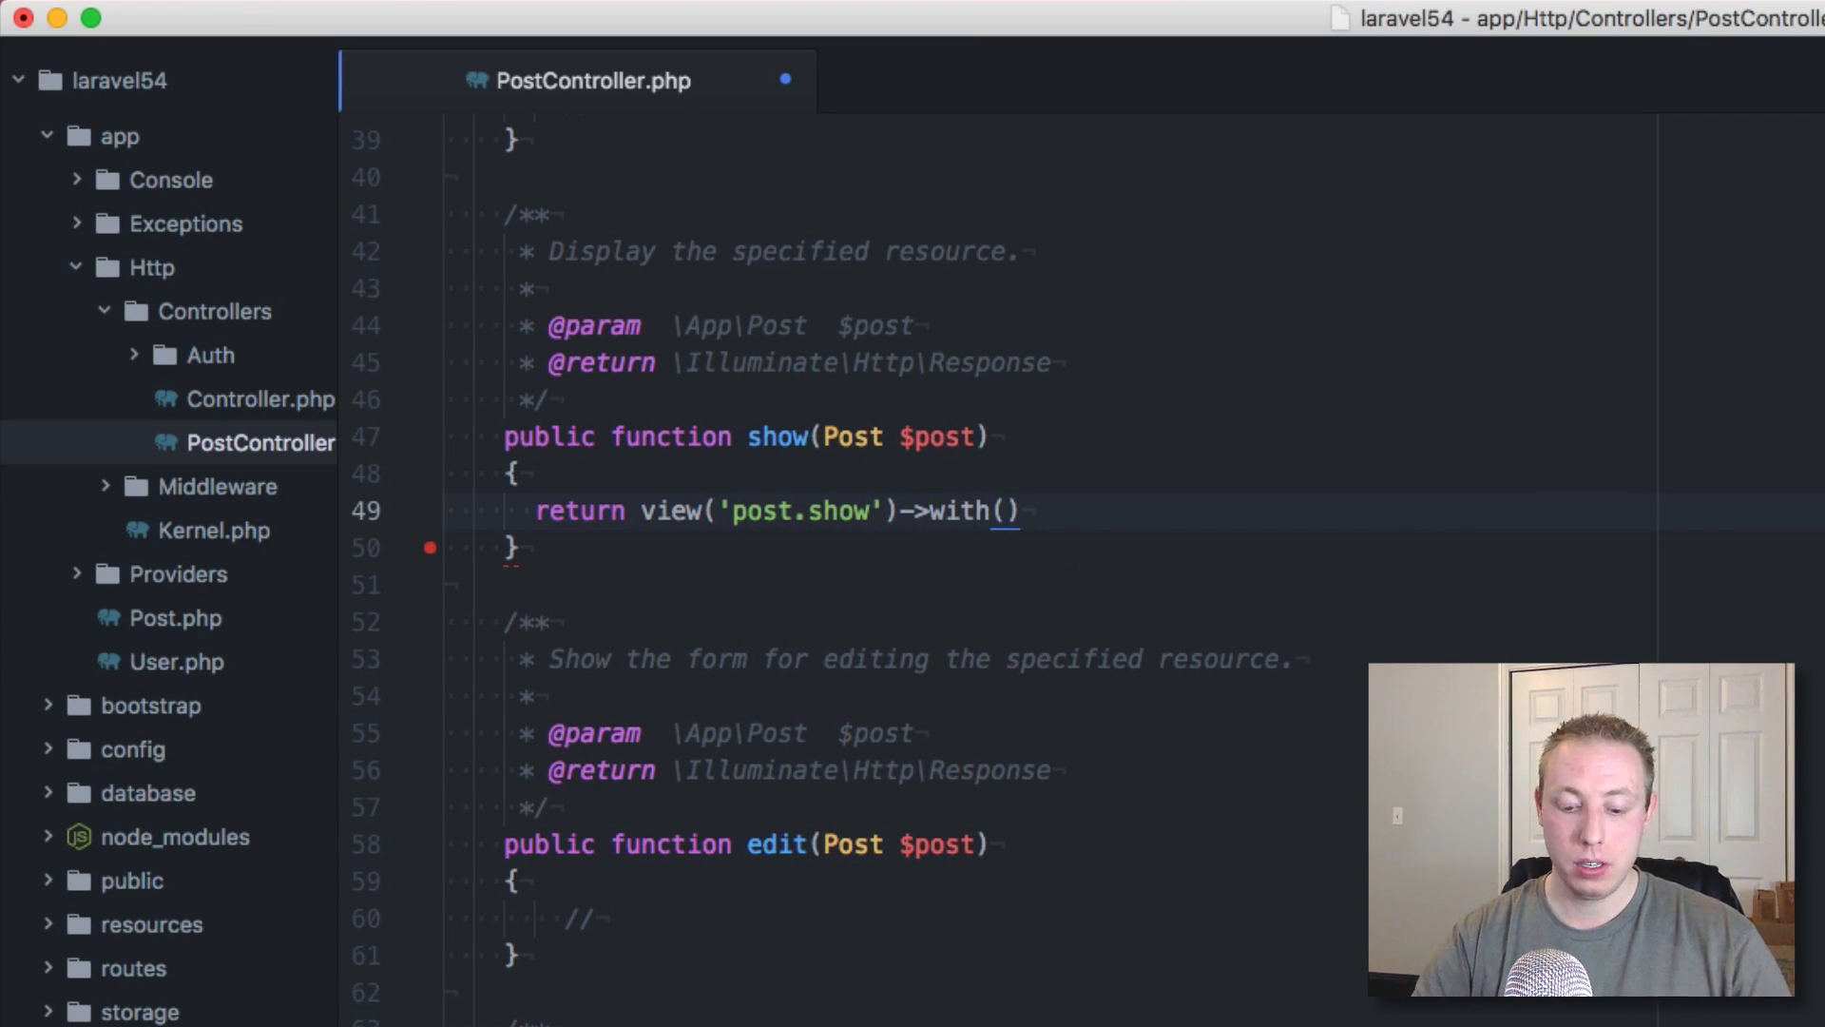
type("$post")
key("BackSpace")
key("BackSpace")
key("BackSpace")
key("BackSpace")
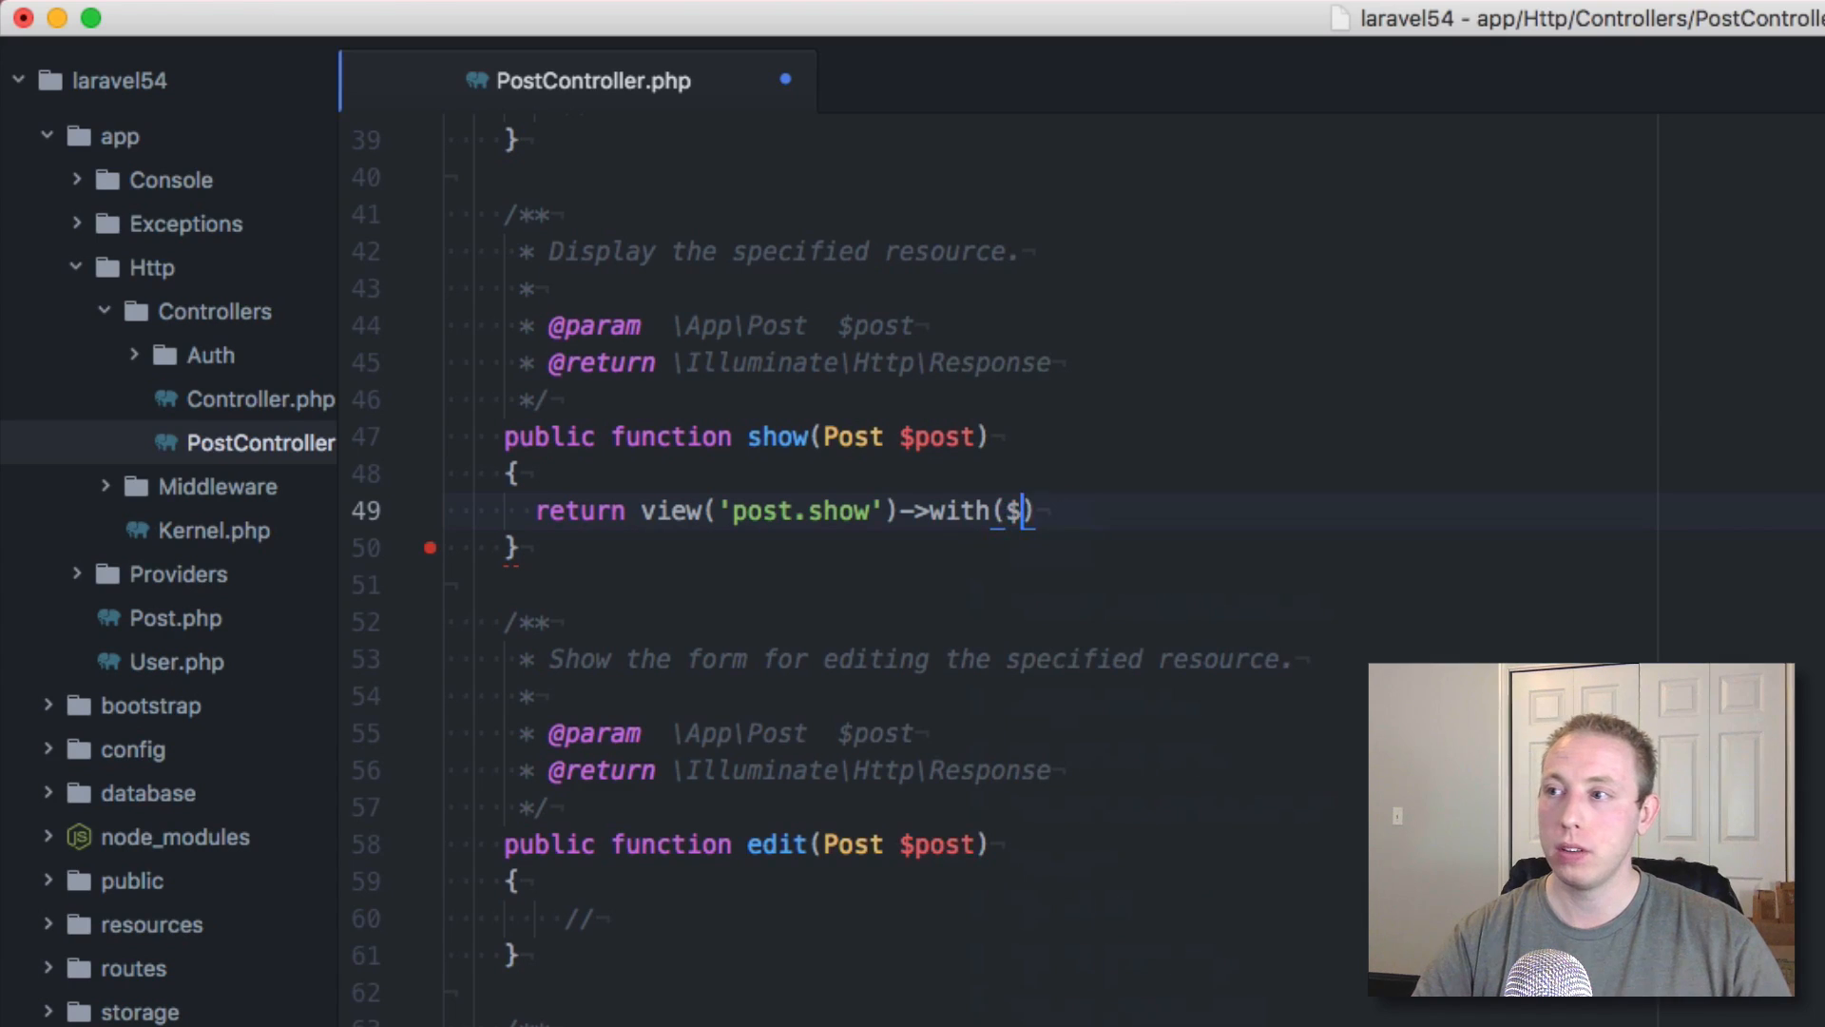
key("BackSpace")
key("BackSpace")
type("Post")
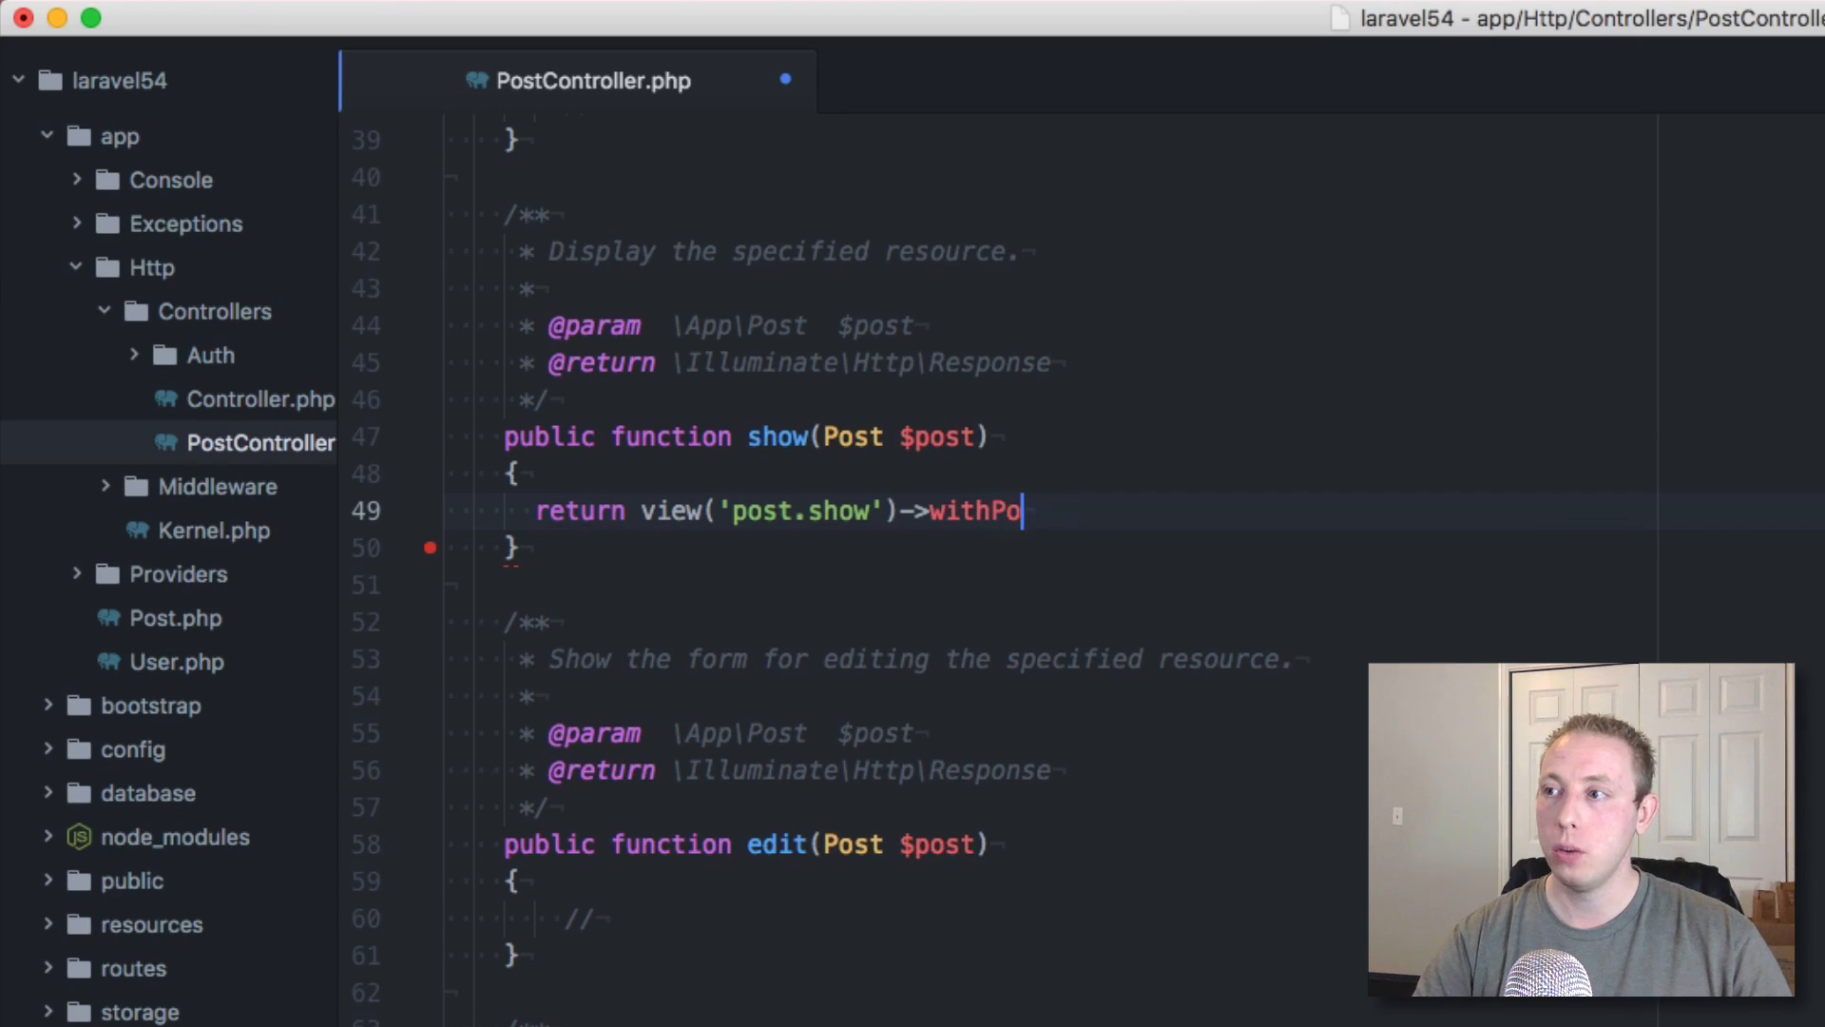
type("(")
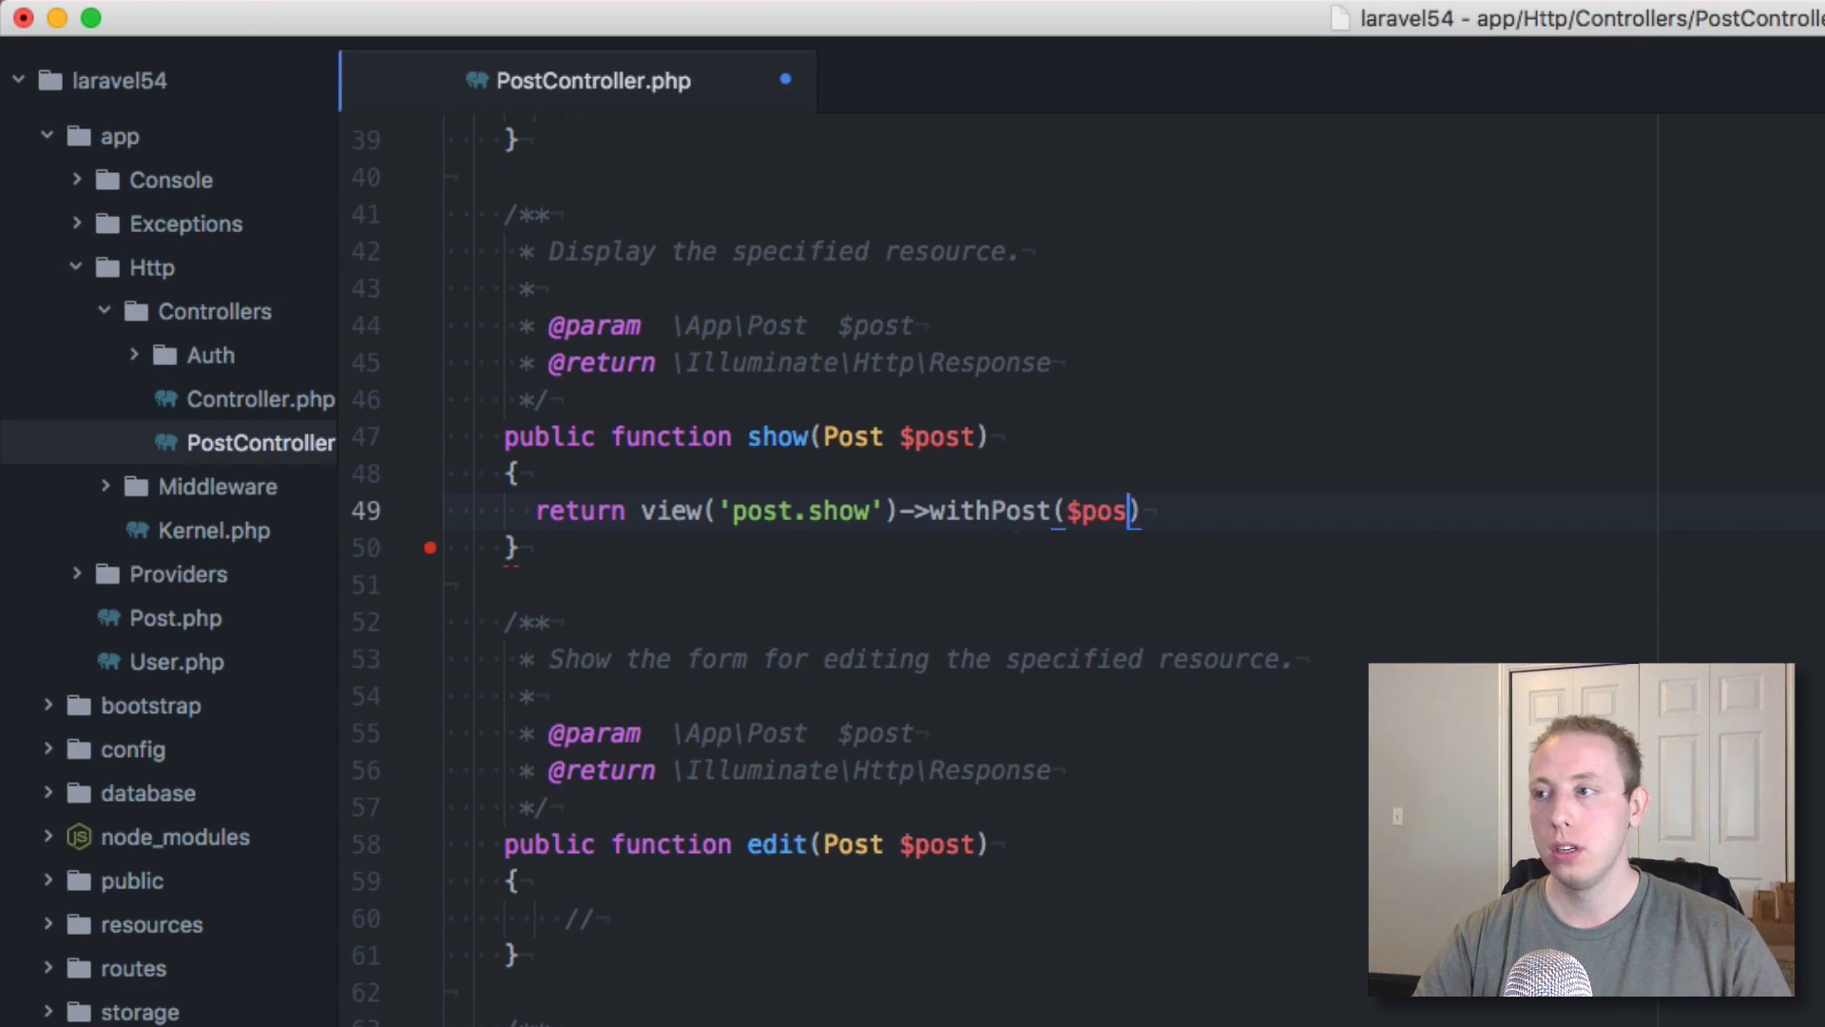
type("$post")
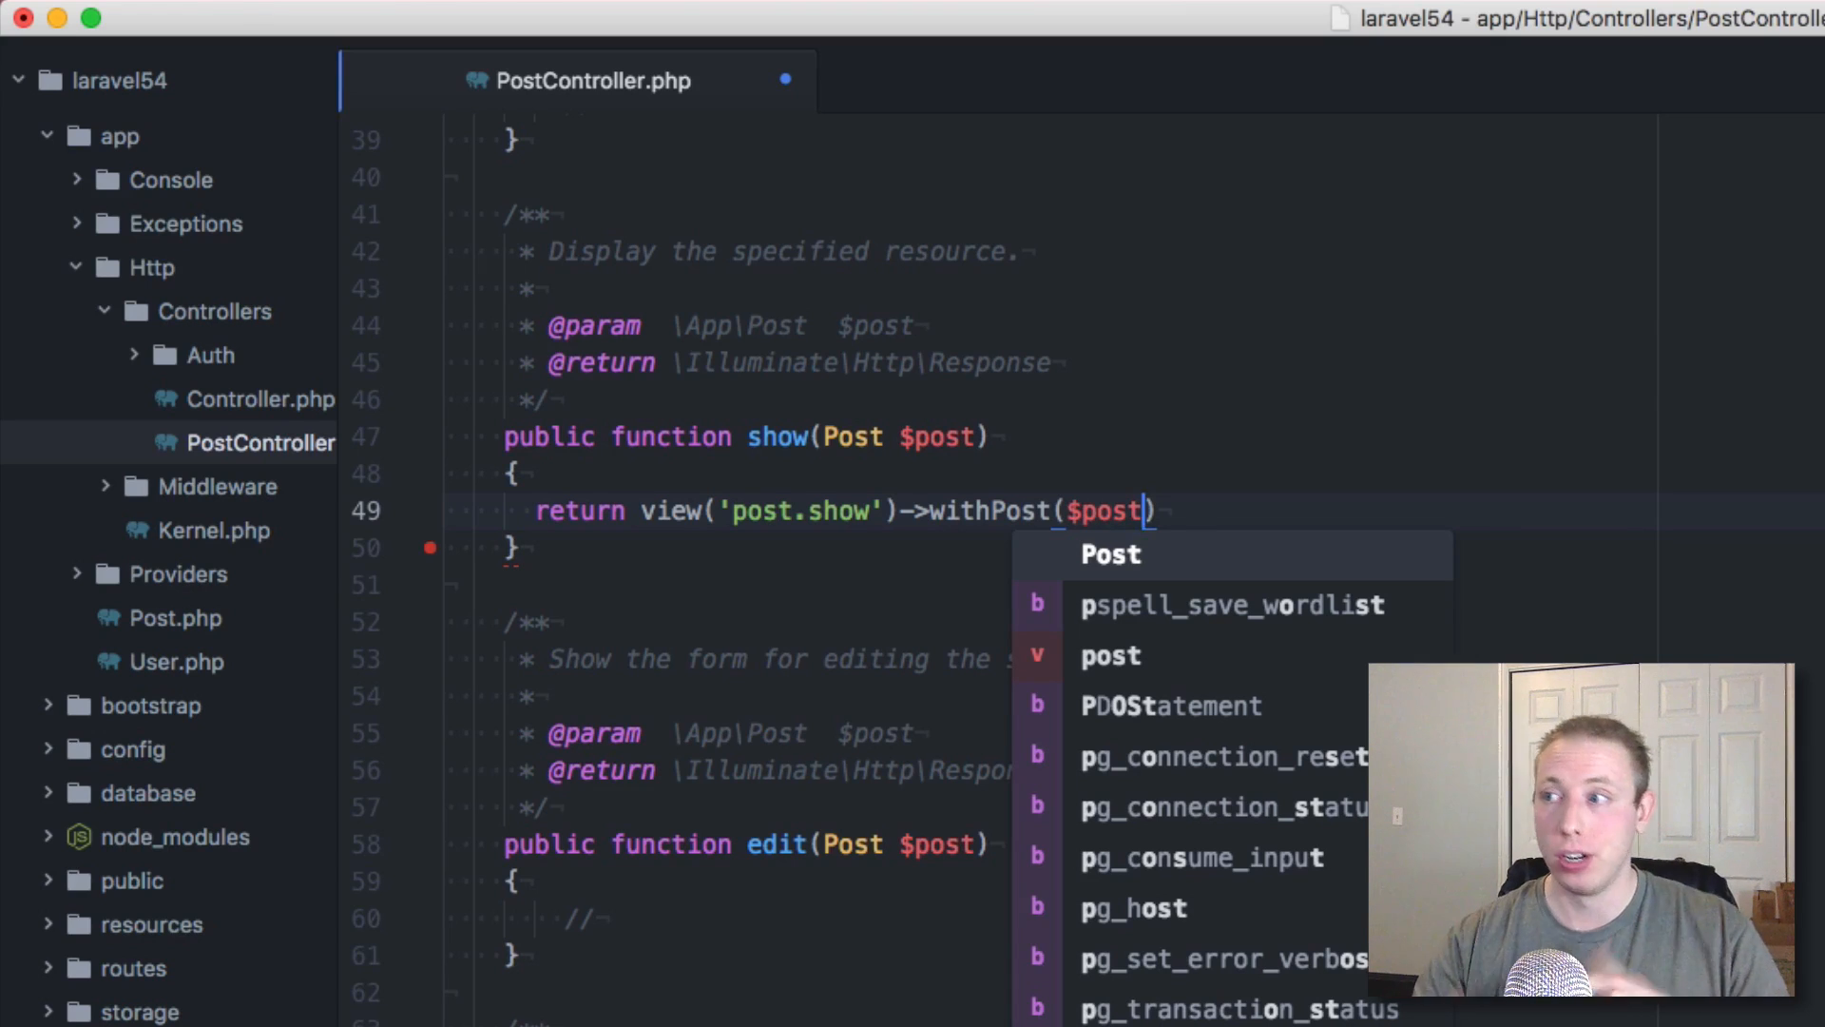
left_click_drag(1181, 499, 539, 513)
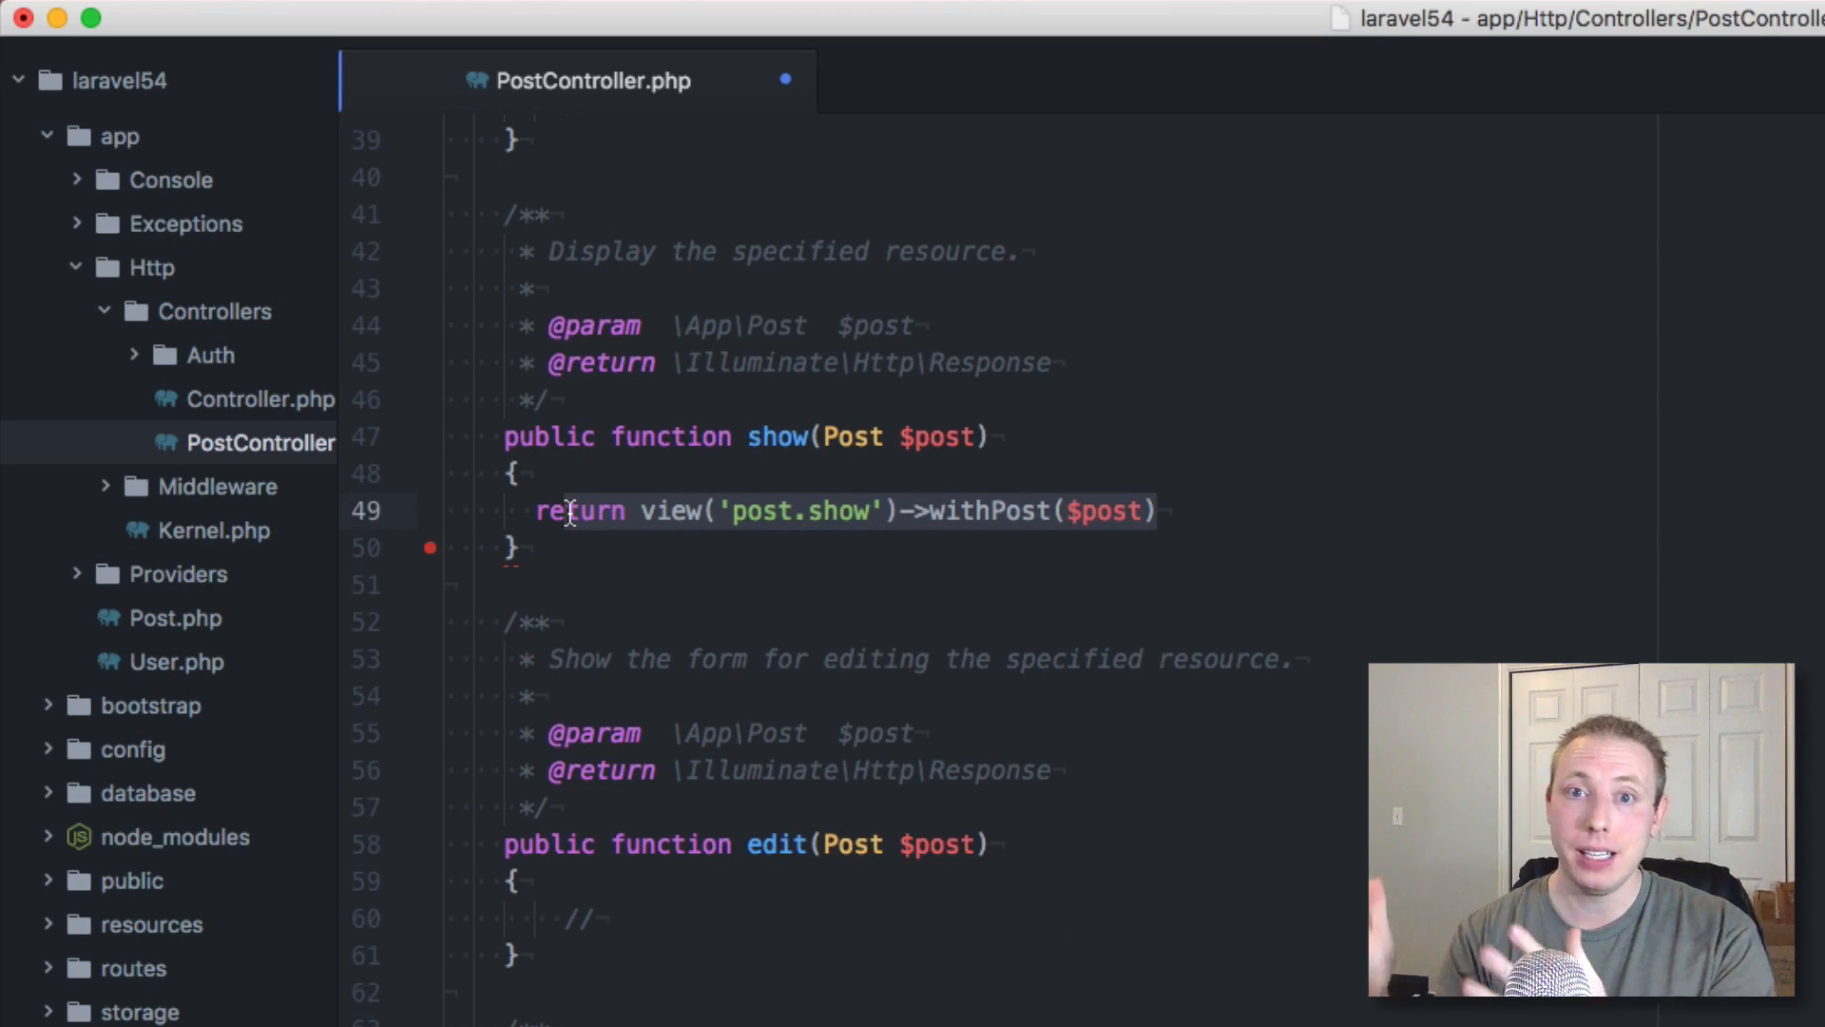
left_click(668, 564)
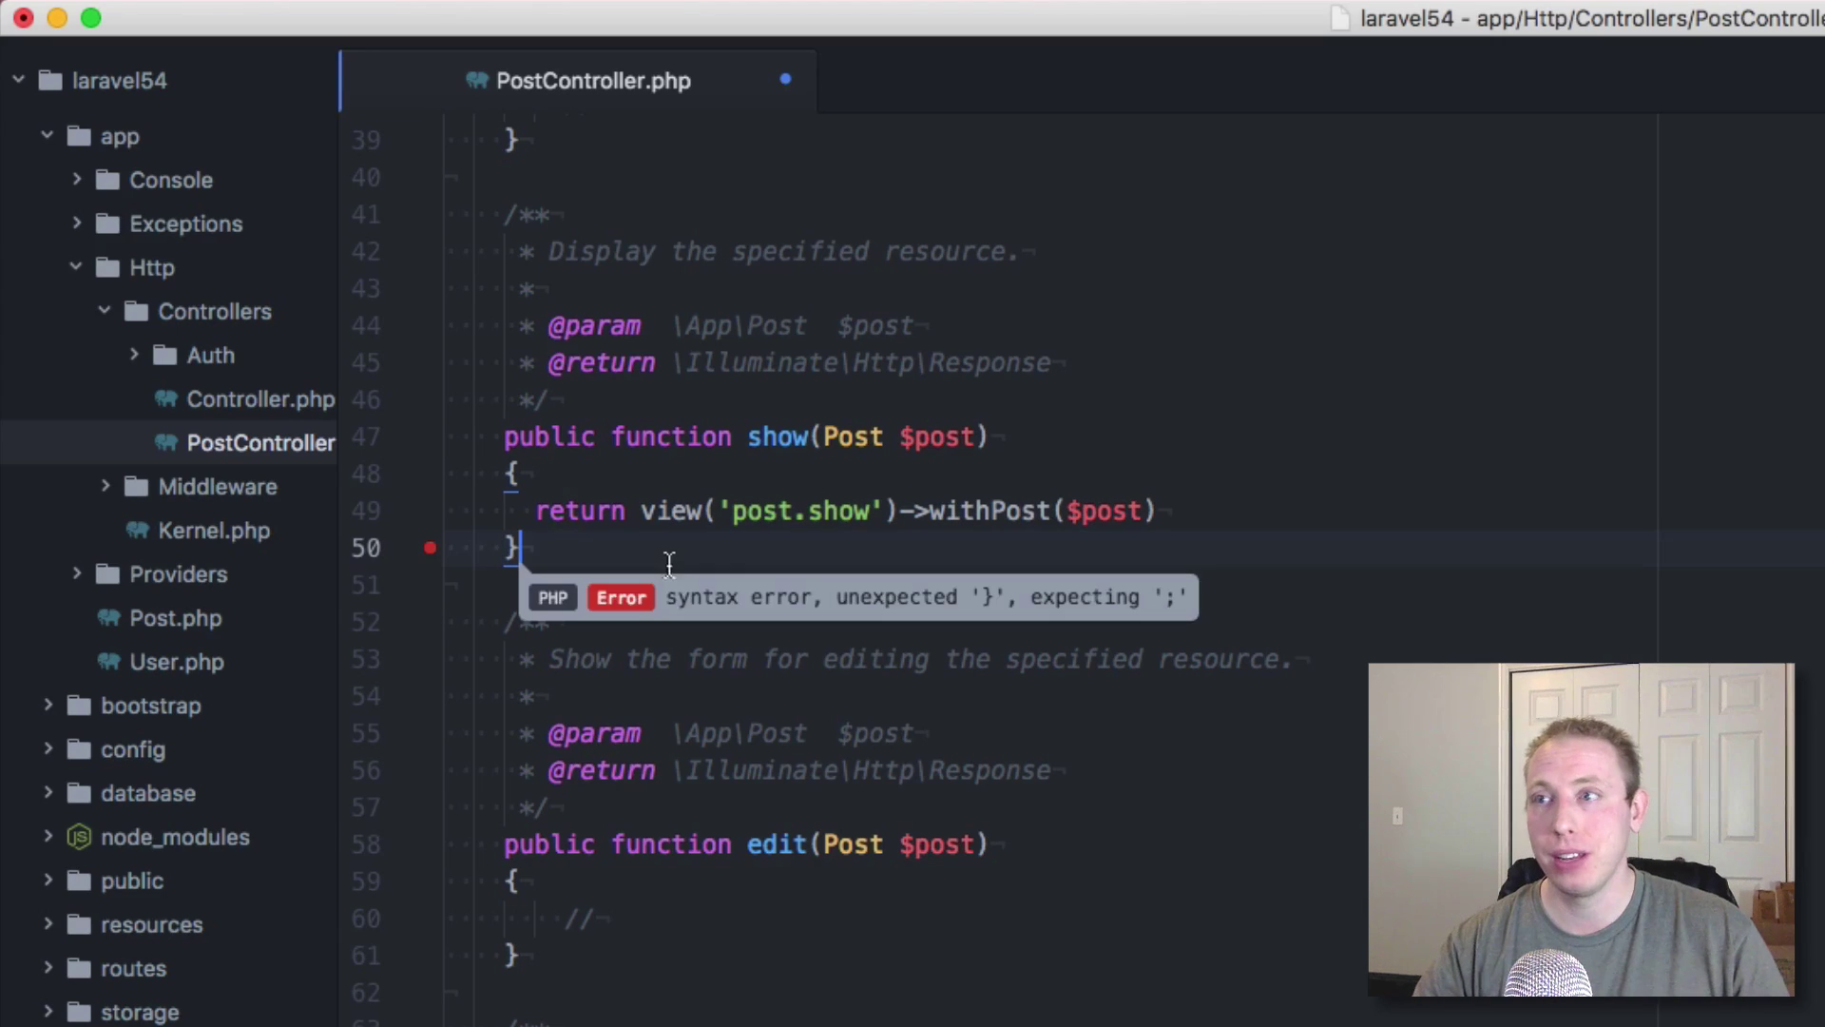
left_click(1108, 497)
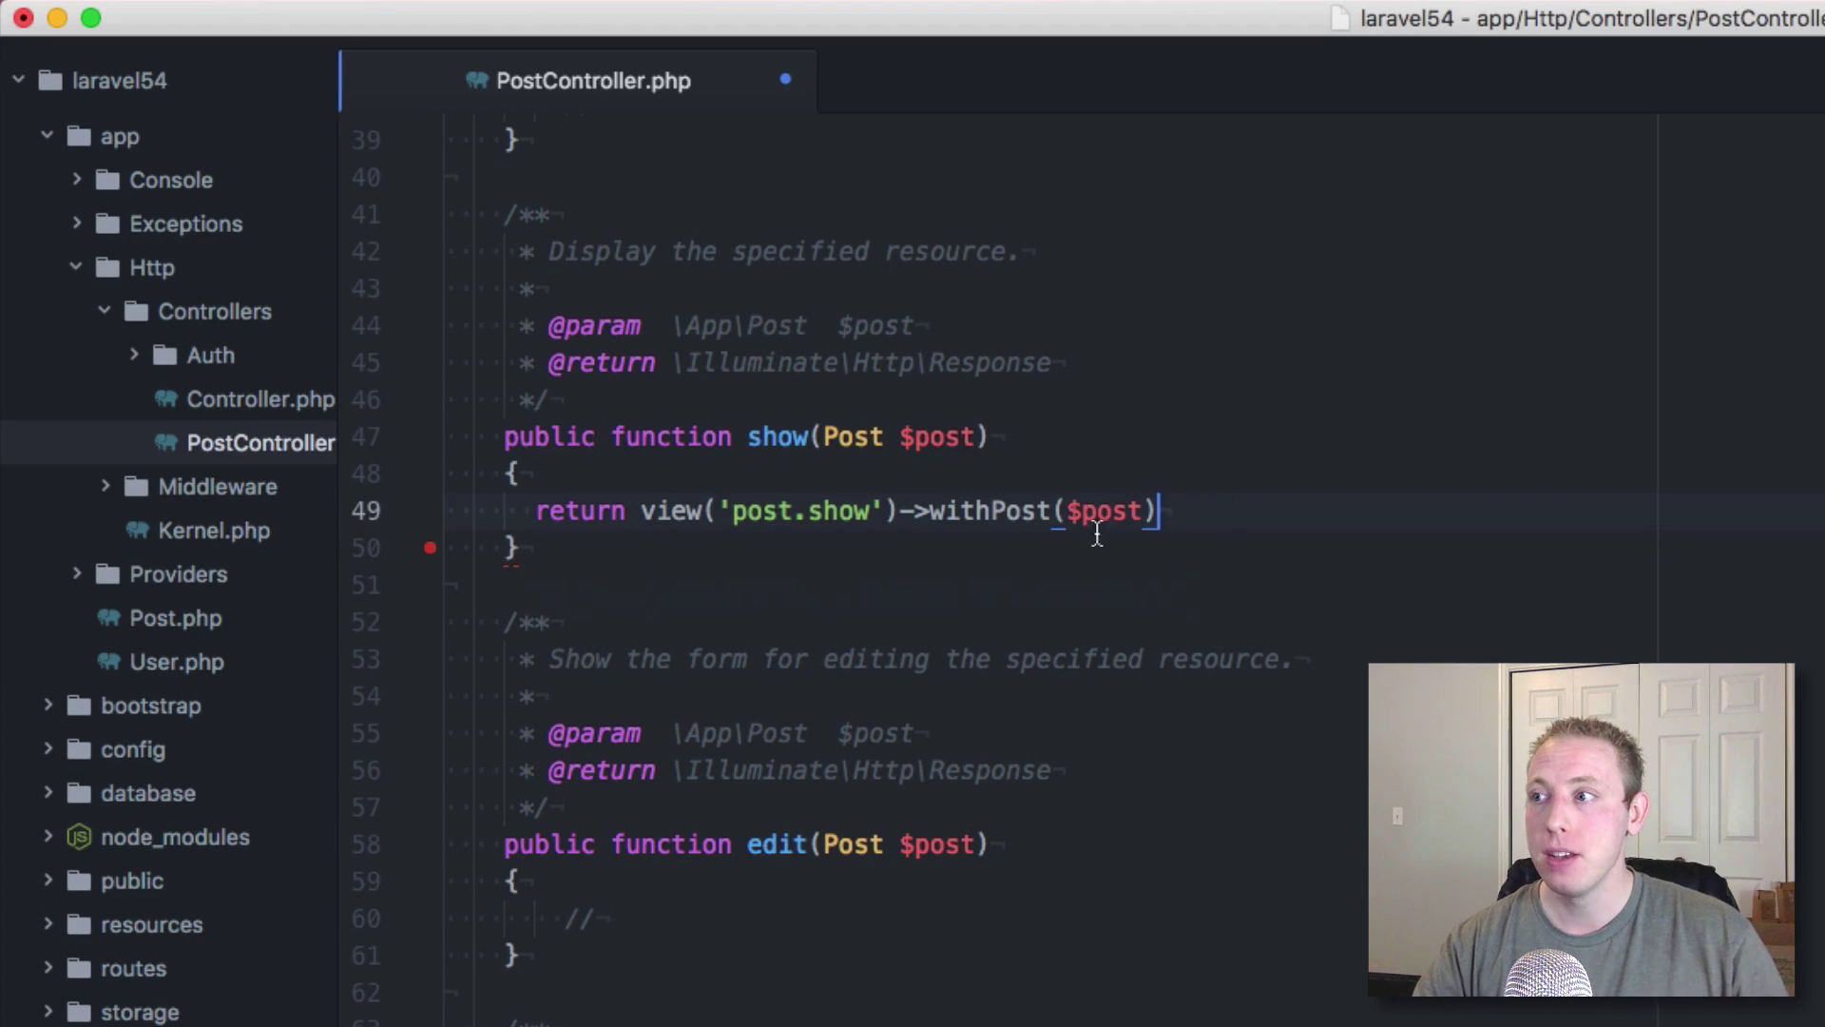
Close PostController.php without saving and switch to the Terminal.
left_click(786, 82)
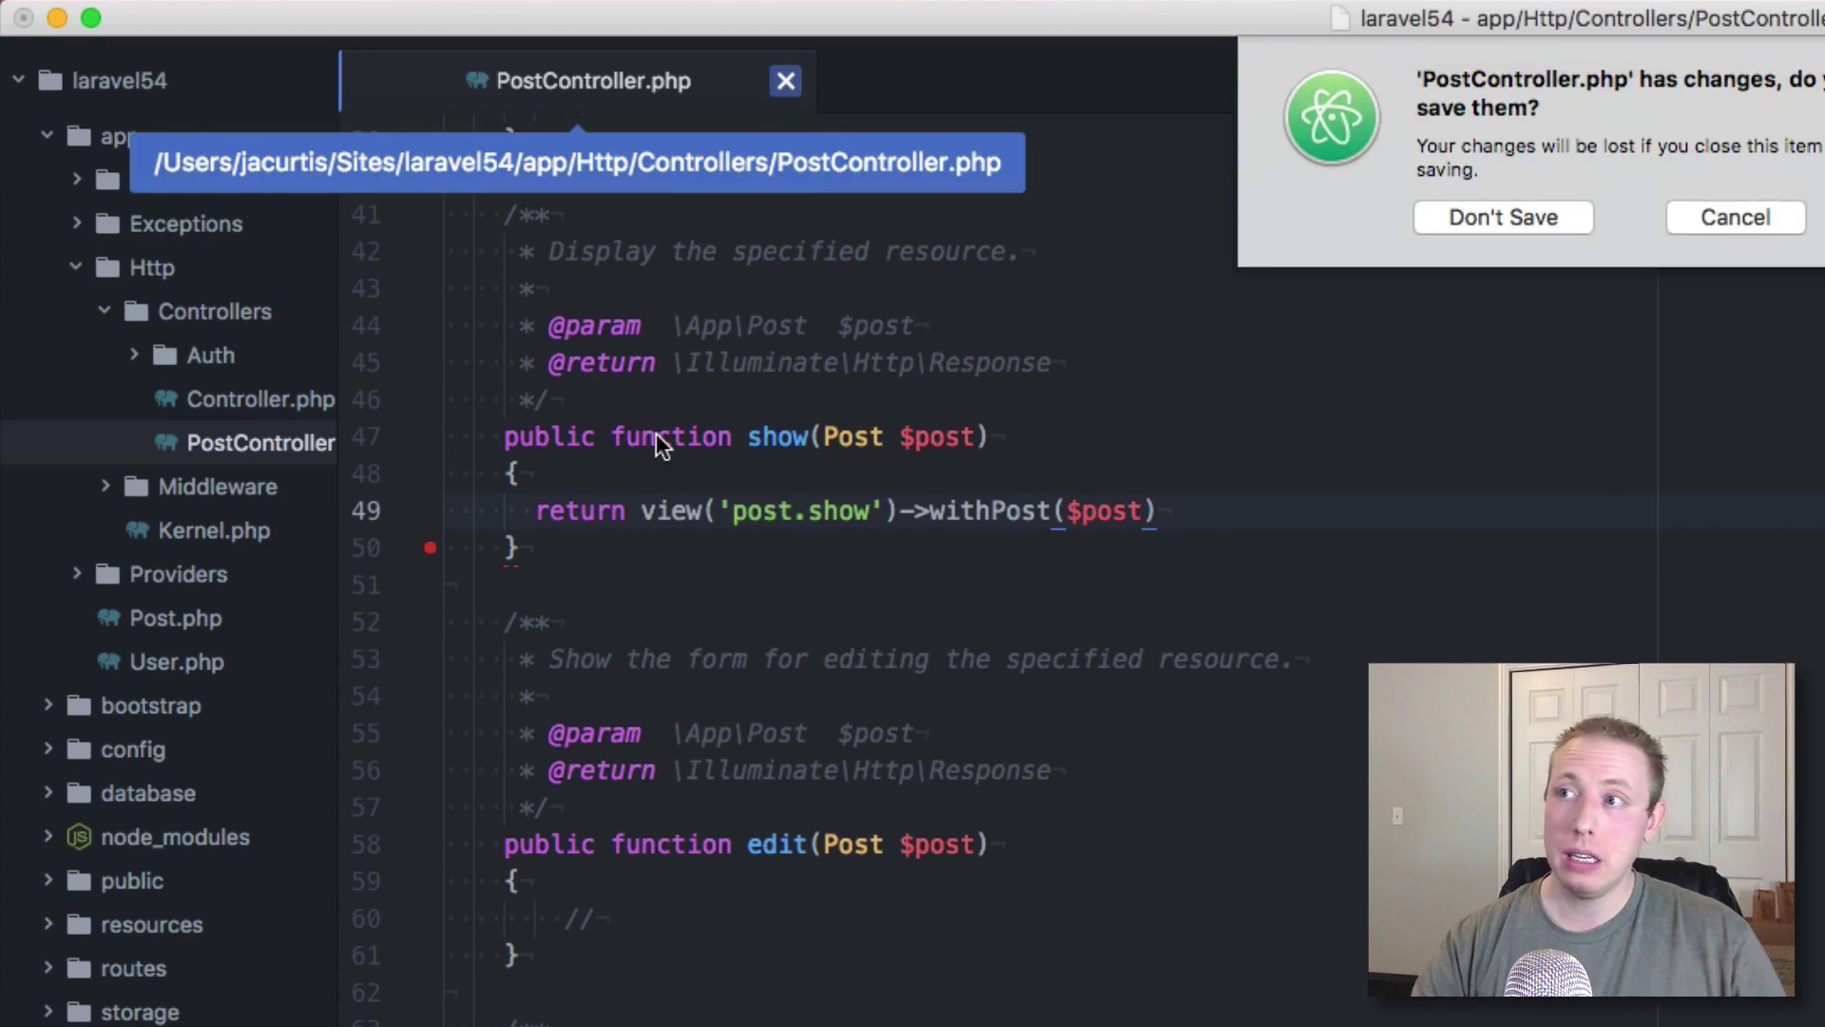
left_click(1533, 224)
key("super+Tab")
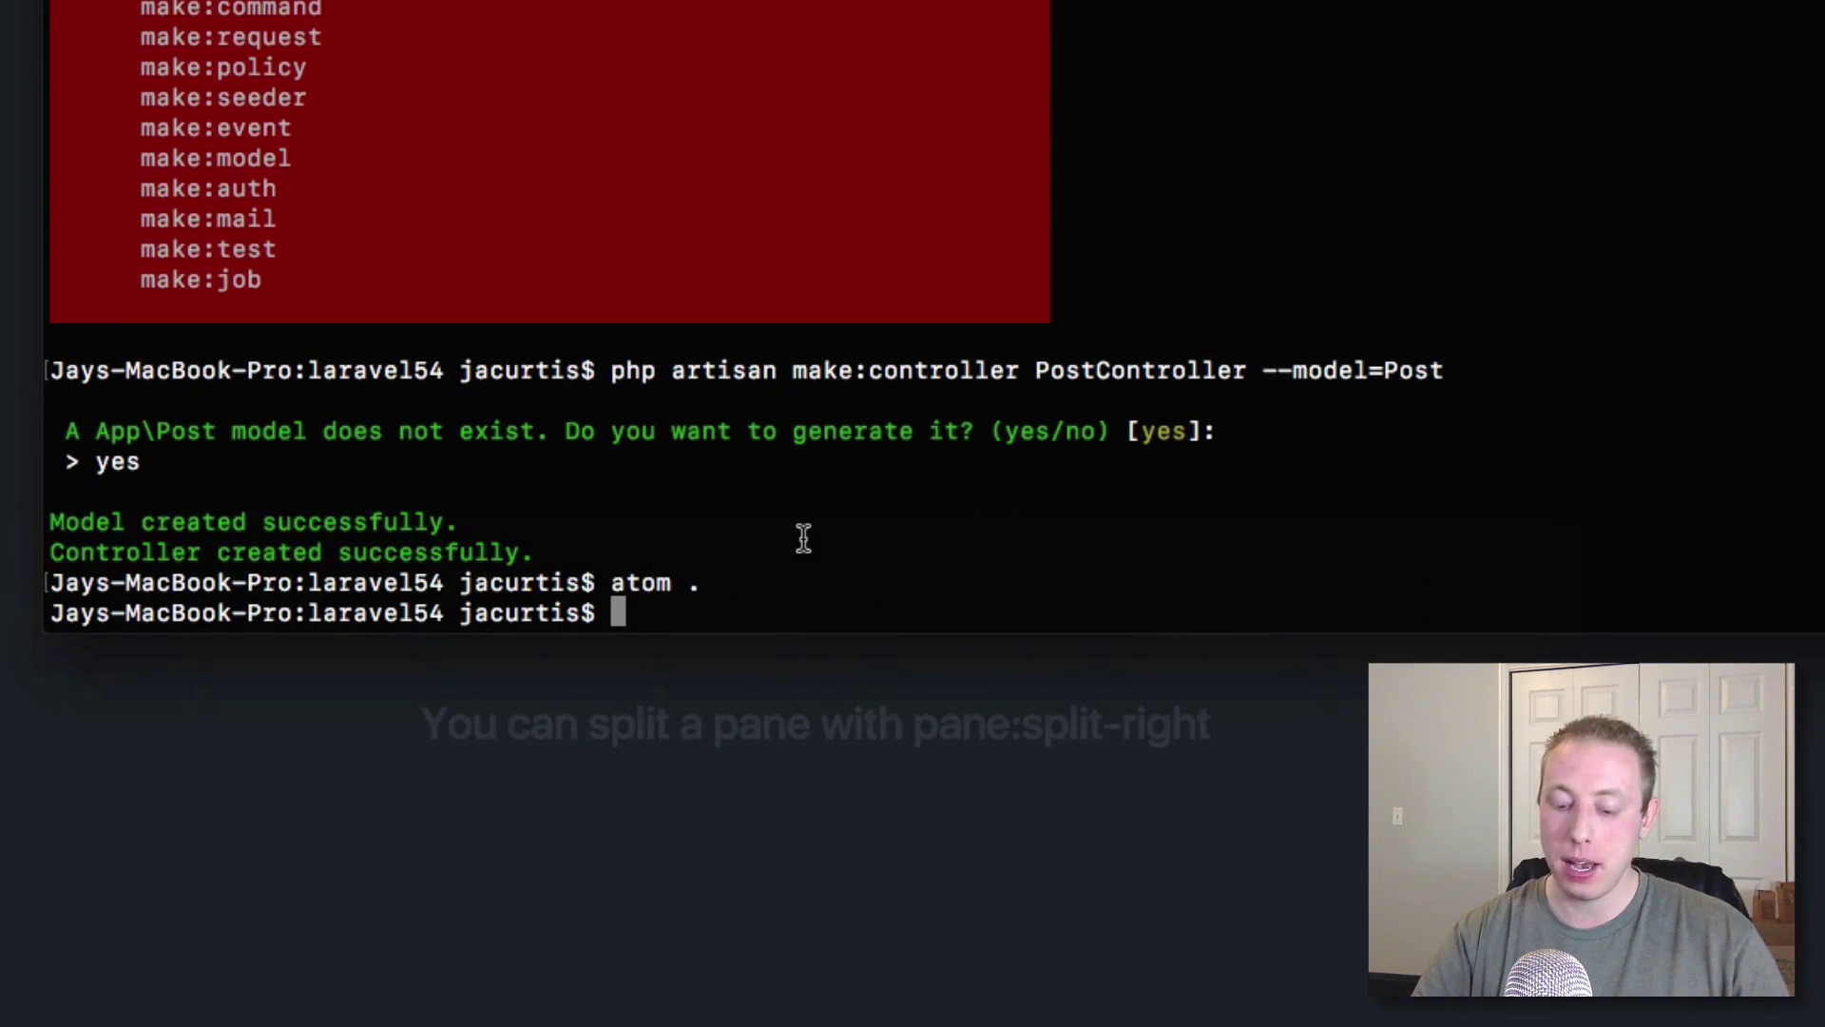
type("php artisan make")
Run php artisan make:controller UpdateController --model=Post to generate the controller.
key("BackSpace")
type("e:controlelr")
key("BackSpace")
key("BackSpace")
key("BackSpace")
type("ler")
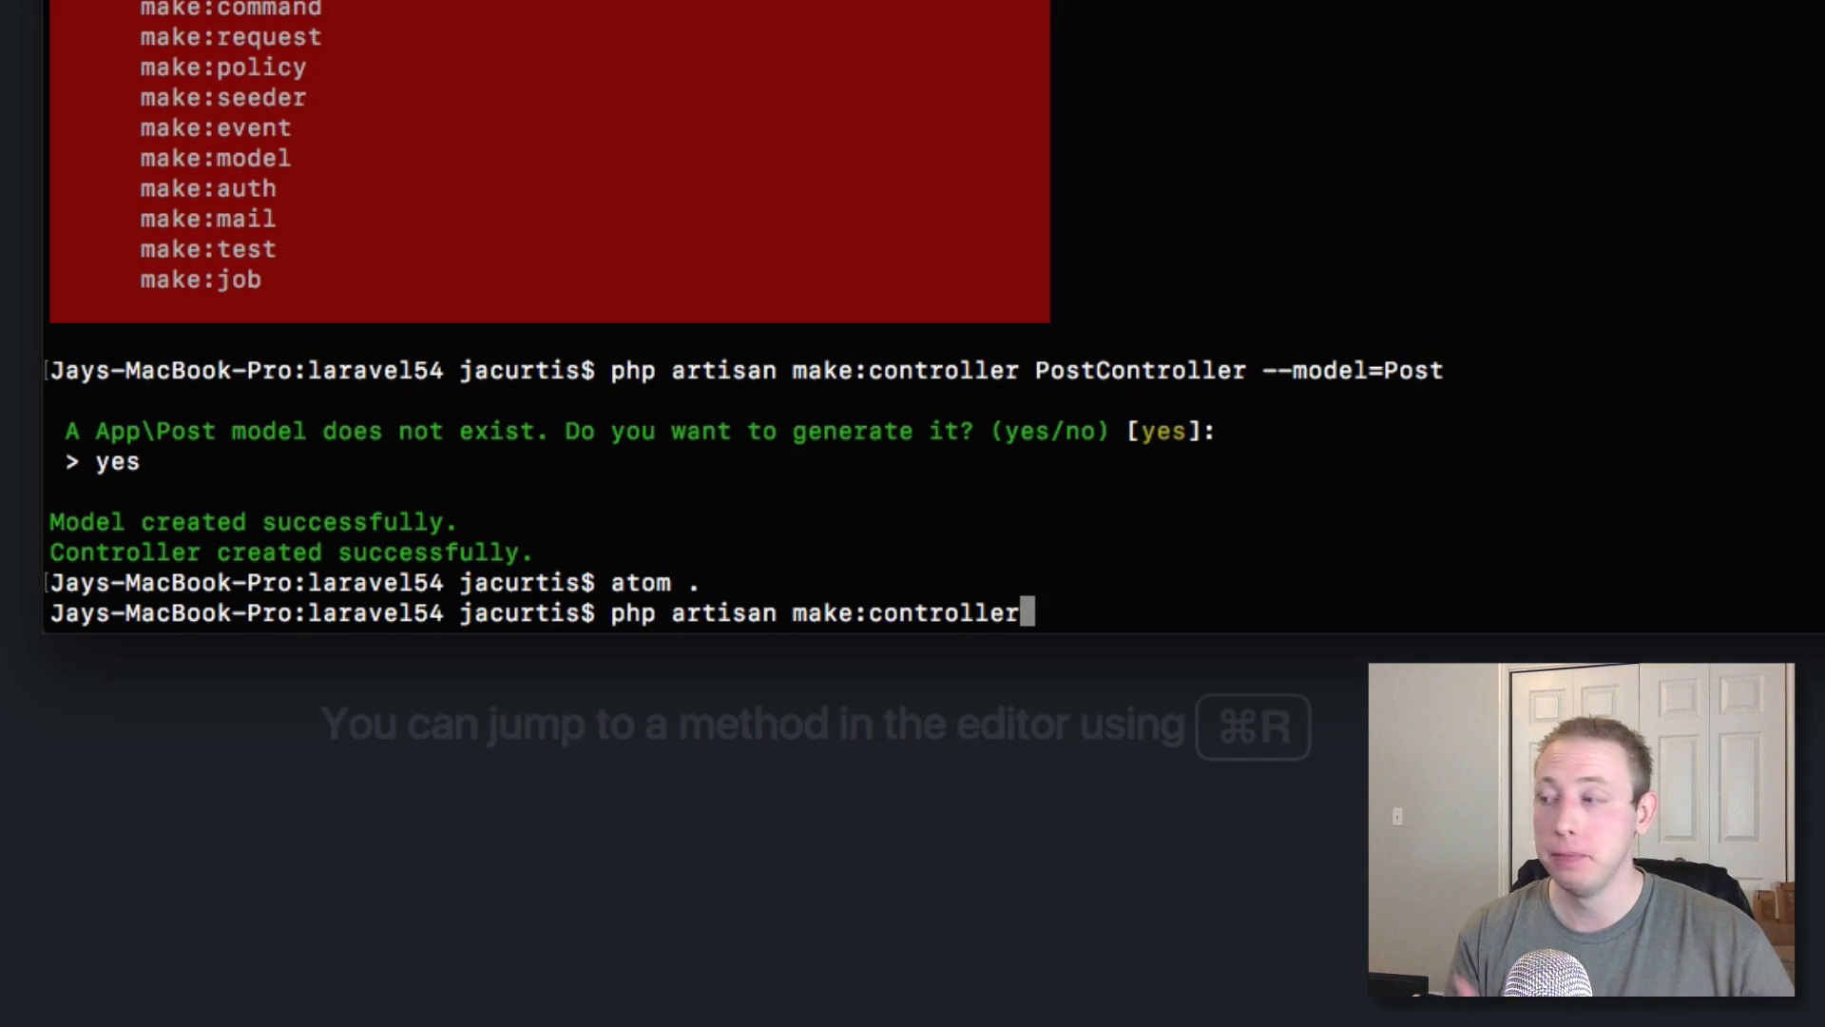
type(" UpdateController")
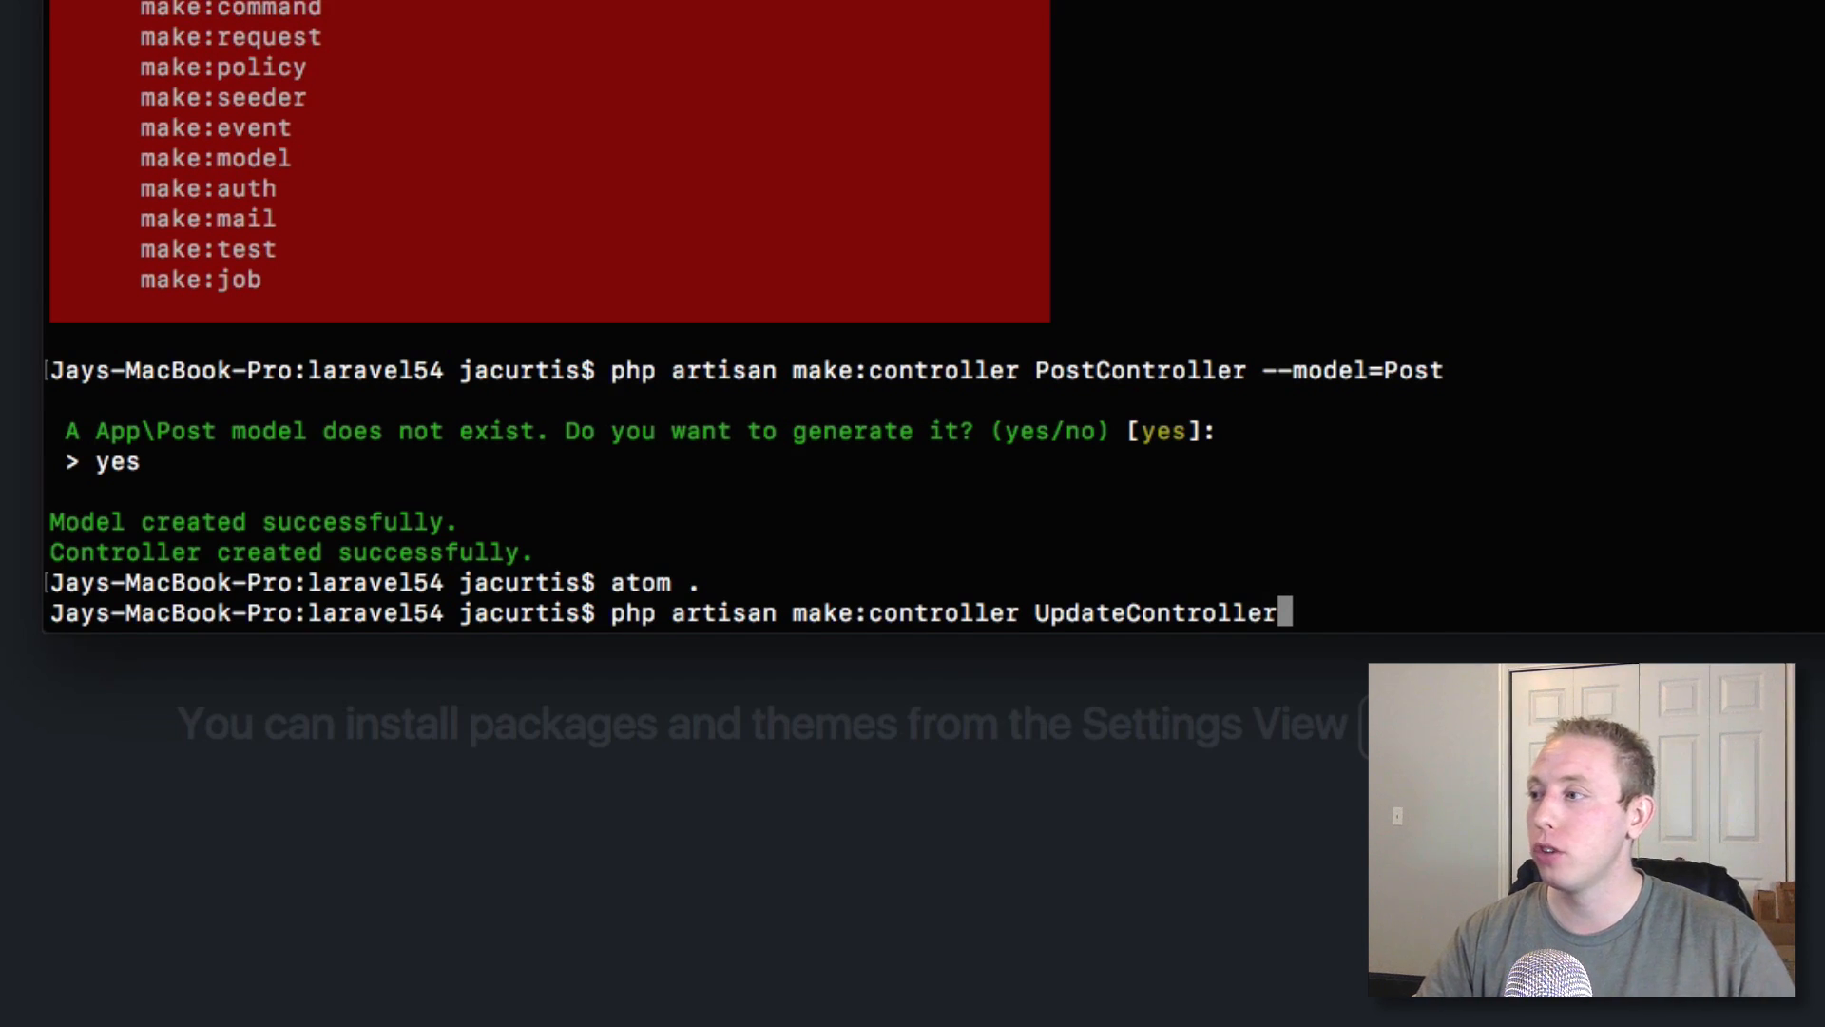
type(" --model")
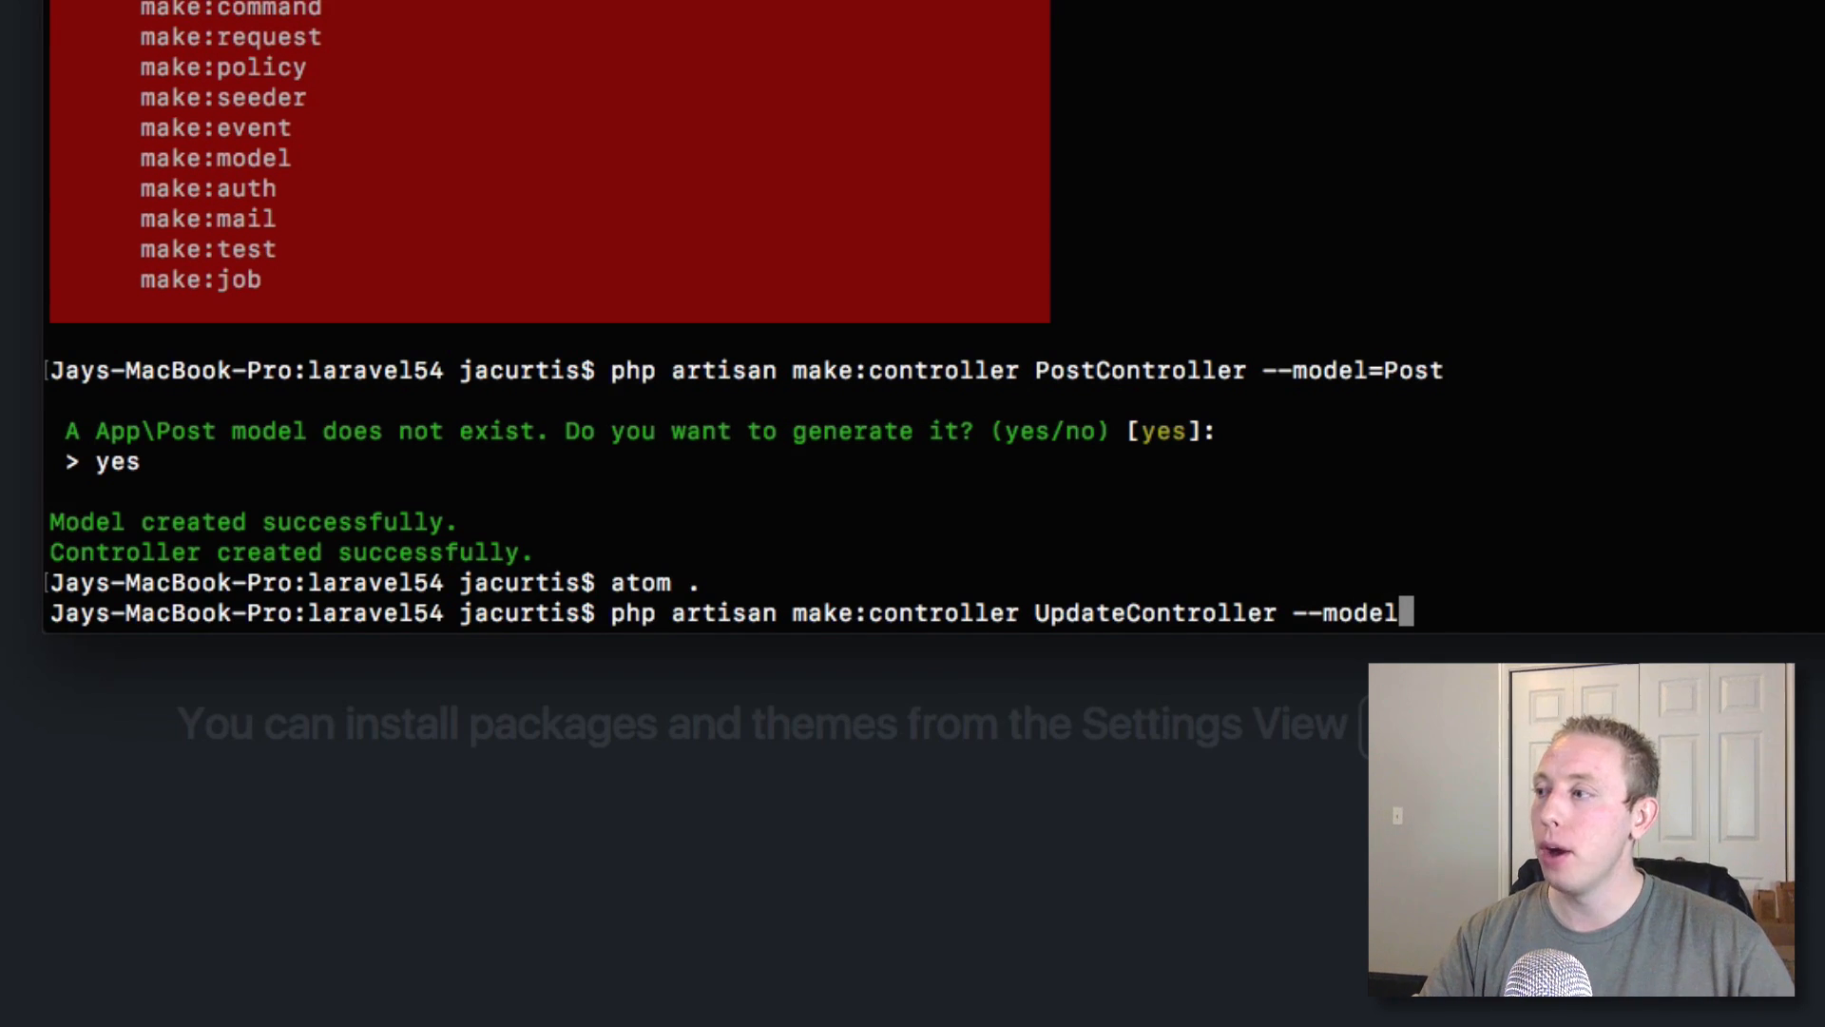
type("=Post")
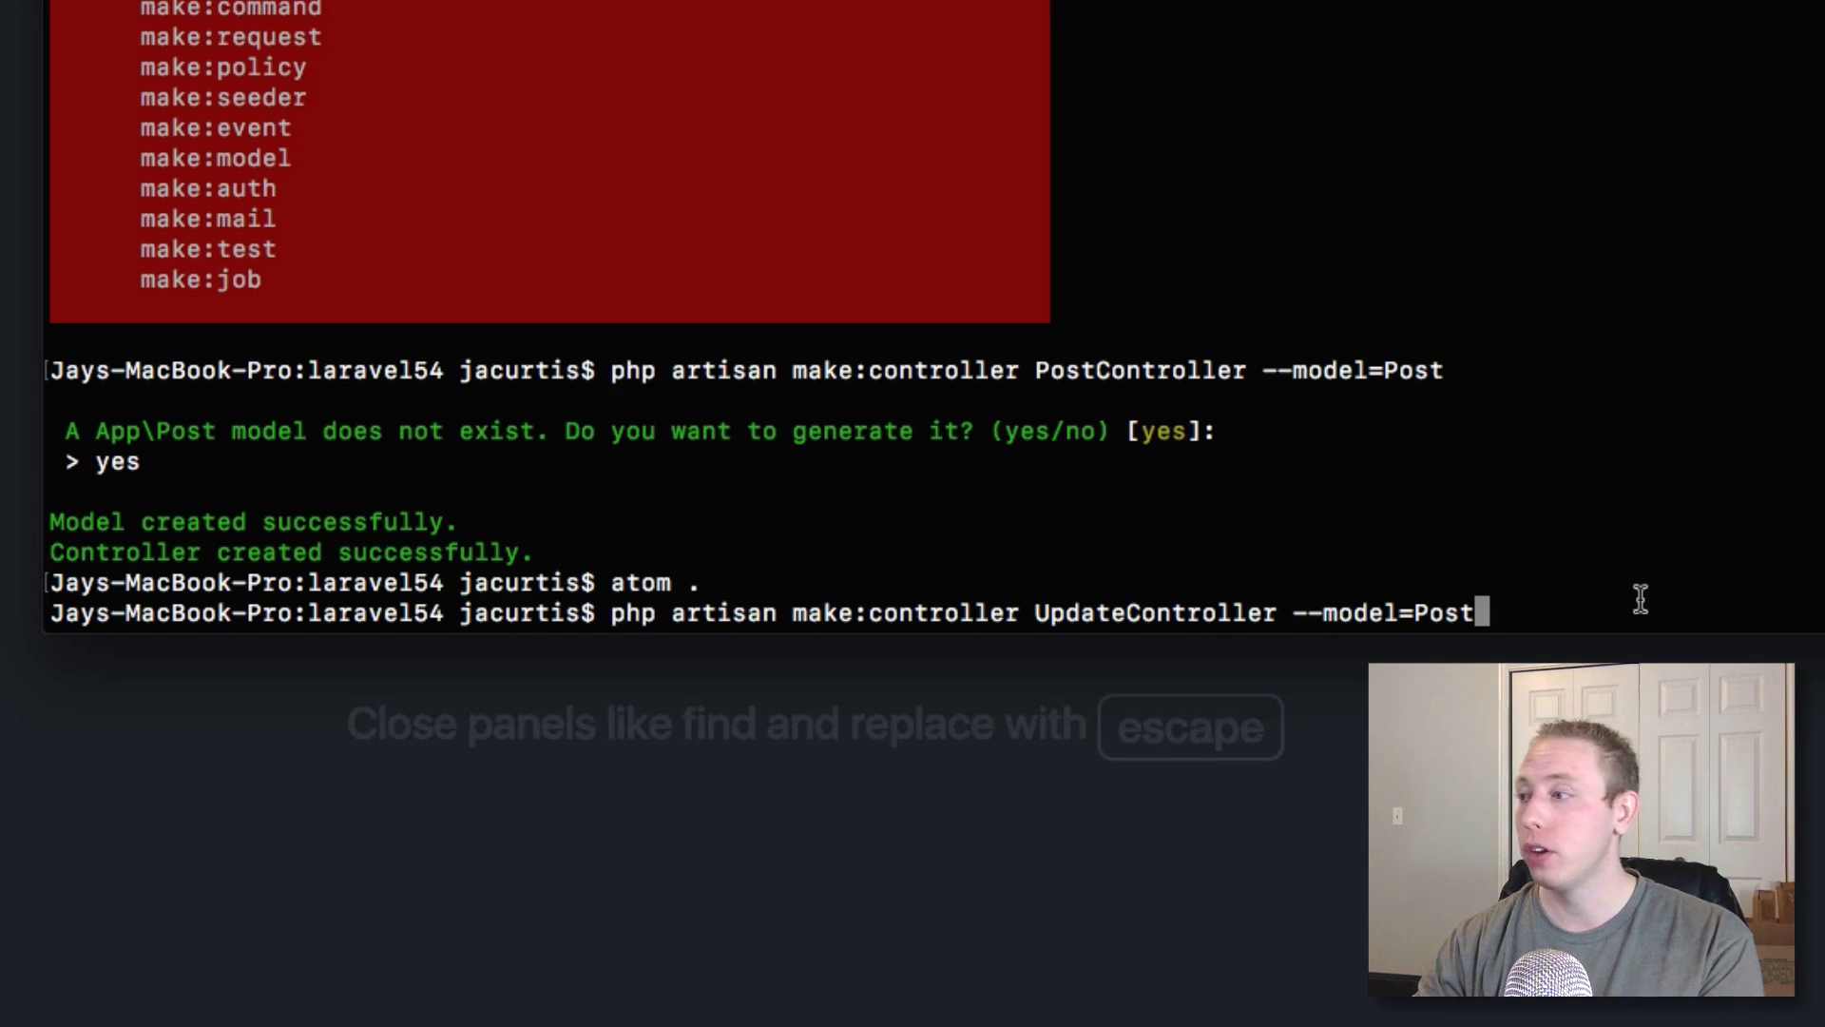
left_click_drag(1478, 613, 88, 615)
left_click(1083, 599)
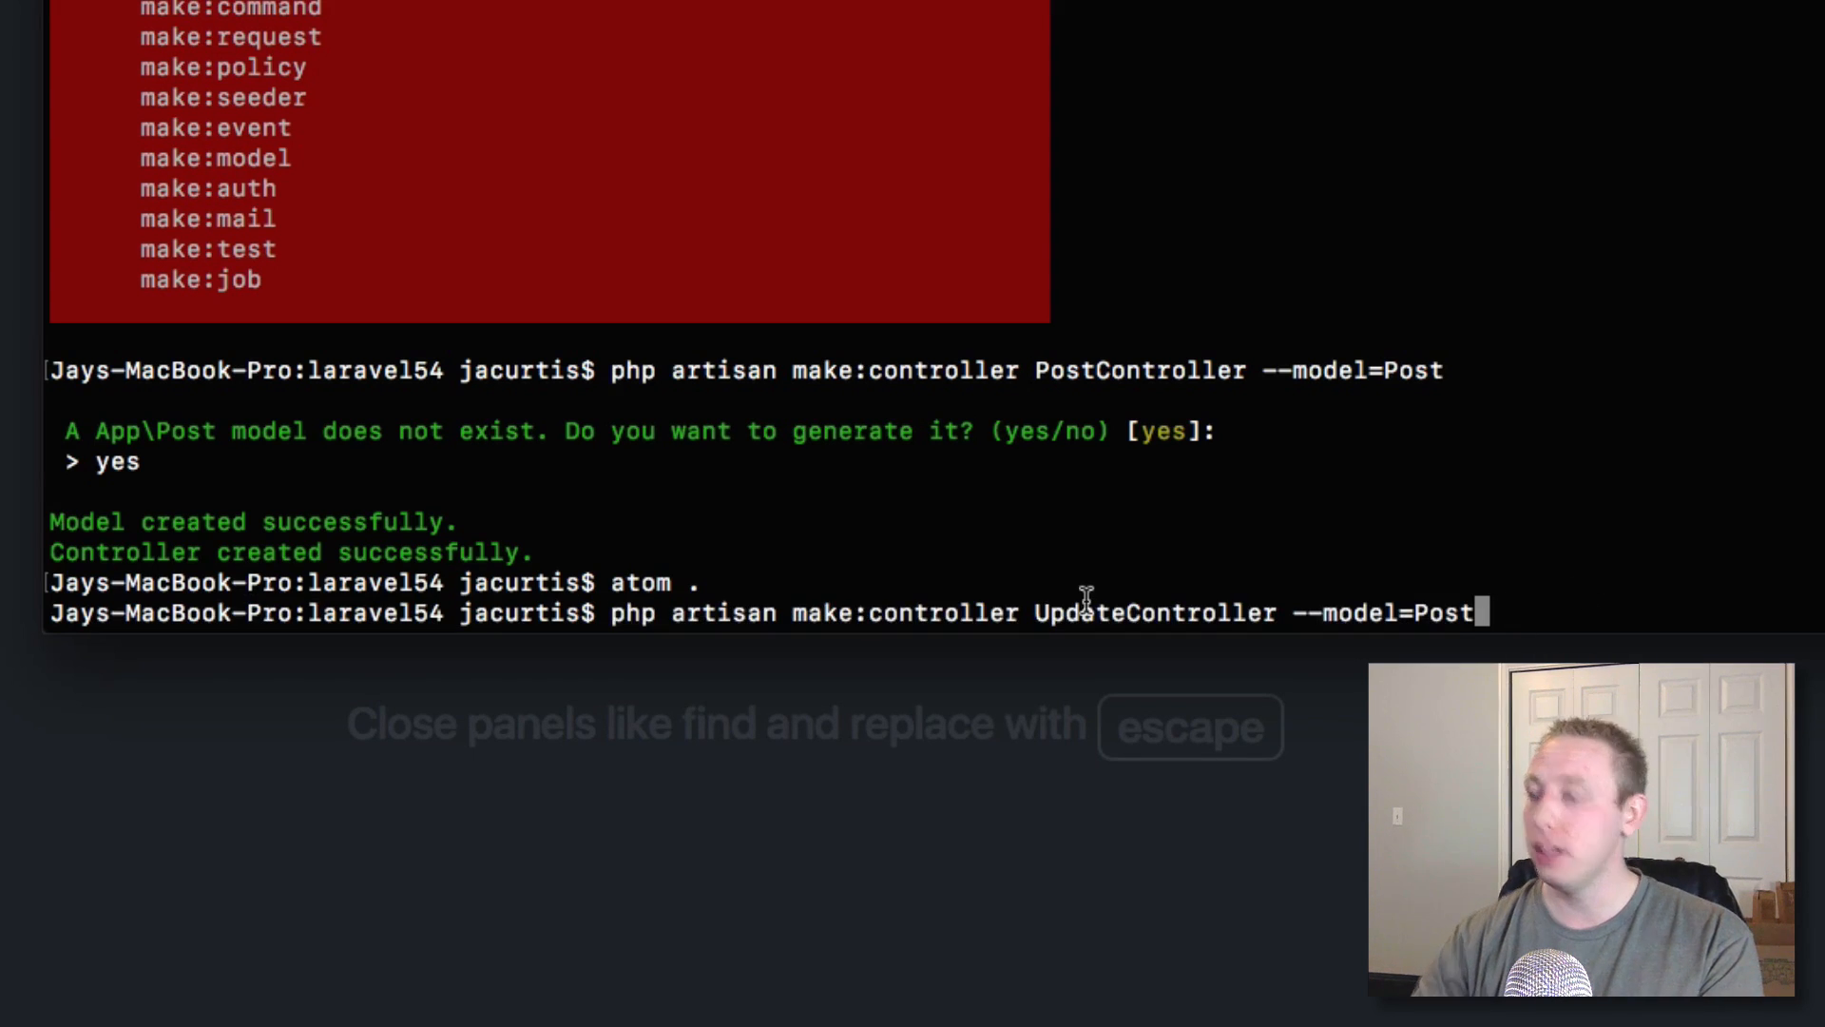
key("Return")
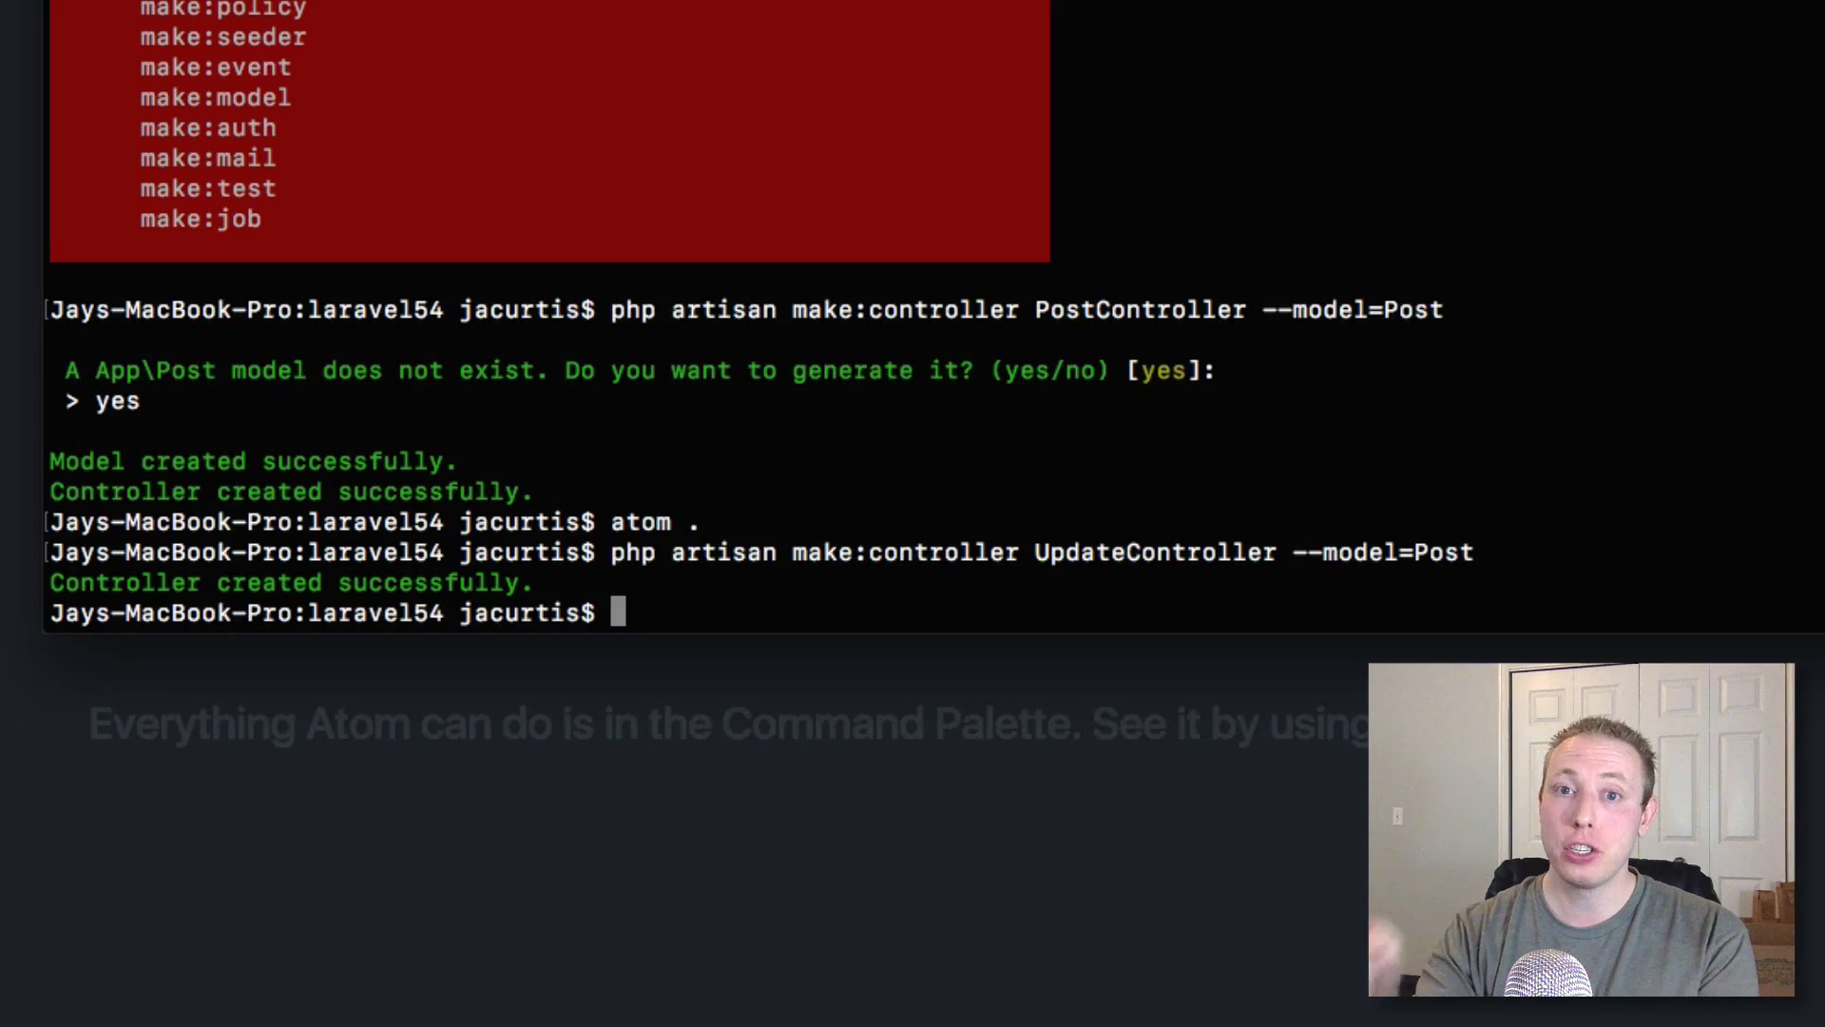
Back in Atom, check the Post $post parameters in edit() and update(), then close UpdateController.php.
key("super+Tab")
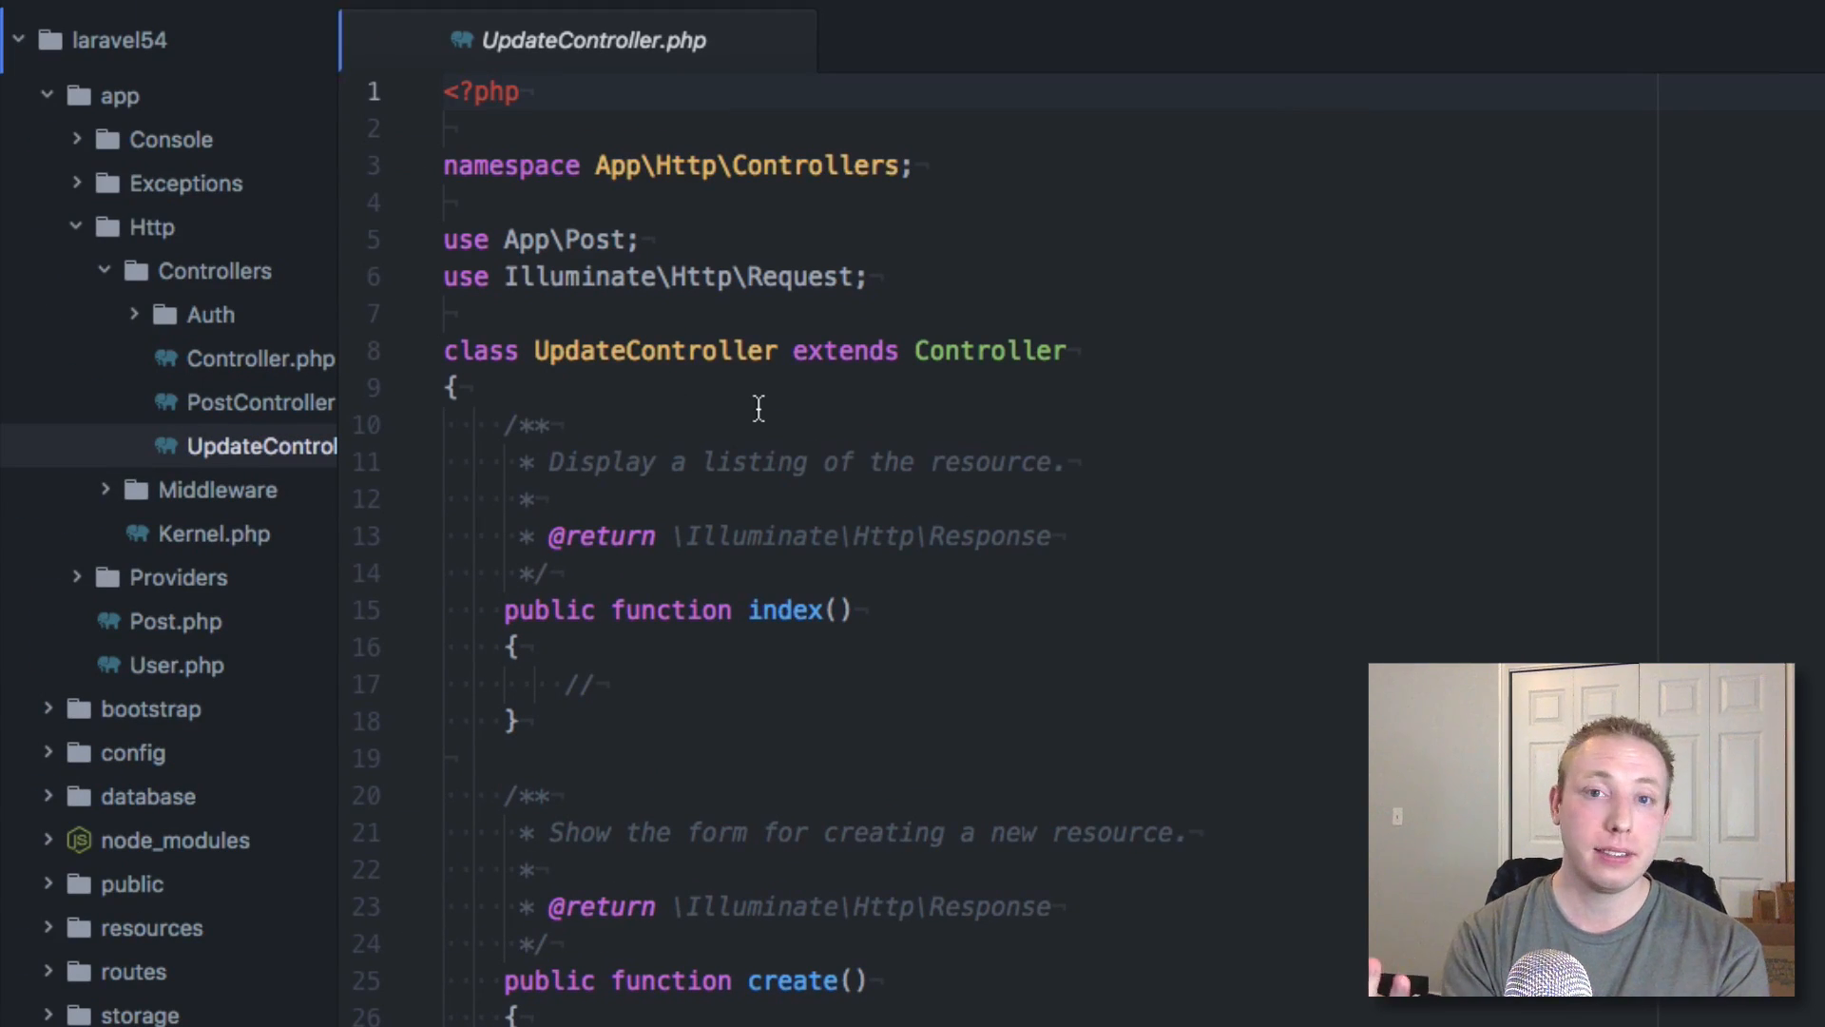
left_click(640, 240)
scroll(773, 529, "down", 2)
scroll(791, 548, "down", 10)
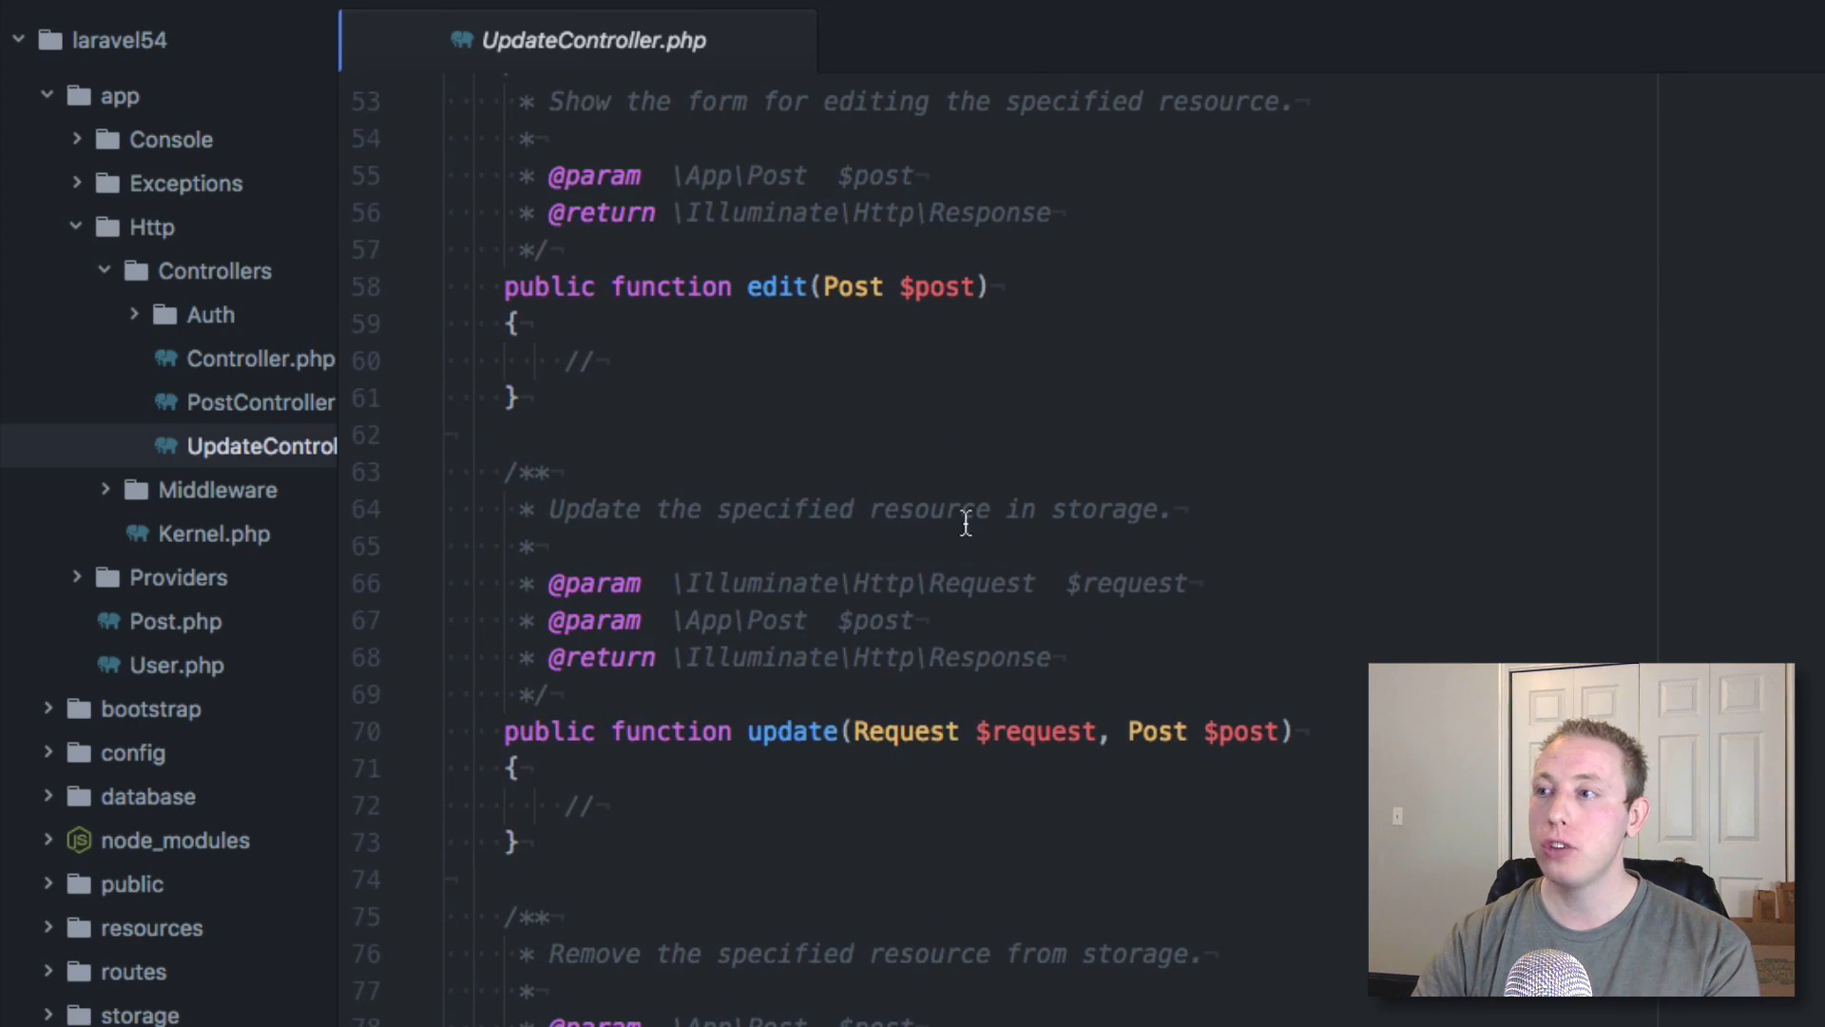
left_click_drag(809, 289, 1022, 284)
left_click_drag(1110, 732, 1322, 732)
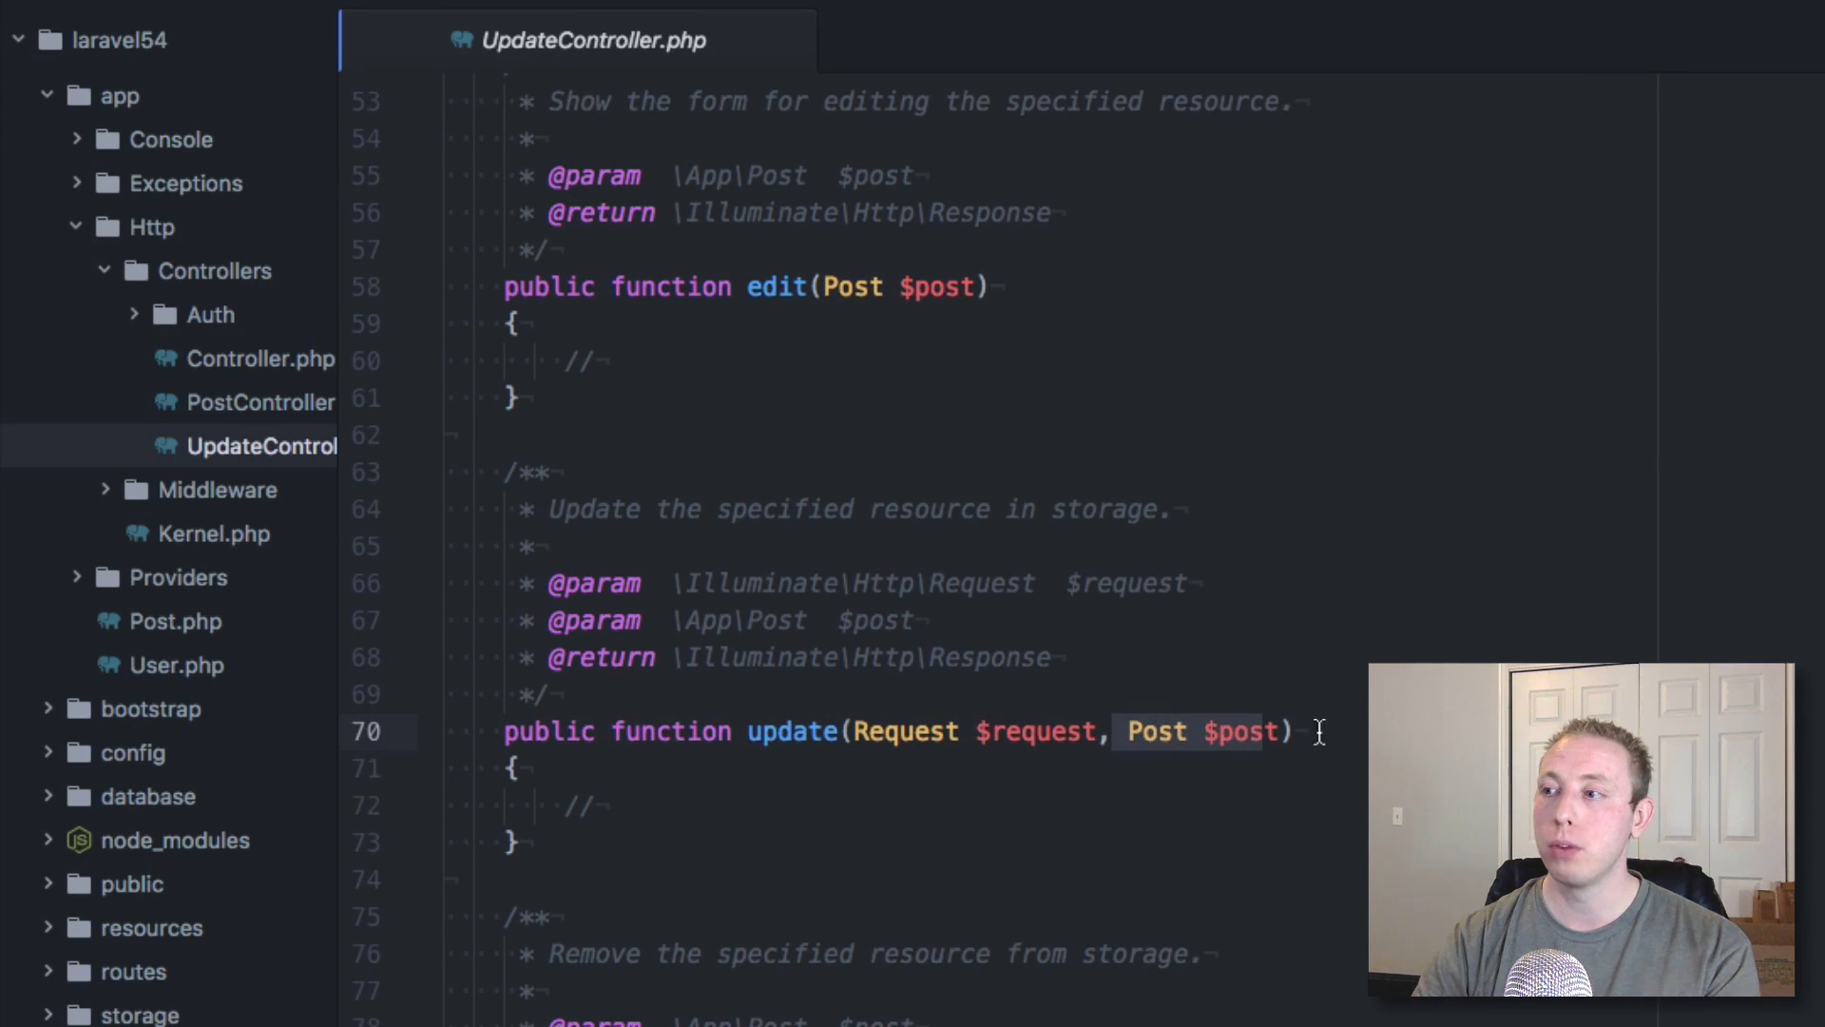
key("Right")
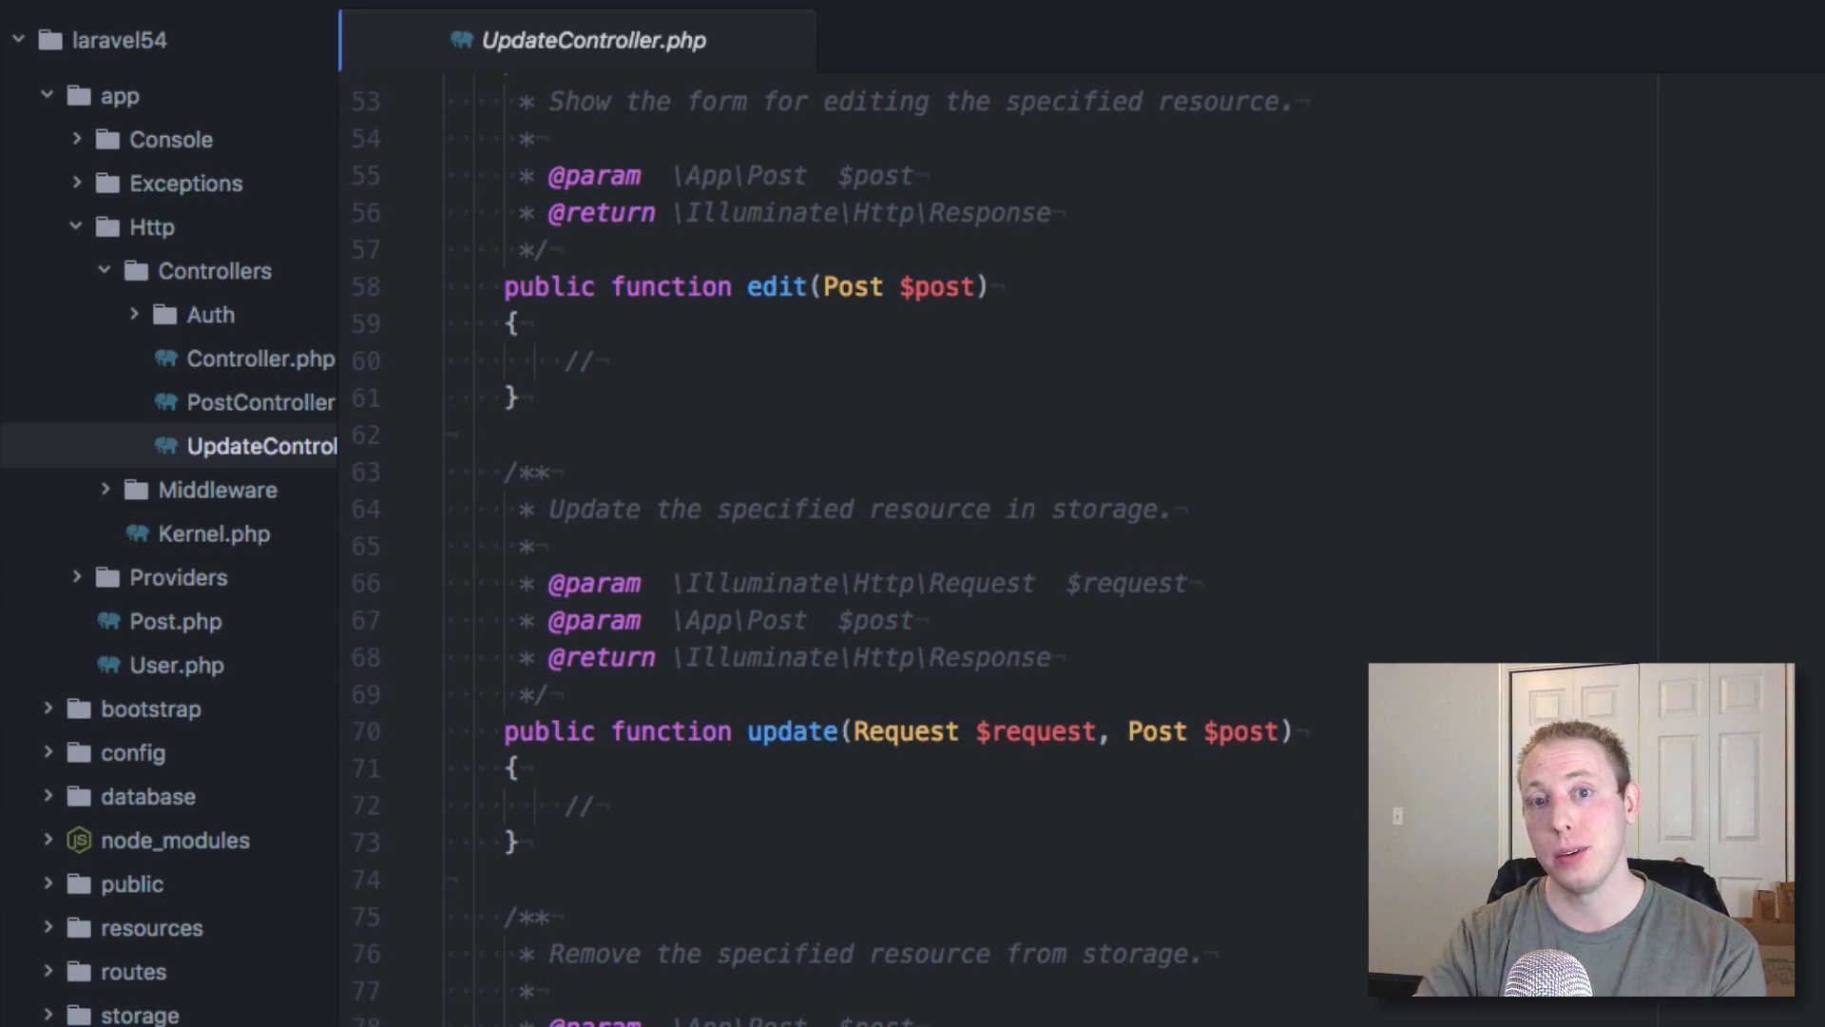
scroll(1217, 1019, "up", 1)
scroll(753, 619, "up", 5)
scroll(754, 620, "up", 10)
left_click(788, 42)
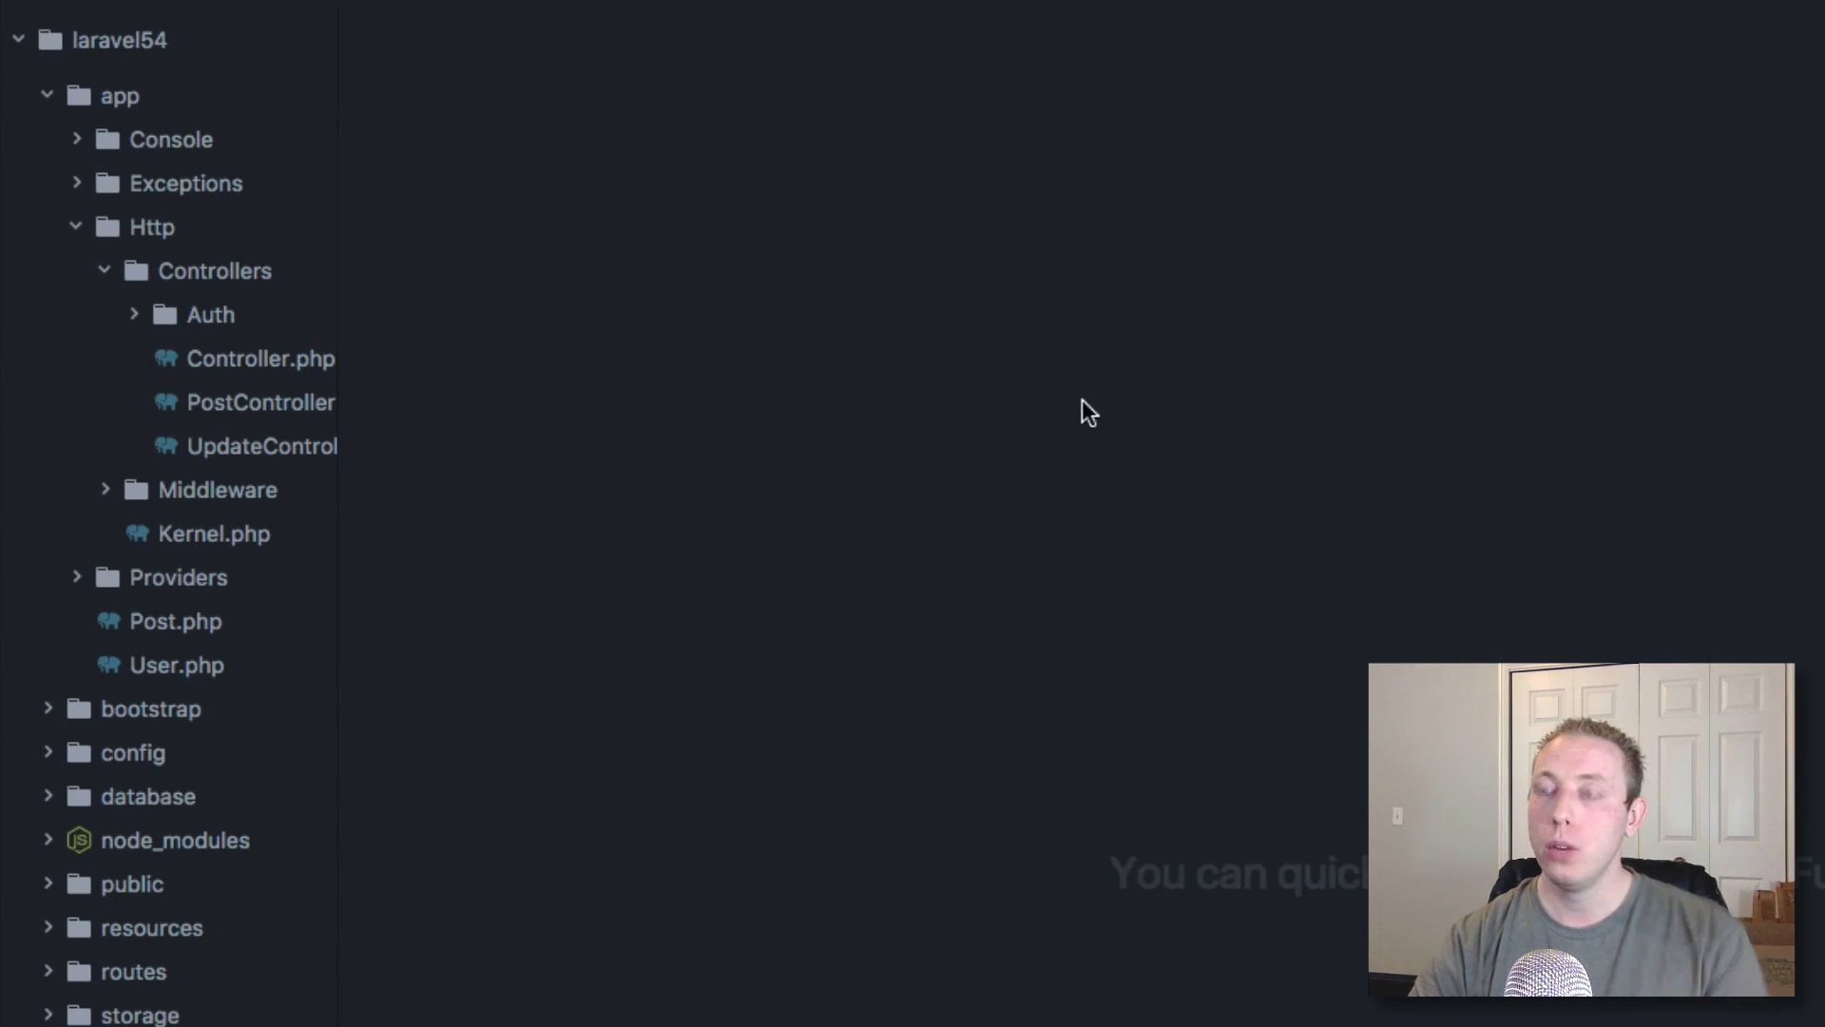
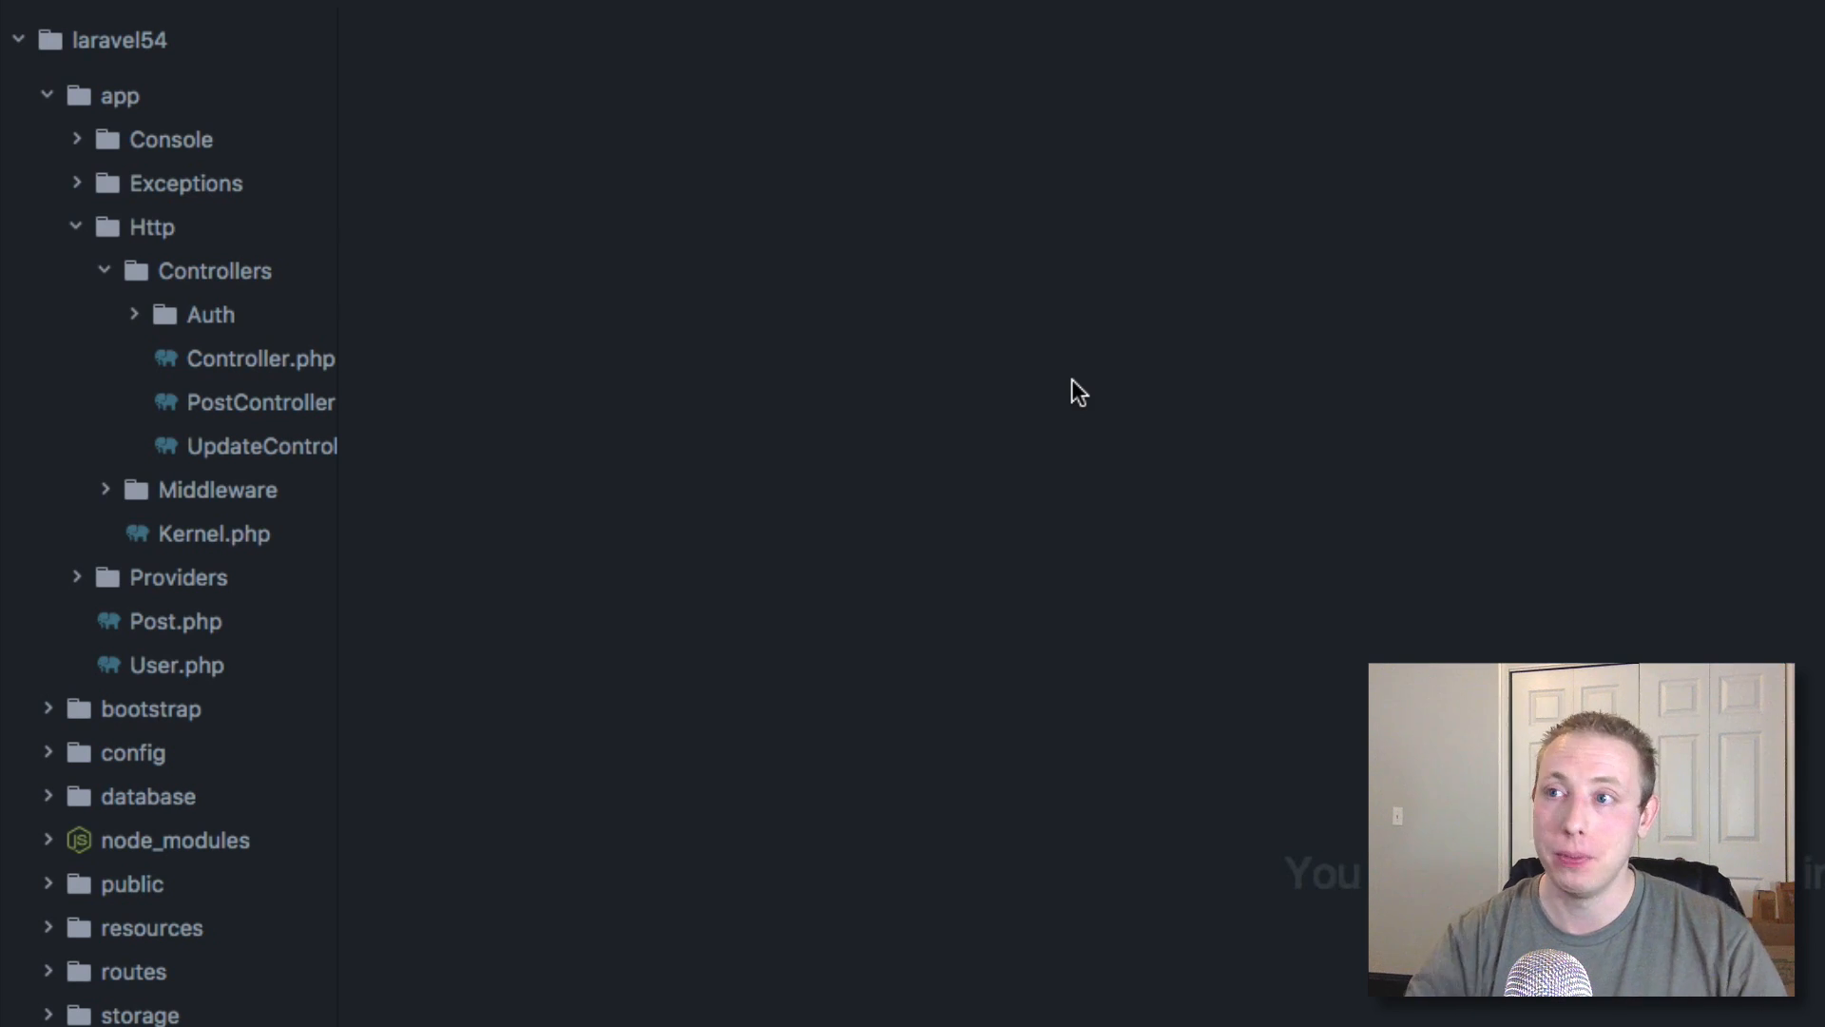
Open app/Http/Controllers/PostController.php from the project tree, showing the App\Post import.
left_click(232, 403)
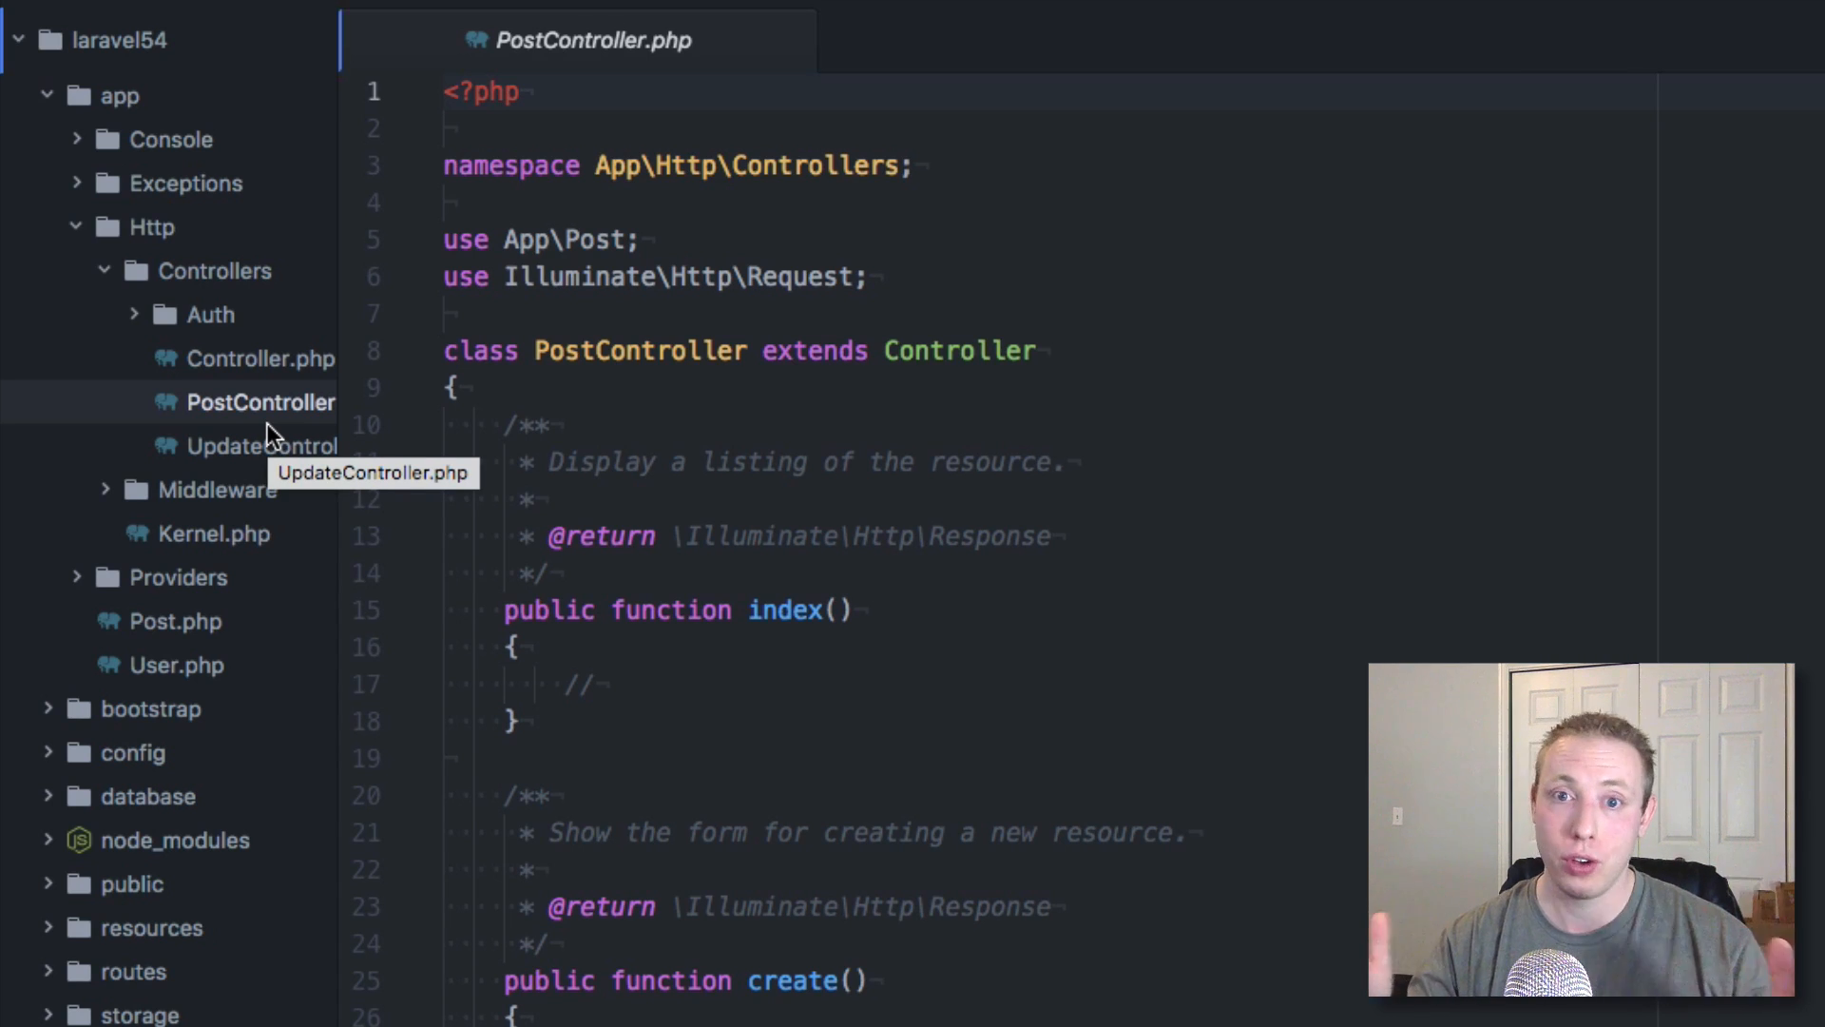
left_click_drag(675, 249, 423, 249)
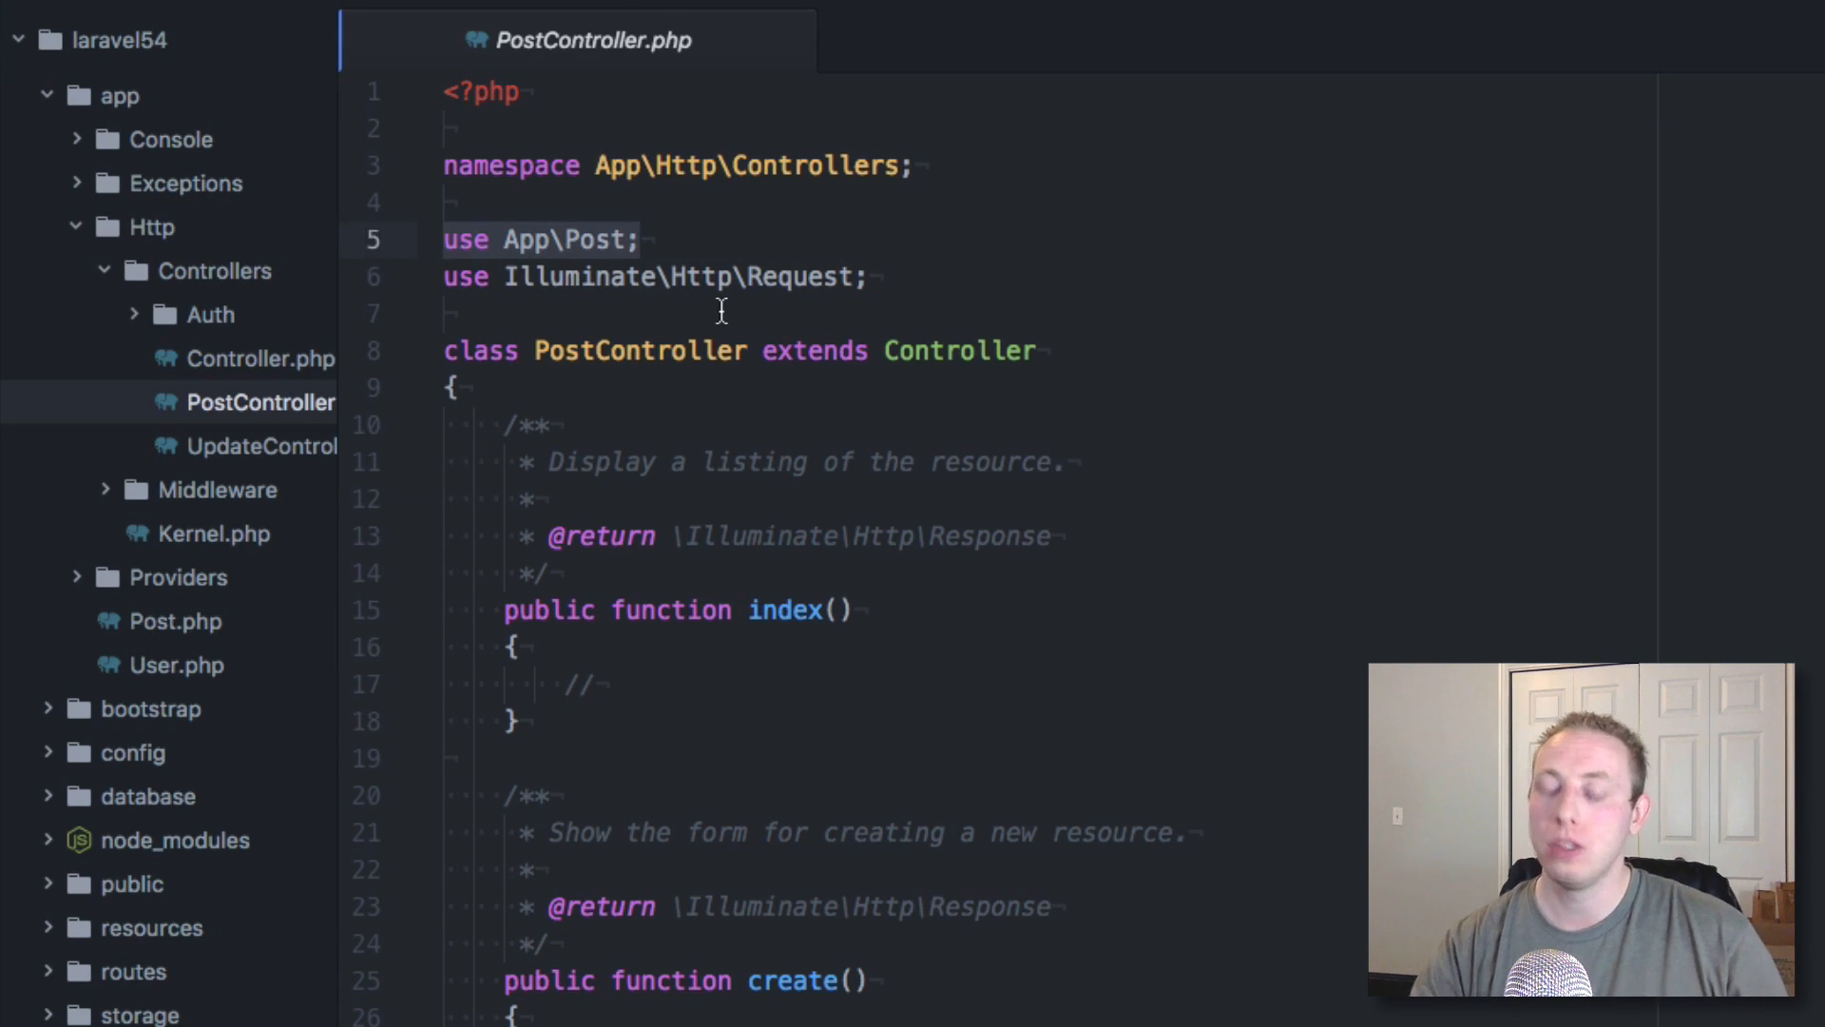
key("BackSpace")
key("BackSpace")
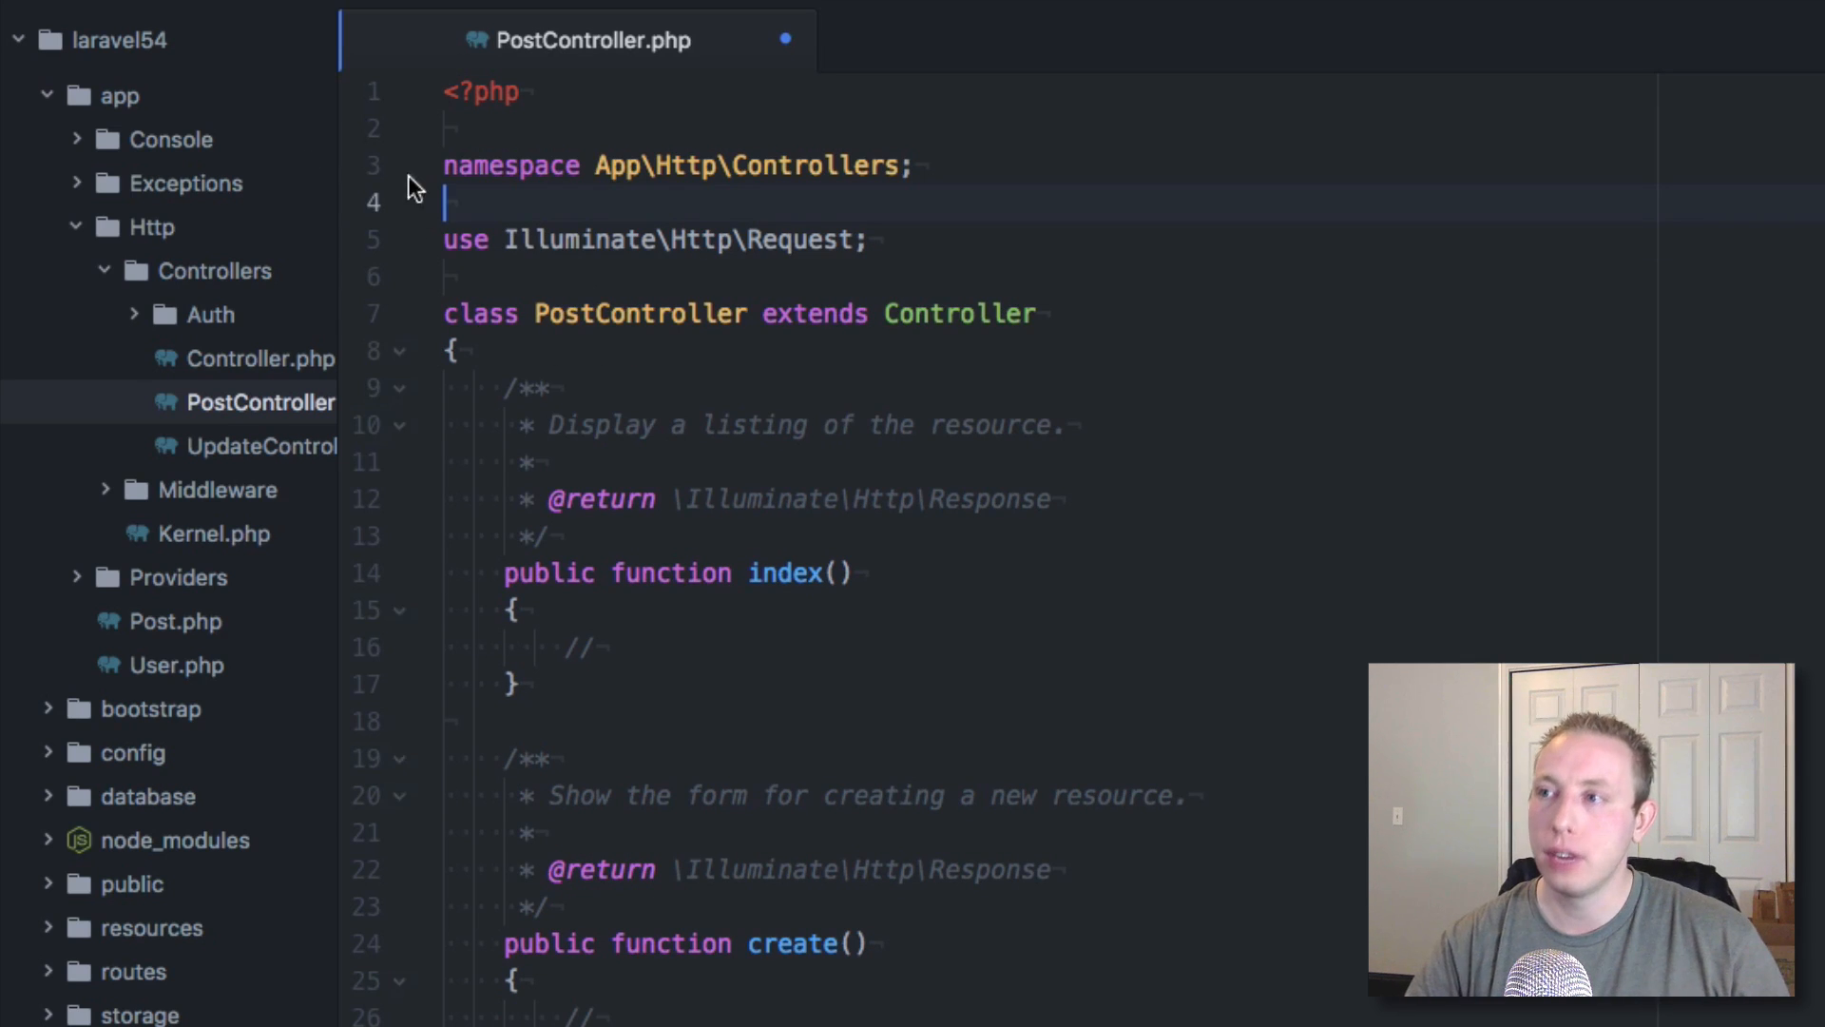
scroll(903, 810, "down", 3)
scroll(903, 810, "down", 5)
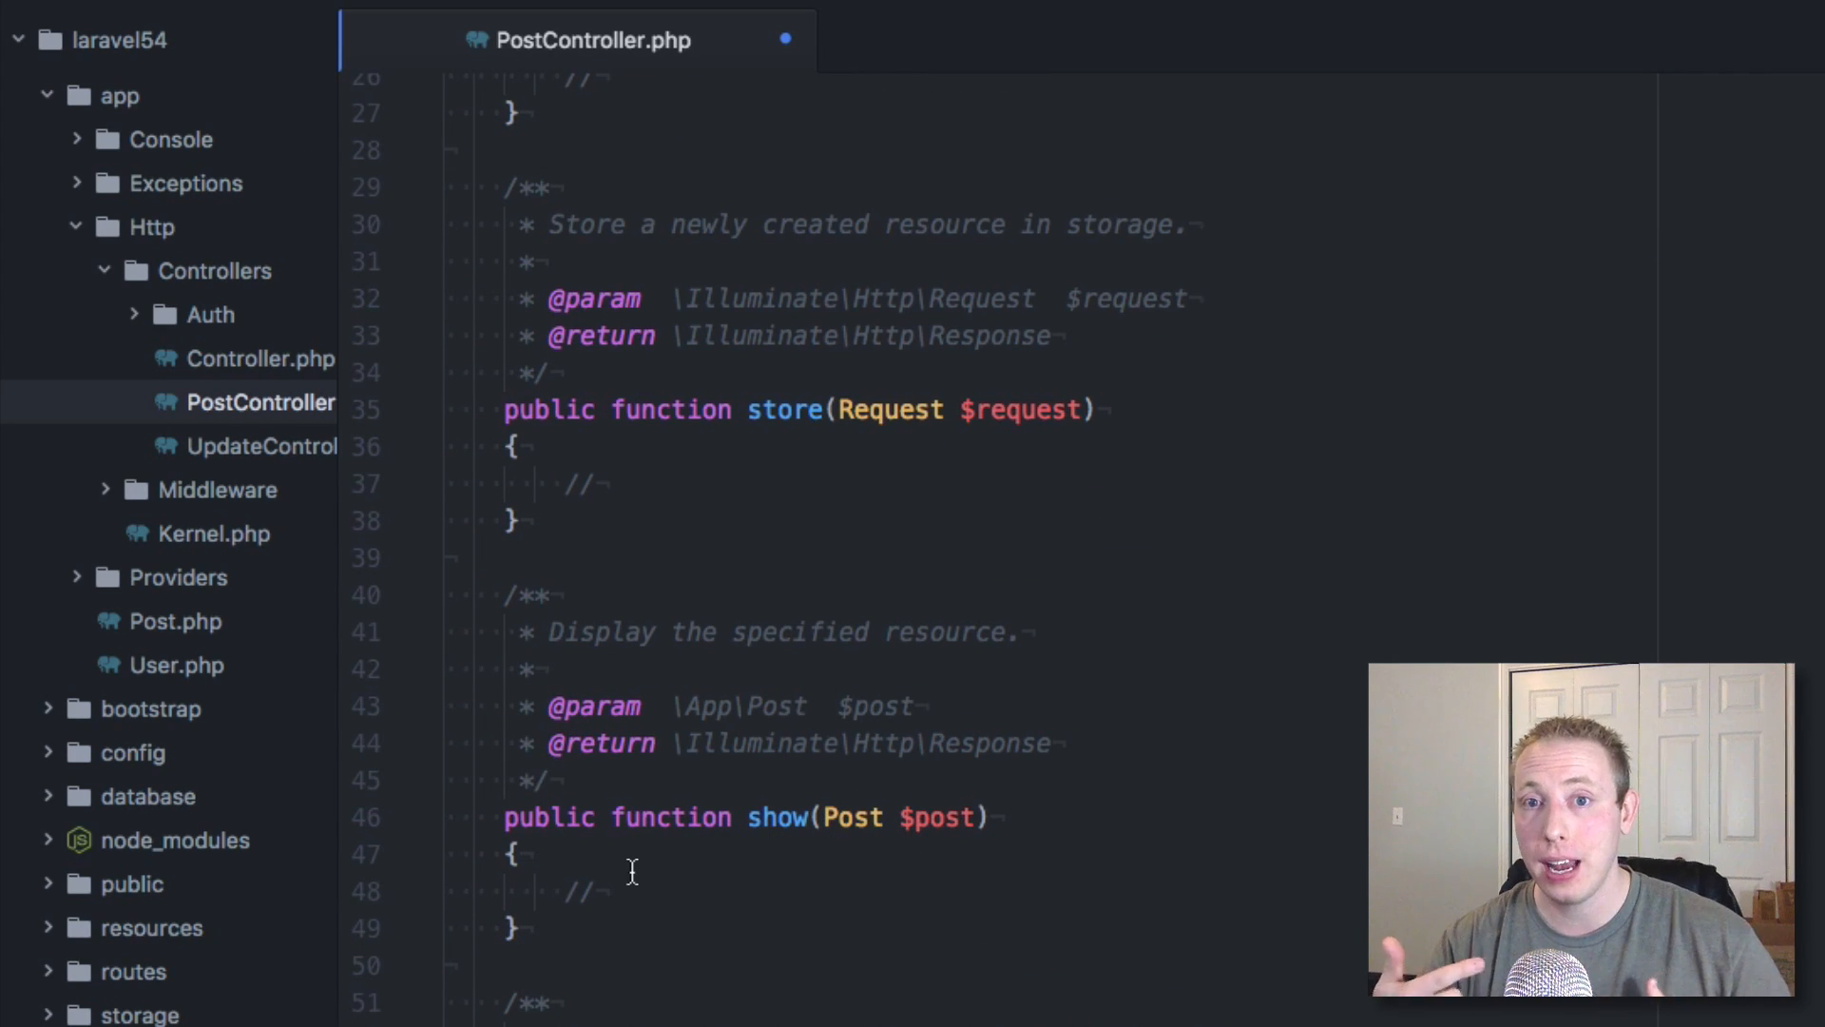
scroll(632, 867, "up", 8)
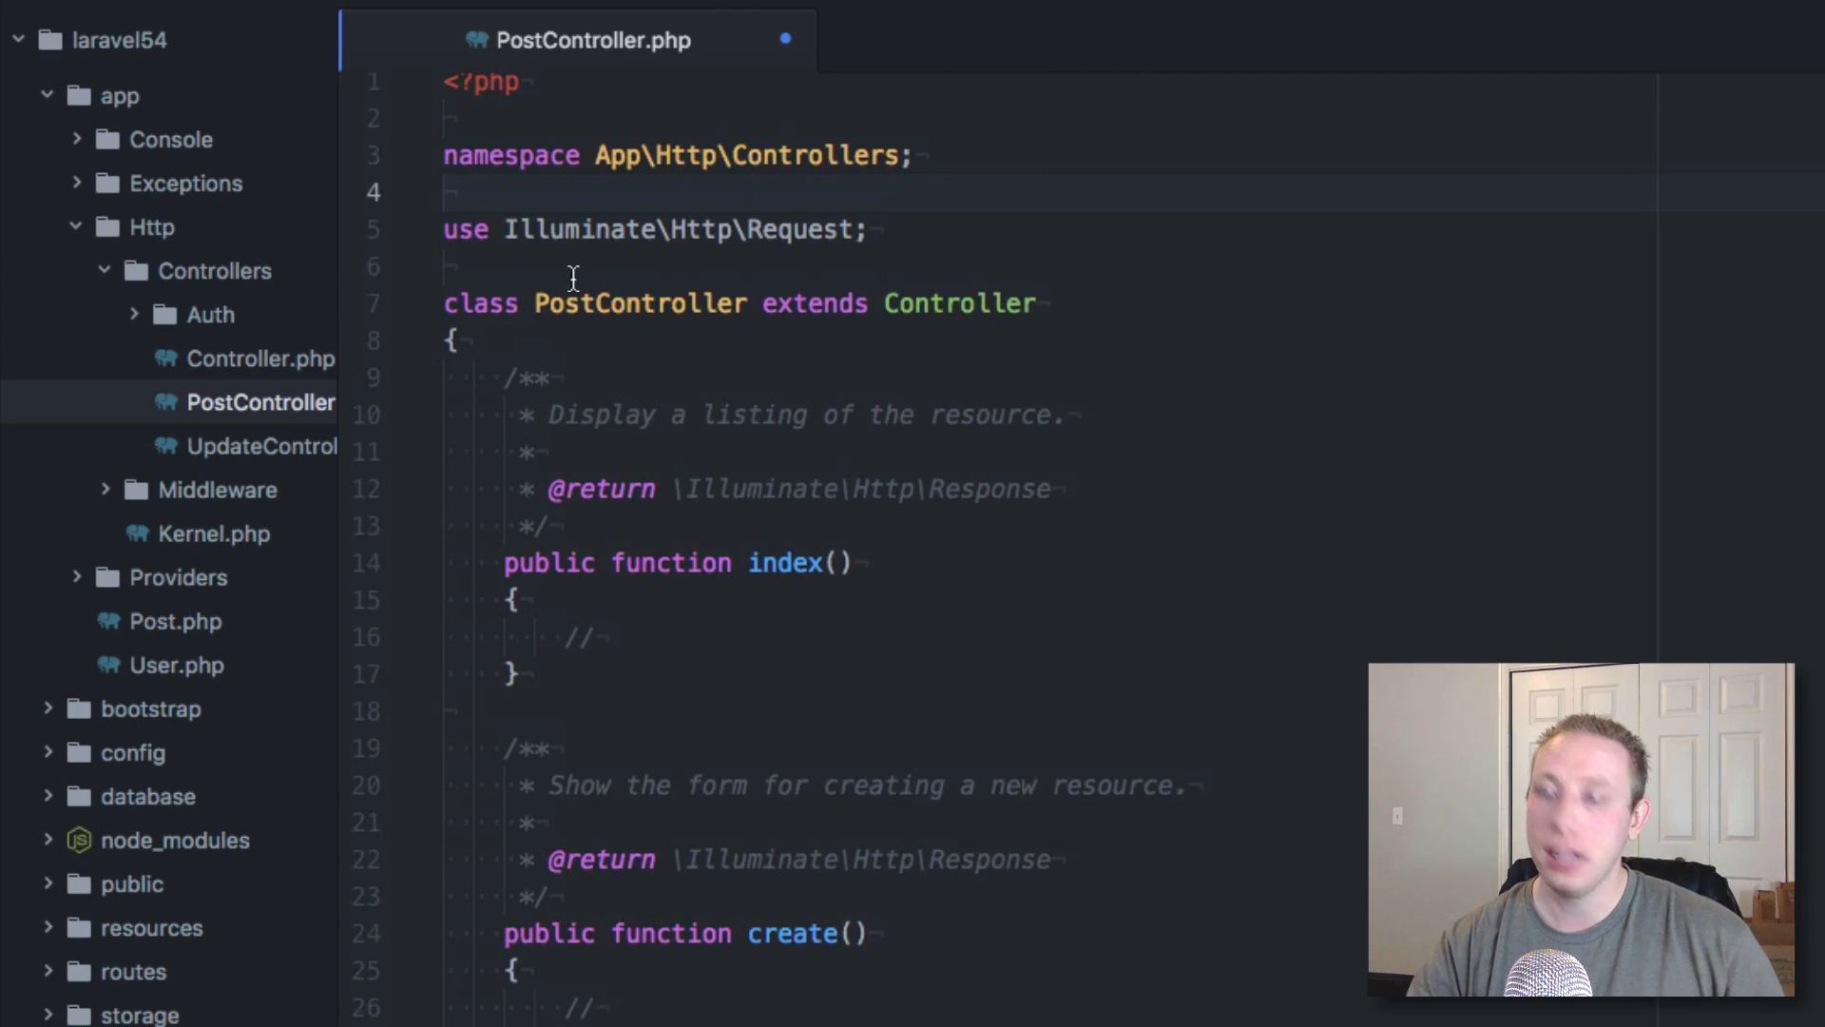
key("Return")
type("use App\\Post;")
key("ctrl+s")
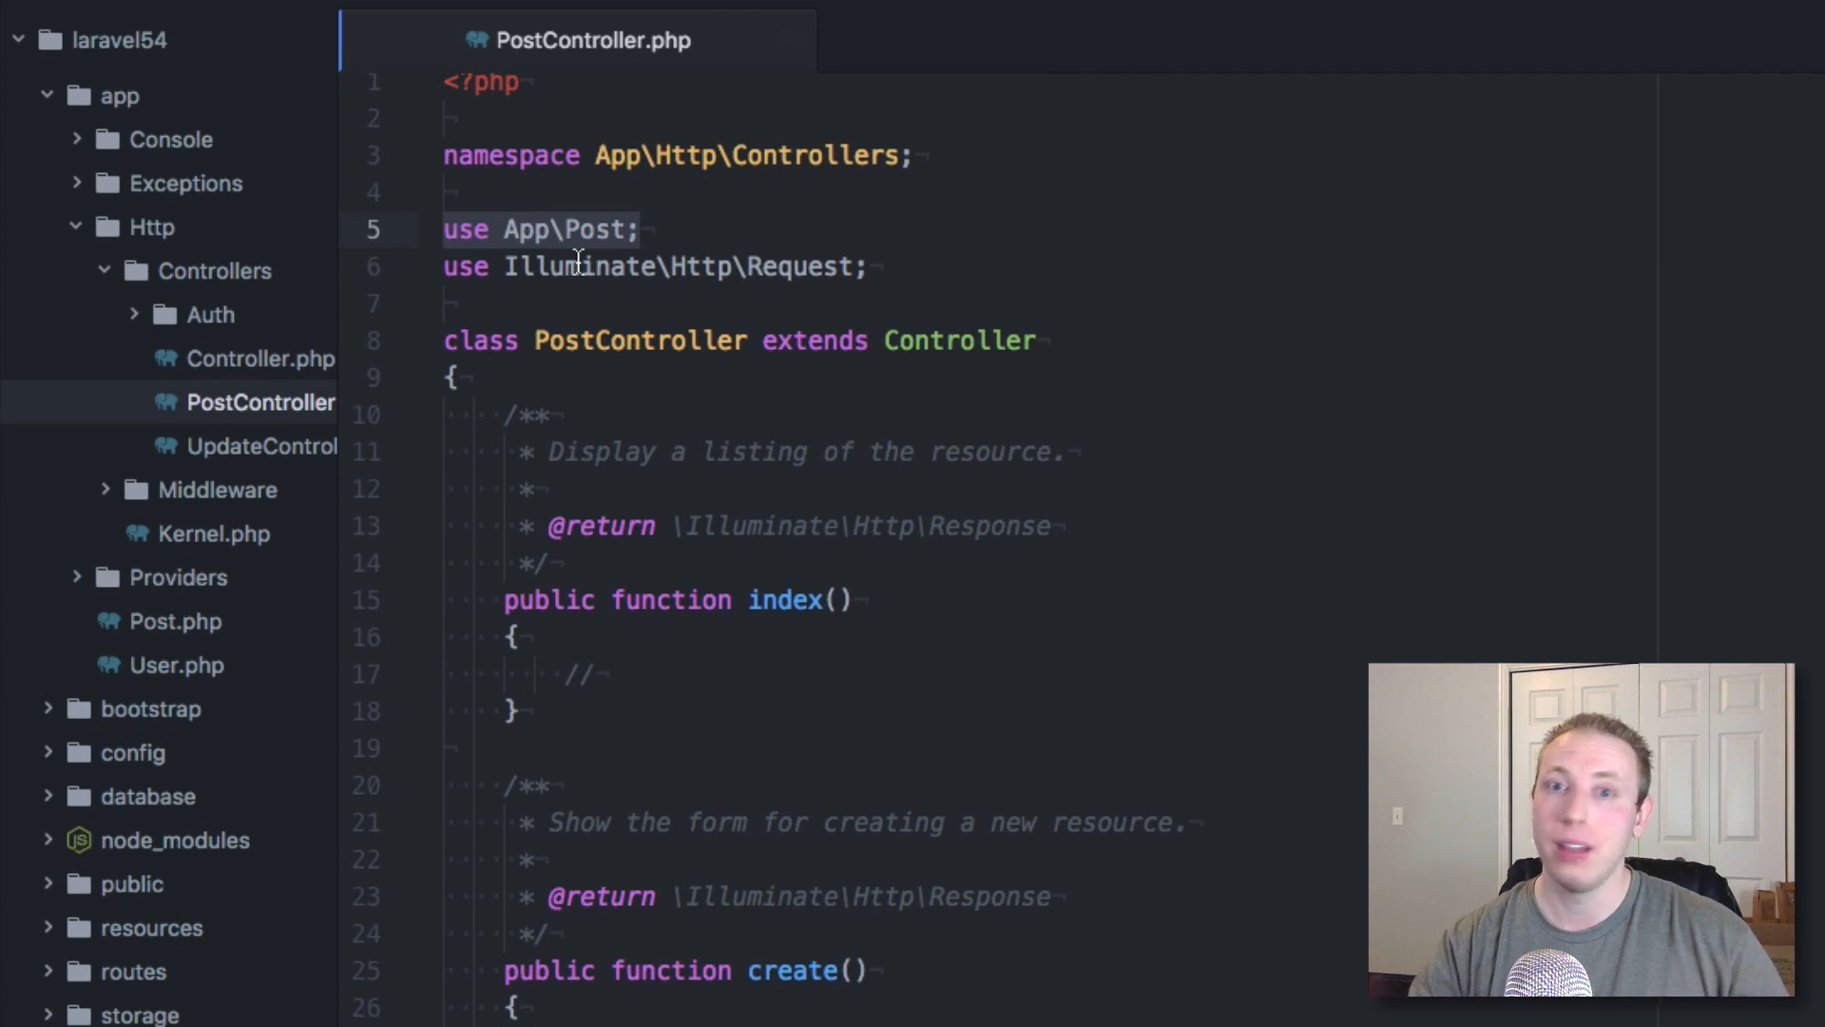